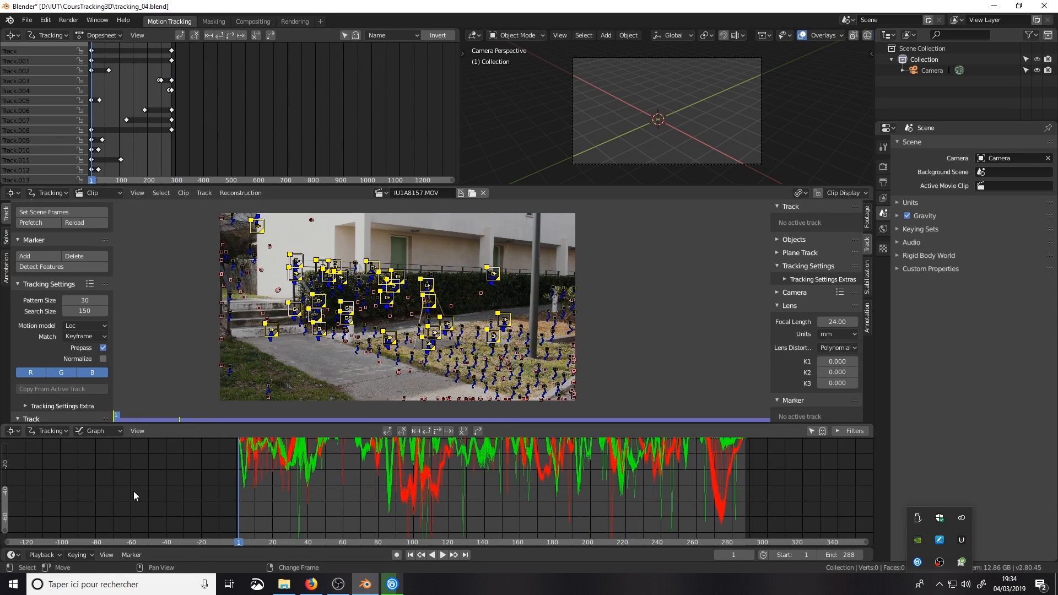
Delete the tracks currently selected in the IU1A8157.MOV clip.
key("Home")
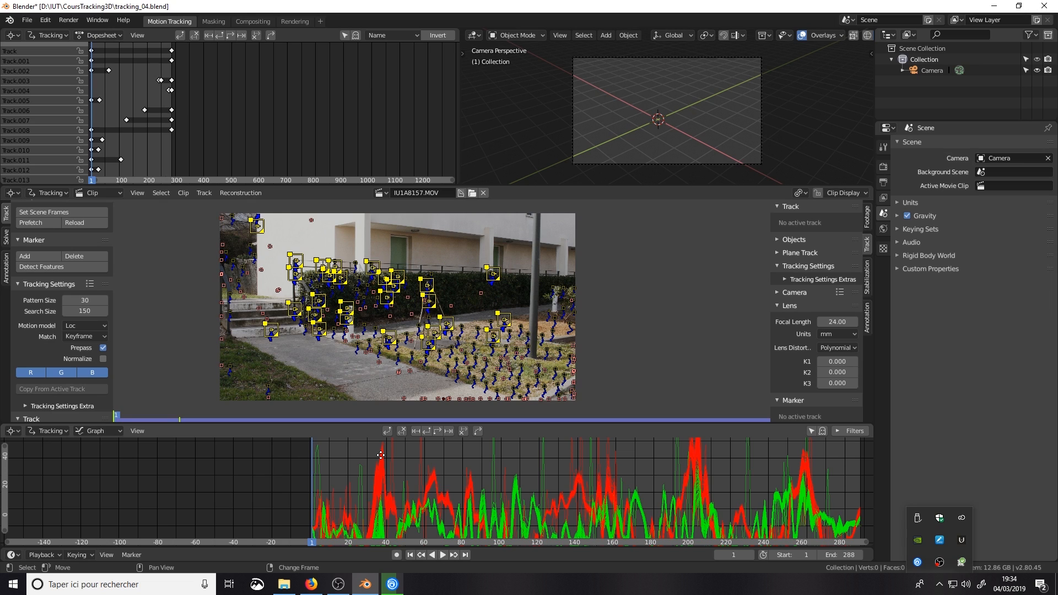
middle_click_drag(381, 455, 382, 455)
key("Delete")
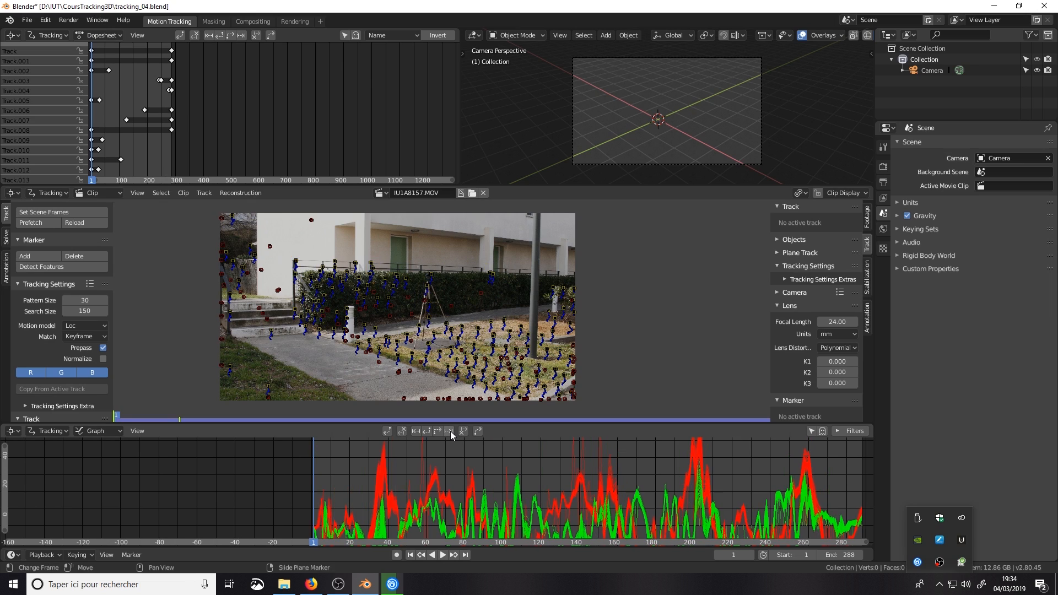
Delete the outlying curves of Track.138 and Track.124 between about frames 50 and 60 in the tracking graph.
left_click(425, 446)
key("x")
left_click(425, 443)
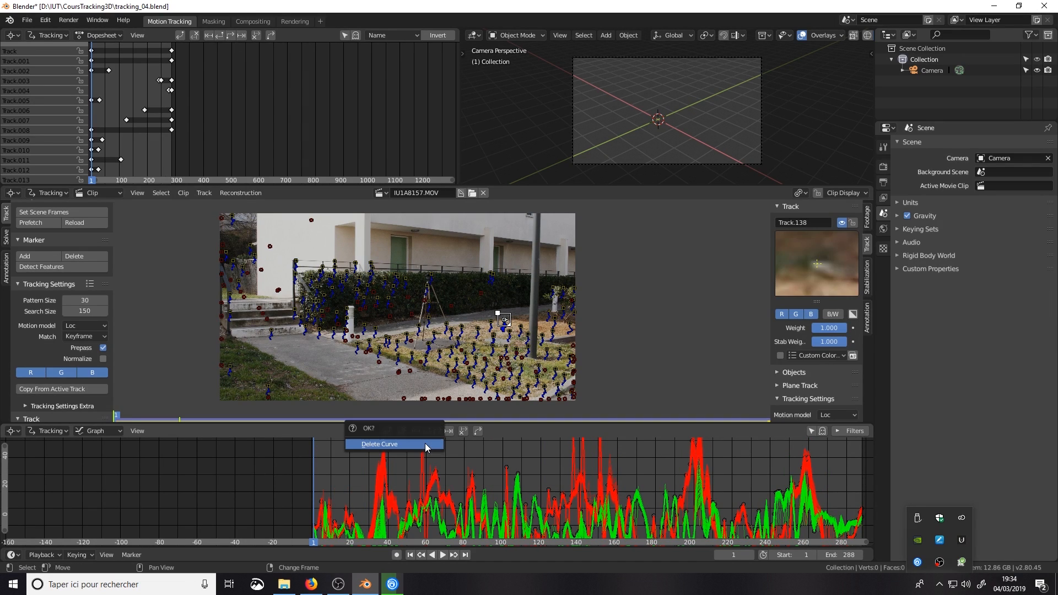
left_click(411, 479)
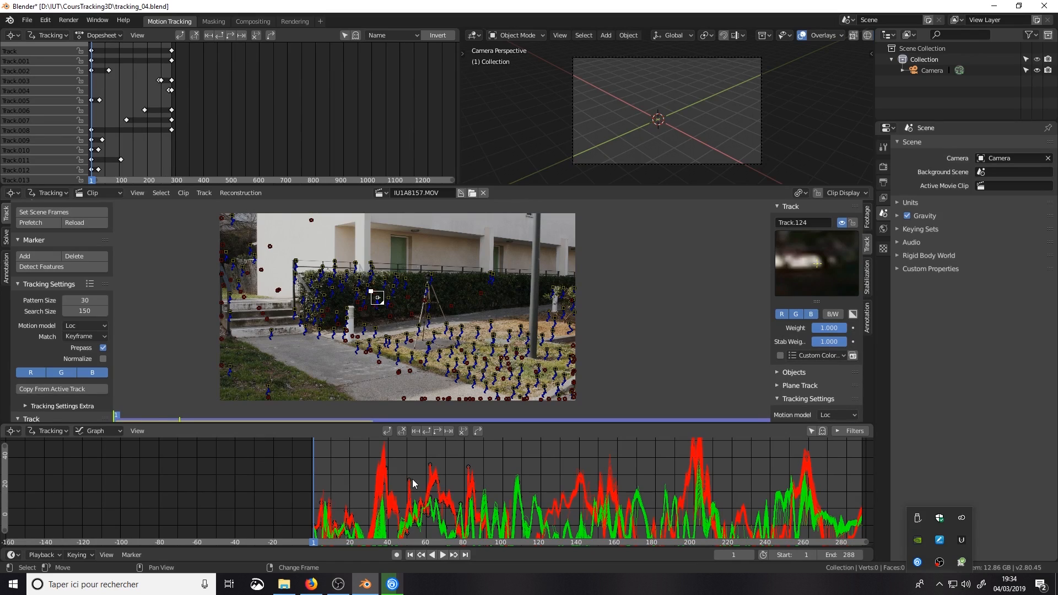
key("x")
left_click(414, 478)
Delete the stray curve that dips near frame 286, at the end of the tracking graph.
middle_click_drag(415, 478, 424, 571)
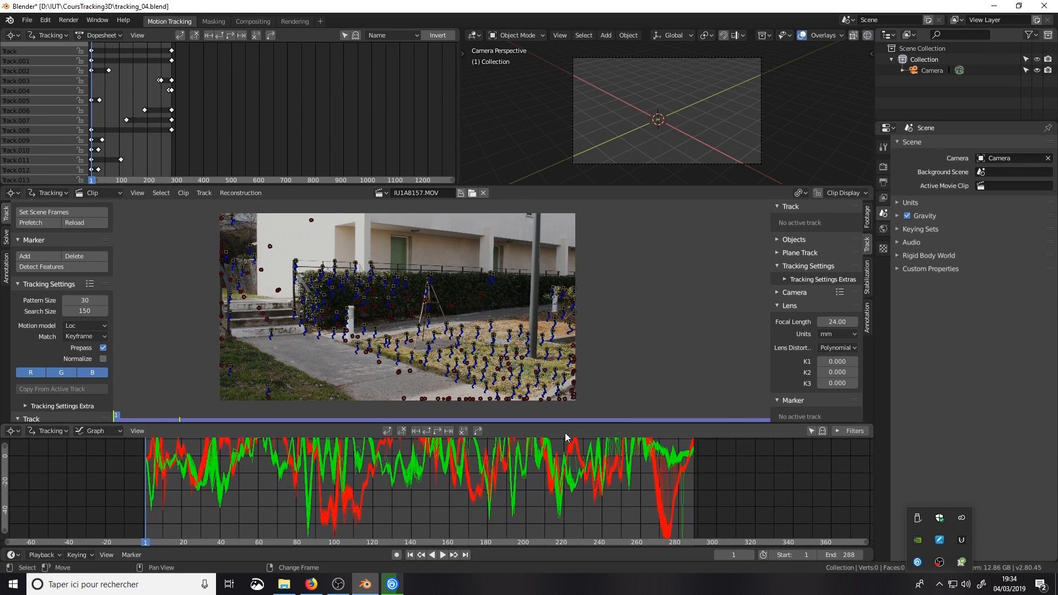
left_click(685, 507)
key("x")
left_click(685, 507)
Delete the outlying curves beside the deep red dip, around frames 274 to 276.
left_click(673, 478)
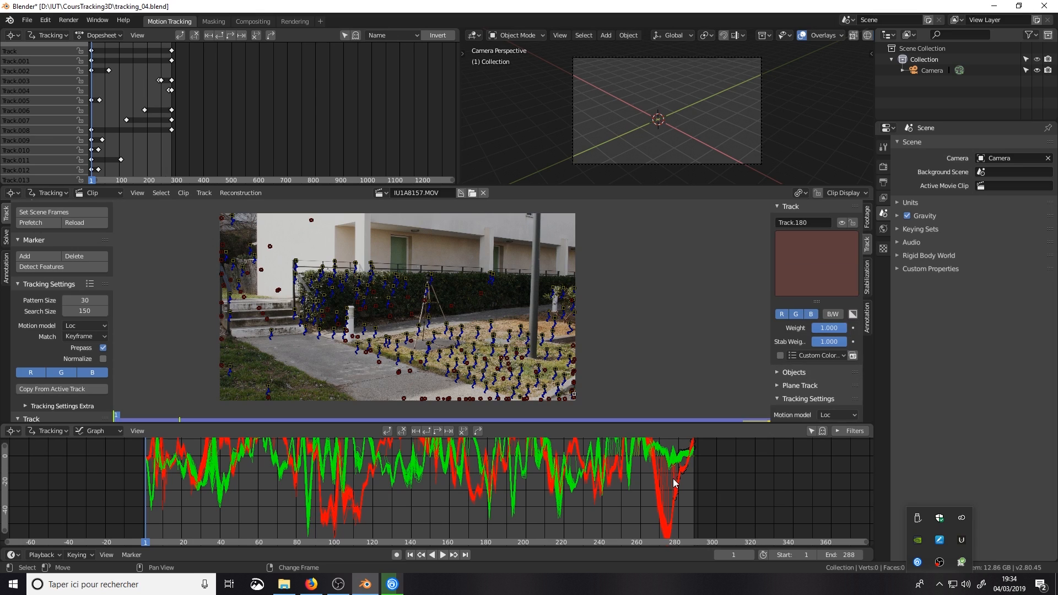
left_click(663, 480)
key("x")
left_click(663, 481)
left_click(666, 475)
key("x")
left_click(666, 475)
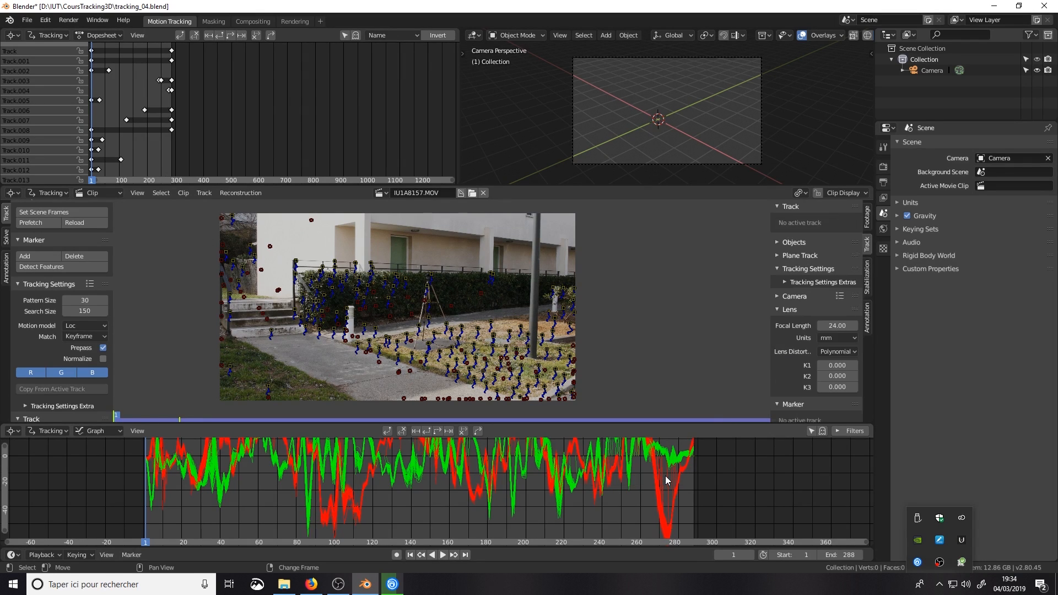
left_click(666, 475)
key("x")
left_click(666, 475)
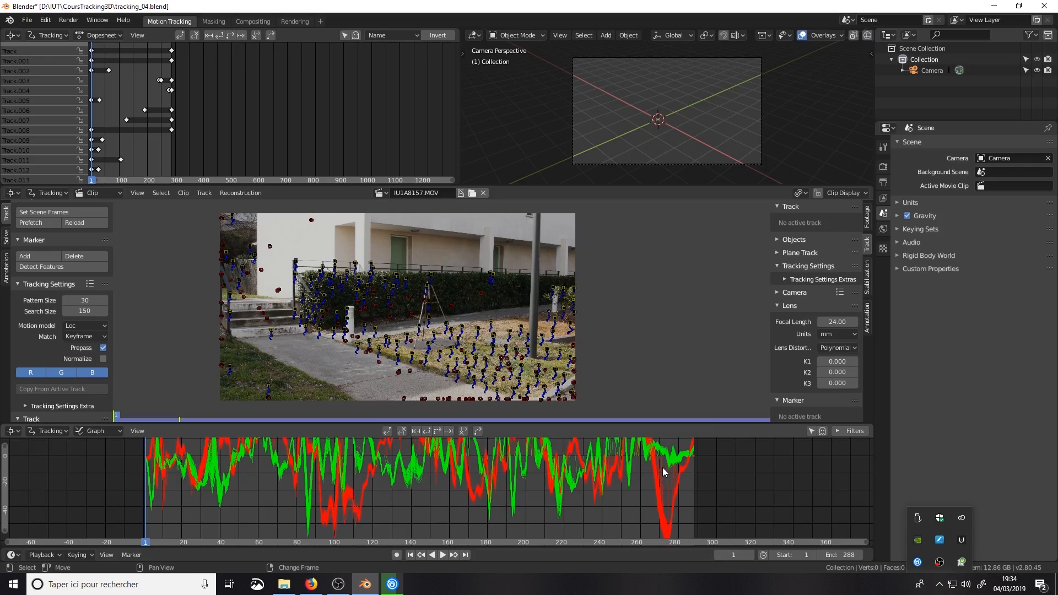
left_click(662, 467)
key("x")
left_click(662, 467)
Delete the stray curves around frame 278 on the rising side of the red dip, including Track.180.
left_click(672, 474)
key("x")
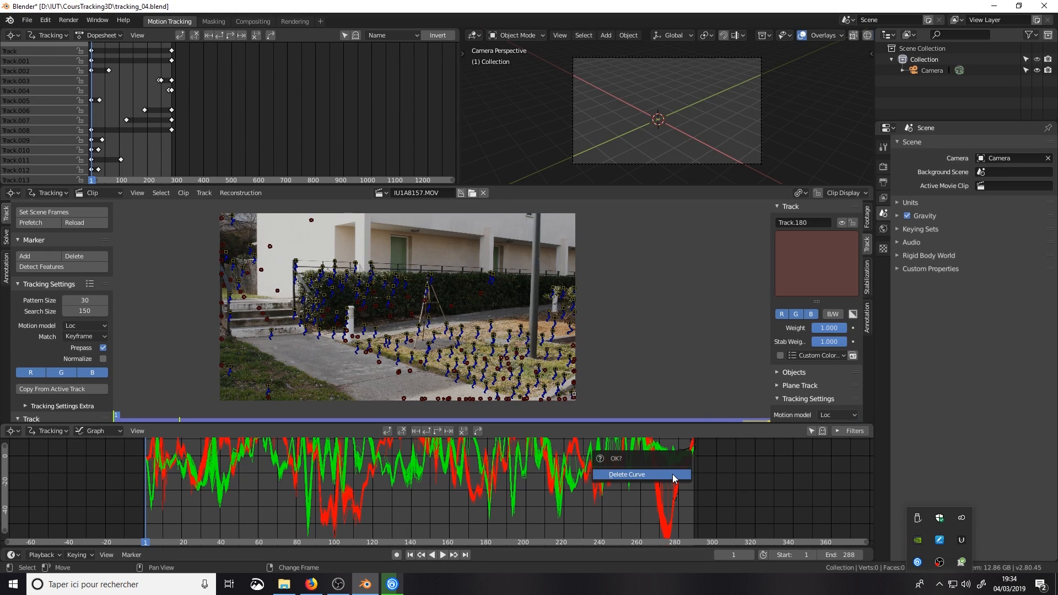
left_click(672, 474)
left_click(672, 474)
key("x")
left_click(673, 474)
left_click(672, 474)
key("x")
left_click(673, 474)
left_click(672, 474)
key("x")
left_click(668, 474)
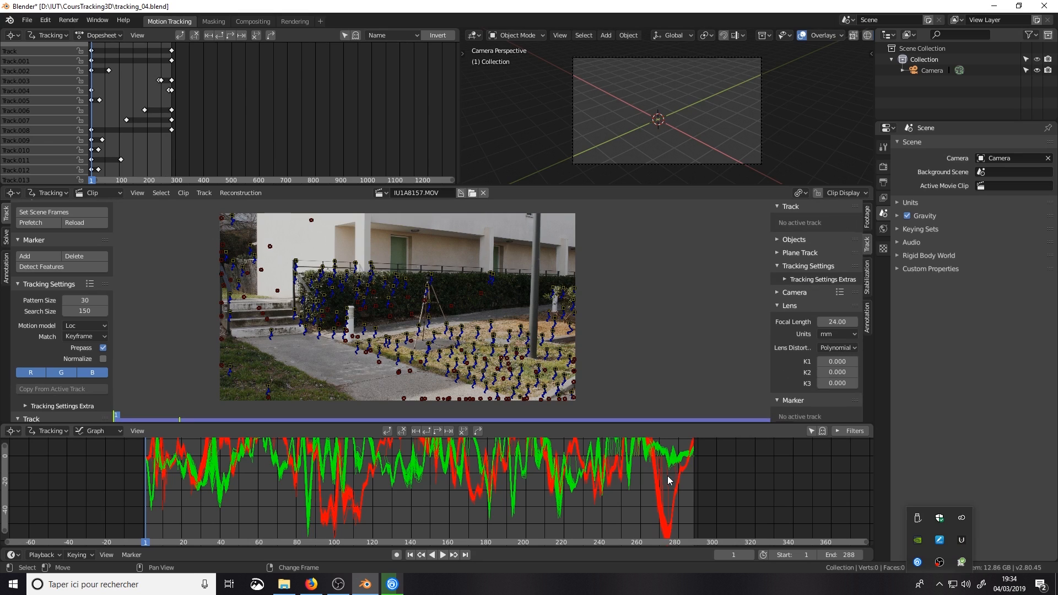
Remove further outlying curves between about frames 272 and 276, including Track.217.
left_click(667, 475)
key("x")
left_click(666, 475)
left_click(660, 467)
key("x")
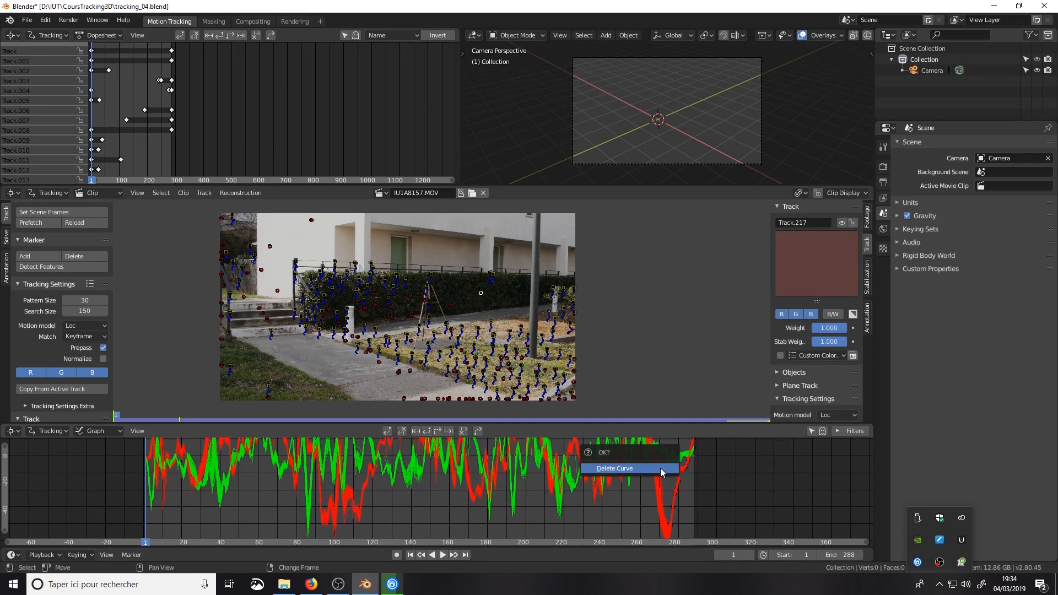
left_click(660, 467)
left_click(660, 468)
left_click(663, 468)
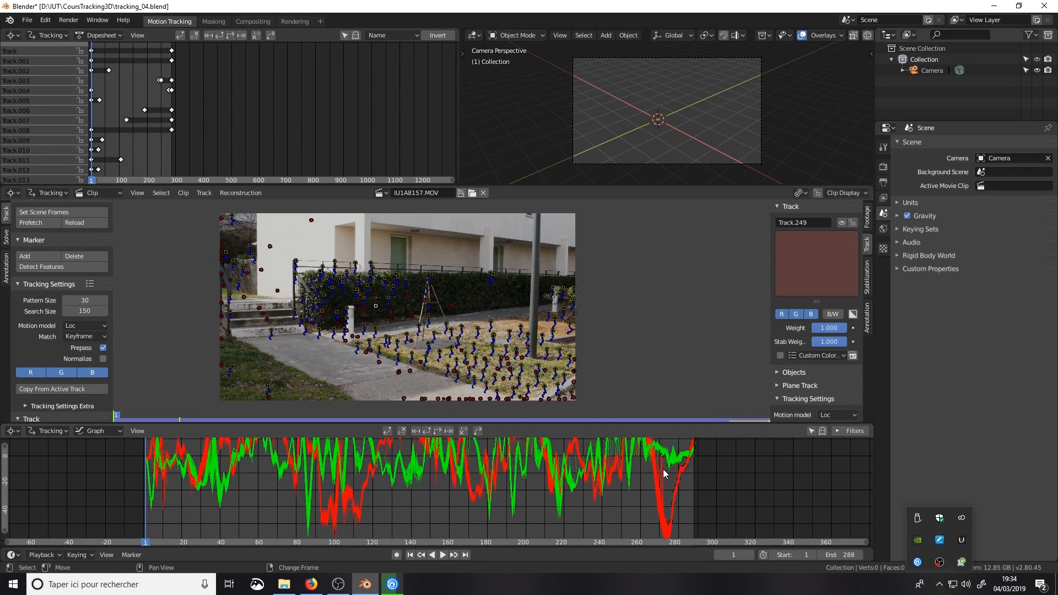
Delete the outlying curve of Track.194 near frame 197.
key("Home")
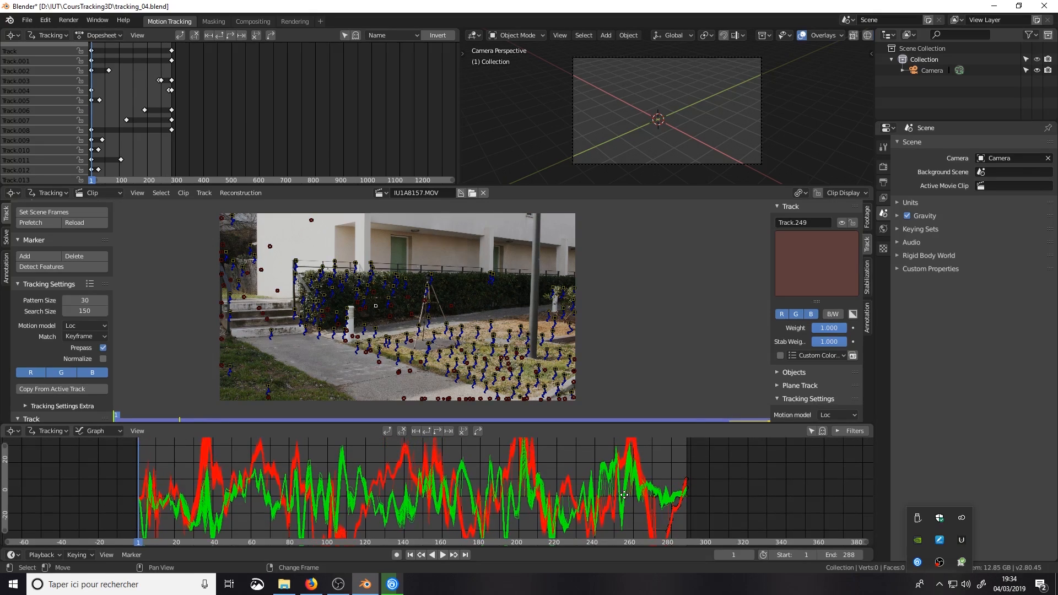
key("x")
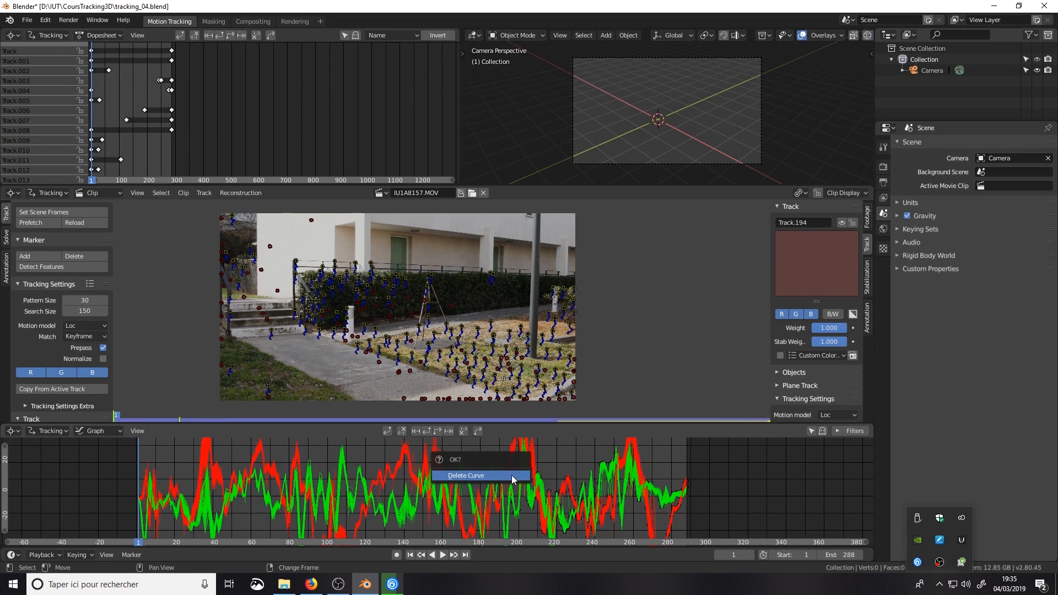
left_click(509, 477)
Delete the stray curves around frames 248 to 250, including Track.149 and Track.187.
left_click(610, 492)
key("x")
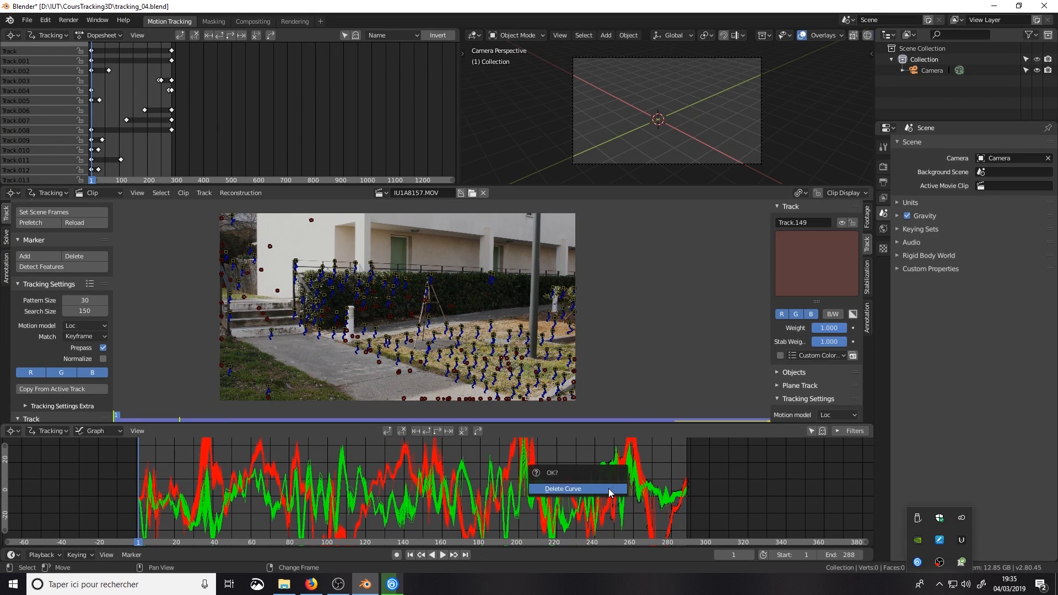
left_click(609, 489)
left_click(608, 490)
key("x")
left_click(606, 489)
left_click(606, 488)
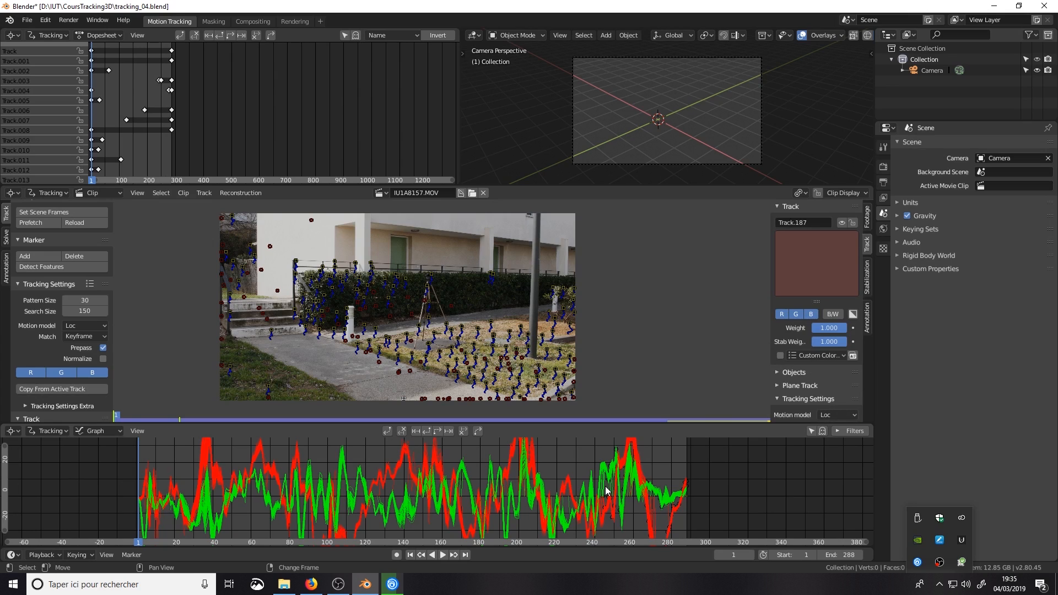
key("x")
left_click(605, 488)
Delete the remaining outliers around frames 246 to 250, including Track.202, Track.193 and Track.161.
left_click(602, 483)
key("x")
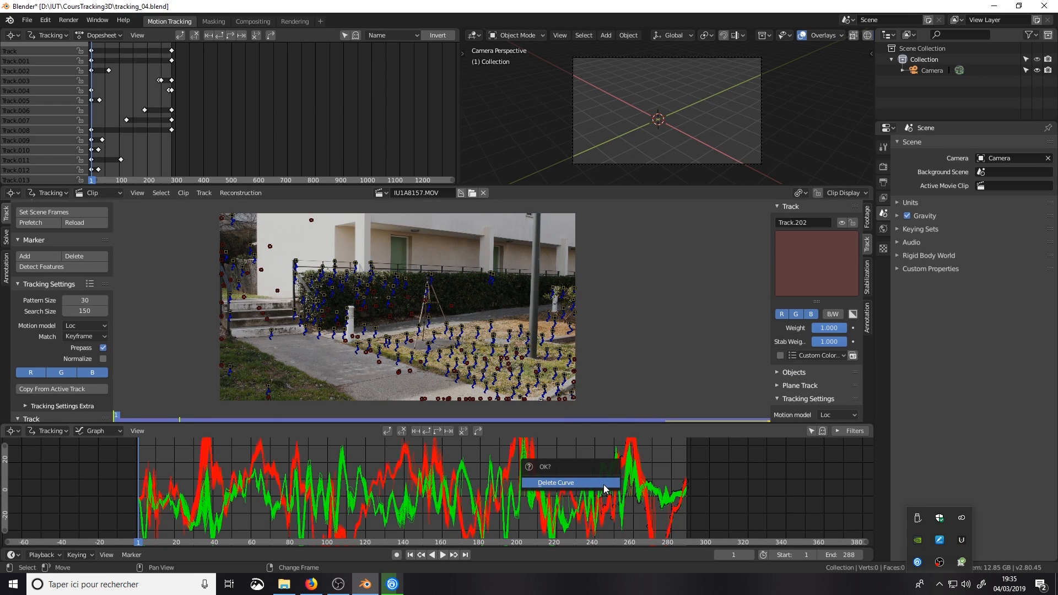
left_click(604, 484)
left_click(607, 487)
key("x")
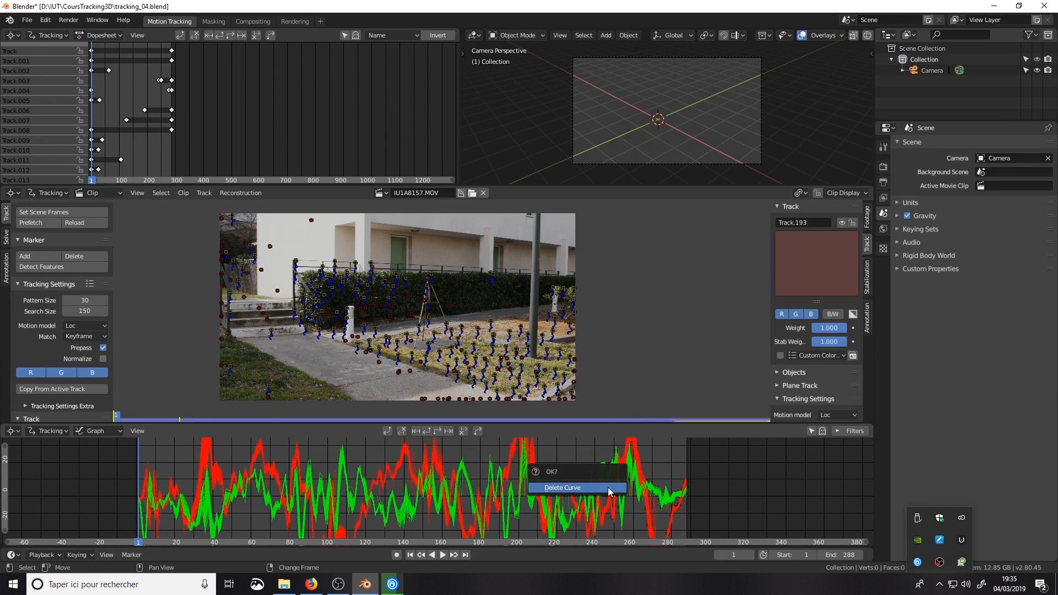
left_click(607, 487)
left_click(610, 486)
key("x")
left_click(610, 486)
left_click(611, 486)
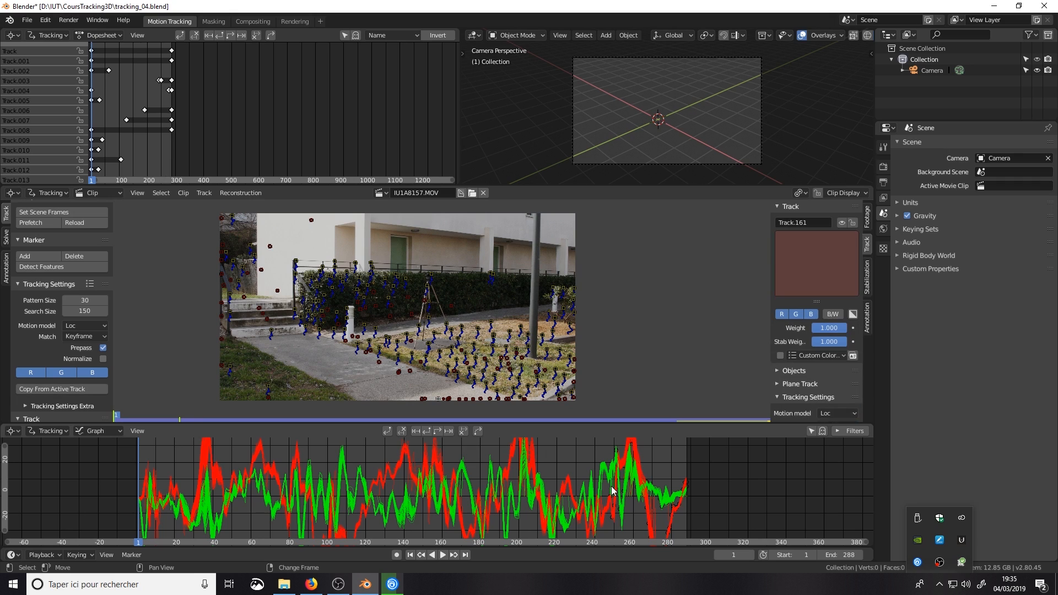
key("x")
left_click(611, 486)
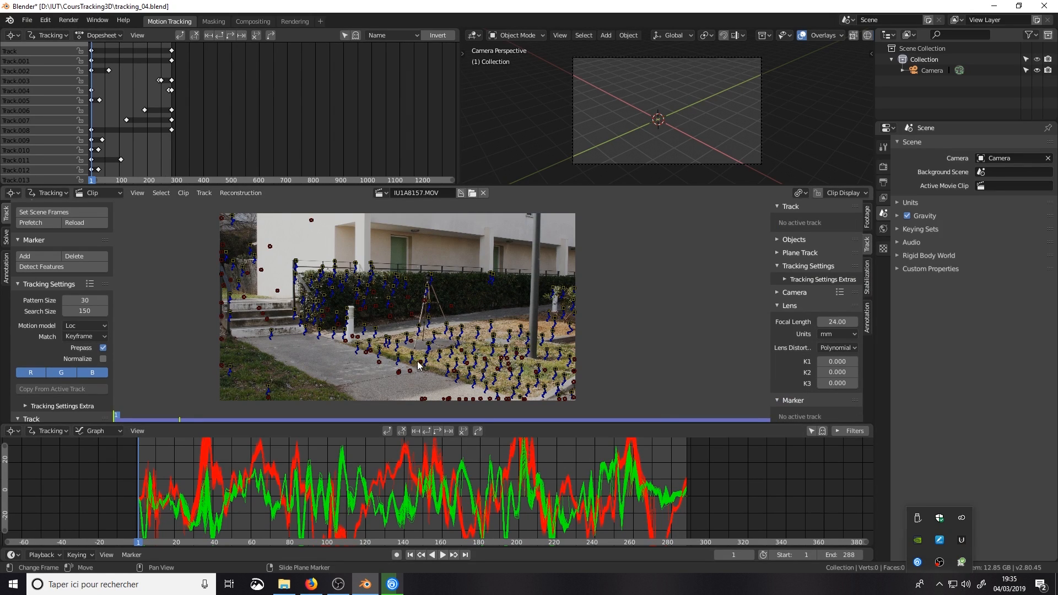
Delete the stray curve near frame 135 and the Track.150 outlier near frame 143.
middle_click_drag(356, 298, 407, 316)
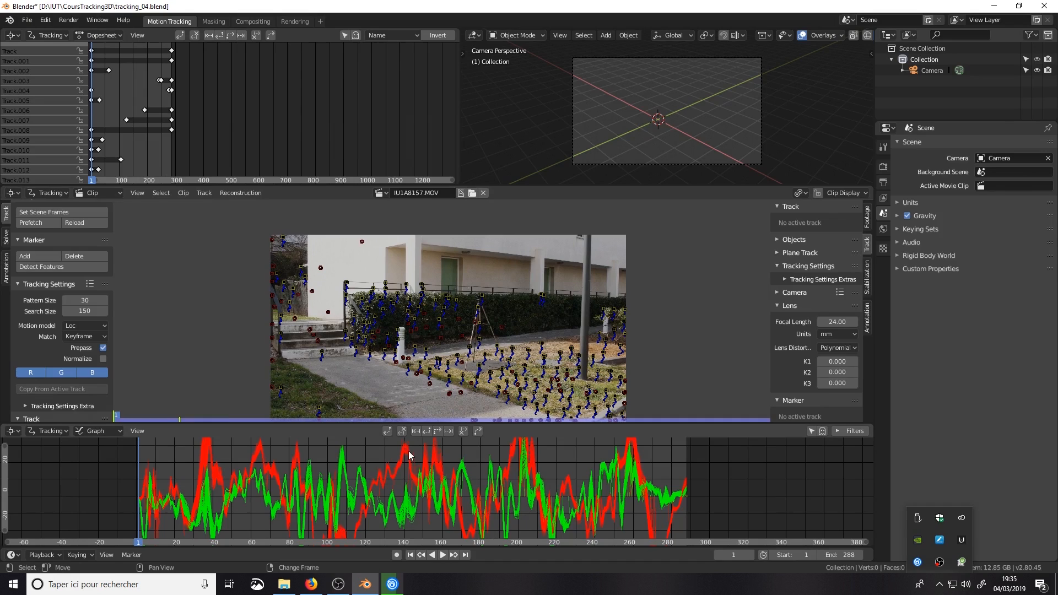
left_click(394, 481)
key("x")
left_click(395, 481)
left_click(407, 471)
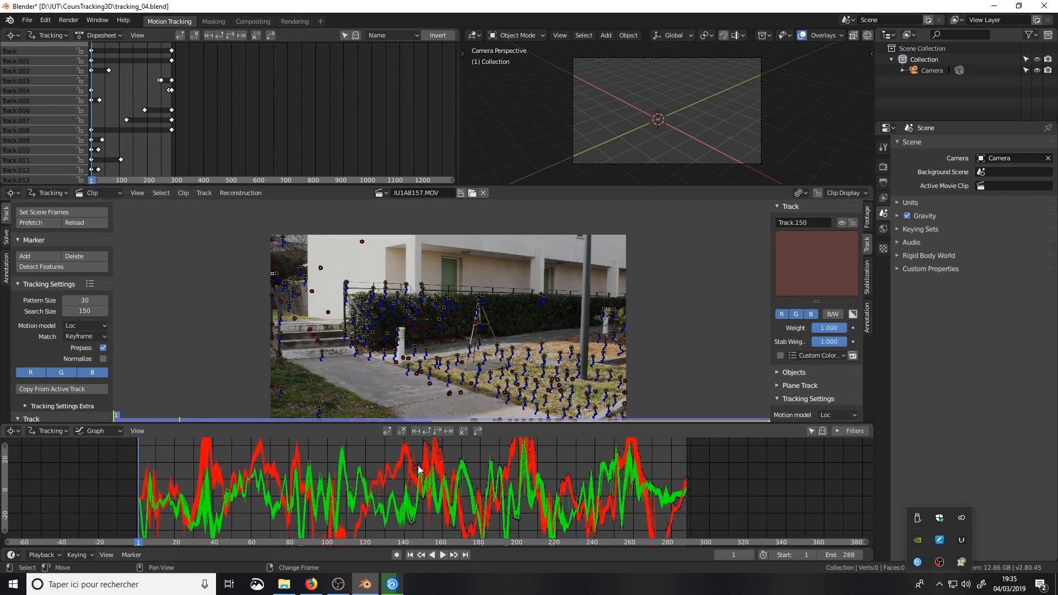
key("x")
left_click(386, 348)
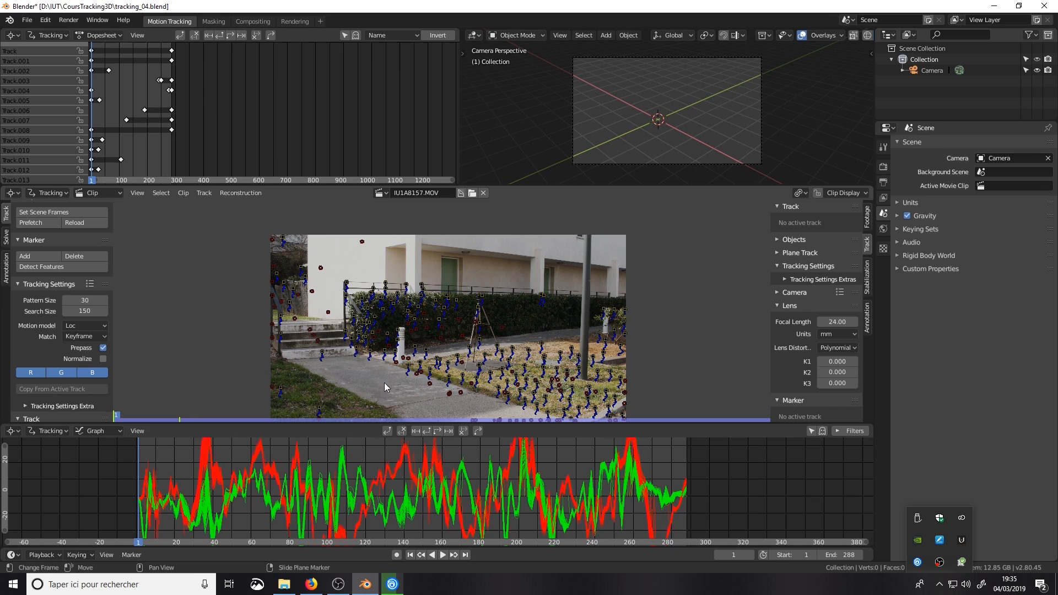
Delete the outlying track near frame 148 and Track.227 near frame 131.
left_click(417, 470)
key("x")
left_click(412, 313)
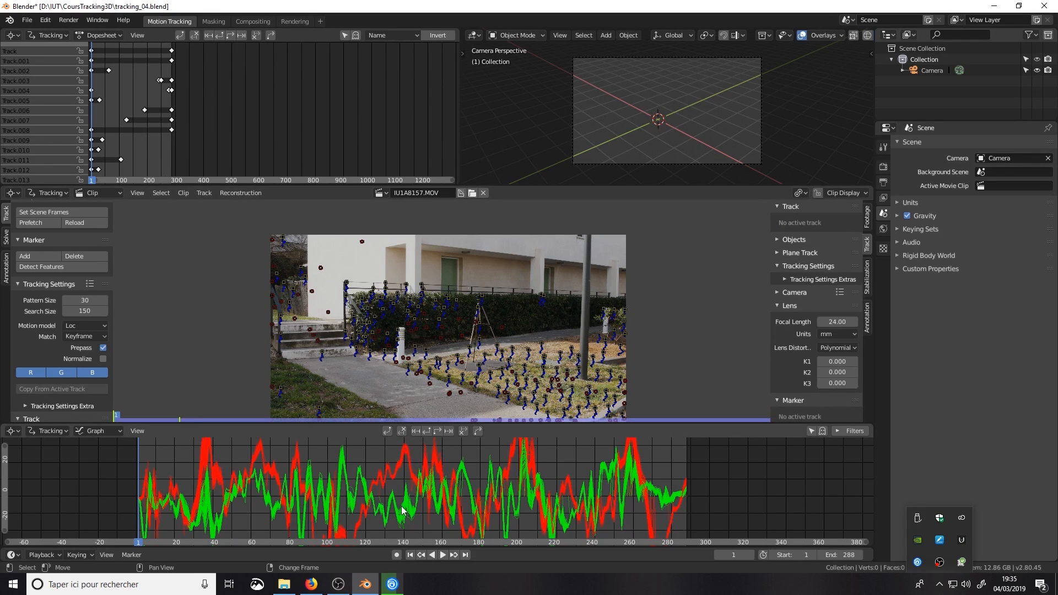
left_click(384, 494)
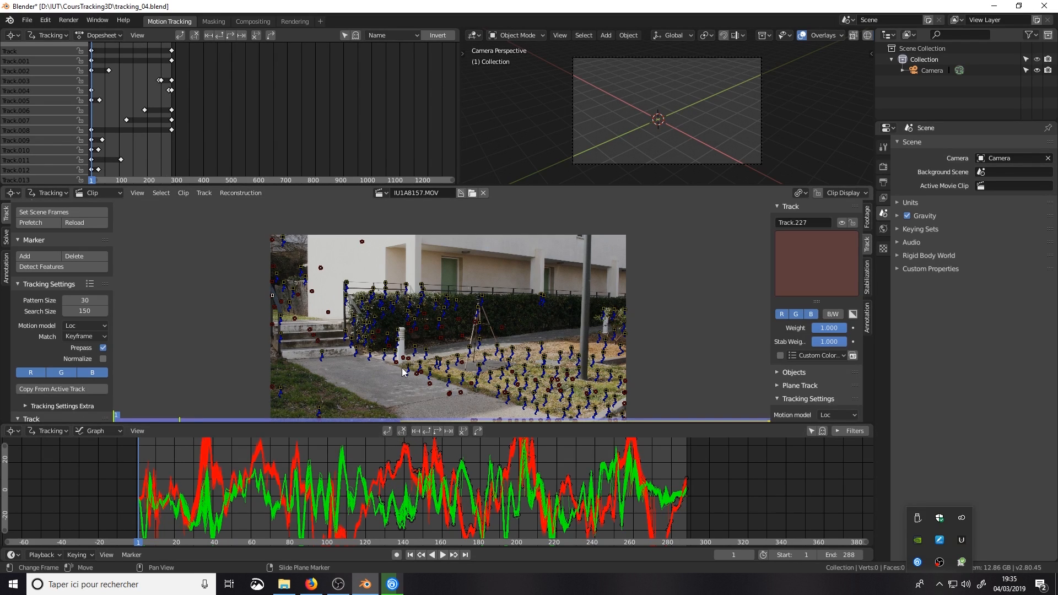
key("x")
left_click(379, 303)
Delete Track.108, whose curve strays from the green bundle near frame 113.
left_click(354, 490)
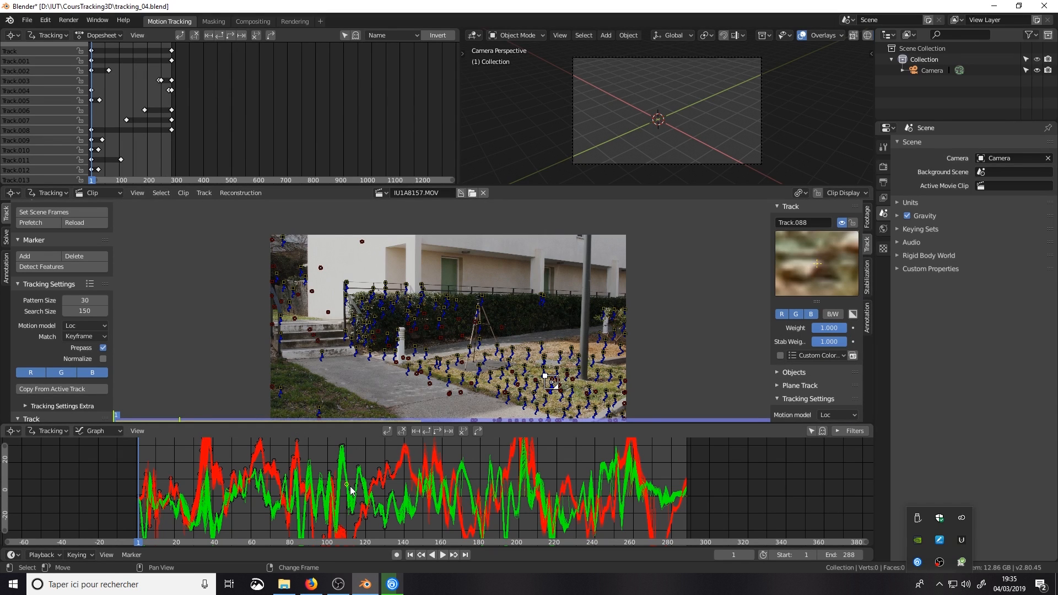
left_click(351, 488)
scroll(351, 491, "up", 5)
middle_click_drag(352, 490, 385, 477)
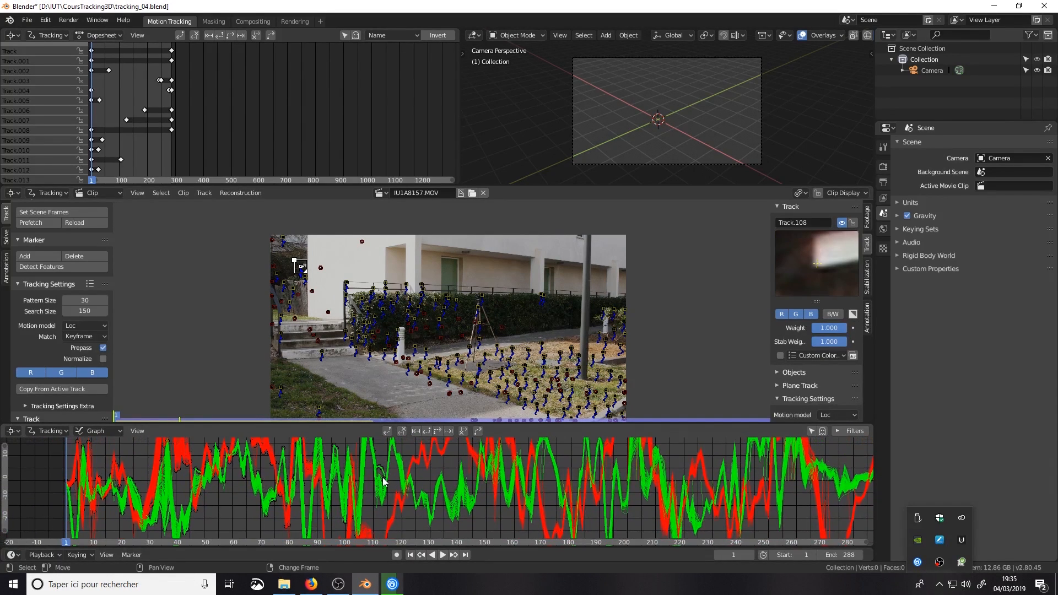
key("x")
left_click(539, 310)
Delete the outlying Track.058 near frame 106 and Track.055 near frame 98.
middle_click_drag(390, 465, 398, 473)
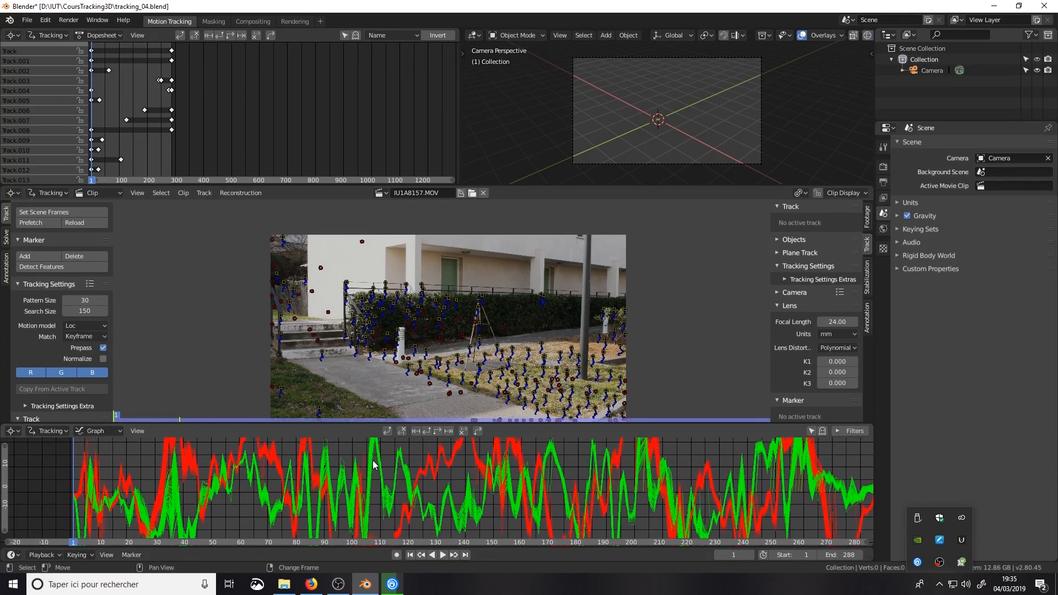
left_click(368, 466)
key("x")
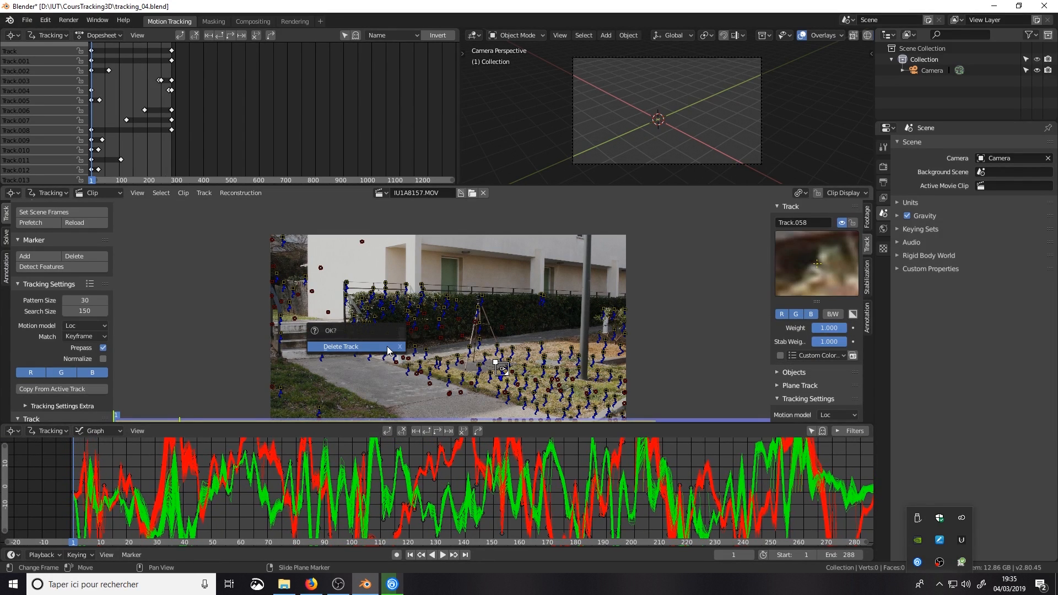
left_click(388, 350)
left_click(347, 459)
key("x")
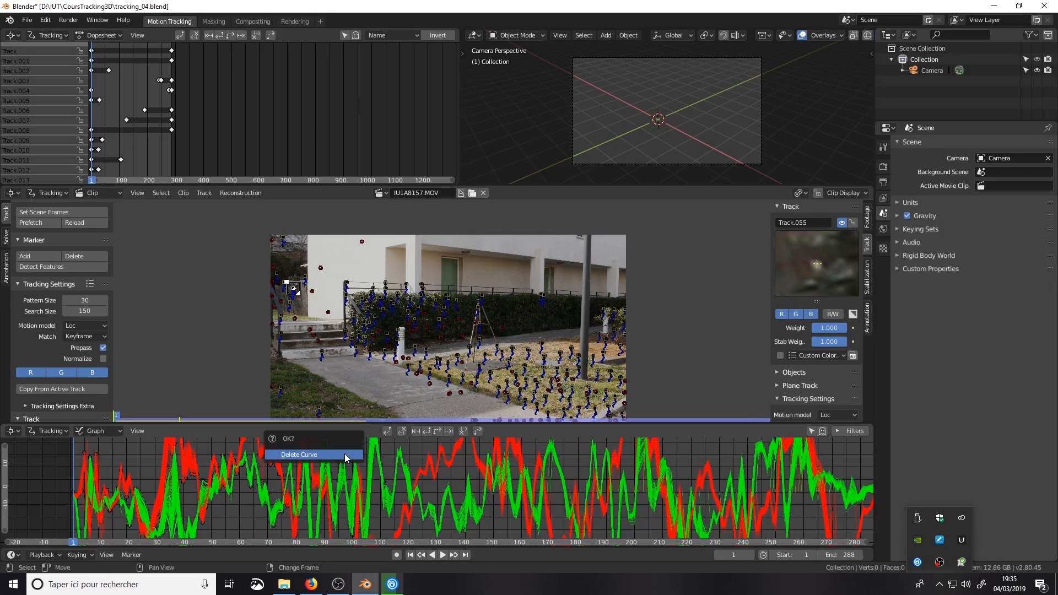
left_click(345, 455)
Delete the stray tracks around frames 11 to 14 near the clip's start, including Track.021 and Track.104.
middle_click_drag(355, 460, 561, 442)
left_click(310, 514)
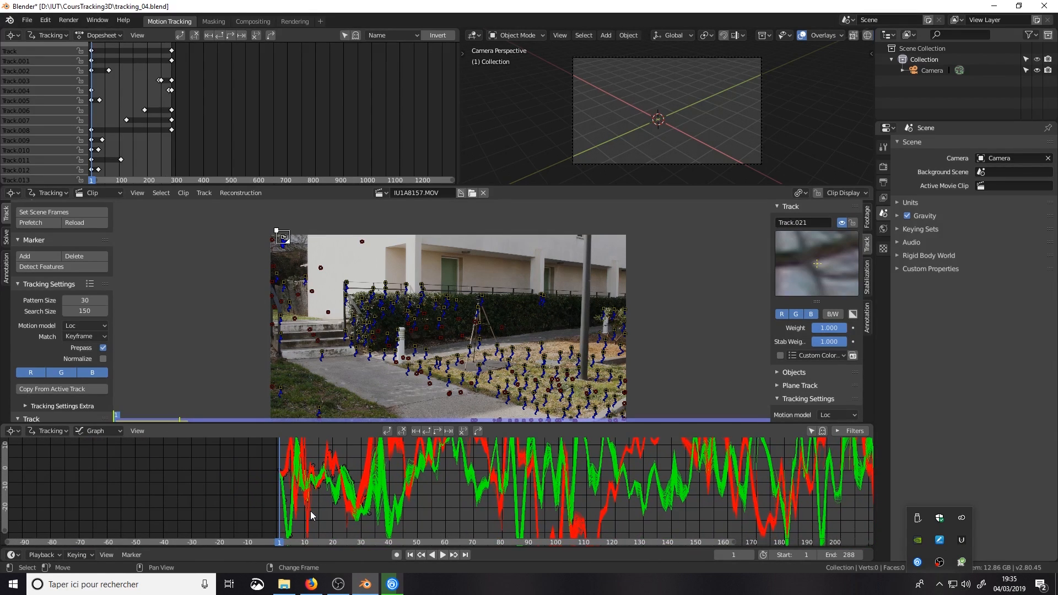
key("x")
left_click(436, 290)
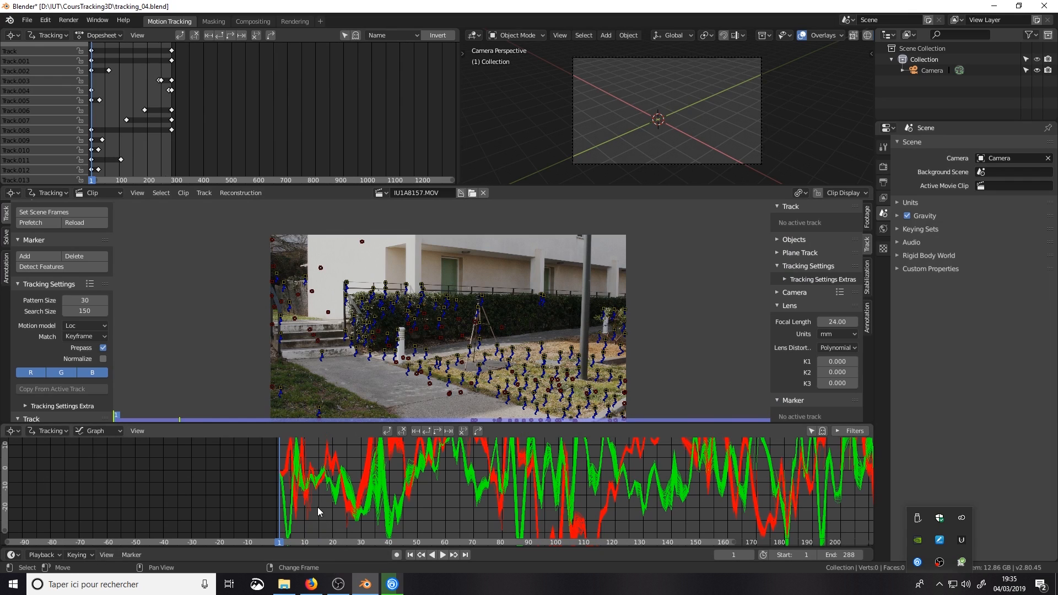
left_click(316, 506)
key("x")
left_click(313, 505)
left_click(308, 513)
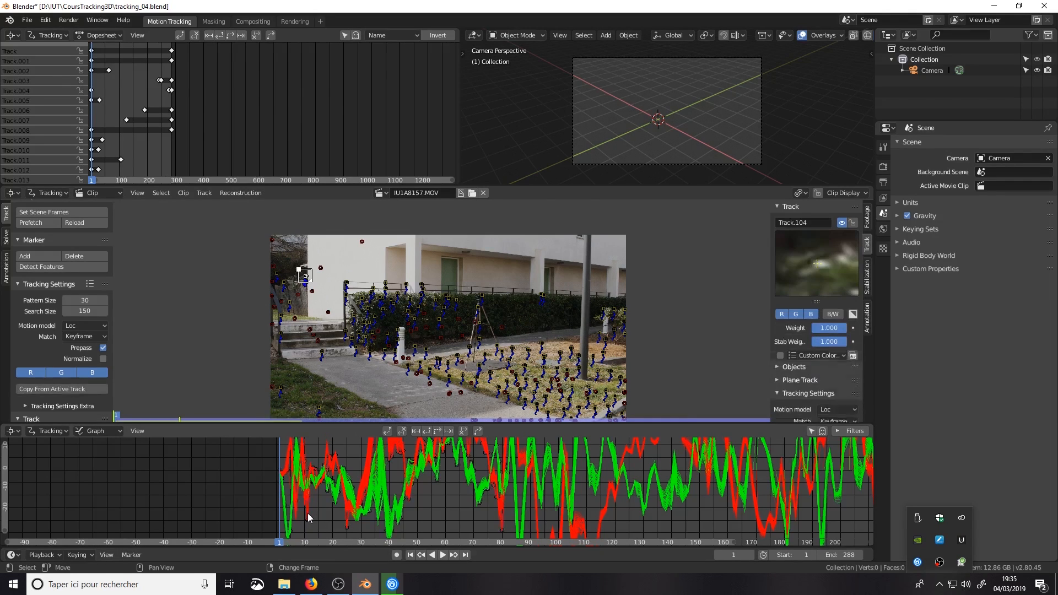
key("x")
left_click(308, 514)
scroll(508, 505, "down", 3)
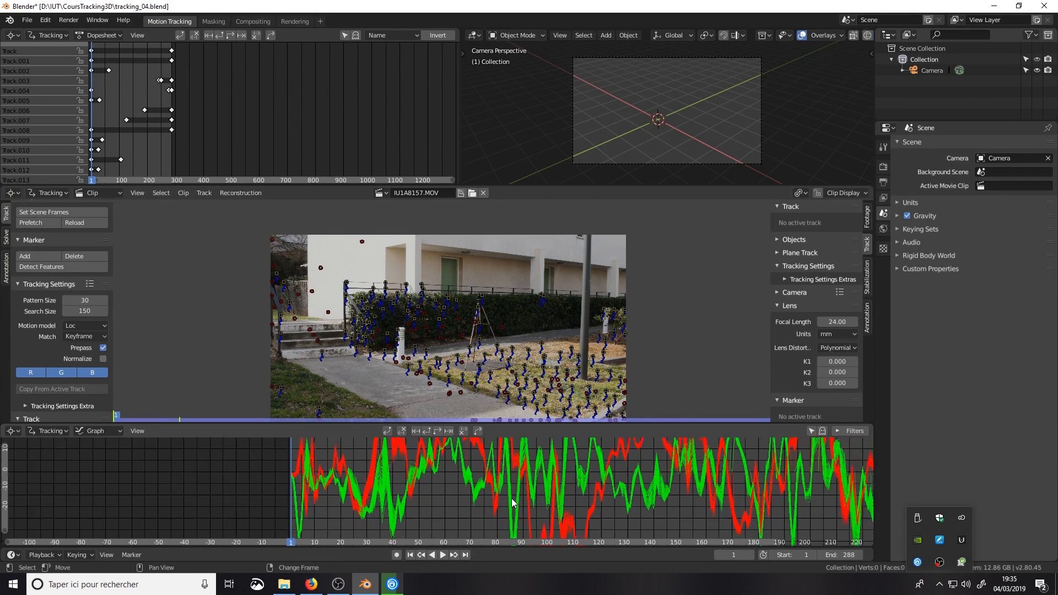
scroll(719, 496, "down", 1)
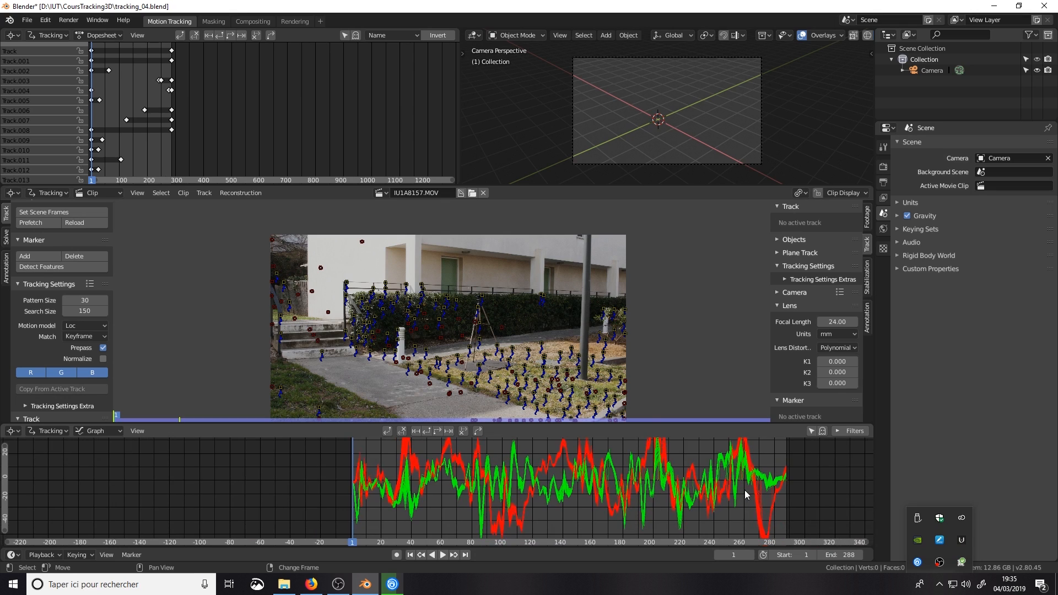
Delete Track.166, whose curve strays from the main bundle near frame 282.
left_click(773, 493)
key("x")
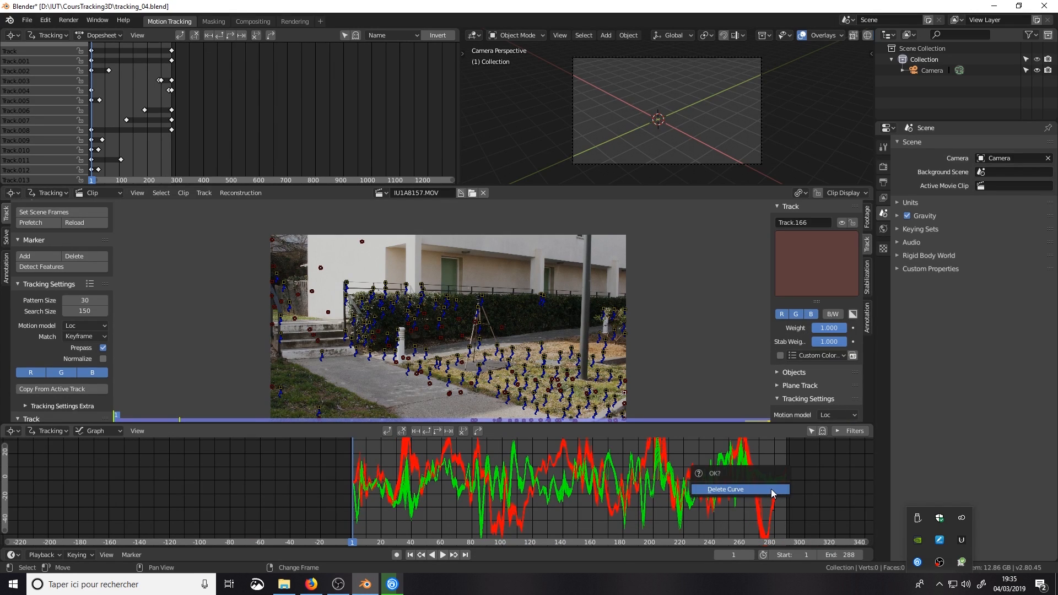
left_click(770, 489)
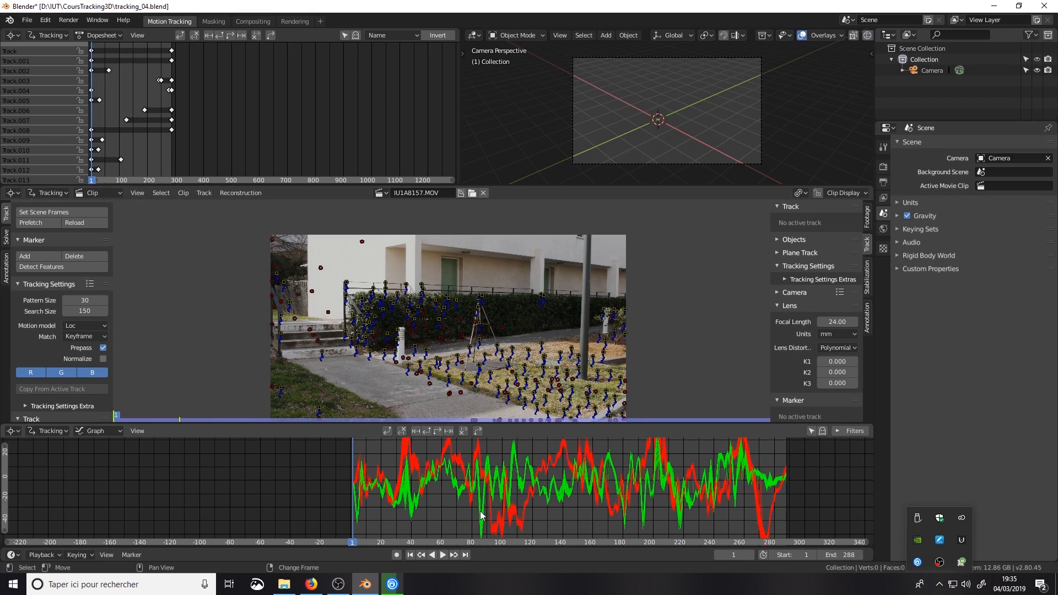
left_click(847, 555)
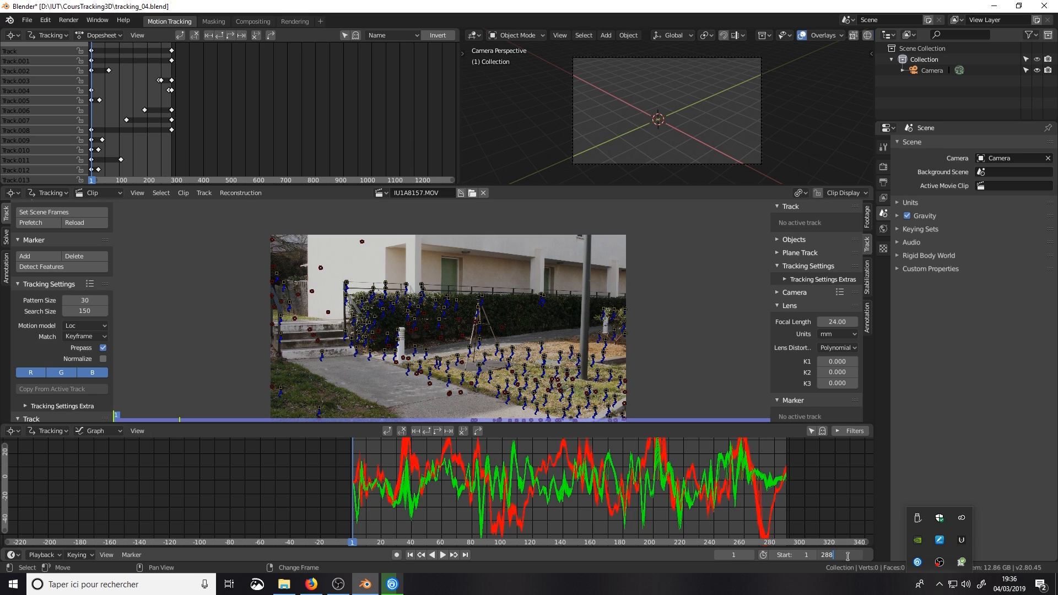
type("/2")
key("Return")
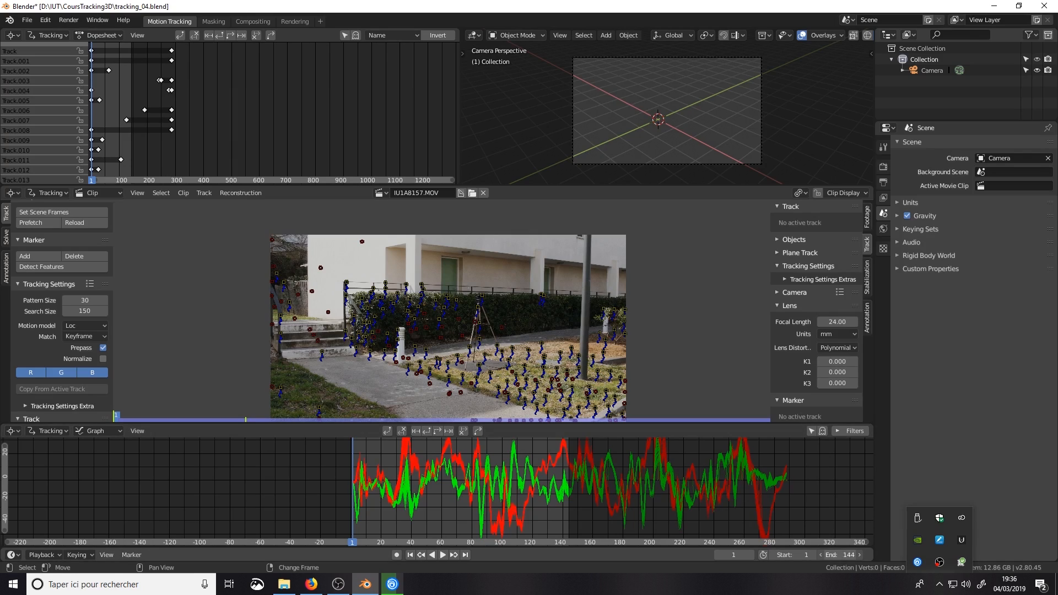
left_click(852, 554)
type("288")
key("Return")
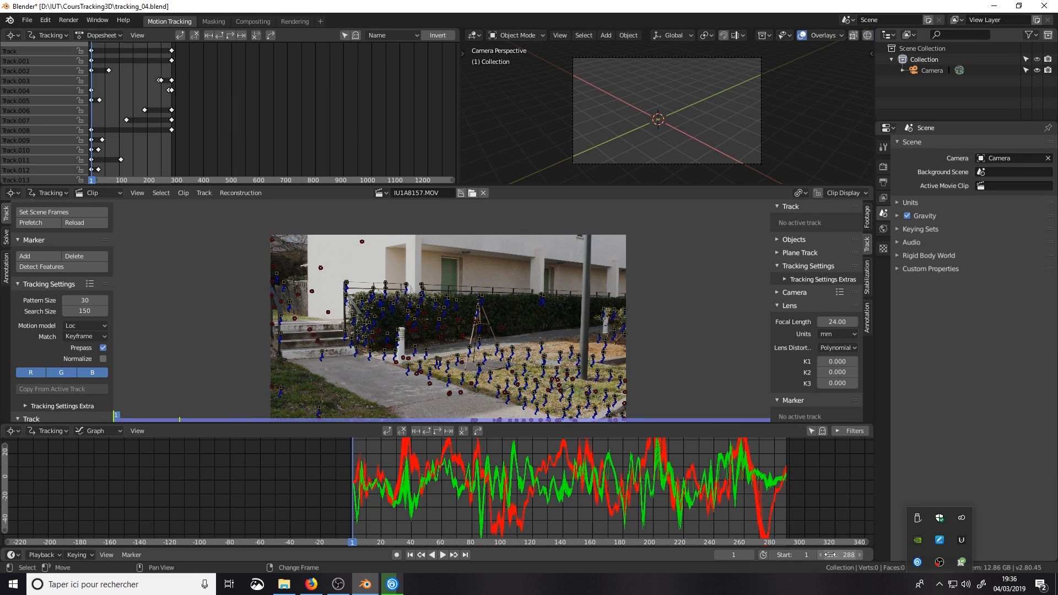
Go to the middle of the clip by setting the current frame to 288/2.
left_click(734, 555)
type("288/")
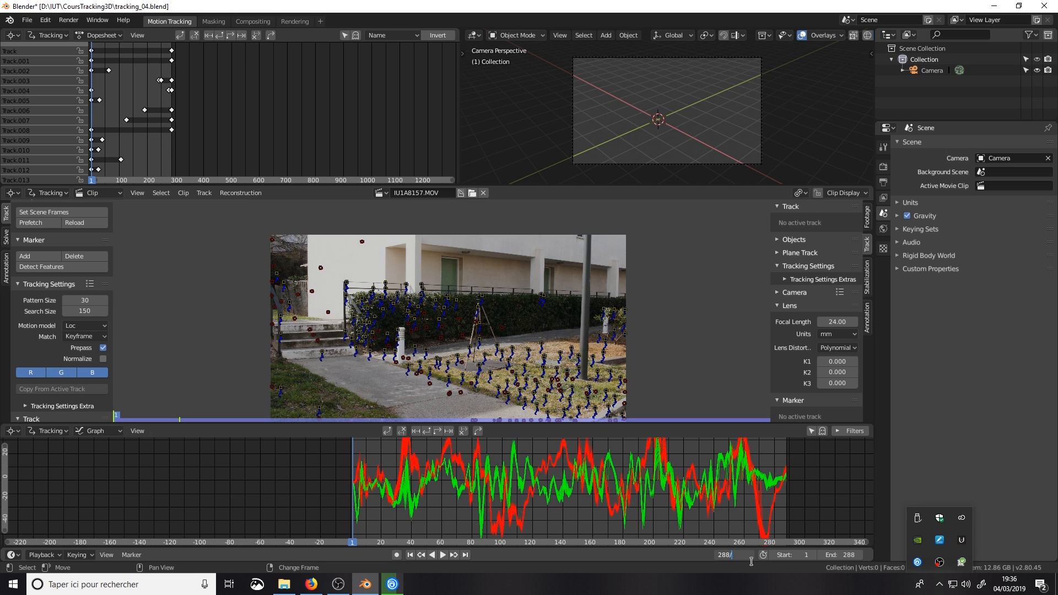
type("2")
key("Return")
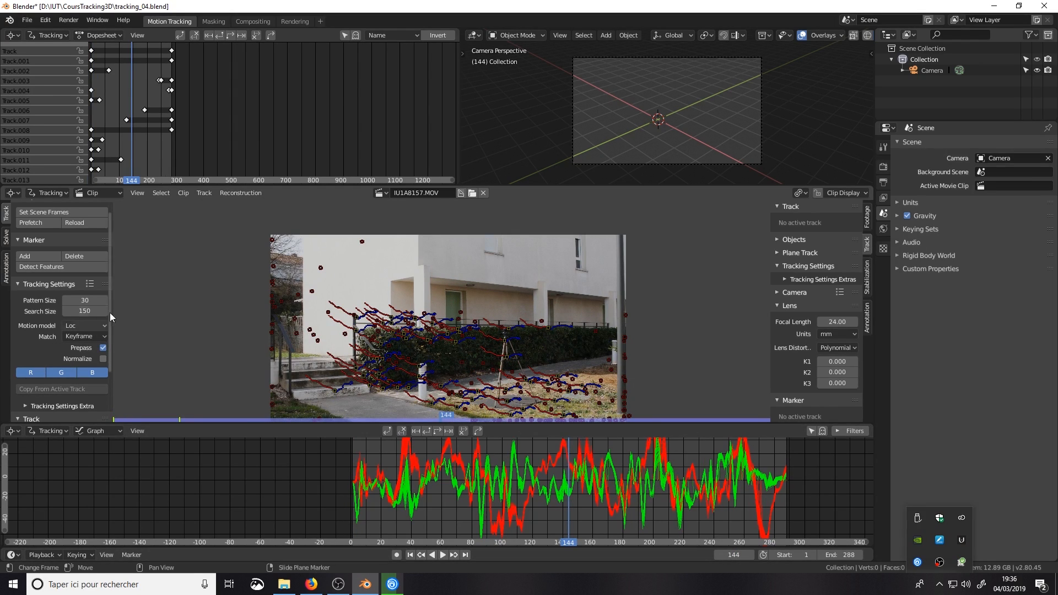
Select all existing tracks in the clip and hide them.
left_click(48, 268)
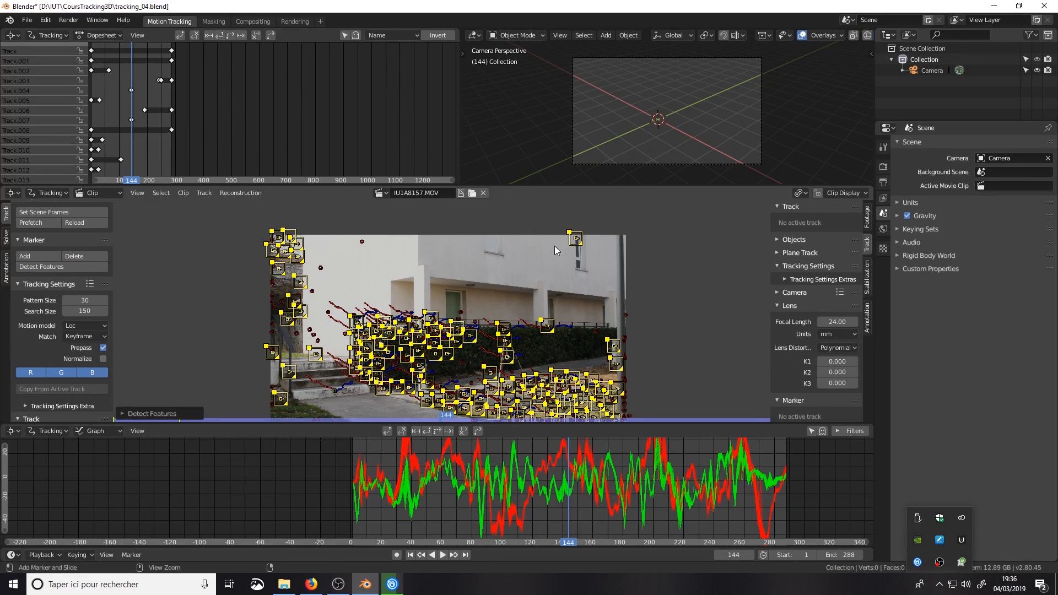
key("ctrl+z")
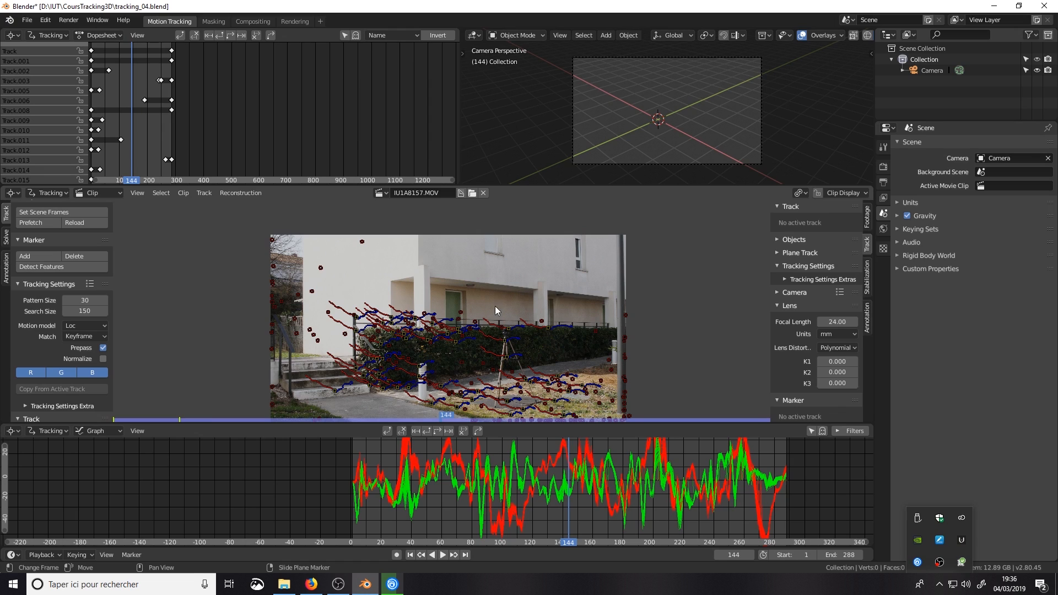
key("a")
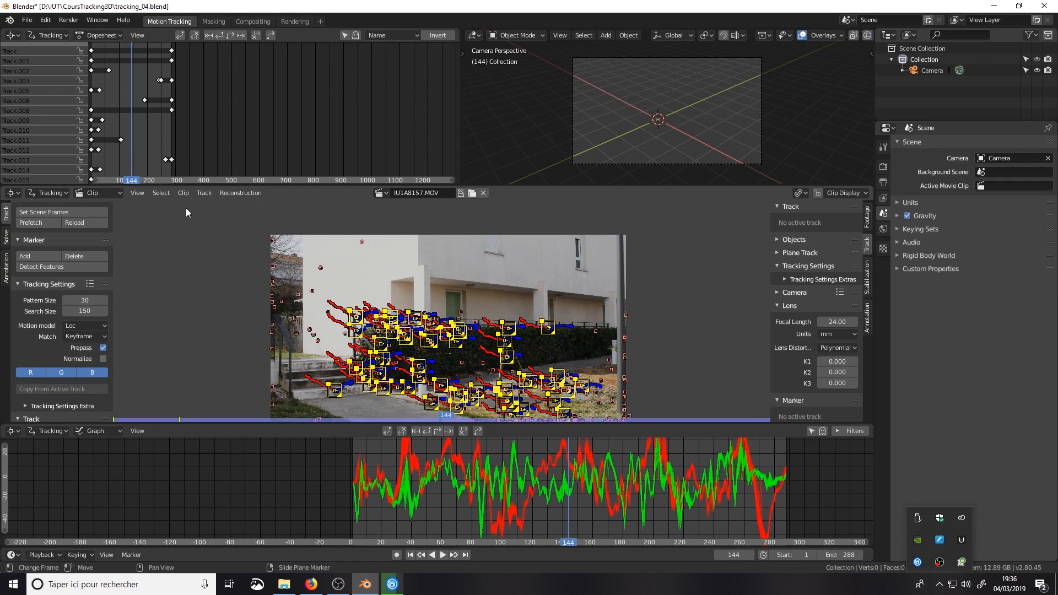
left_click(204, 193)
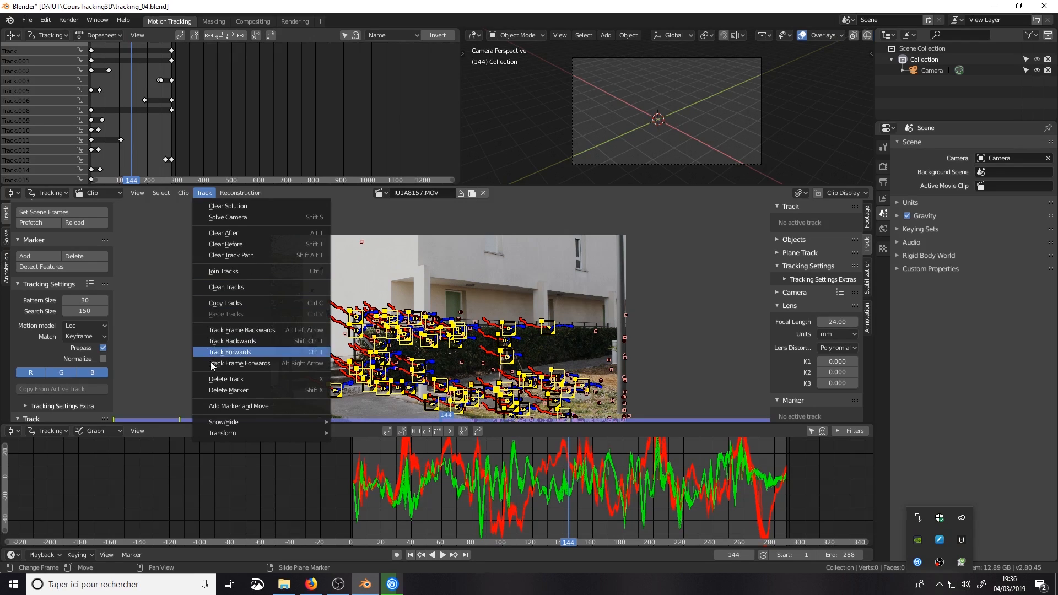
mouse_move(223, 421)
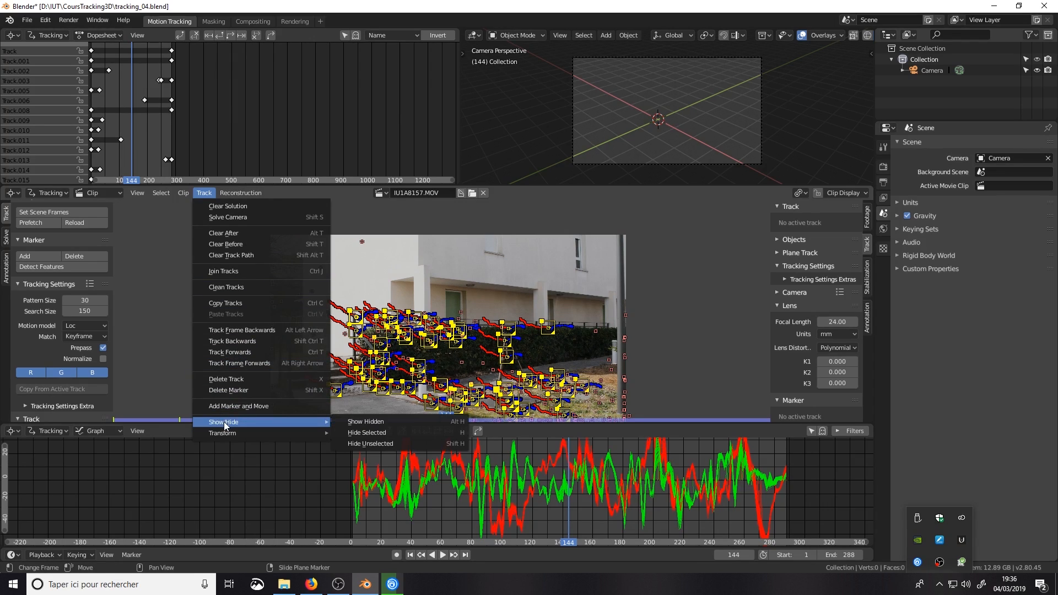
left_click(384, 433)
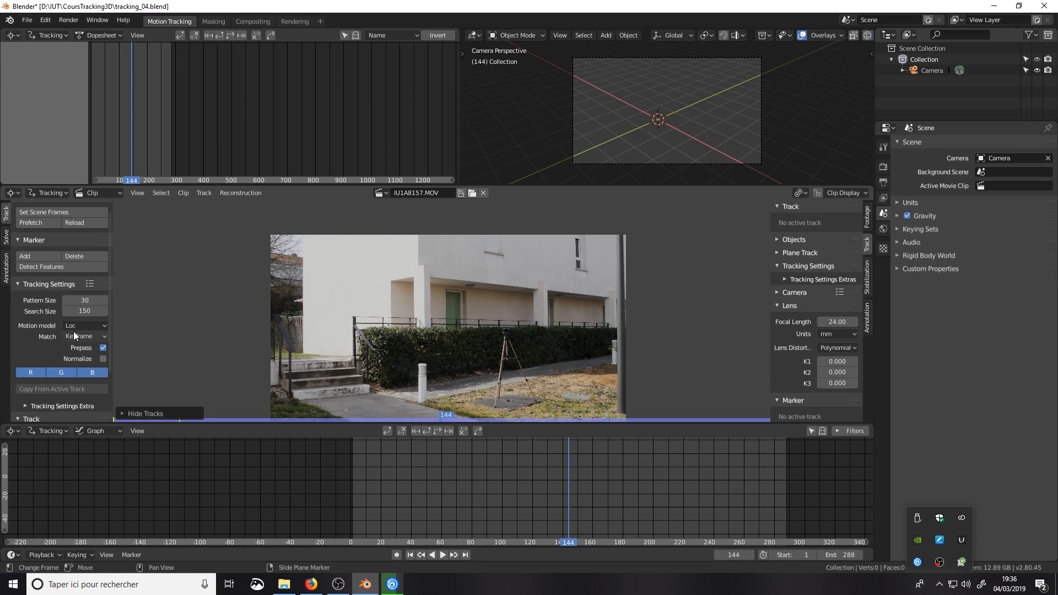
Detect new features on frame 144 and track them backwards to the start of the clip.
left_click(57, 269)
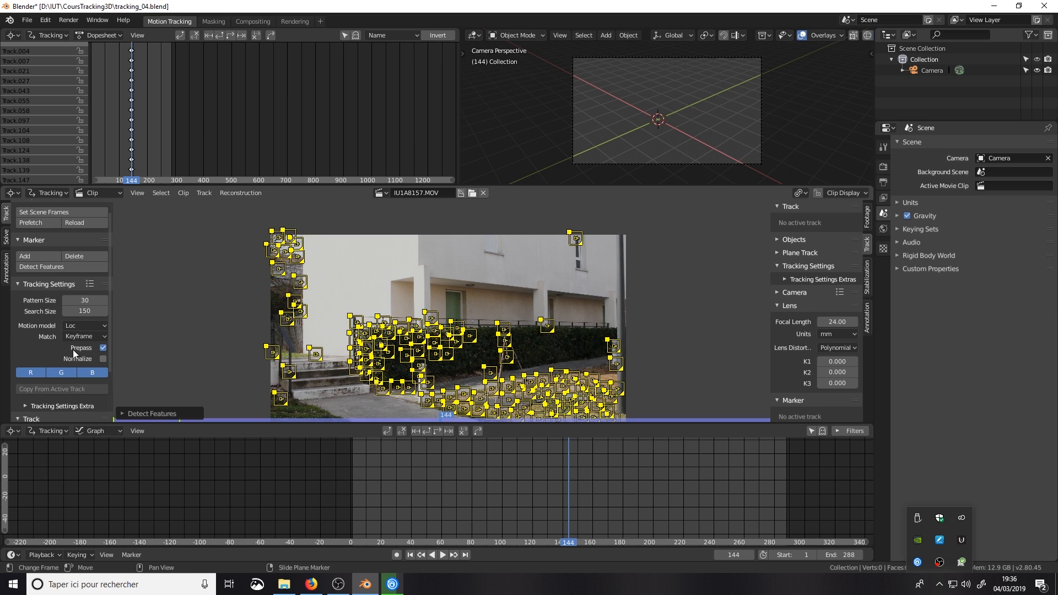
scroll(71, 351, "down", 3)
left_click(82, 374)
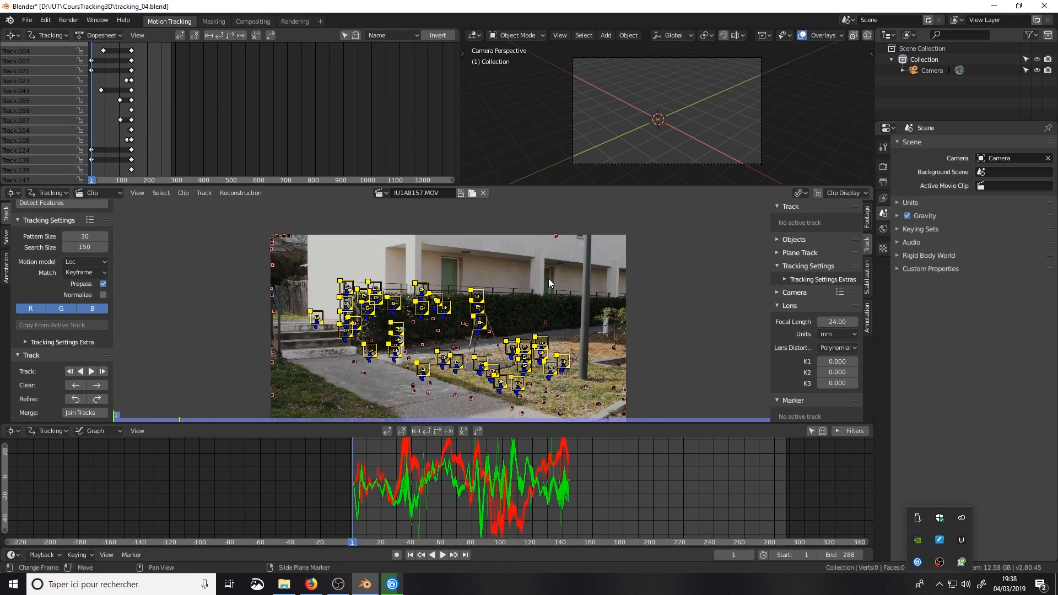
Return to frame 144 and track the selected markers forwards to the end of the clip.
double_click(734, 555)
type("144")
key("Return")
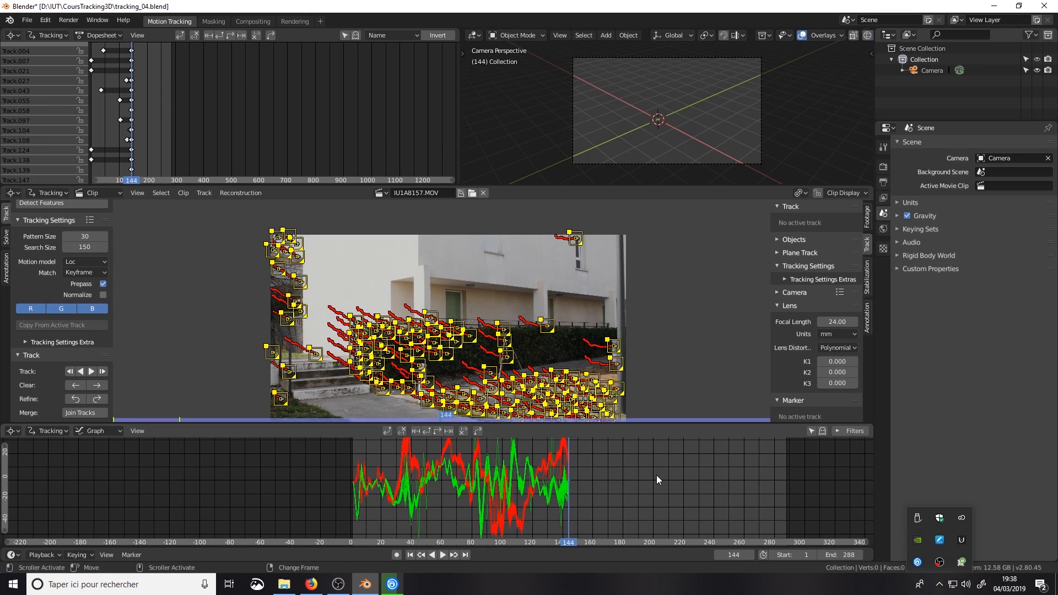
left_click(91, 371)
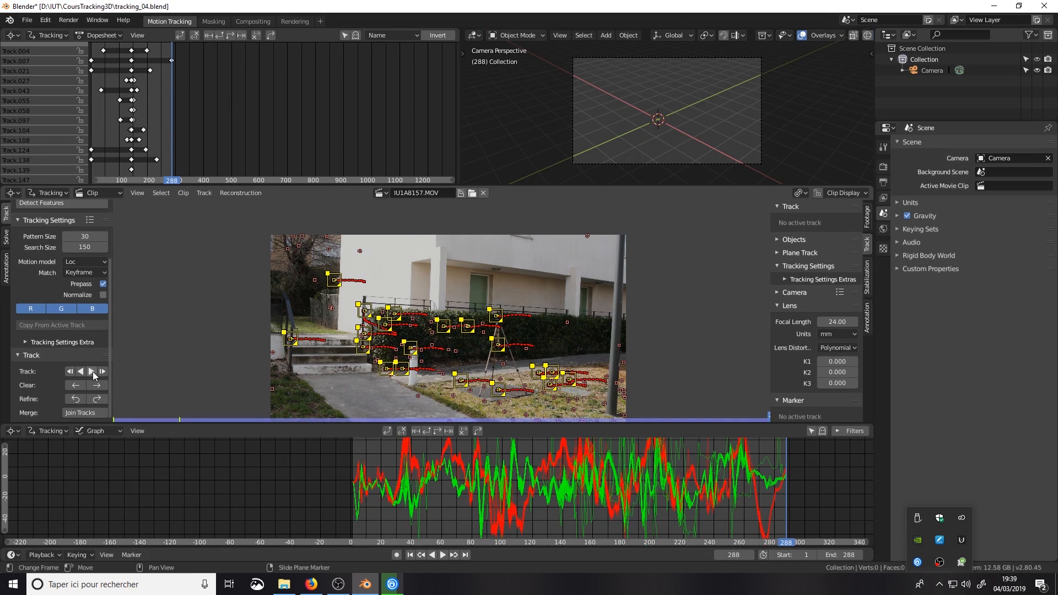
Delete the outlying Track.300 and the stray track whose curve drops away near frame 191.
key("x")
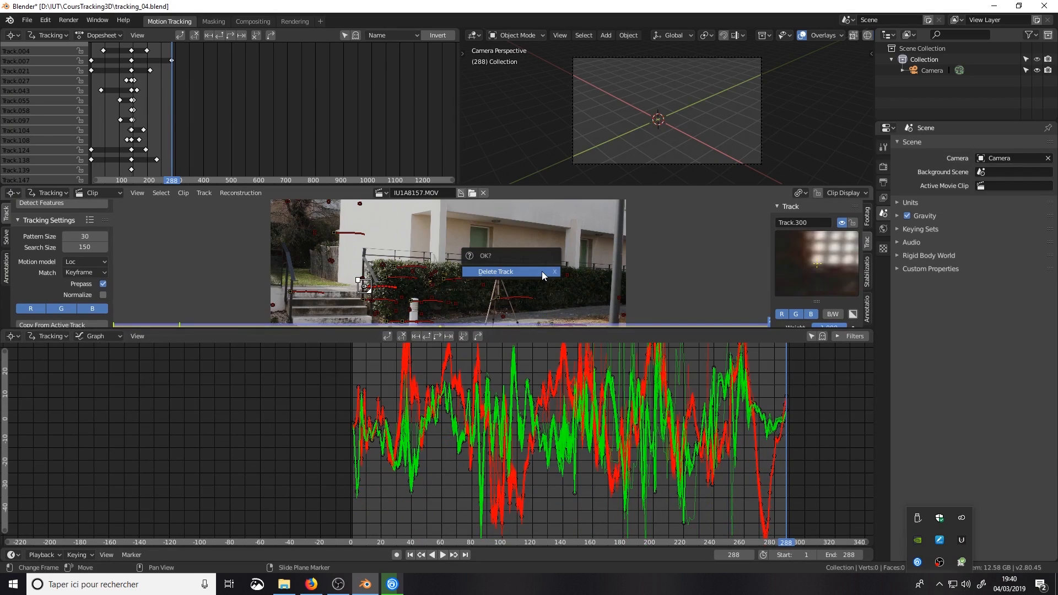
left_click(528, 263)
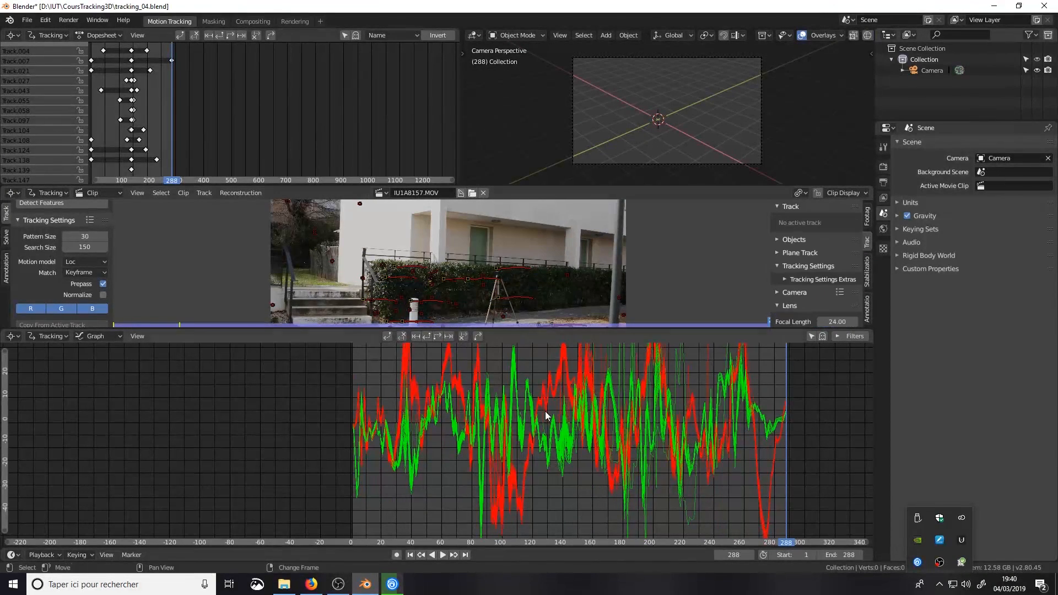
left_click(638, 491)
key("x")
left_click(739, 443)
Delete Track.161 and the other outlying track whose curve peaks near frames 171 to 173.
left_click(610, 347)
key("x")
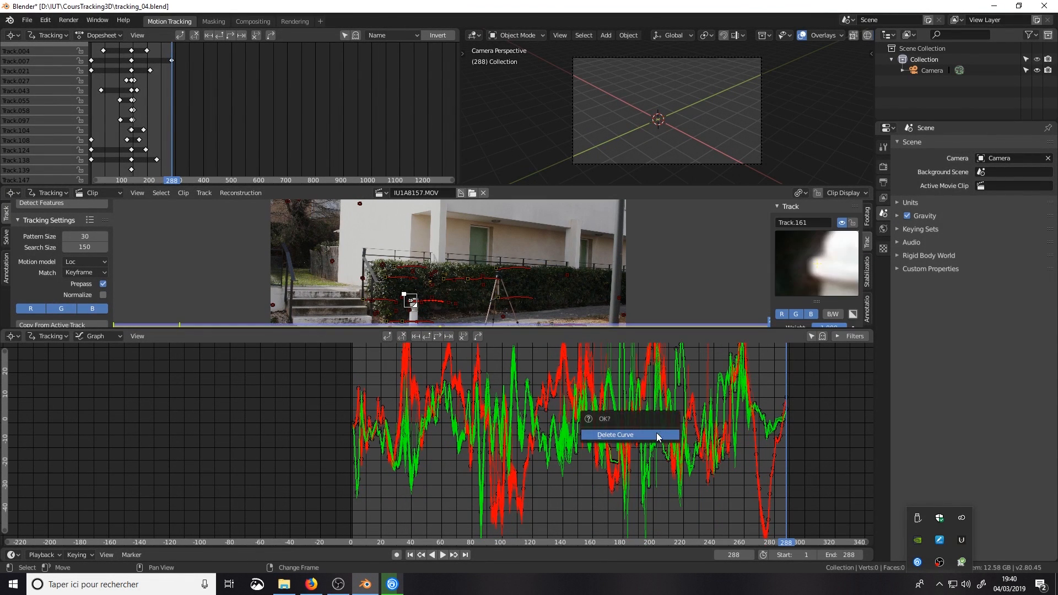
left_click(656, 435)
left_click(607, 349)
key("x")
left_click(557, 229)
Delete Track.169, whose curve deviates from the main bundle.
left_click(754, 397)
key("x")
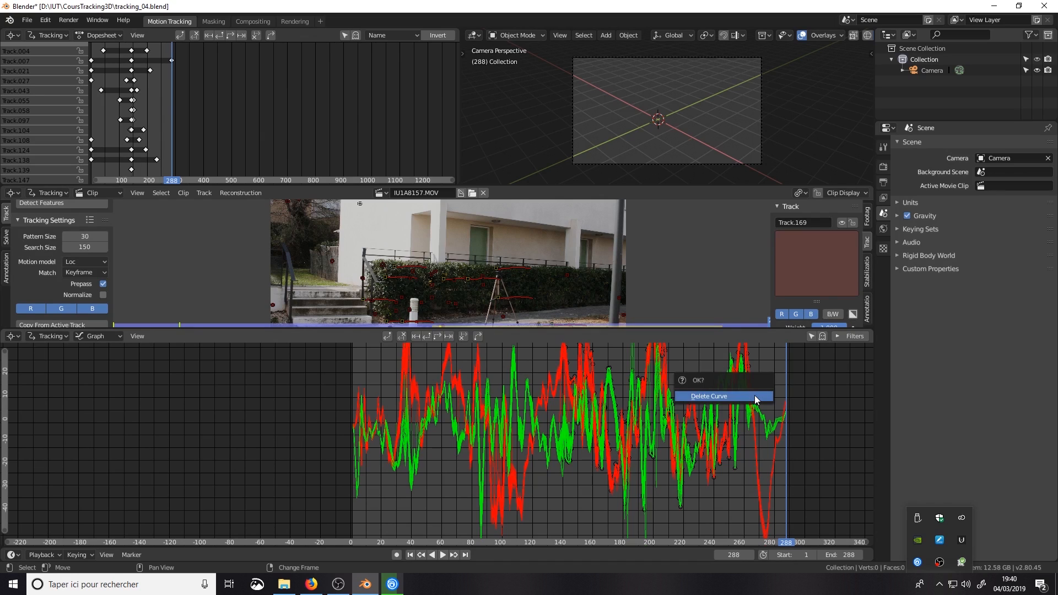
left_click(755, 396)
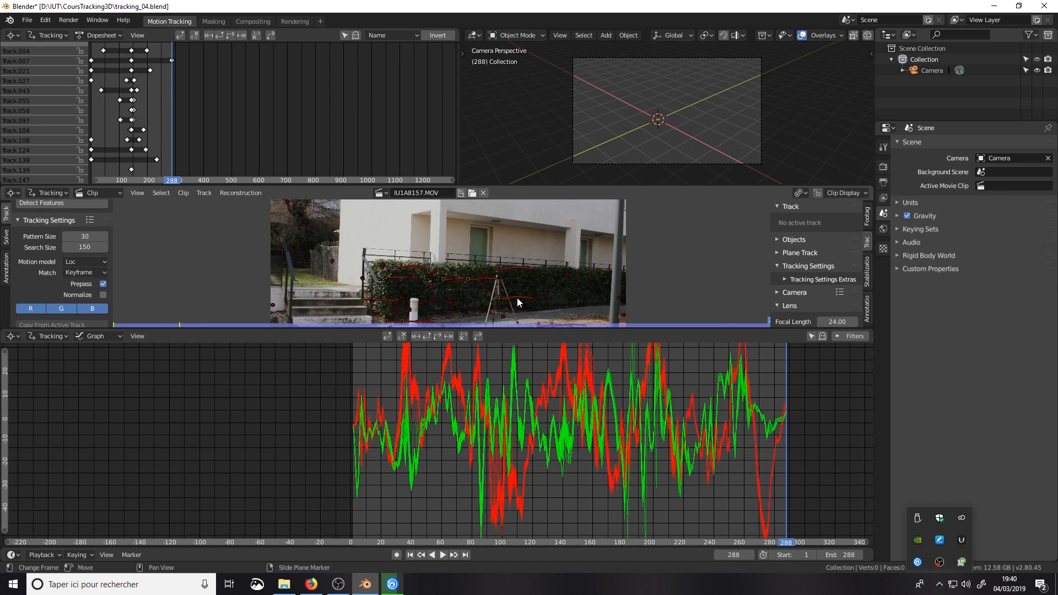
Delete Track.268 and Track.253, whose curves stray from the bundle near frames 69 to 72.
key("Home")
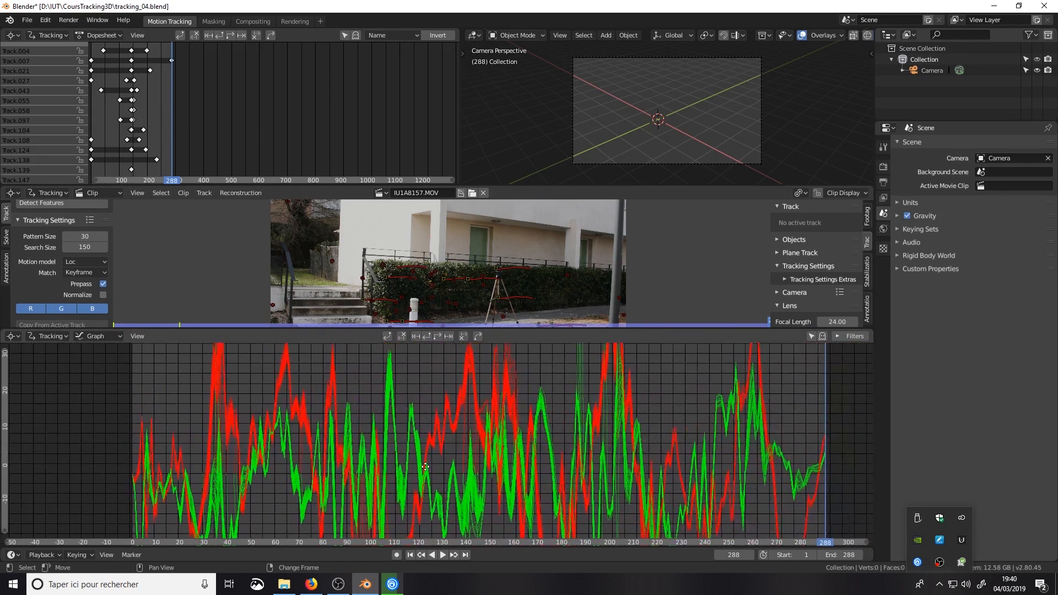
left_click(299, 442)
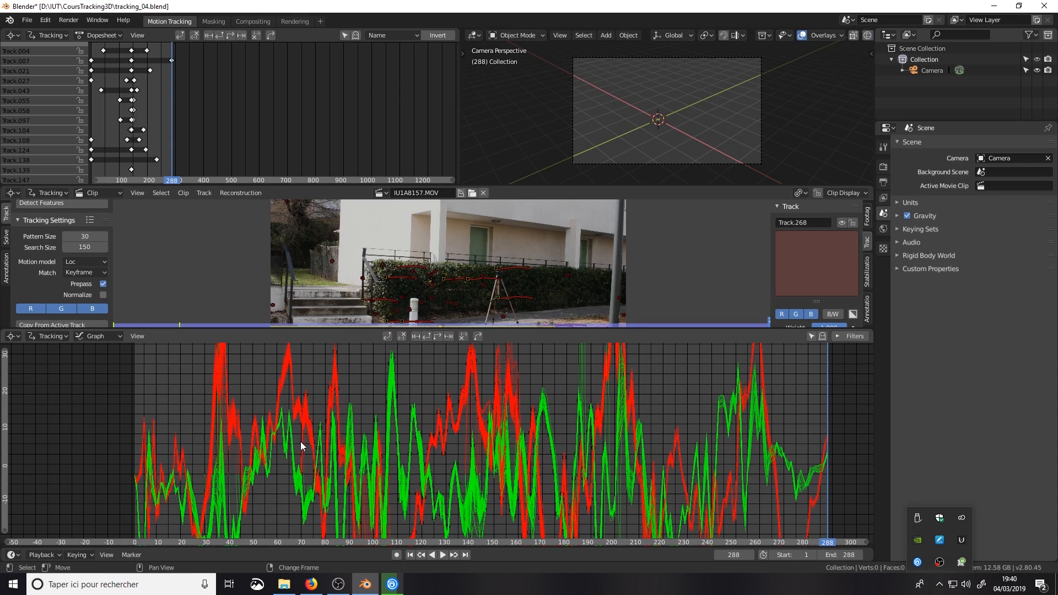
key("x")
left_click(300, 442)
left_click(307, 455)
key("x")
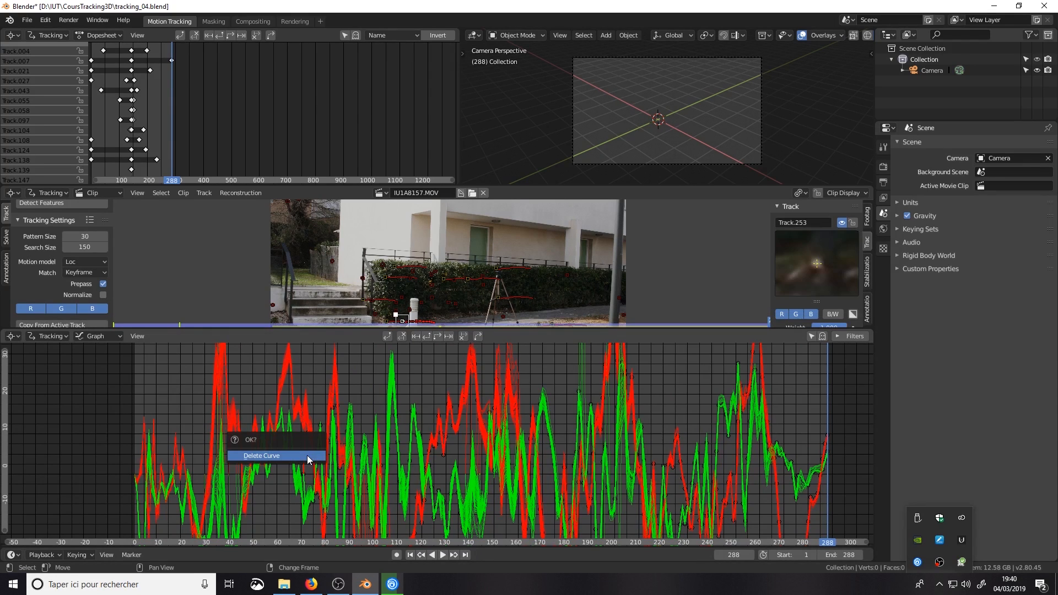
left_click(306, 455)
Delete the outlying Track.285 and Track.198 near frames 138 to 140.
left_click(468, 447)
key("x")
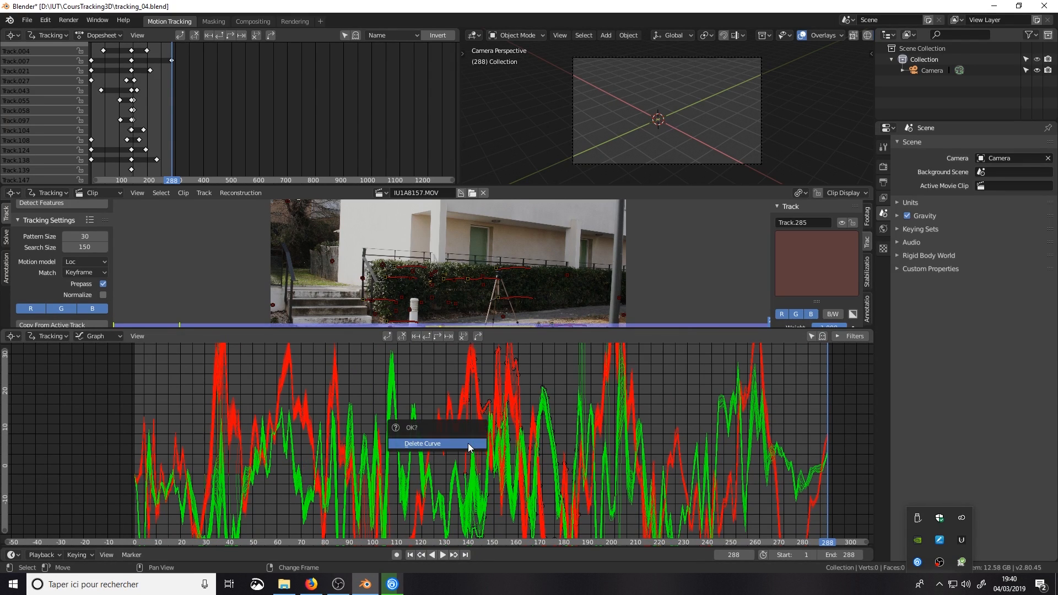
left_click(468, 447)
left_click(465, 441)
key("x")
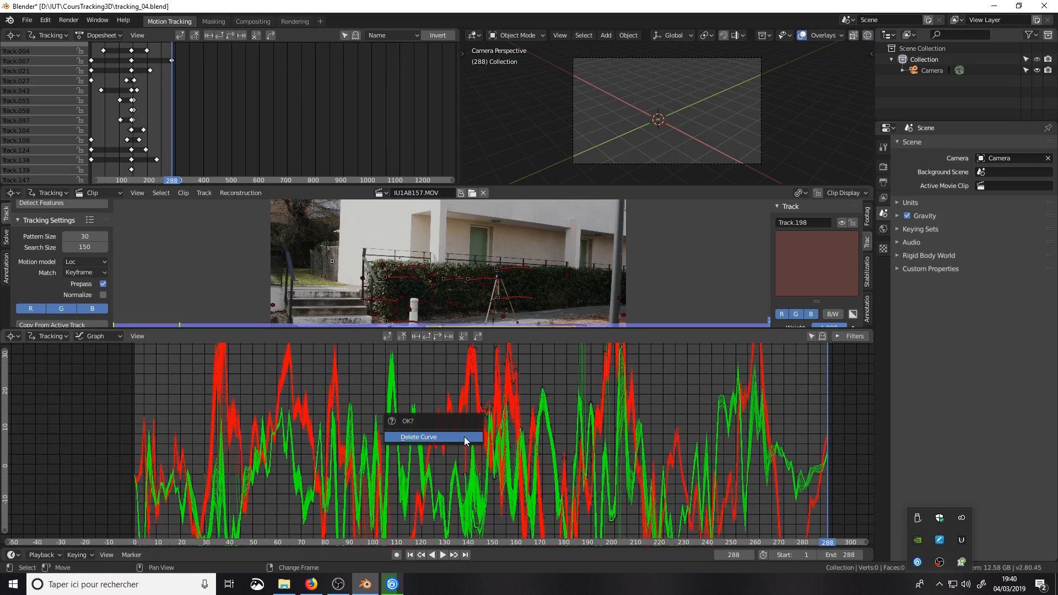
key("x")
left_click(441, 288)
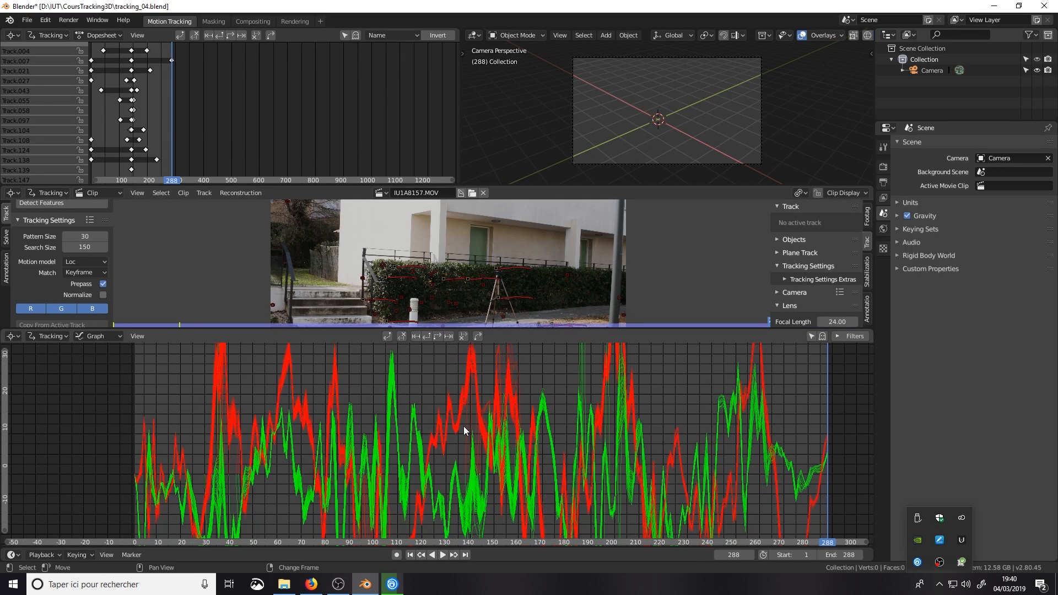
Delete the next stray track near frame 138 and the outlying Track.104 near frame 140.
left_click(464, 426)
key("x")
left_click(453, 276)
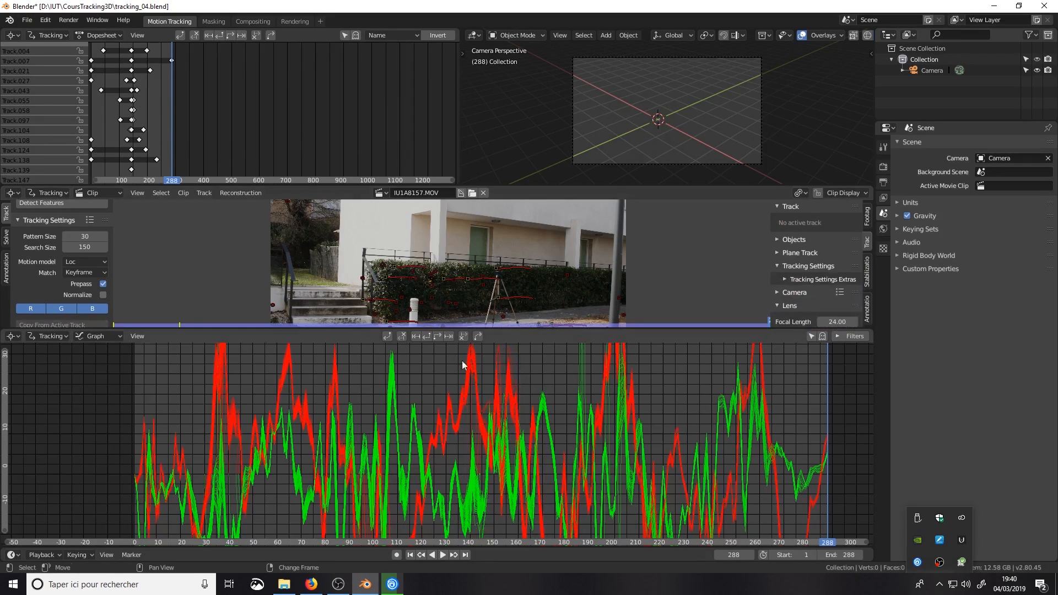
left_click(469, 413)
key("x")
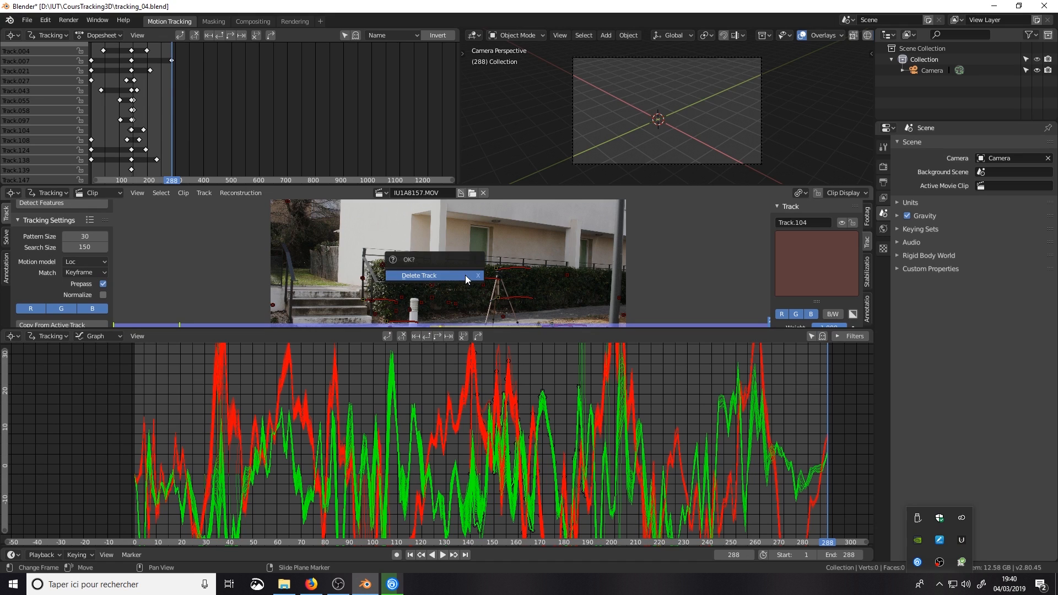
left_click(465, 275)
Delete the outlying Track.299 near frame 147 and another stray track near frame 145.
middle_click_drag(537, 420, 606, 375)
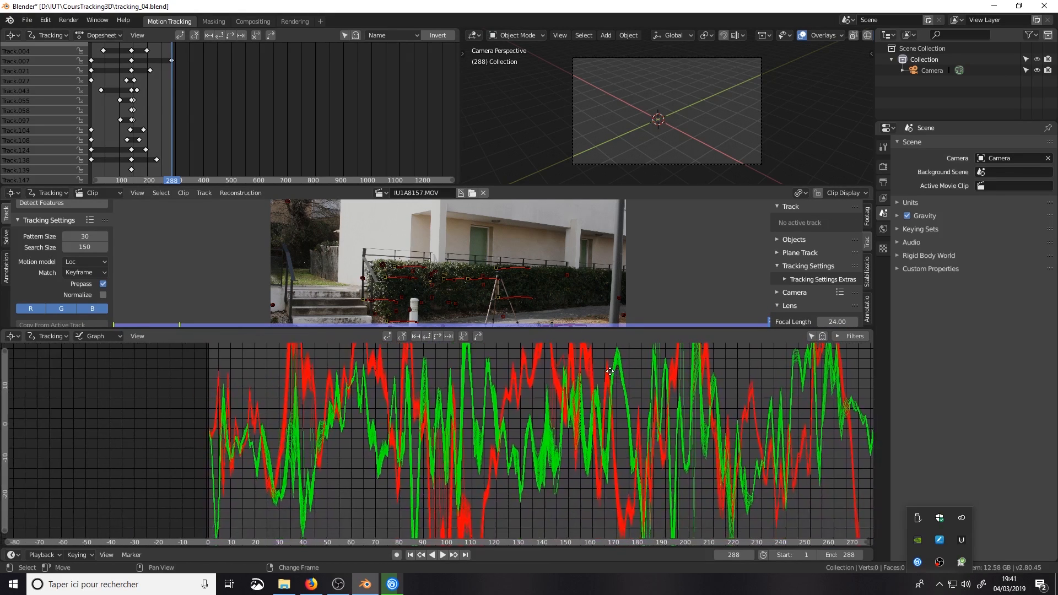
left_click(539, 285)
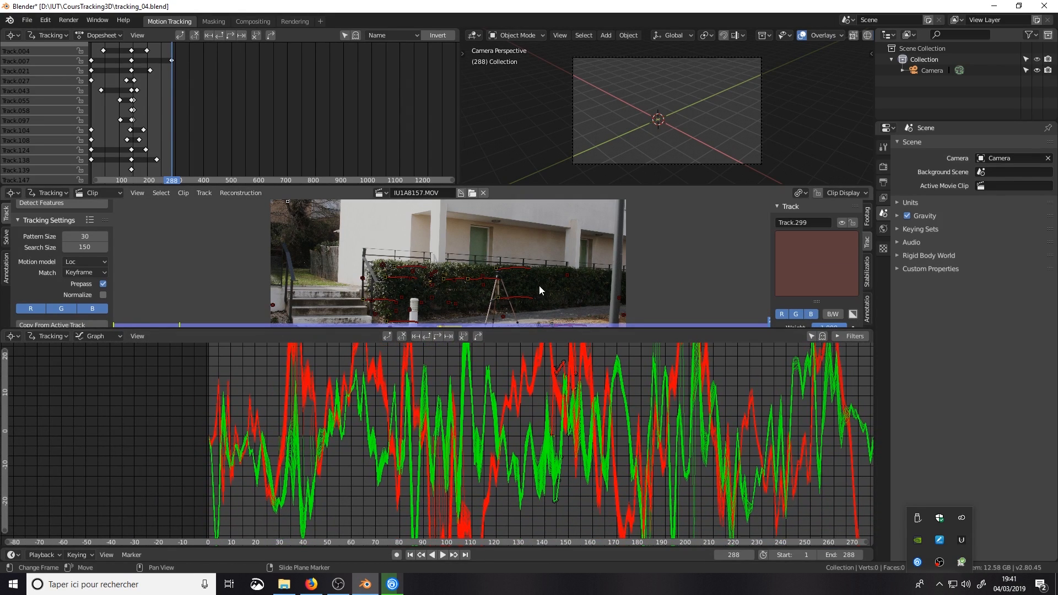
key("x")
left_click(538, 285)
left_click(553, 404)
key("x")
left_click(556, 264)
Delete Track.058 and Track.252, whose curves stray from the bundle near frames 143 to 145.
left_click(553, 406)
key("x")
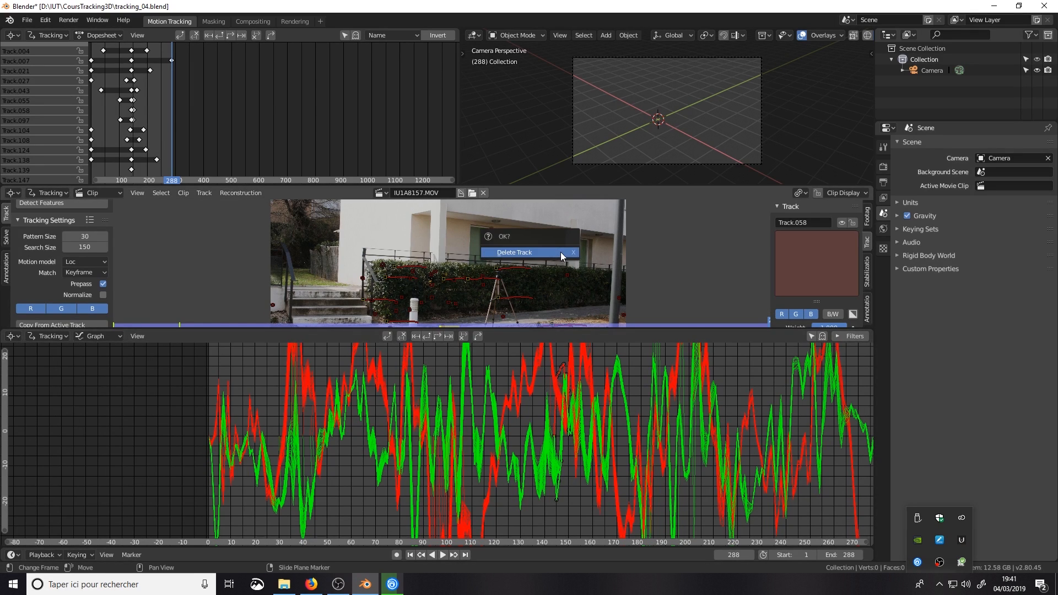
left_click(560, 255)
left_click(550, 382)
key("x")
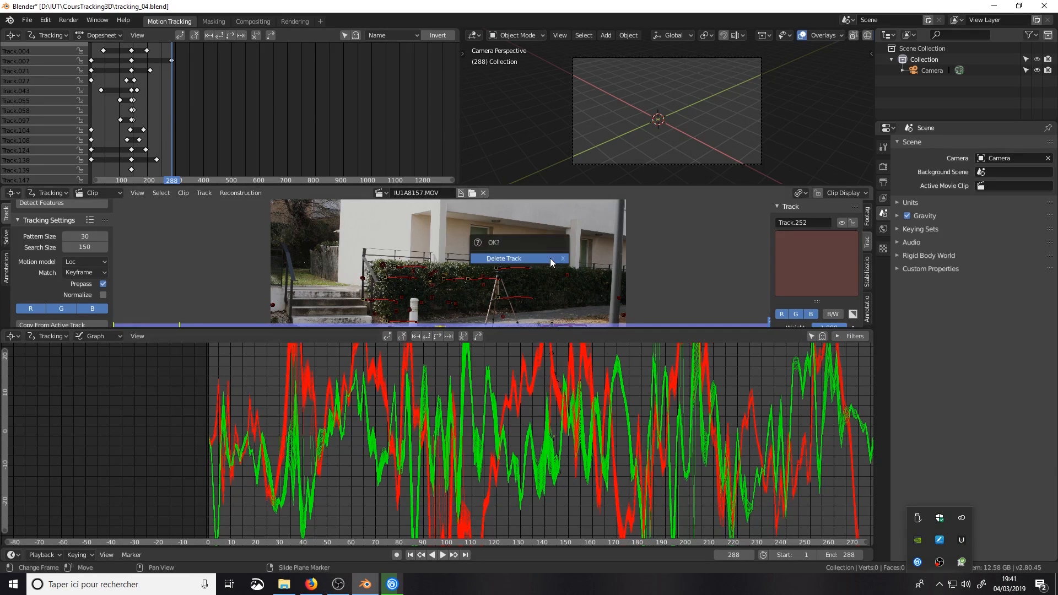
left_click(550, 257)
middle_click_drag(473, 516, 520, 460)
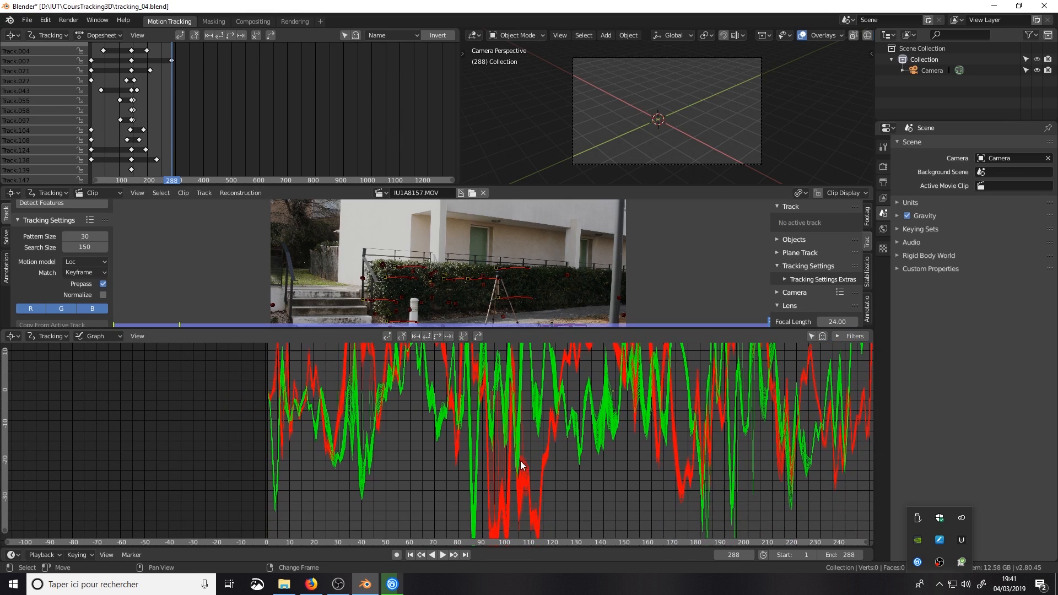
Delete two stray tracks whose curves leave the bundle near frames 106 to 108.
left_click(521, 451)
key("x")
left_click(524, 447)
key("x")
left_click(501, 458)
Delete the outlying Track.261 and another stray track near frame 98.
left_click(502, 458)
key("x")
left_click(502, 457)
left_click(500, 456)
key("x")
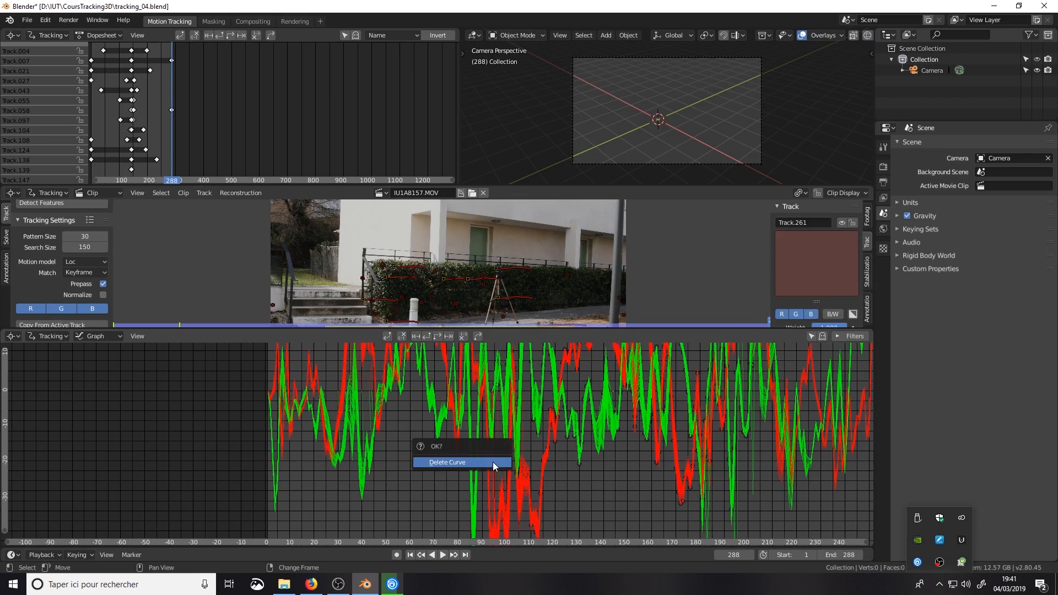
left_click(493, 462)
Delete the stray track whose curve deviates from the bundle near frame 41.
scroll(564, 484, "down", 1)
scroll(564, 484, "down", 3)
mouse_move(564, 484)
middle_mouse_down()
mouse_move(572, 417)
mouse_move(551, 498)
middle_mouse_up()
scroll(572, 416, "up", 3)
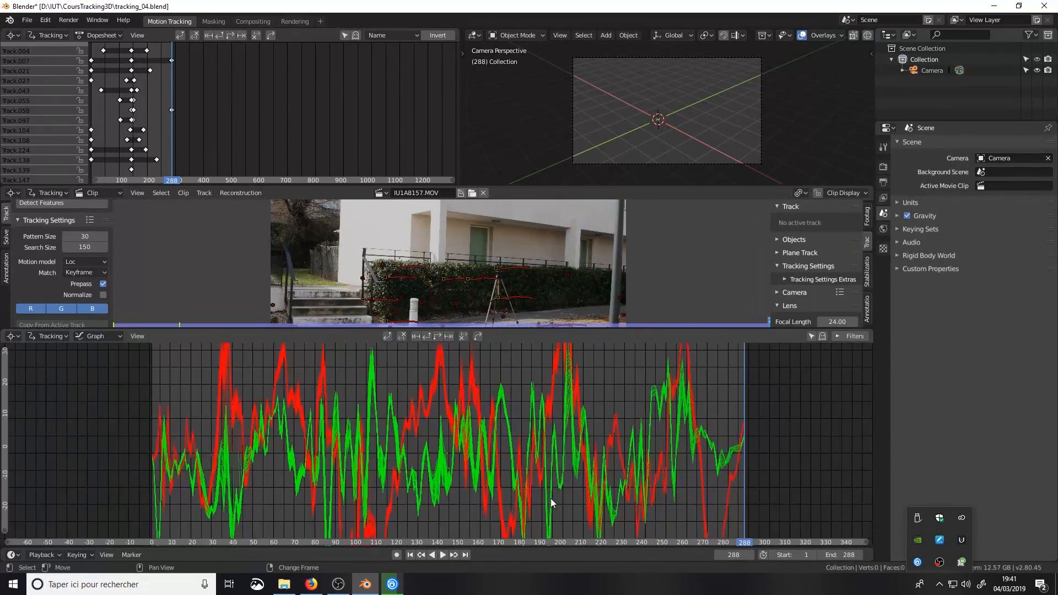
scroll(451, 389, "up", 3)
middle_click_drag(451, 389, 735, 405)
left_click(464, 414)
key("x")
left_click(464, 415)
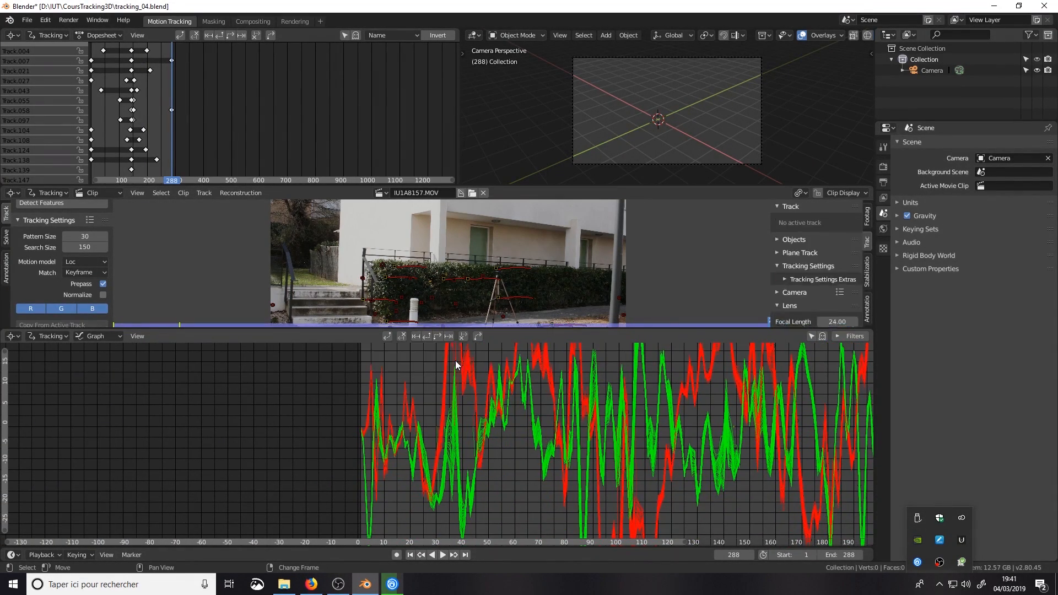
Delete the two stray tracks near frames 18 and 43.
left_click(405, 373)
key("x")
left_click(405, 374)
left_click(470, 420)
key("x")
left_click(471, 420)
Select the curve of Track.097 near frame 145 and check the remaining curves over the full frame range.
middle_click_drag(732, 422, 544, 382)
left_click(545, 381)
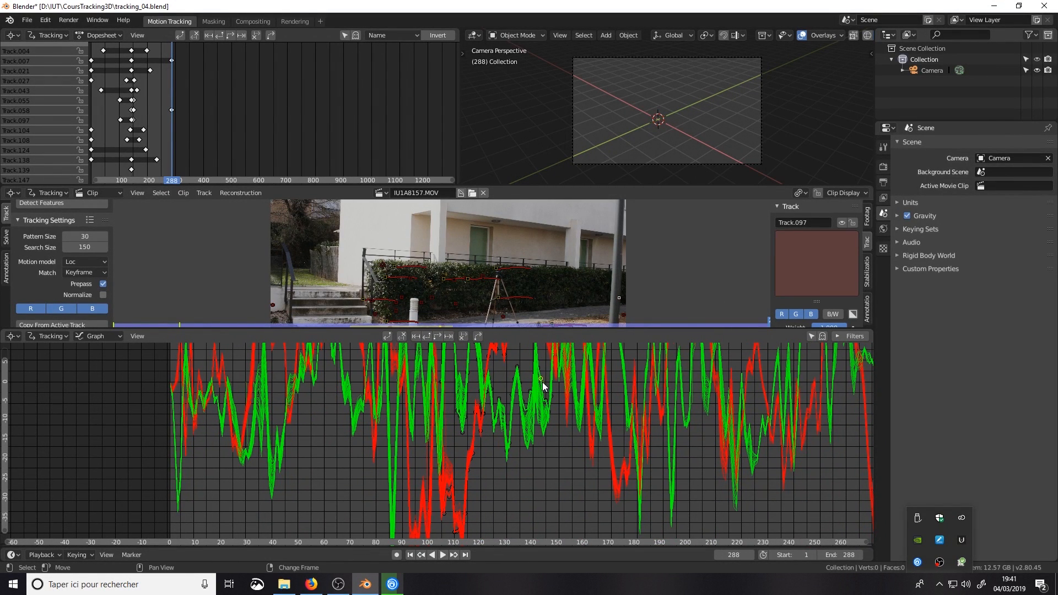
scroll(654, 478, "down", 2)
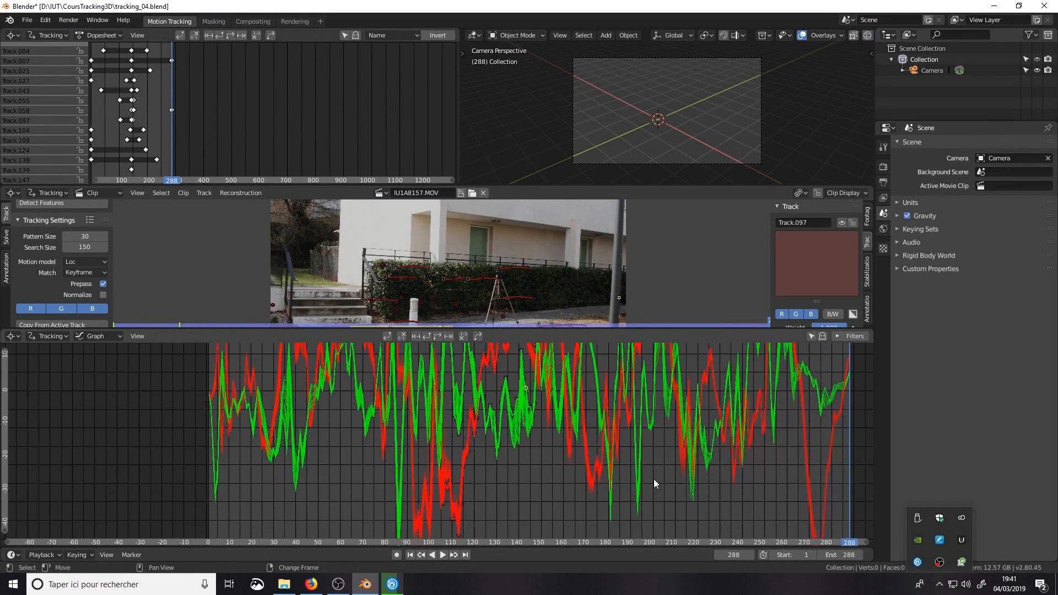
scroll(653, 480, "down", 1)
scroll(522, 271, "down", 2)
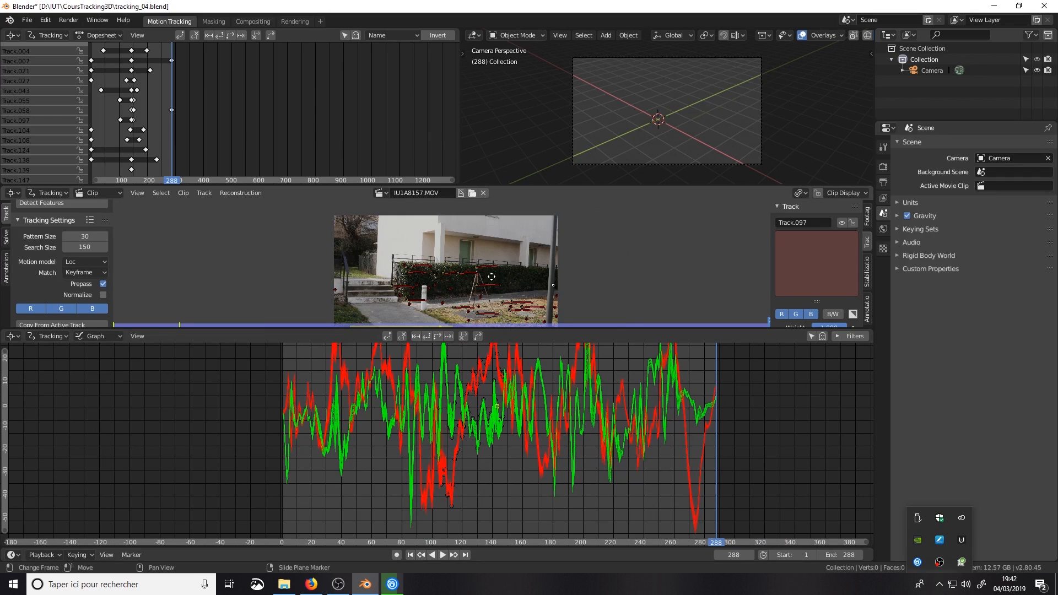
Select all tracks in the clip and enlarge the clip view at the expense of the graph area.
middle_click_drag(492, 276, 485, 285)
key("a")
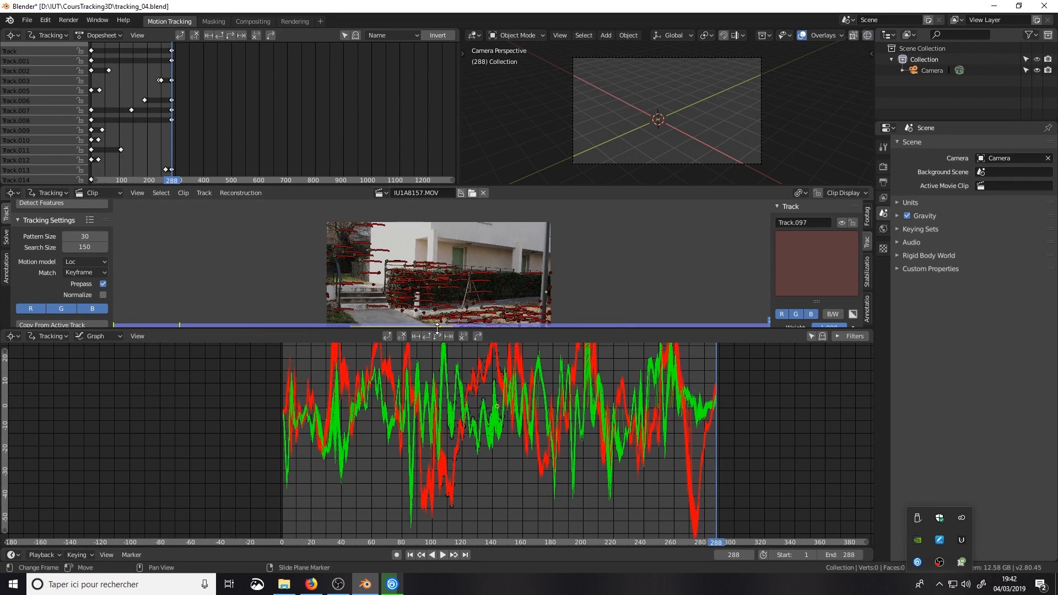
left_click_drag(438, 329, 449, 462)
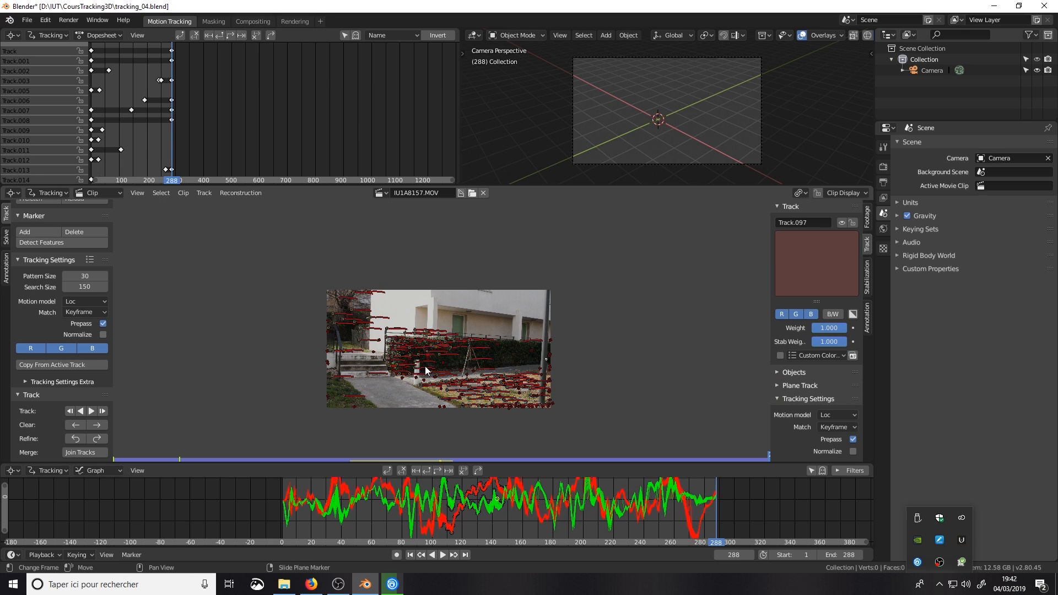
scroll(424, 365, "up", 3)
middle_click_drag(424, 365, 524, 308)
scroll(520, 316, "down", 3)
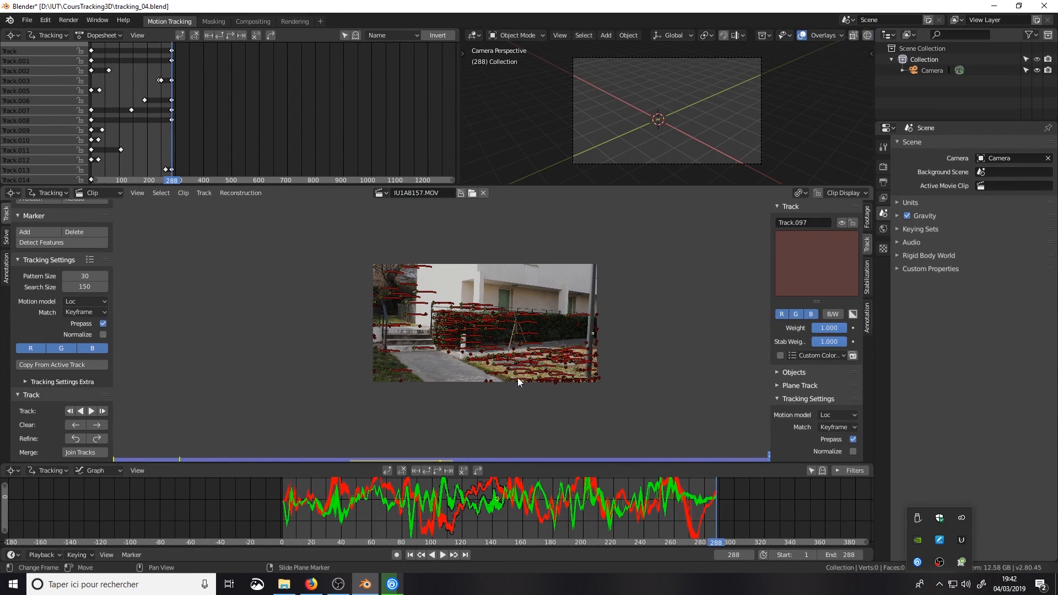
scroll(513, 316, "up", 3)
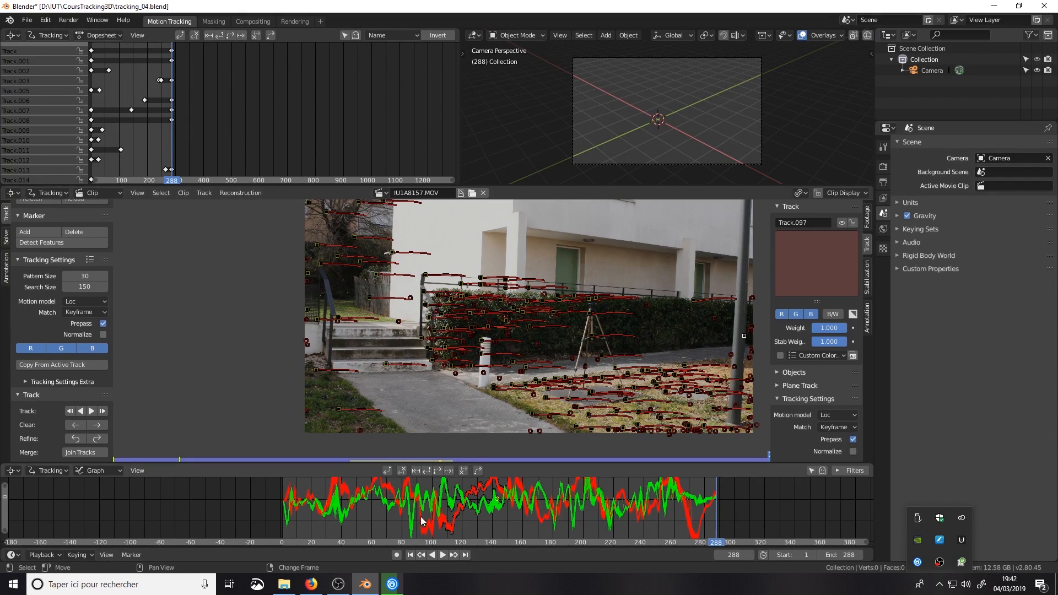
Return to frame 1 and solve the camera motion with keyframes 1 and 30 and no refinement.
left_click(410, 555)
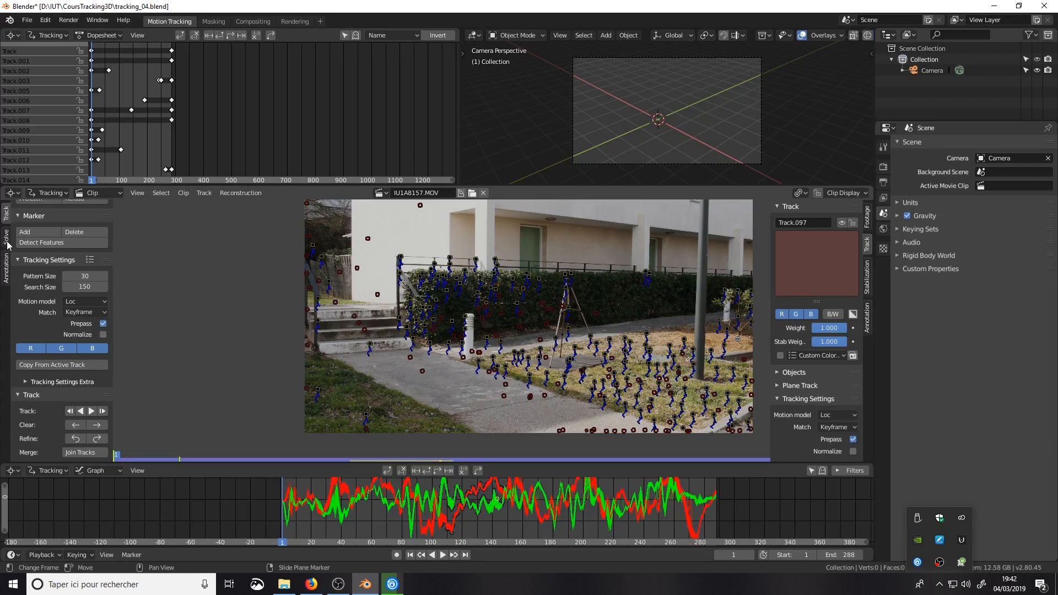
scroll(8, 245, "up", 2)
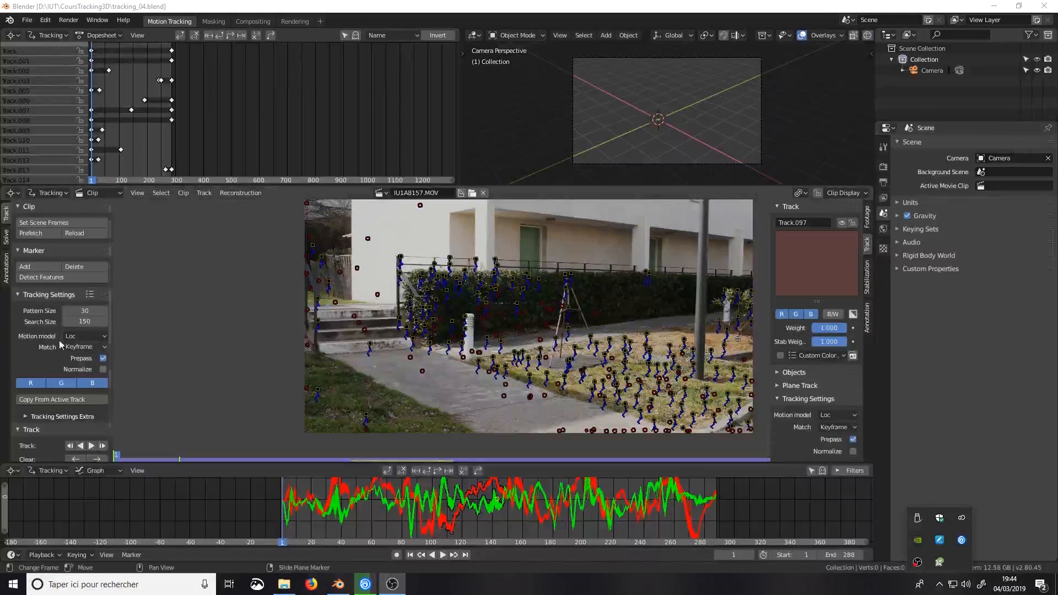
left_click(4, 239)
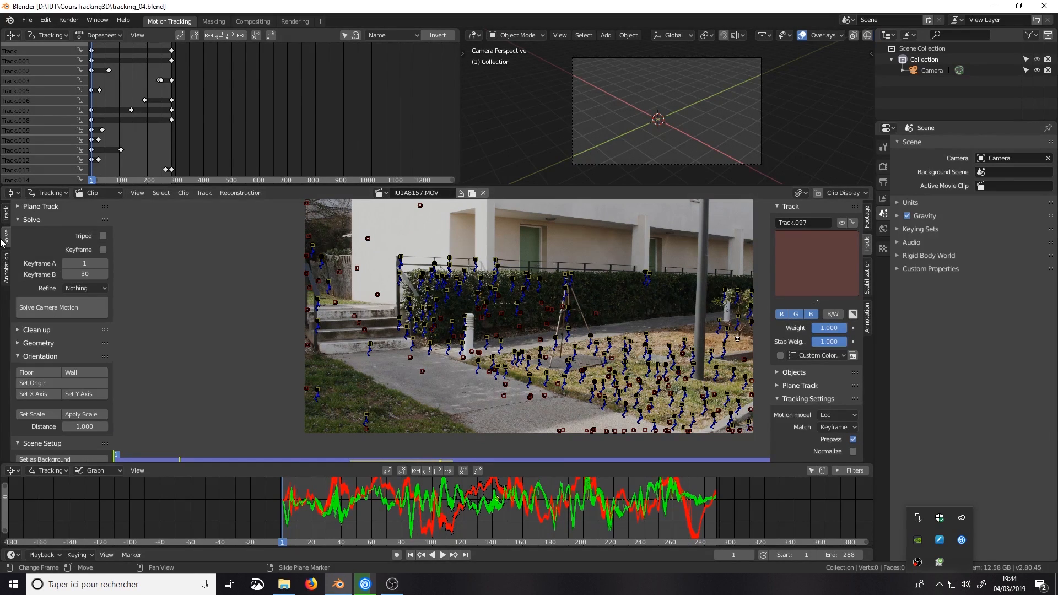
left_click(17, 207)
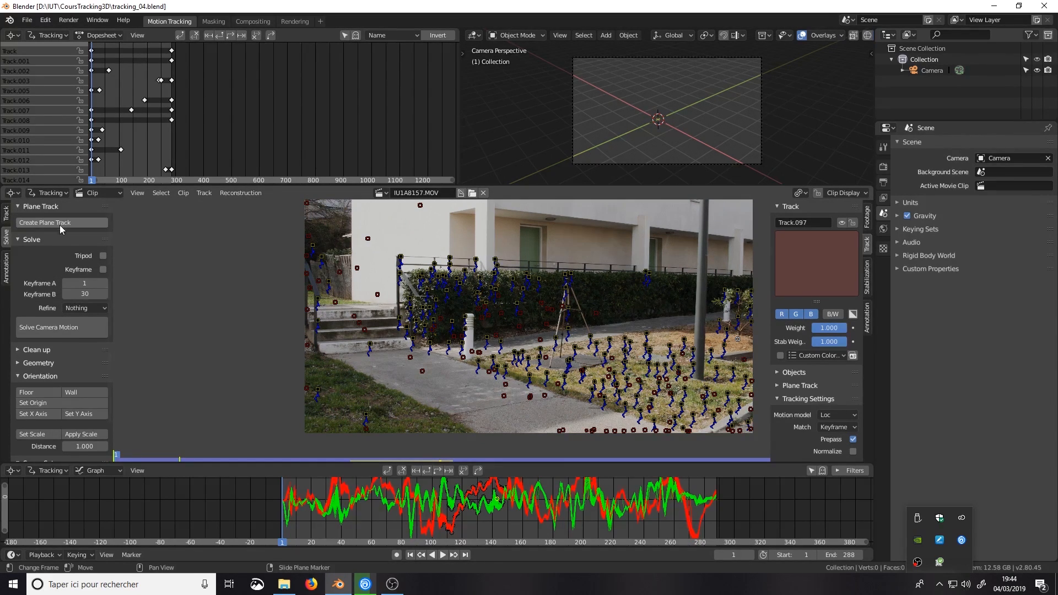
left_click(17, 208)
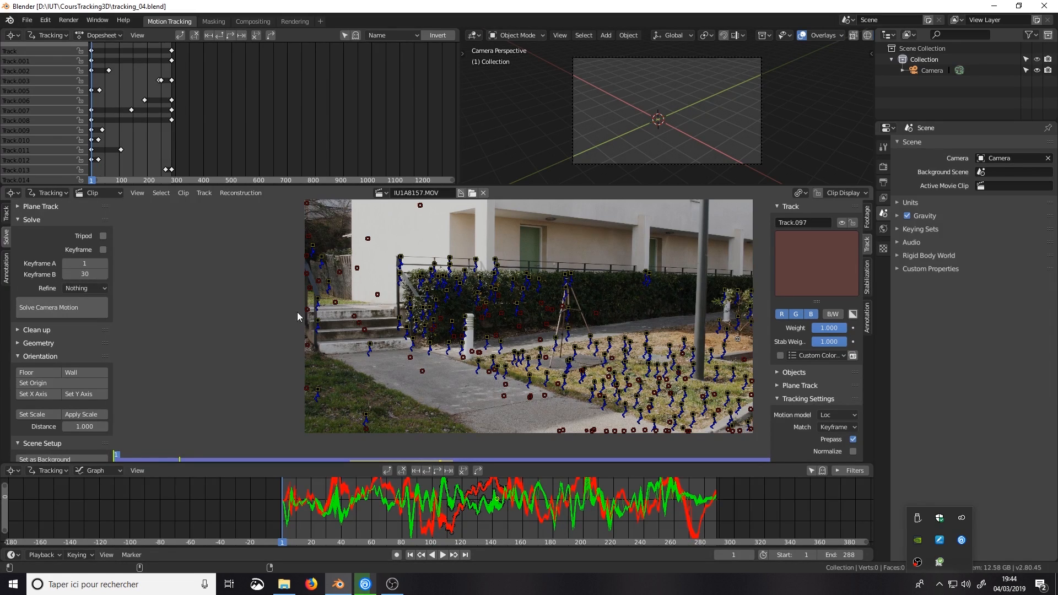
left_click(67, 310)
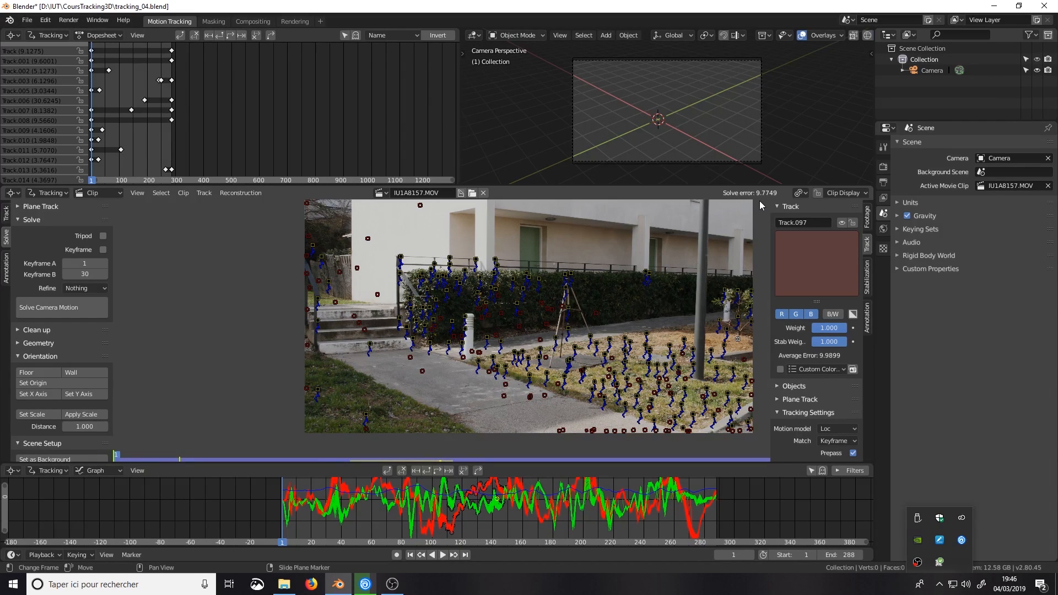
Expand the clip's Camera settings and collapse its Tracking Settings section.
scroll(796, 359, "down", 7)
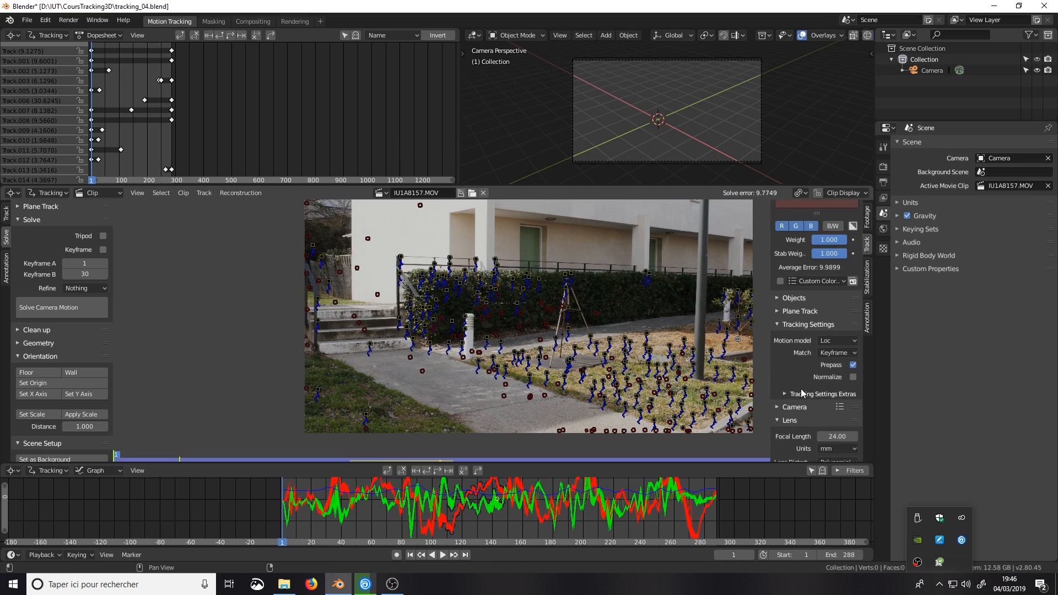
scroll(784, 365, "up", 3)
left_click(782, 408)
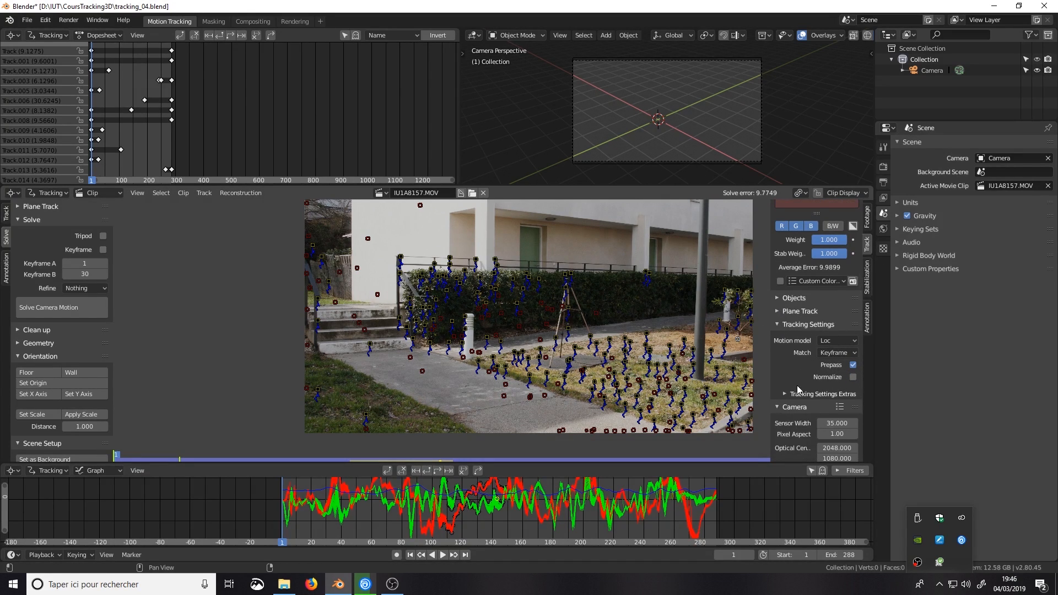
scroll(797, 386, "down", 4)
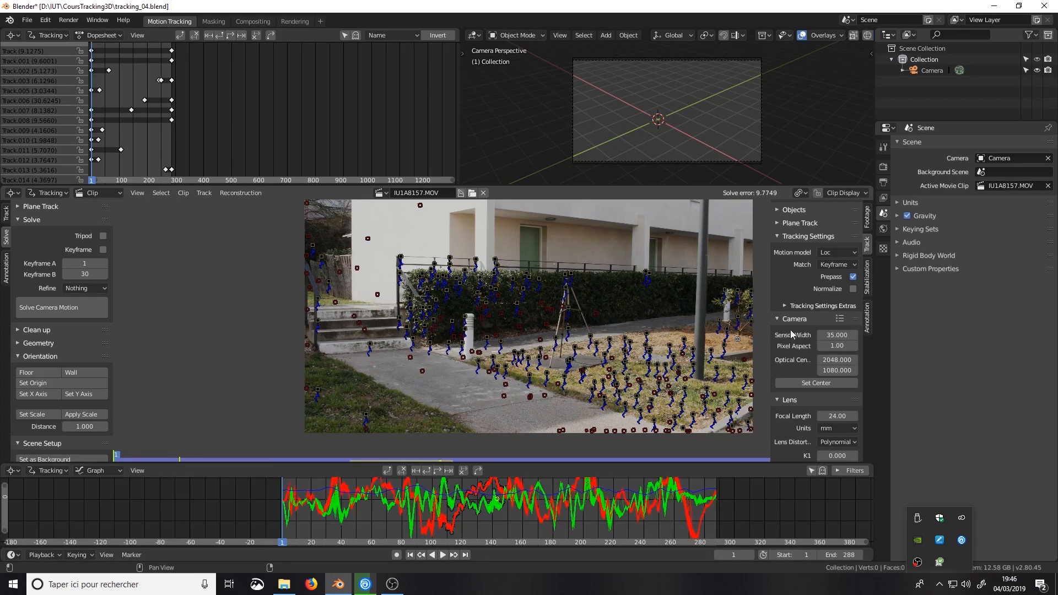
scroll(799, 282, "up", 8)
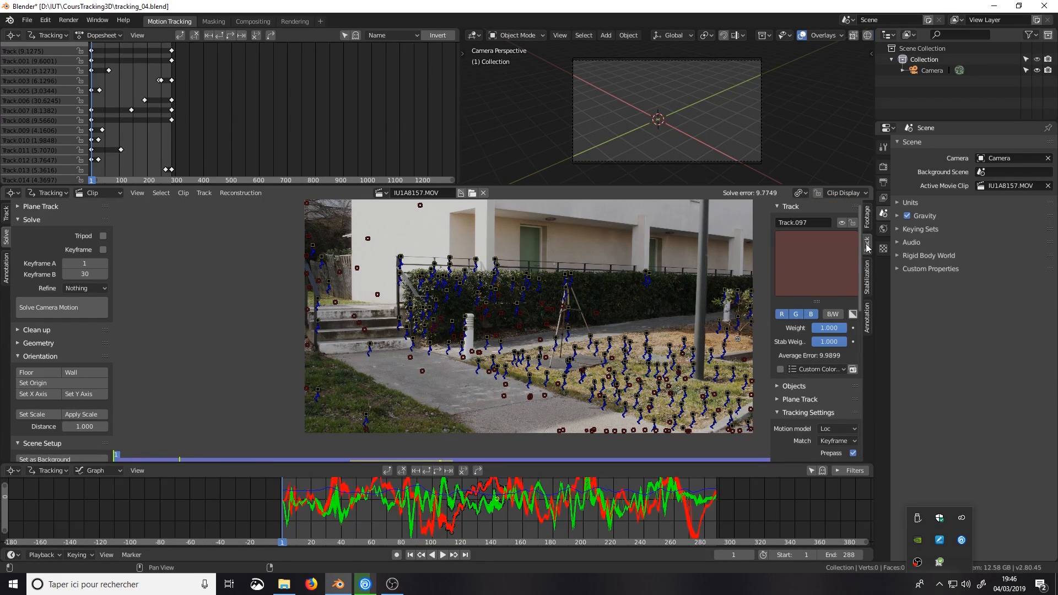
scroll(803, 352, "down", 2)
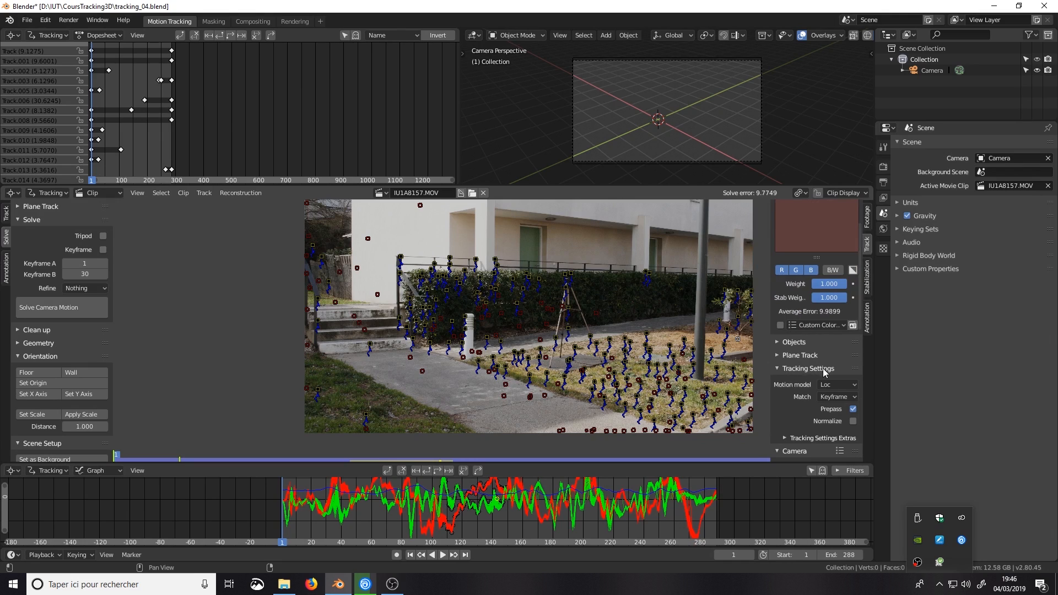
scroll(806, 366, "down", 7)
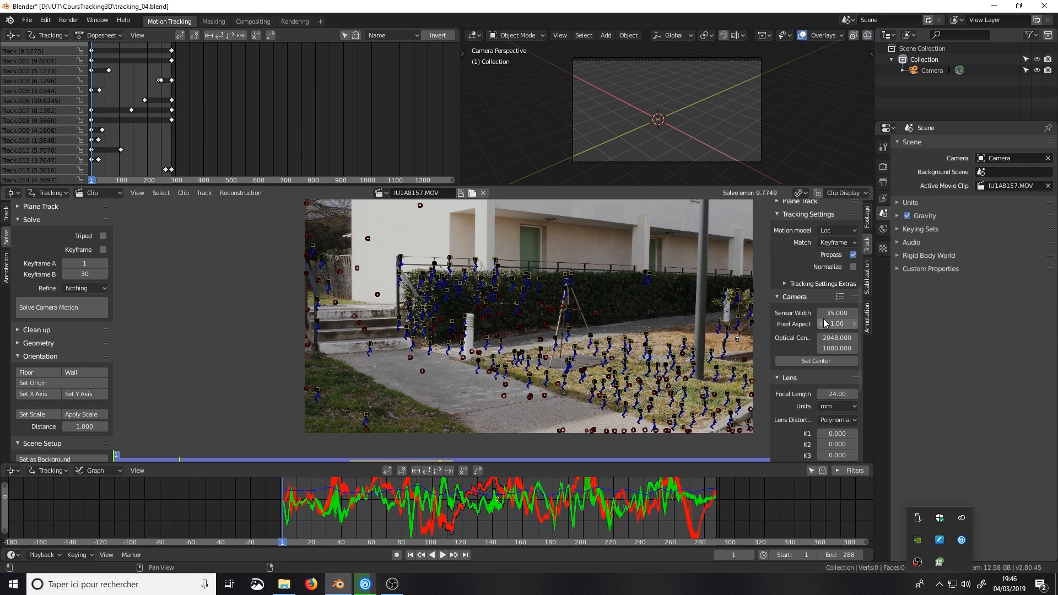
scroll(805, 318, "up", 3)
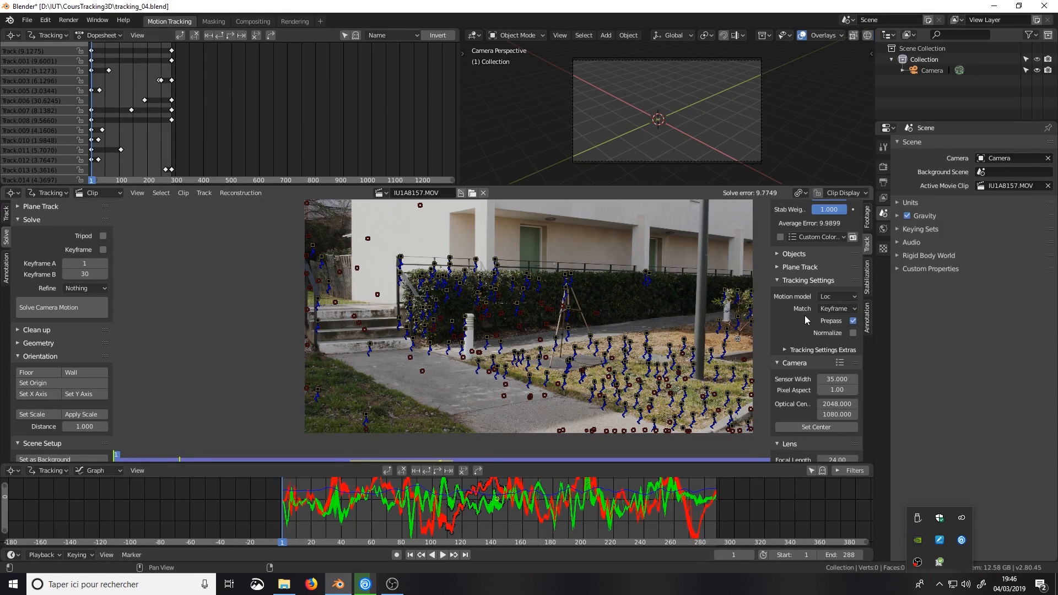
left_click(786, 283)
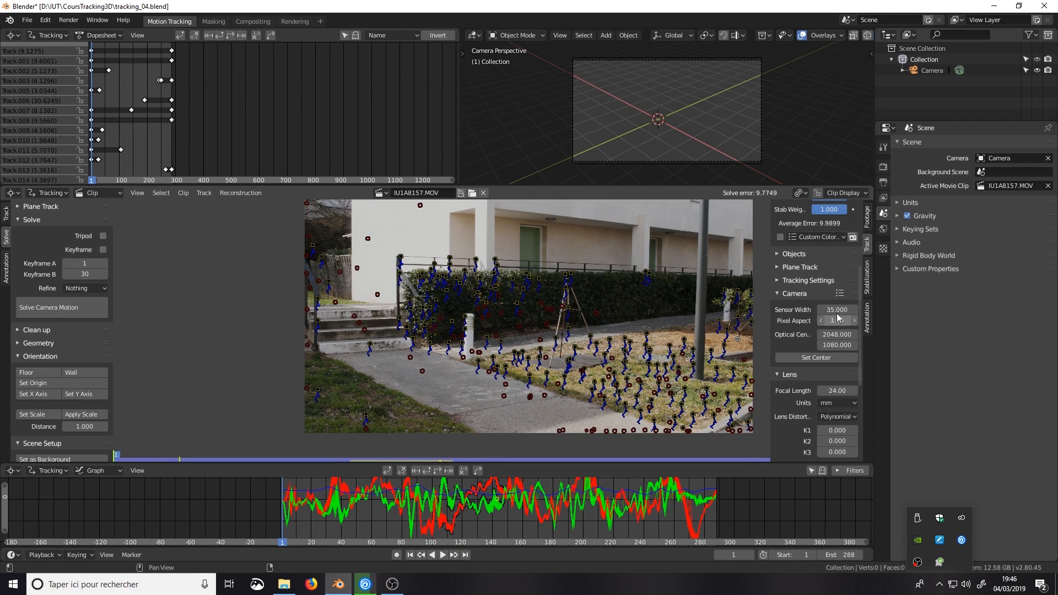
Apply the Full Frame 35mm Camera preset to the clip's camera settings.
left_click(840, 293)
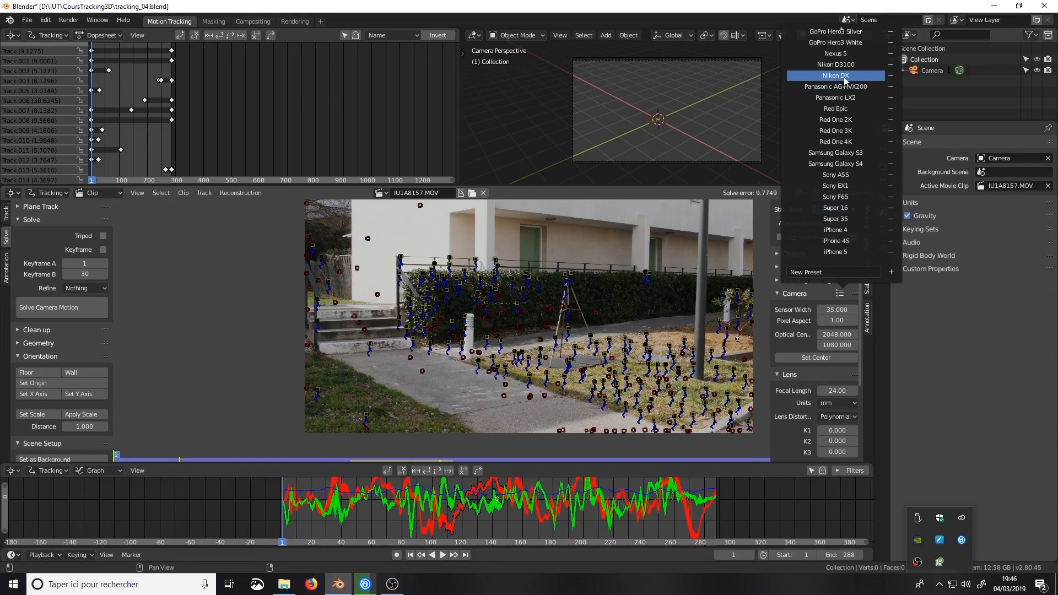
scroll(844, 77, "up", 10)
scroll(844, 77, "down", 20)
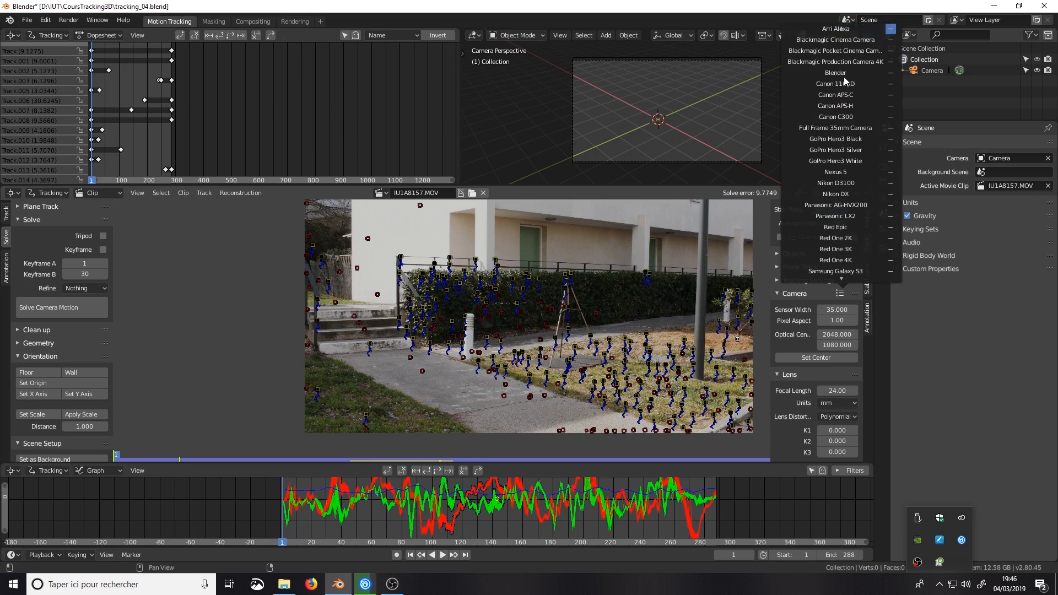
scroll(844, 77, "up", 5)
scroll(844, 77, "down", 6)
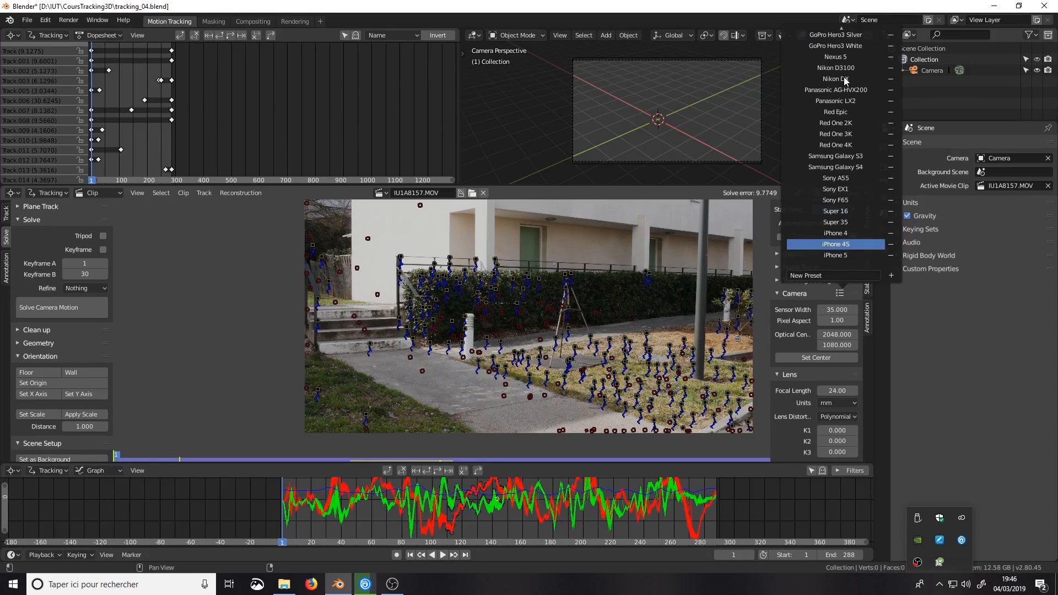
scroll(844, 77, "down", 2)
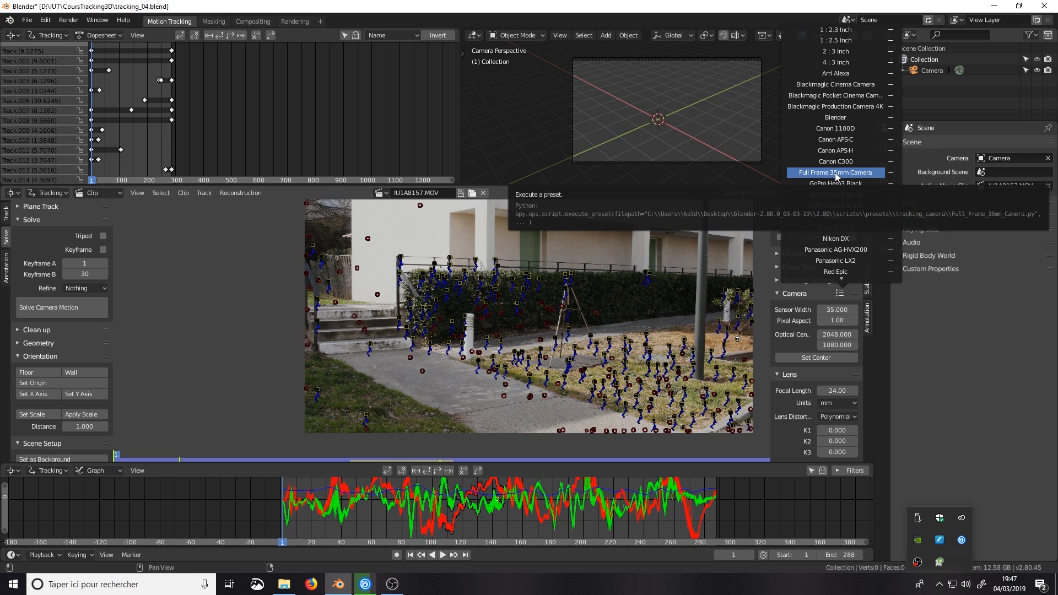
left_click(839, 293)
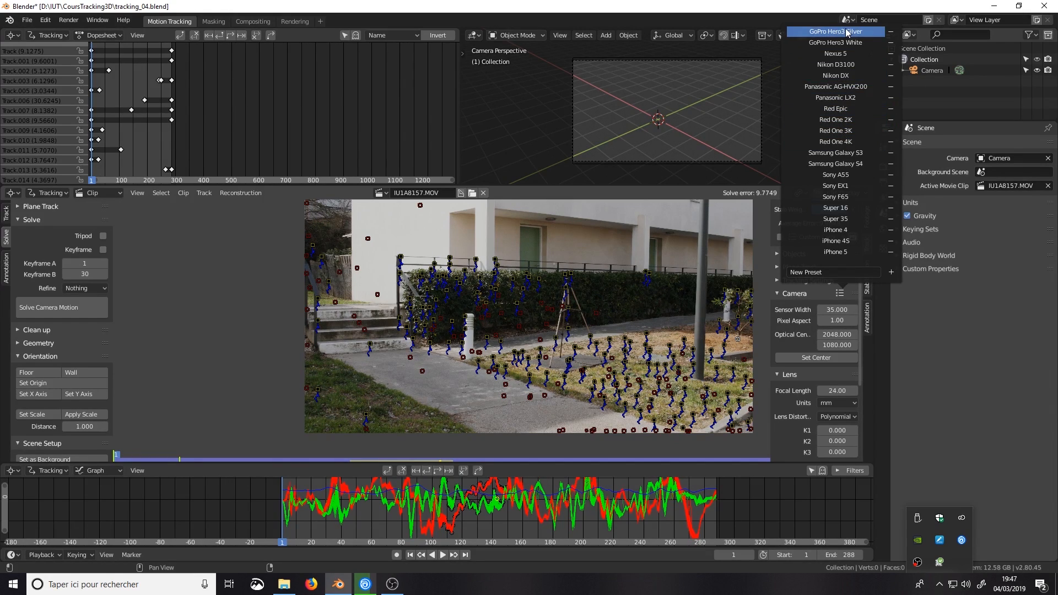
scroll(845, 34, "up", 6)
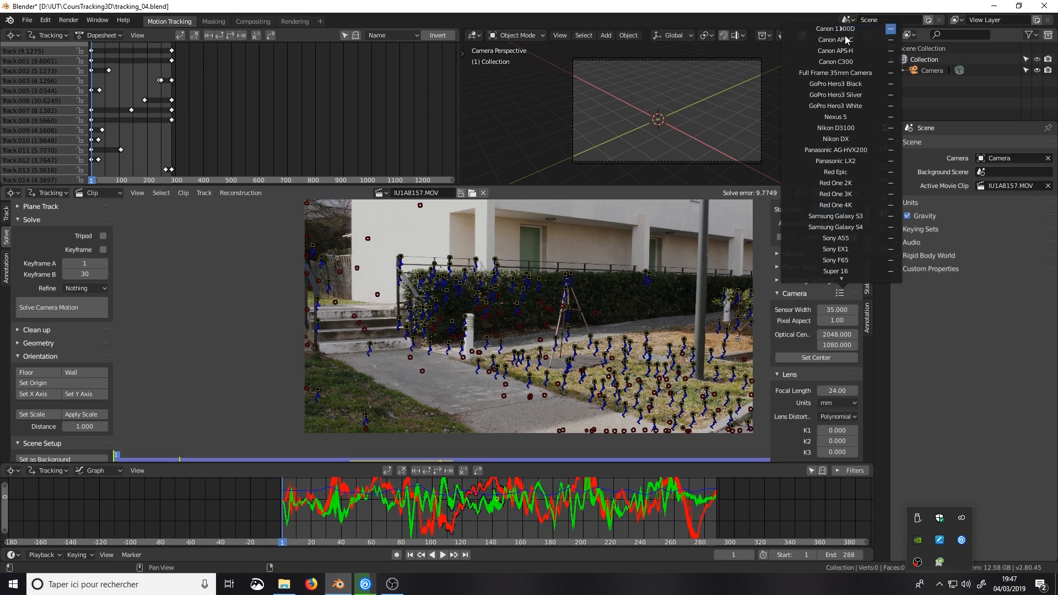
scroll(844, 36, "up", 3)
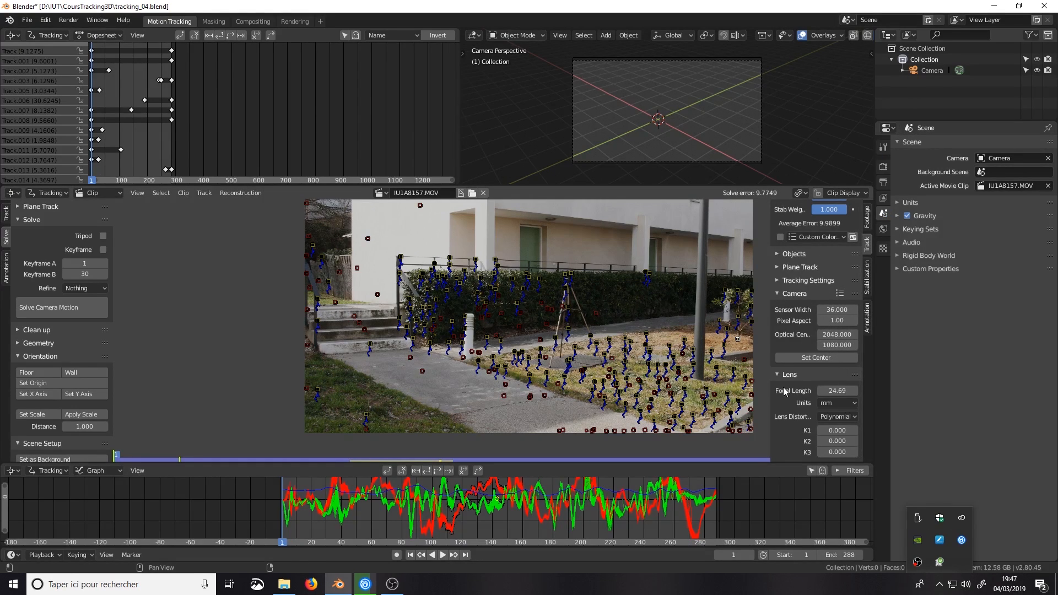
Set the lens focal length to 24 mm and solve the camera motion again.
left_click(849, 392)
type("24")
key("Return")
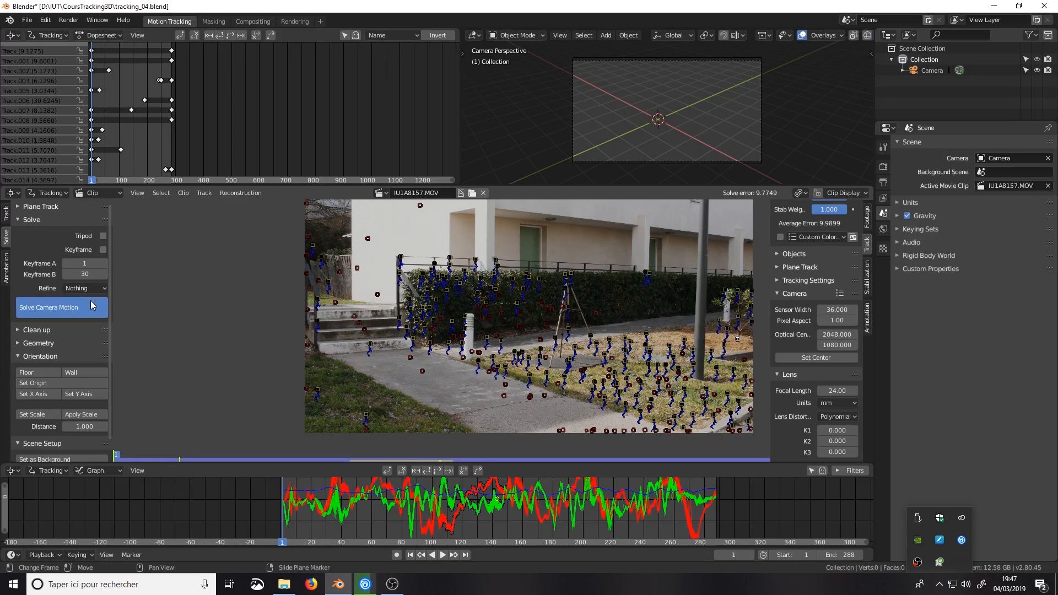
left_click(77, 300)
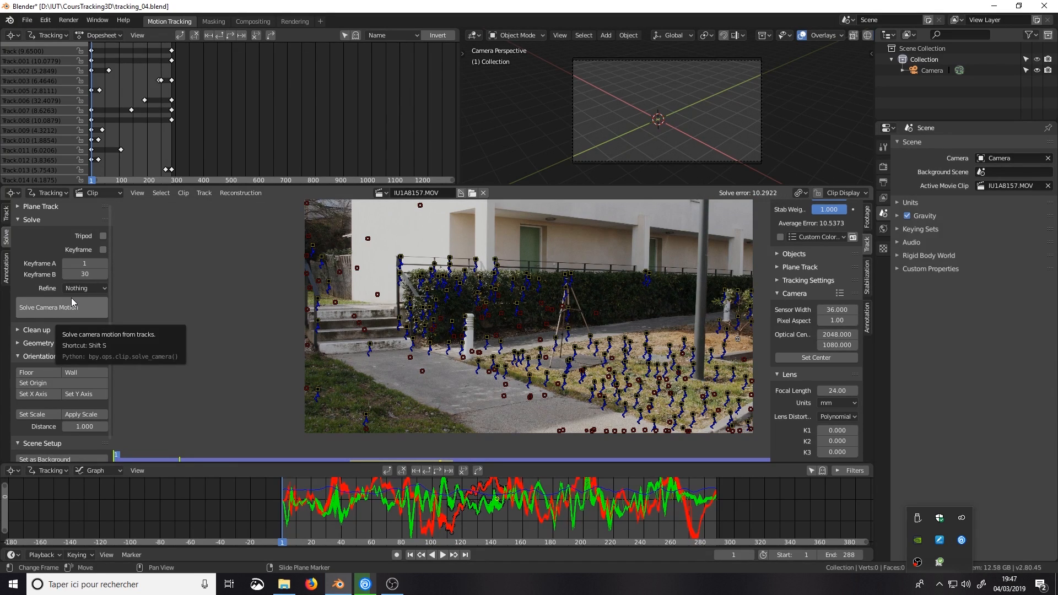
left_click(71, 298)
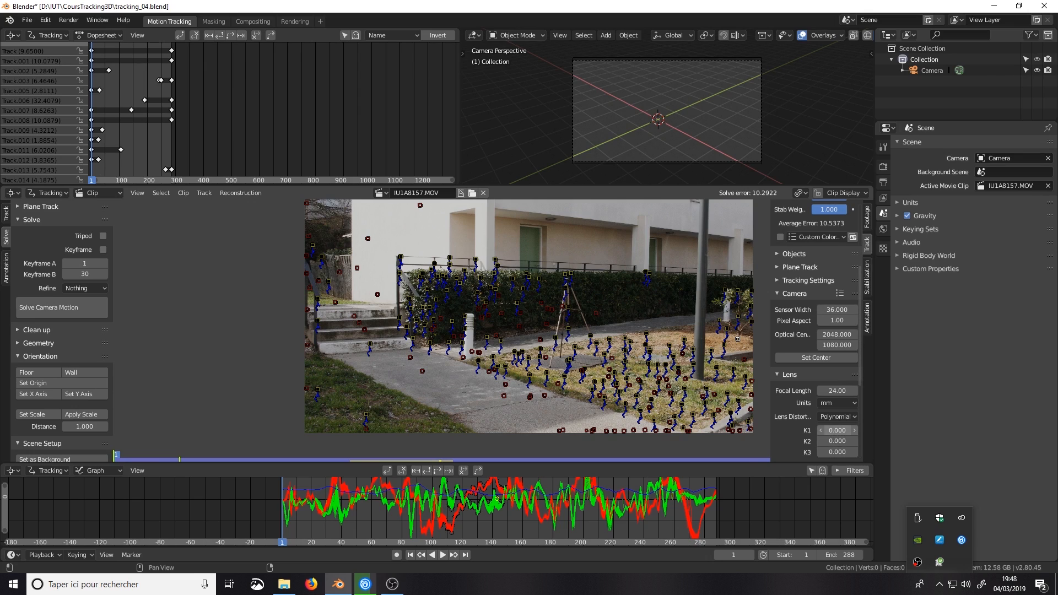
Set the lens distortion coefficients K1 to -0.020 and K2 to 0.013, and solve the camera motion with them.
mouse_move(838, 431)
left_mouse_down()
mouse_move(826, 430)
mouse_move(839, 443)
left_mouse_up()
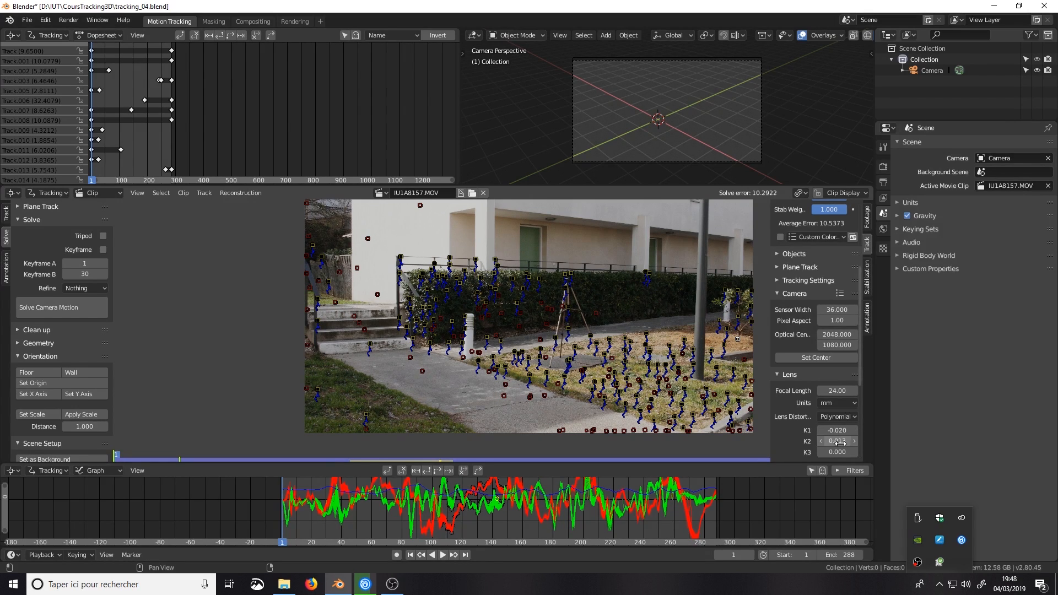
left_click(83, 307)
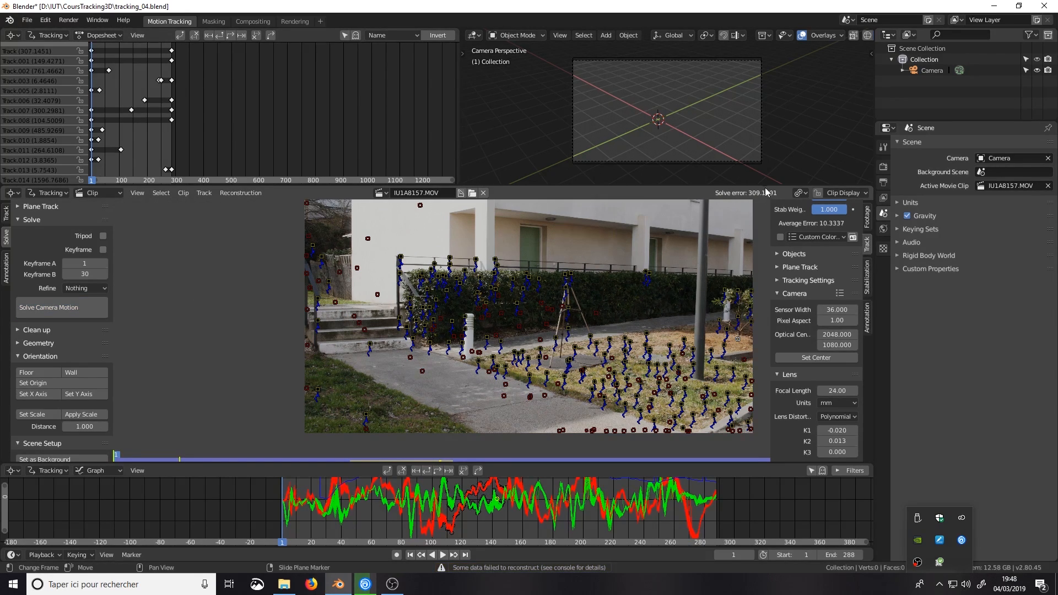
Reset the lens distortion coefficients K1 and K2 to 0 and solve the camera motion again.
left_click(837, 430)
type("0")
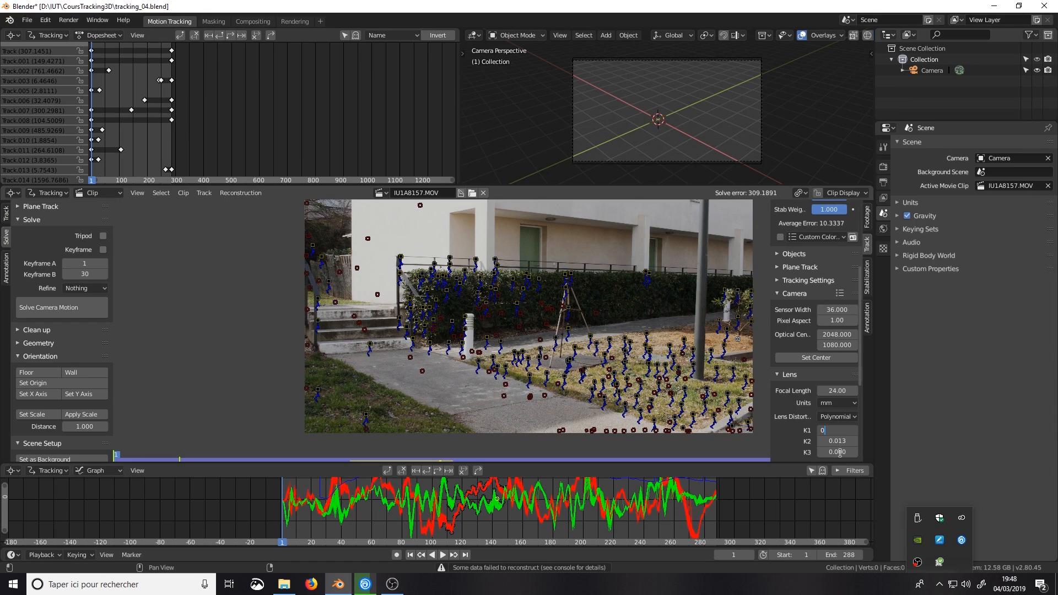
key("Return")
left_click(840, 441)
type("0")
key("Return")
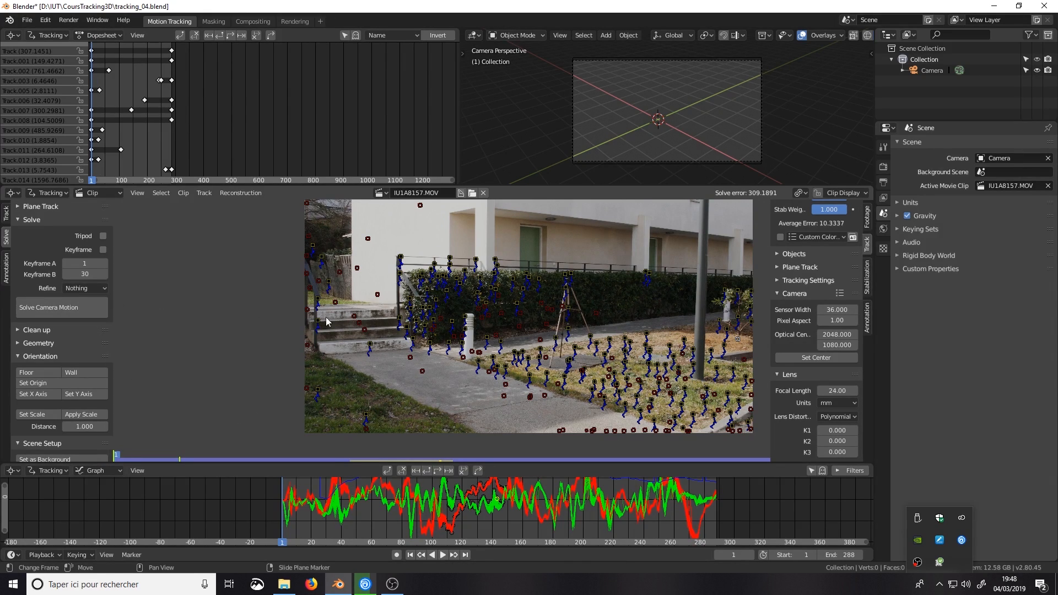
left_click(94, 312)
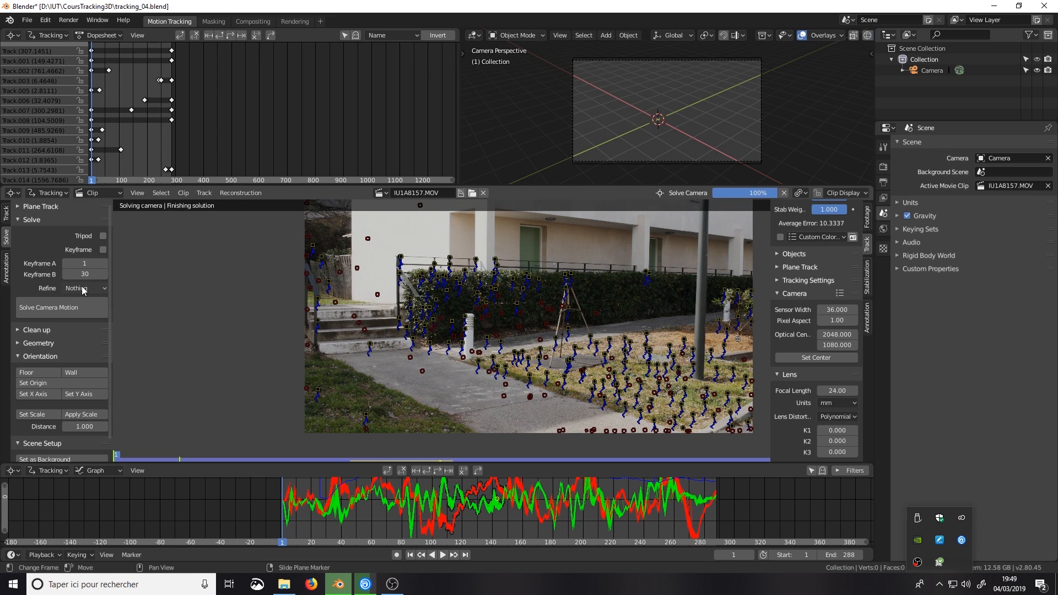
Set the solver to refine K1 and K2, solve the camera motion, and save the file.
left_click(82, 288)
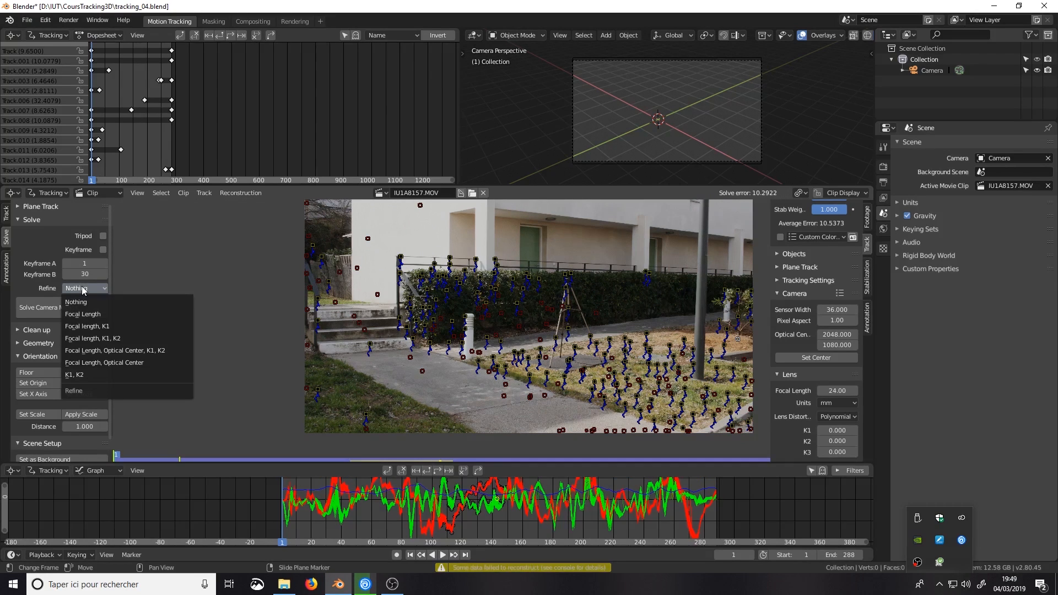
left_click(87, 375)
left_click(77, 313)
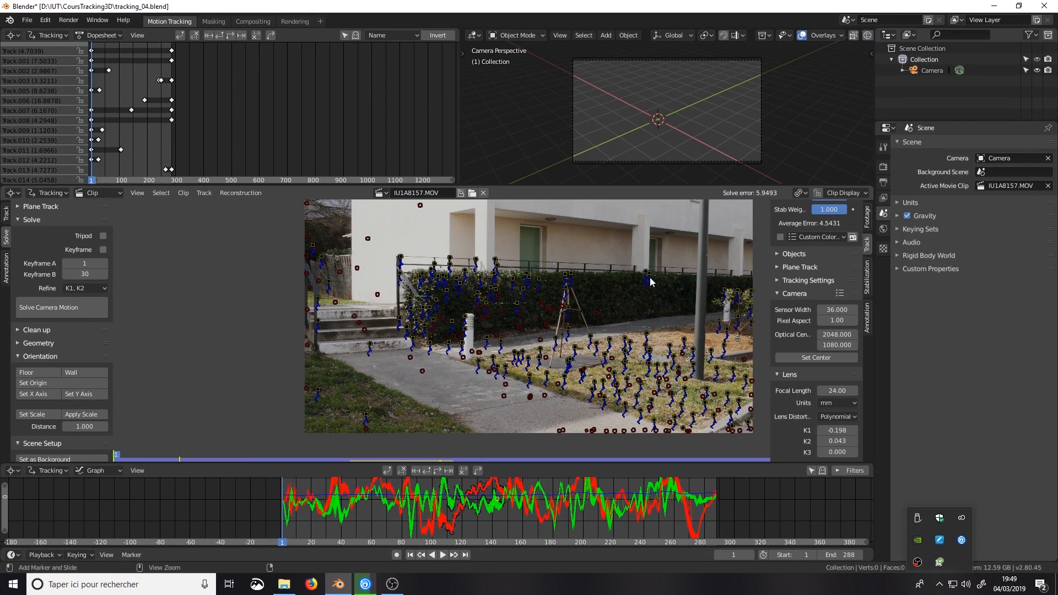
key("ctrl+s")
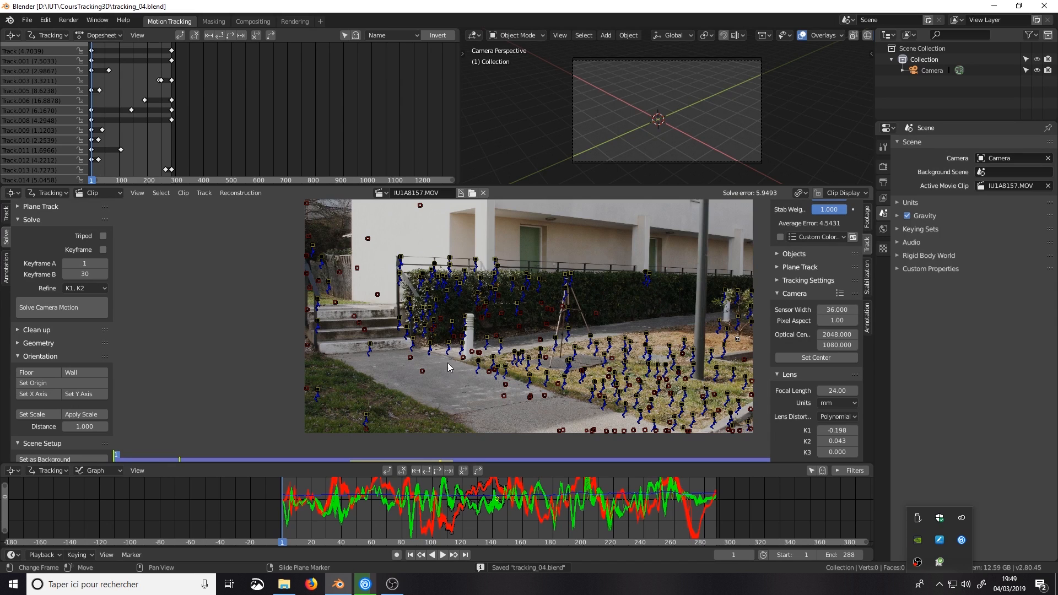
Examine the average error of individual tracks on the hedge, tripod, railing post and white wall.
middle_click_drag(645, 269, 639, 316)
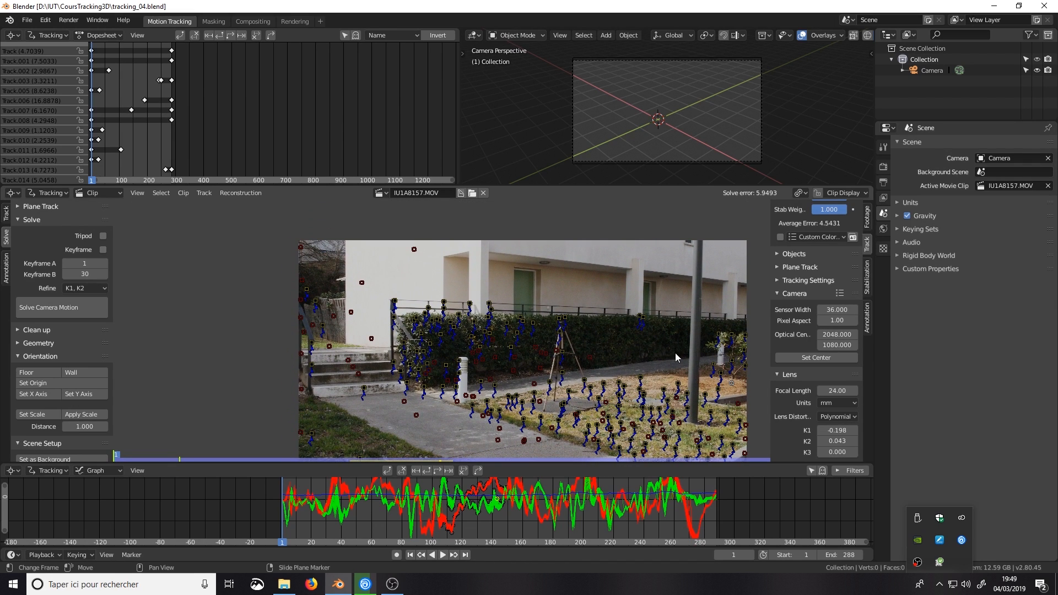
scroll(585, 337, "up", 3)
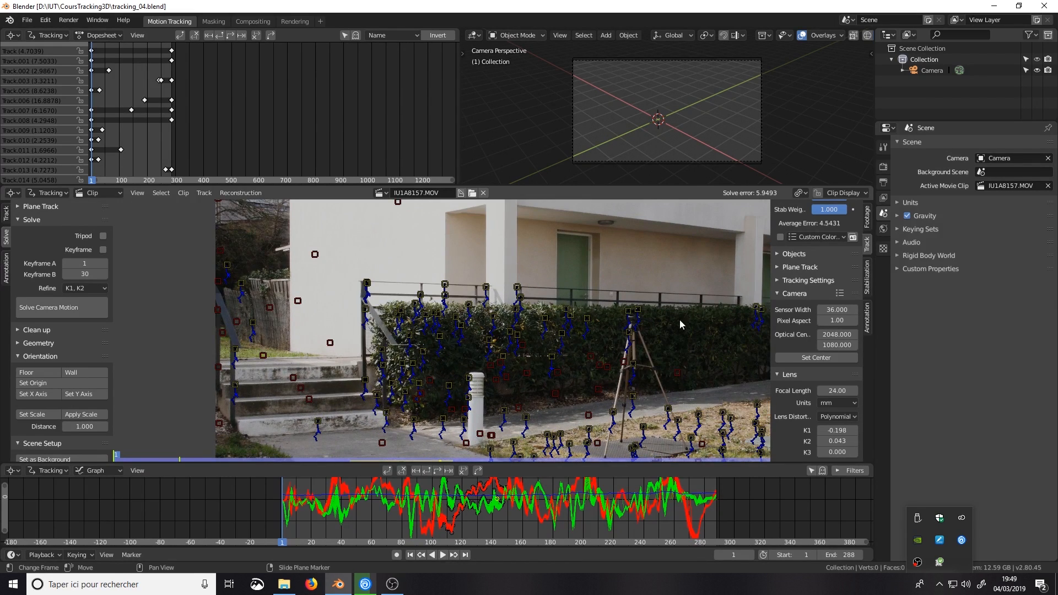
scroll(799, 248, "up", 6)
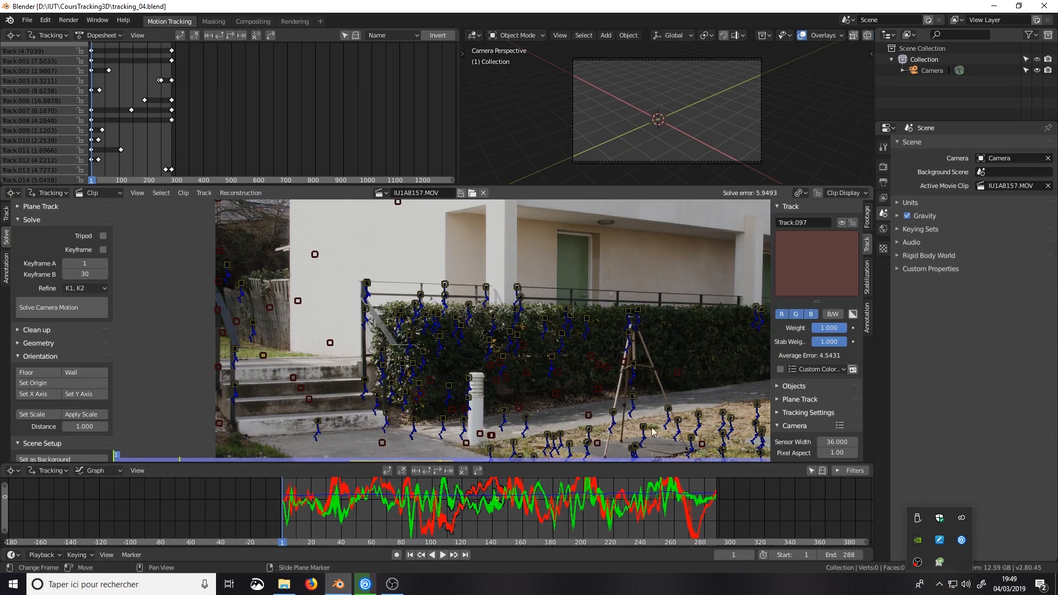
left_click(501, 363)
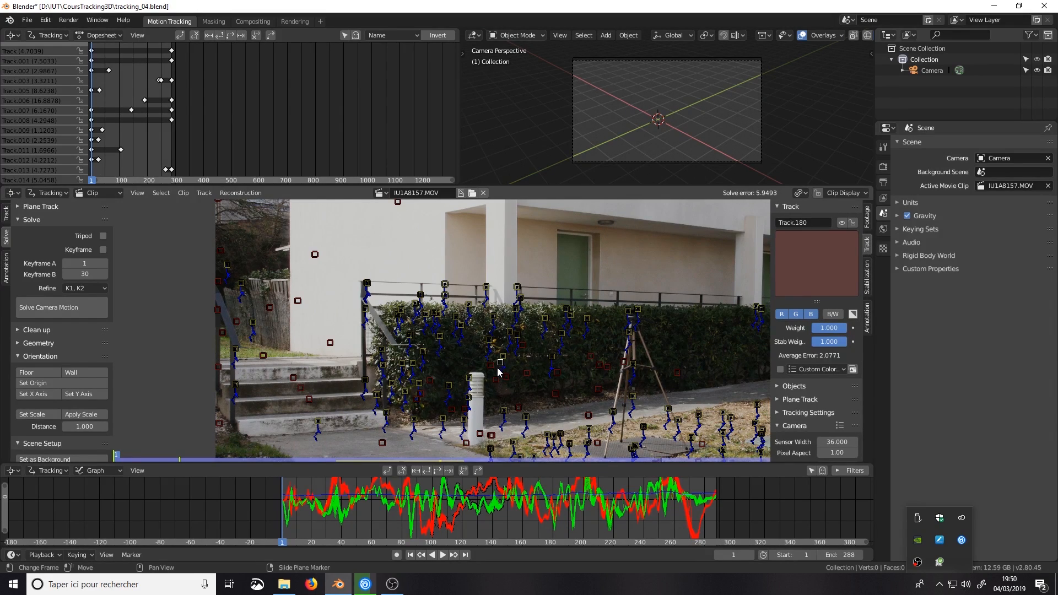
left_click(495, 368)
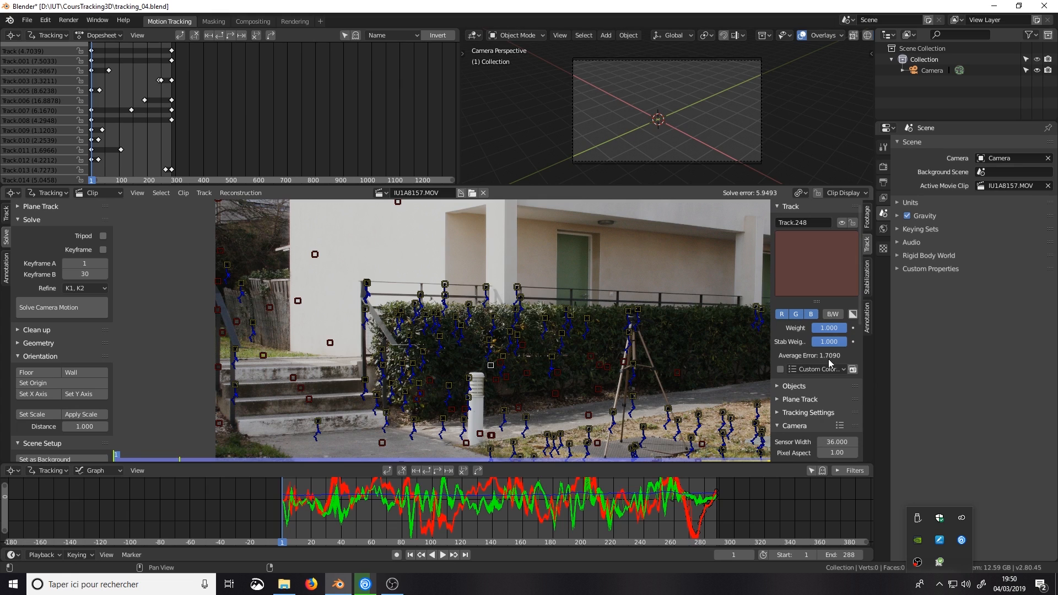
left_click(528, 374)
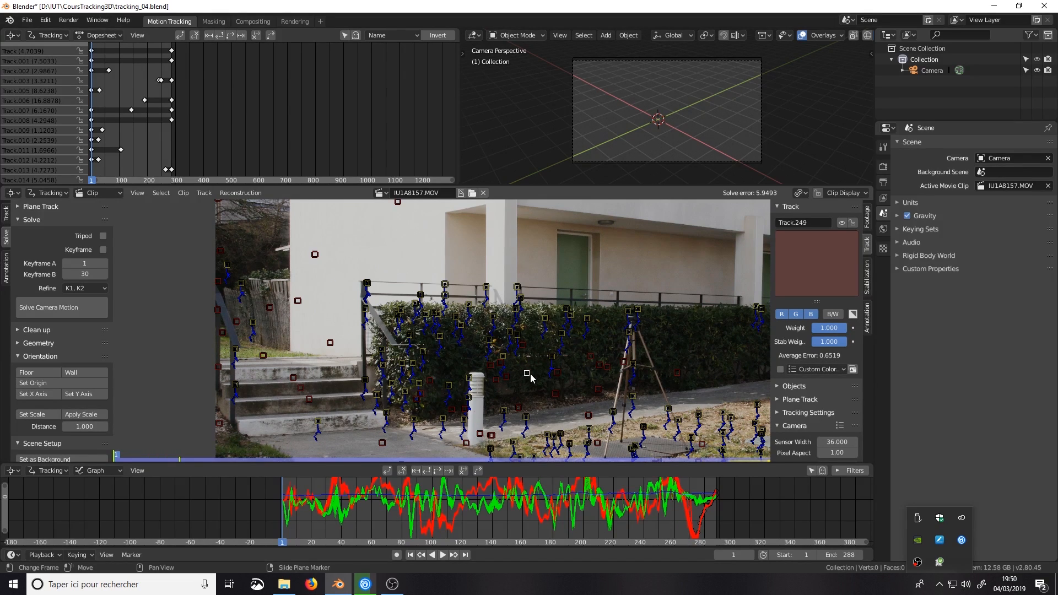
left_click(506, 377)
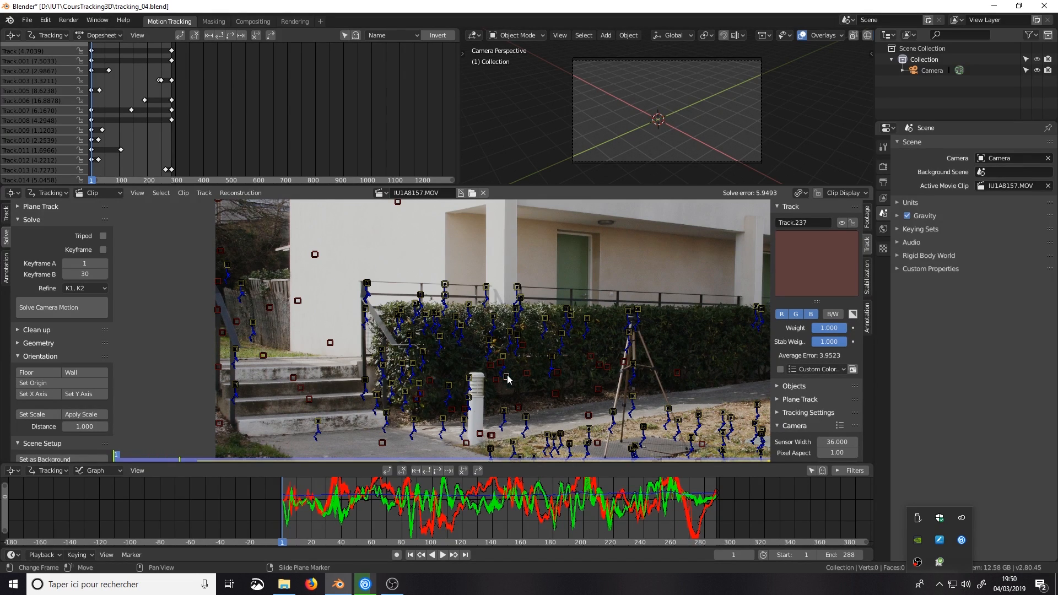
left_click(497, 380)
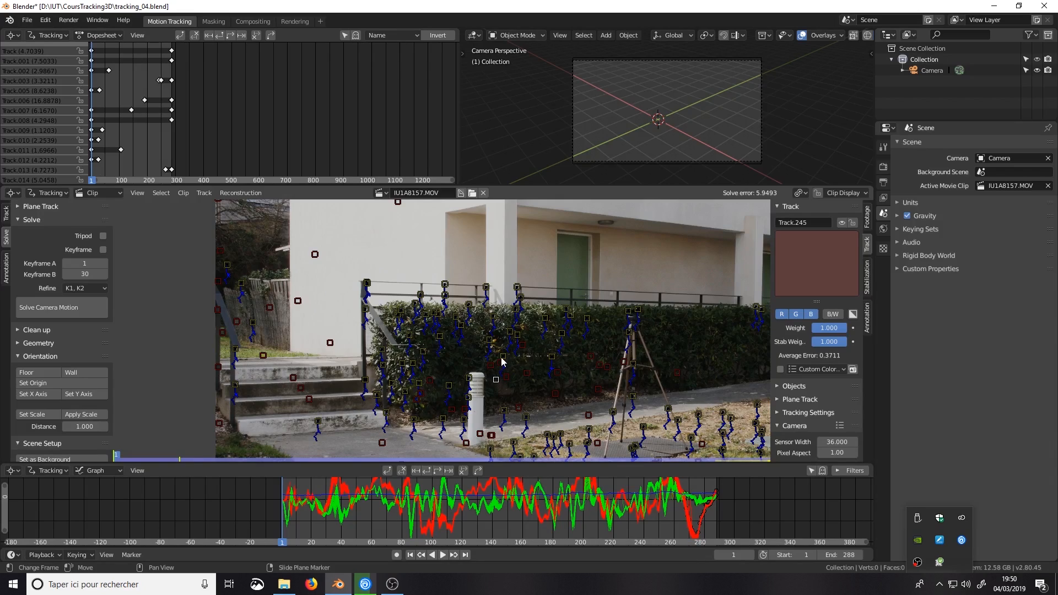
left_click(503, 357)
left_click(526, 332)
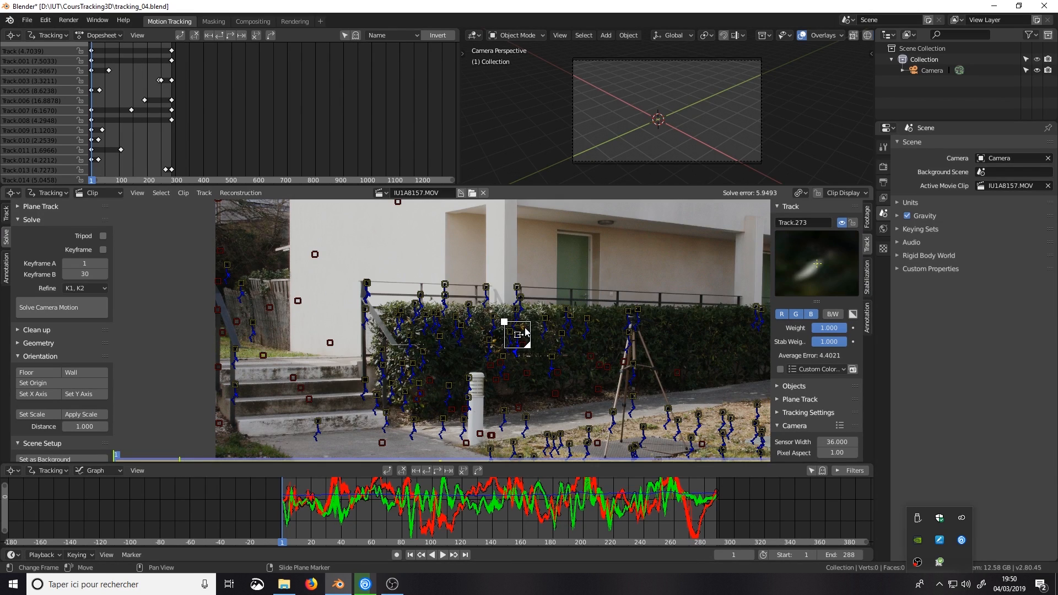
left_click(563, 334)
left_click(570, 317)
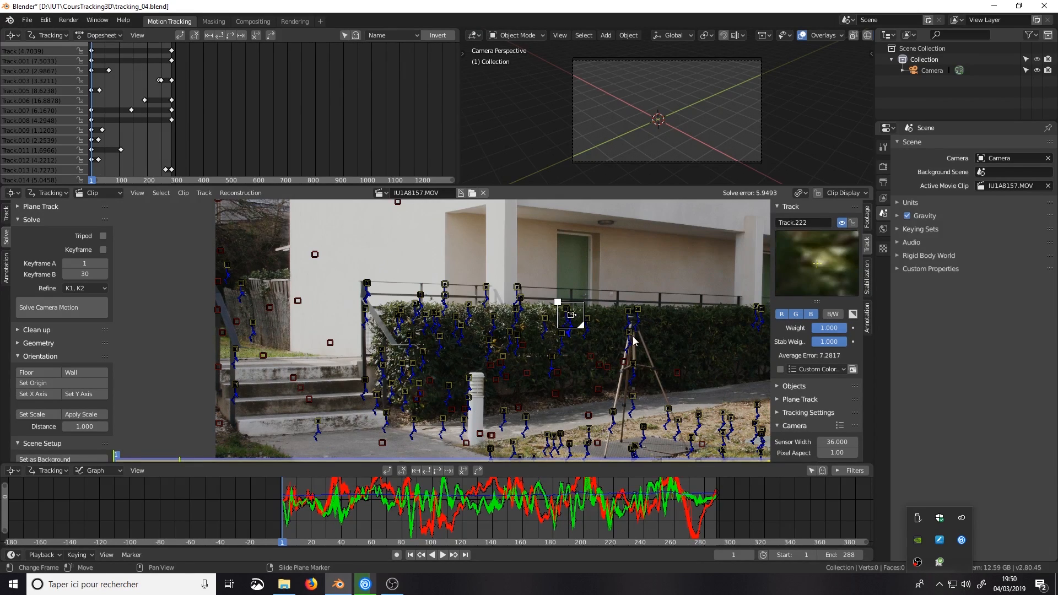
left_click(630, 331)
left_click(638, 310)
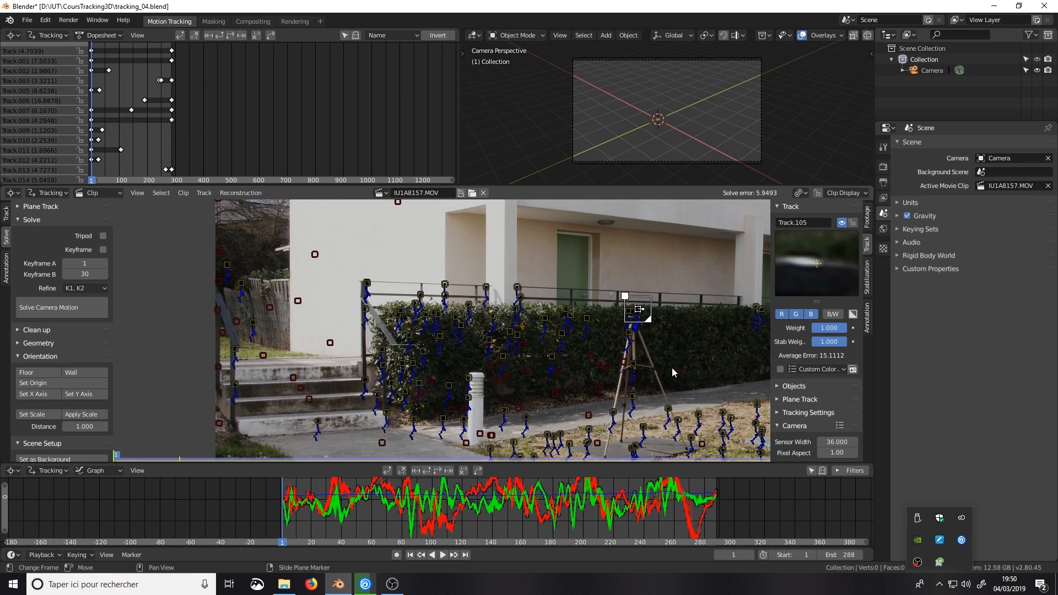
left_click(366, 310)
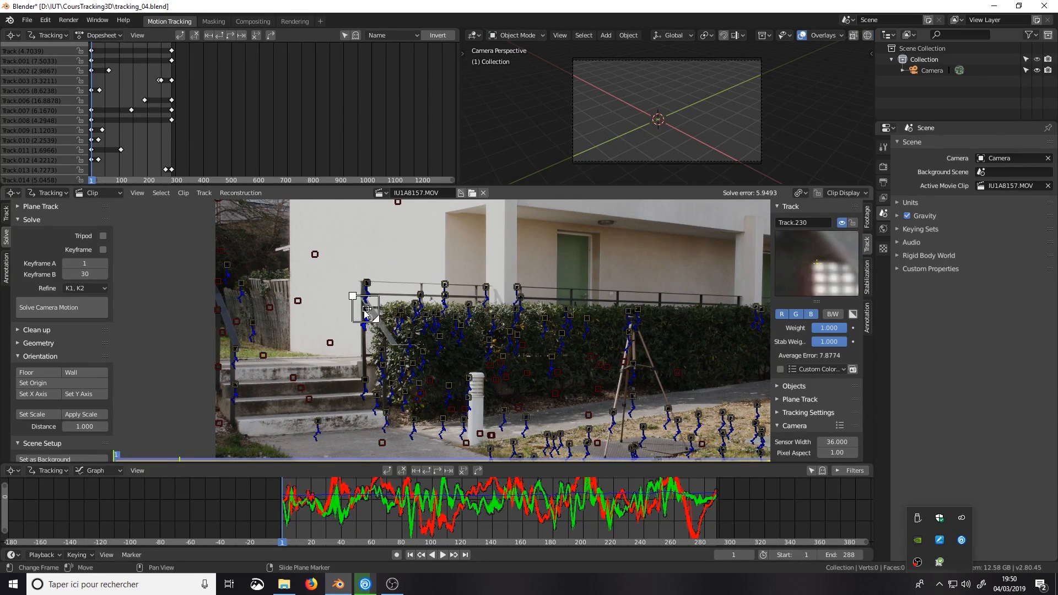
left_click(330, 344)
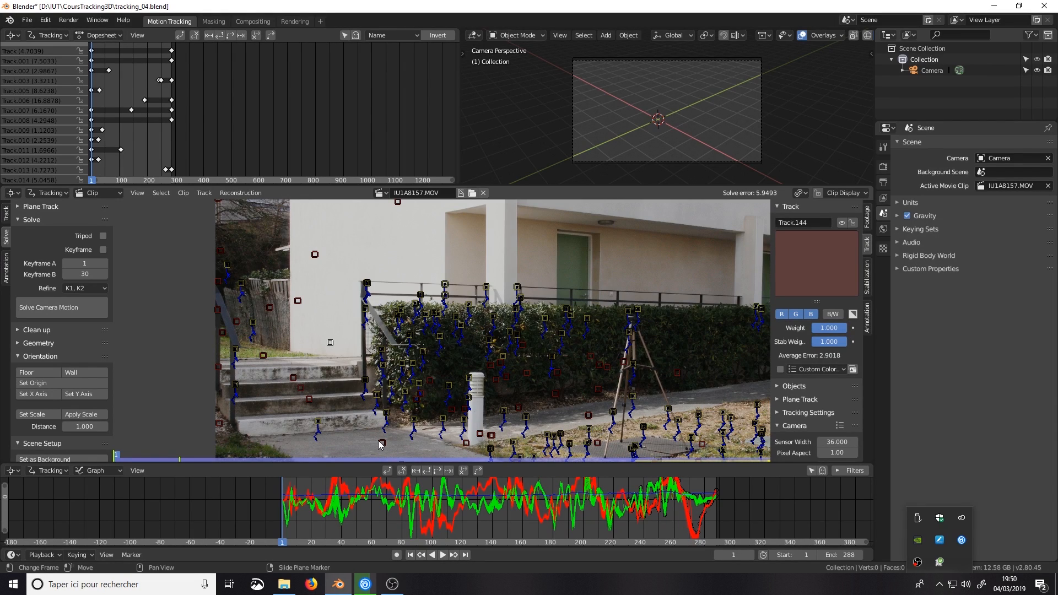
Expand the solver's Clean up settings and deselect all tracks.
middle_click_drag(361, 349, 434, 355)
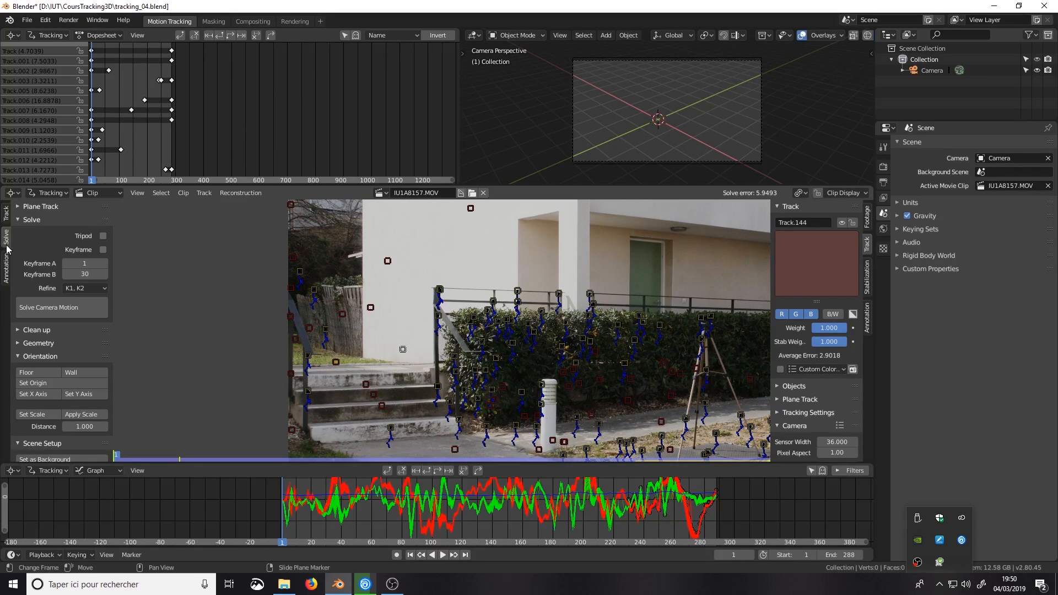
left_click(20, 330)
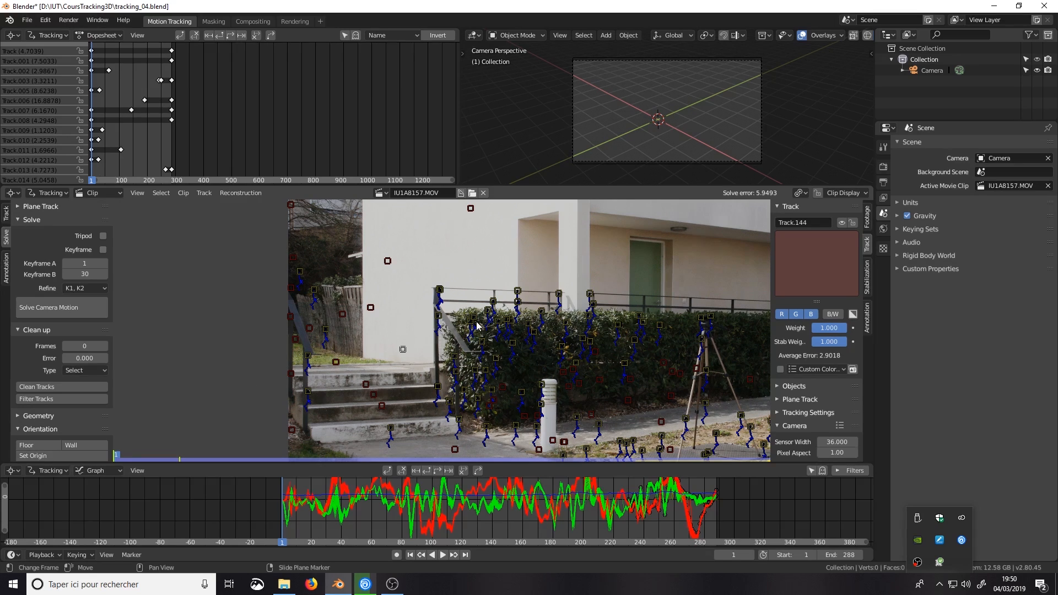
key("a")
key("alt+a")
key("a")
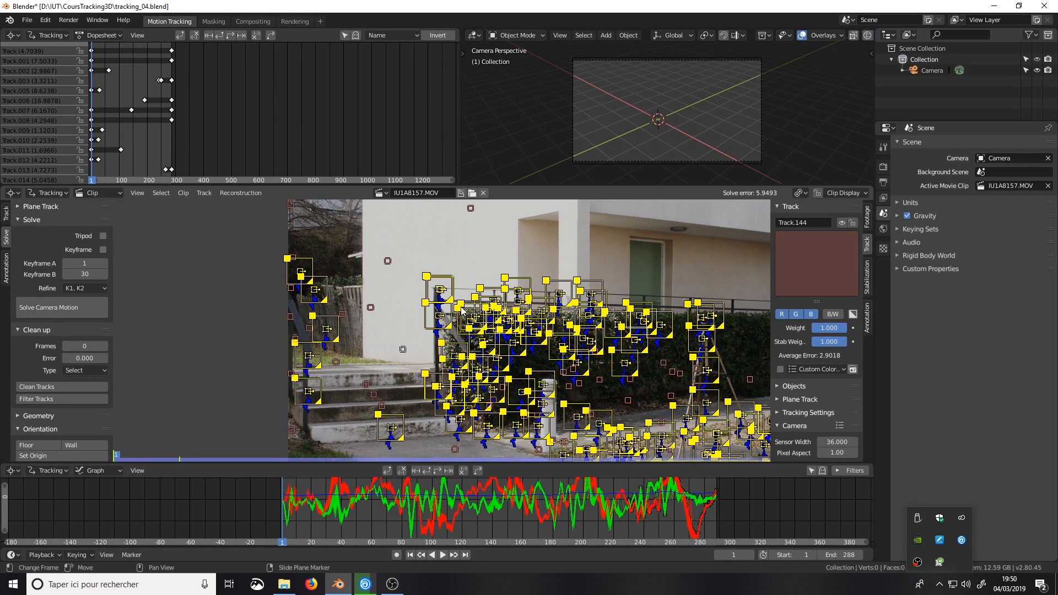
key("alt+a")
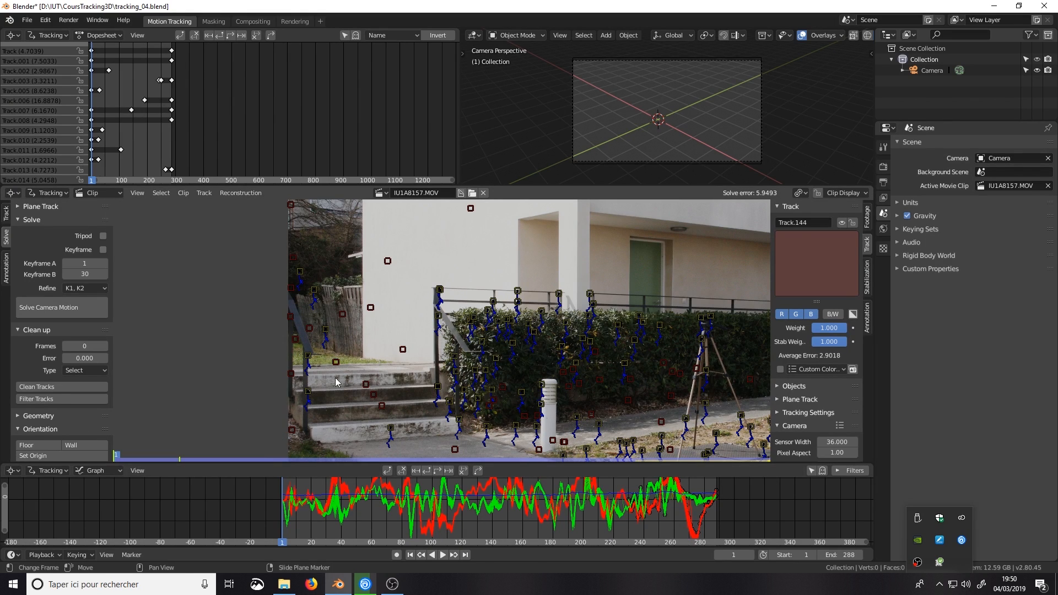
Select the tracks shorter than 10 frames with Clean Tracks, using the Select action.
left_click(81, 347)
key("Return")
left_click(73, 372)
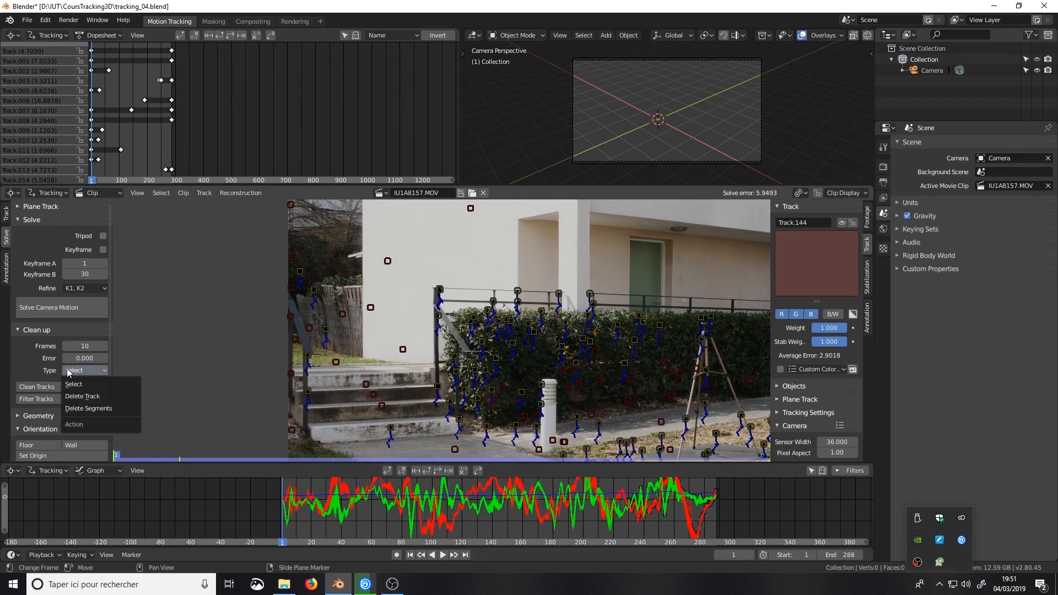
left_click(71, 384)
left_click(45, 387)
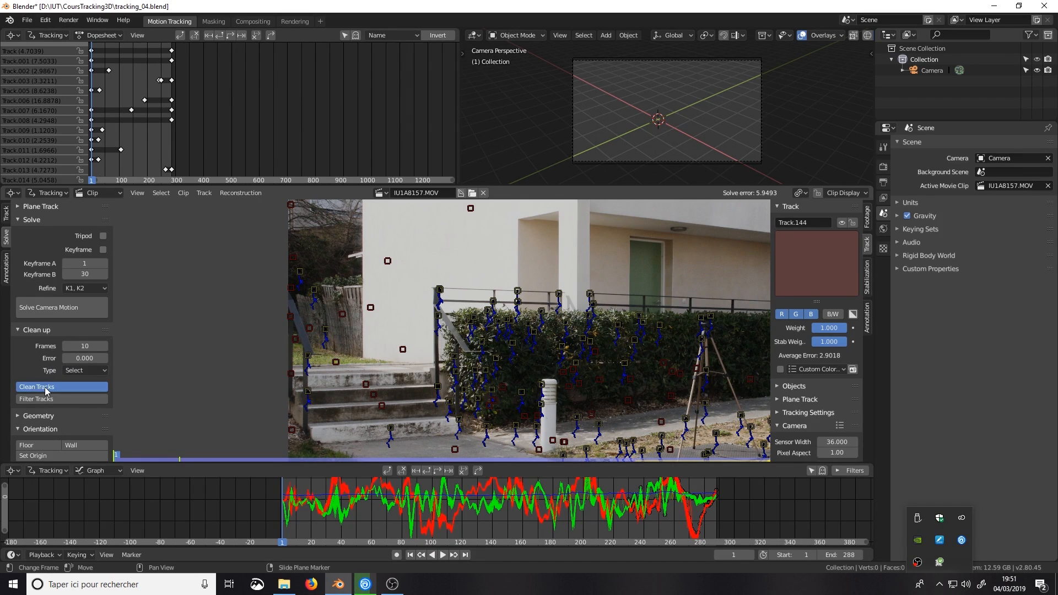
scroll(318, 300, "down", 3)
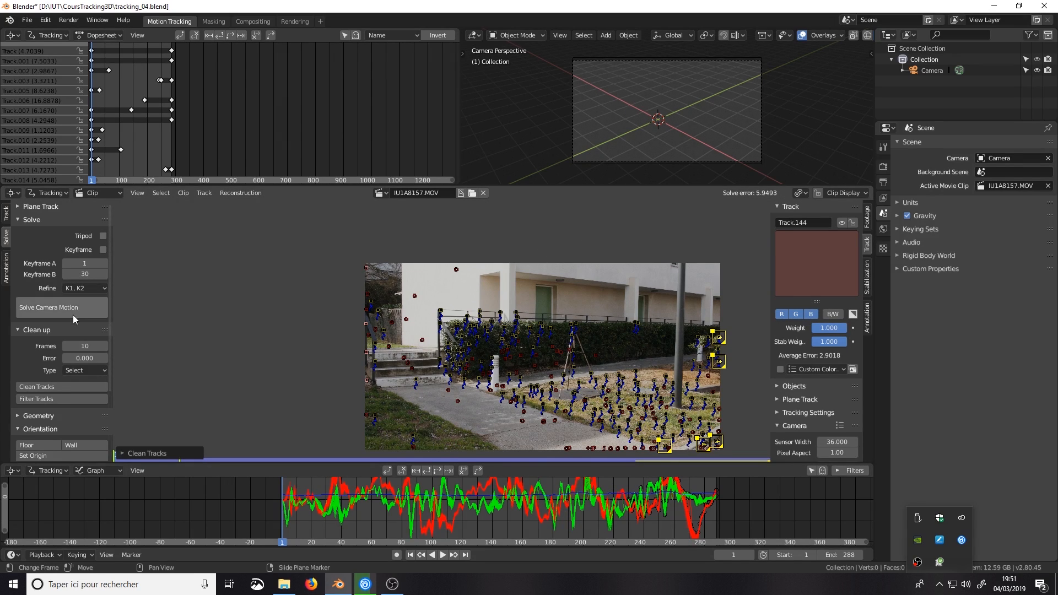
Set the clean-up frame threshold to 288/5 and select the shorter tracks with Clean Tracks.
left_click(103, 346)
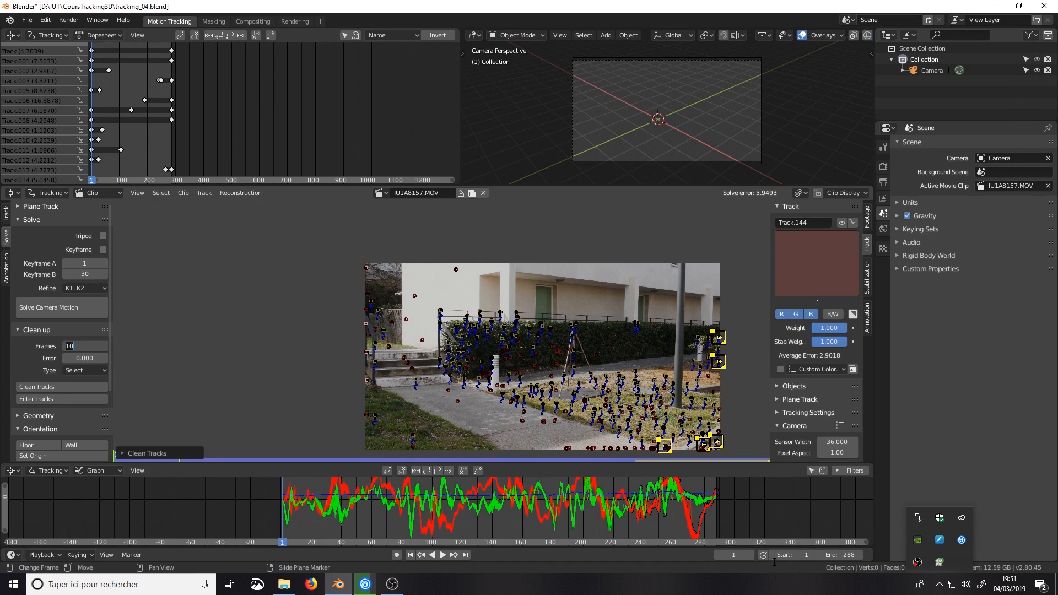
left_click_drag(81, 348, 45, 342)
type("288/5")
key("Return")
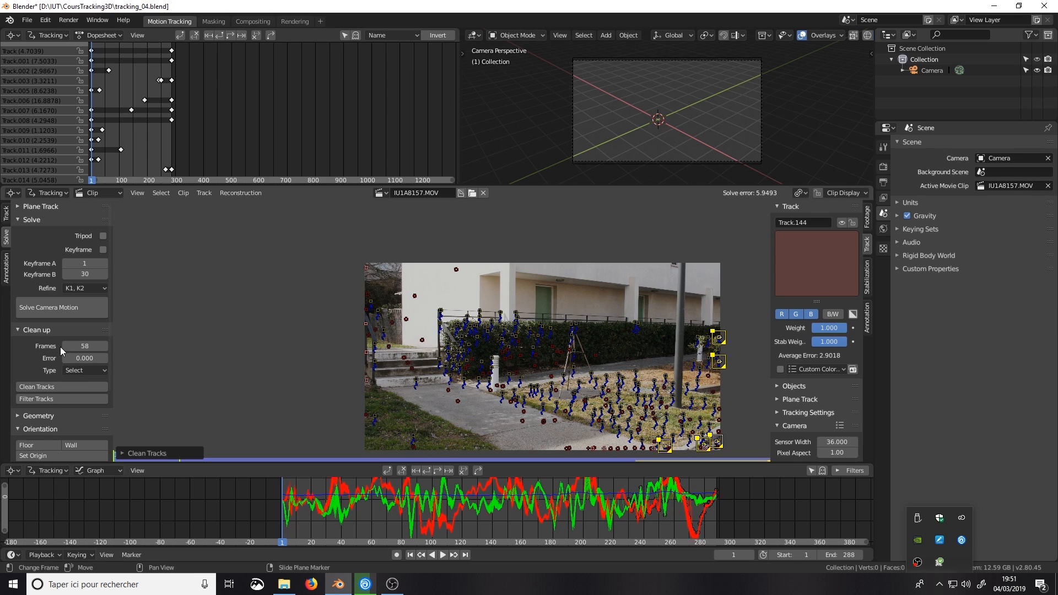
left_click(49, 388)
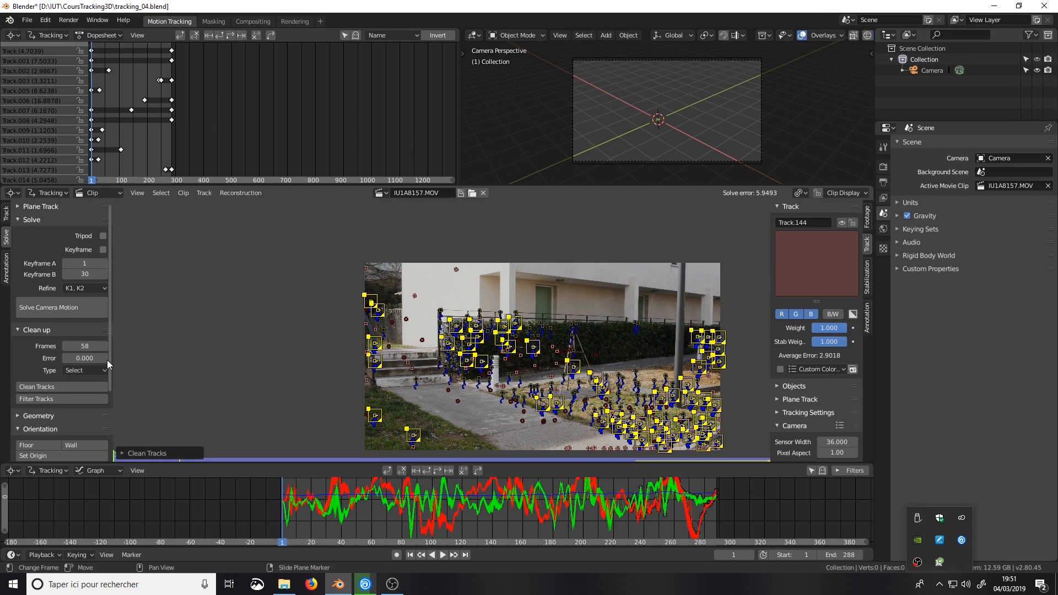
Set the clean-up threshold to 30 frames, select the shorter tracks to check them, and remove them with the Delete Track action.
left_click(90, 346)
key("Return")
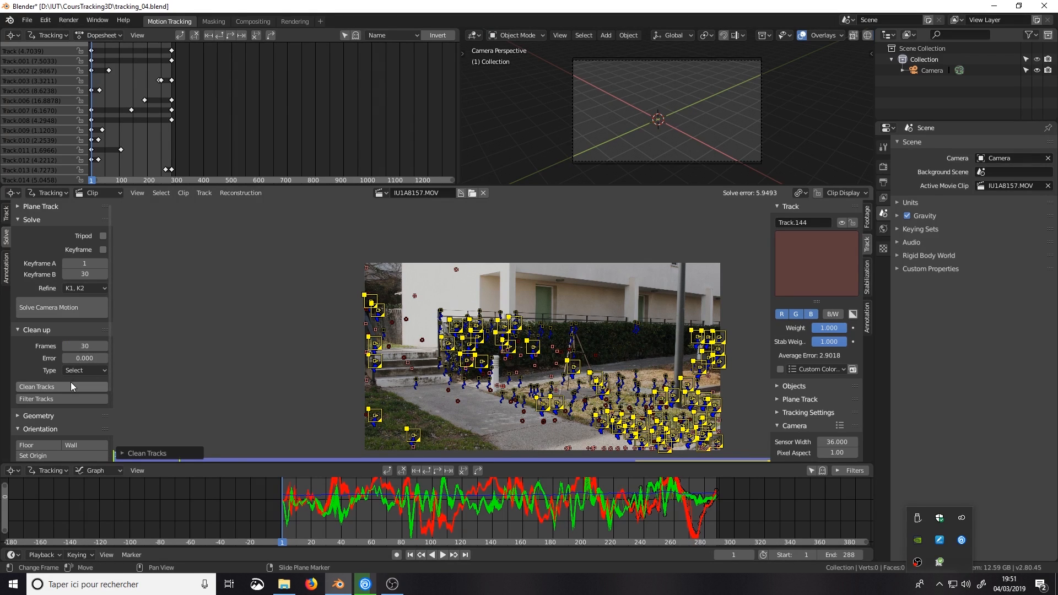
left_click(37, 387)
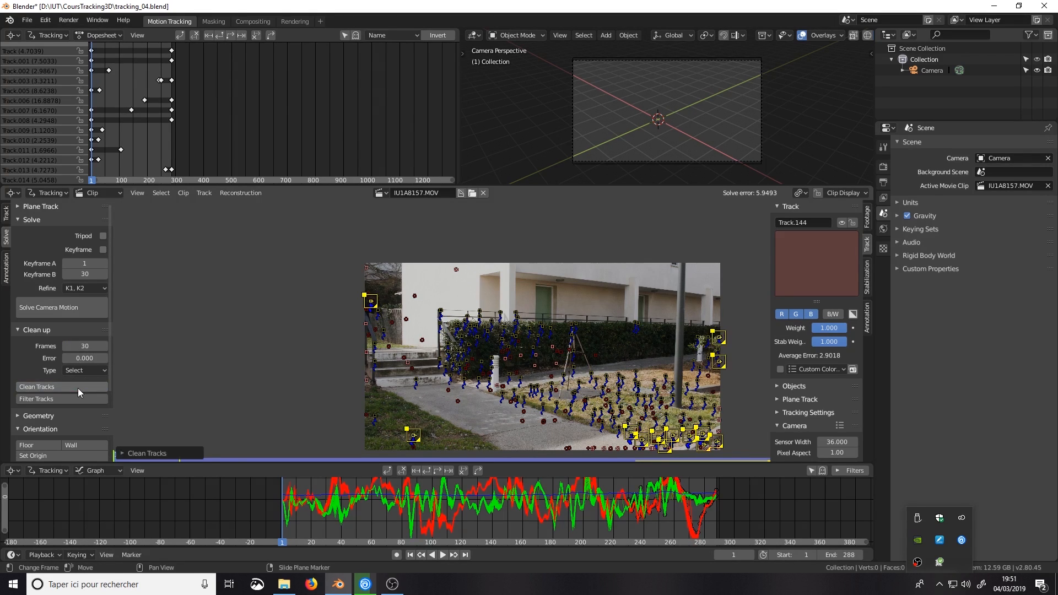
left_click(91, 369)
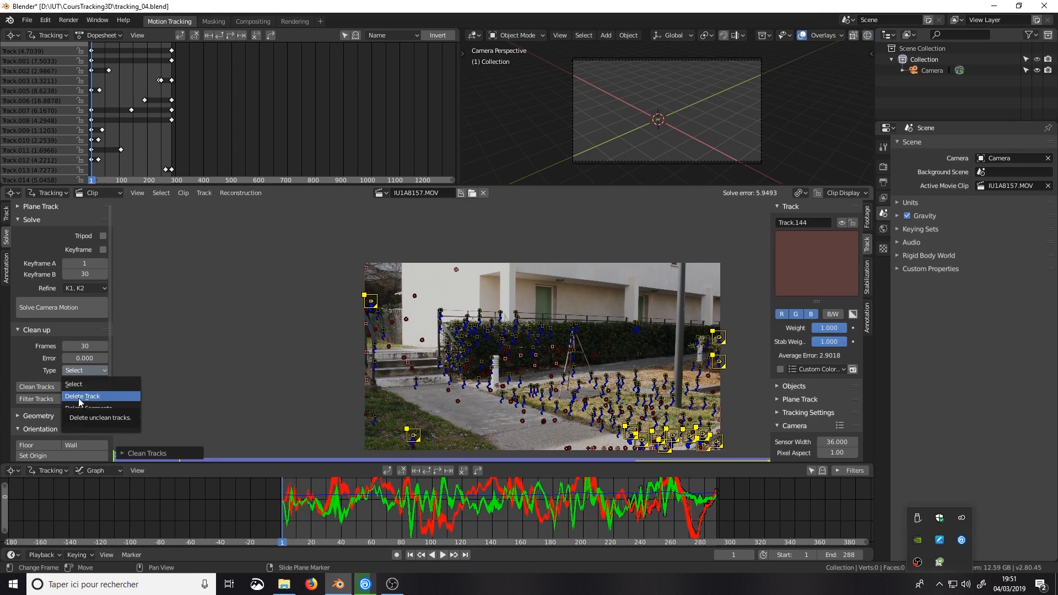
left_click(78, 397)
left_click(78, 386)
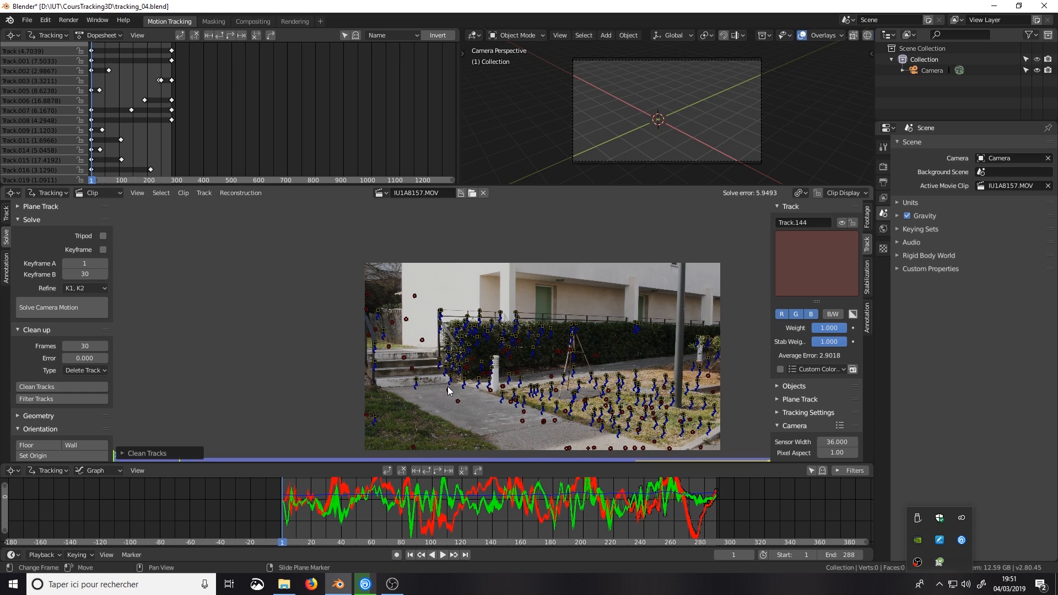
Solve the camera motion again with the remaining tracks and save the file.
scroll(194, 333, "up", 3)
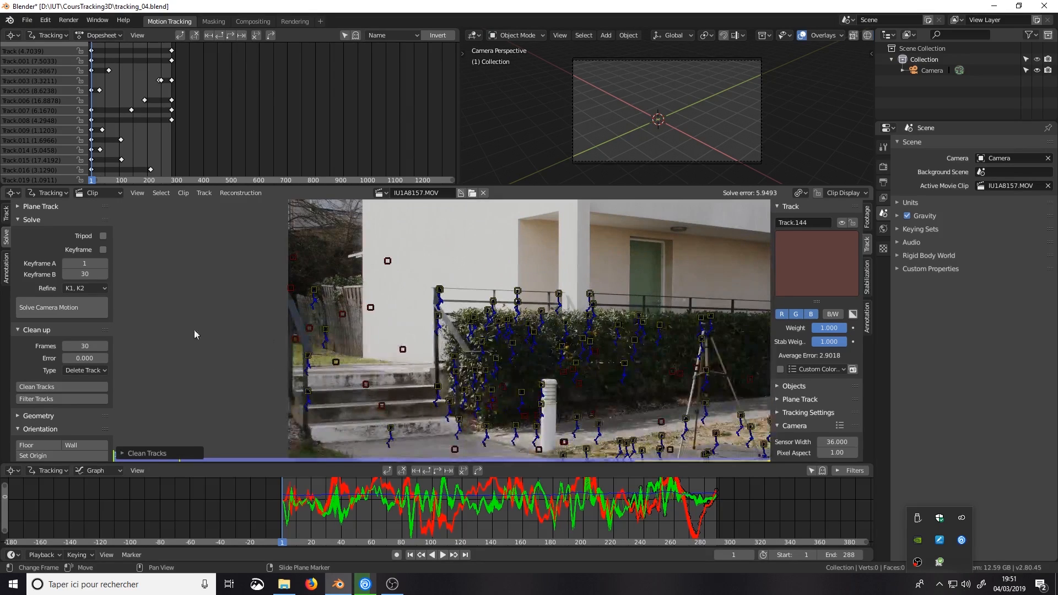
left_click(84, 309)
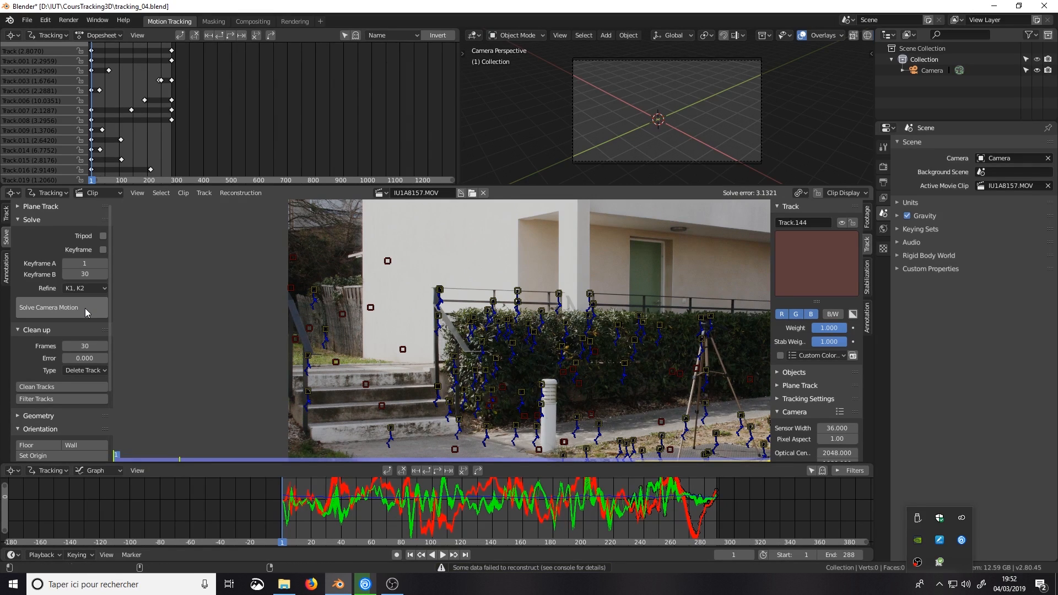
key("ctrl+s")
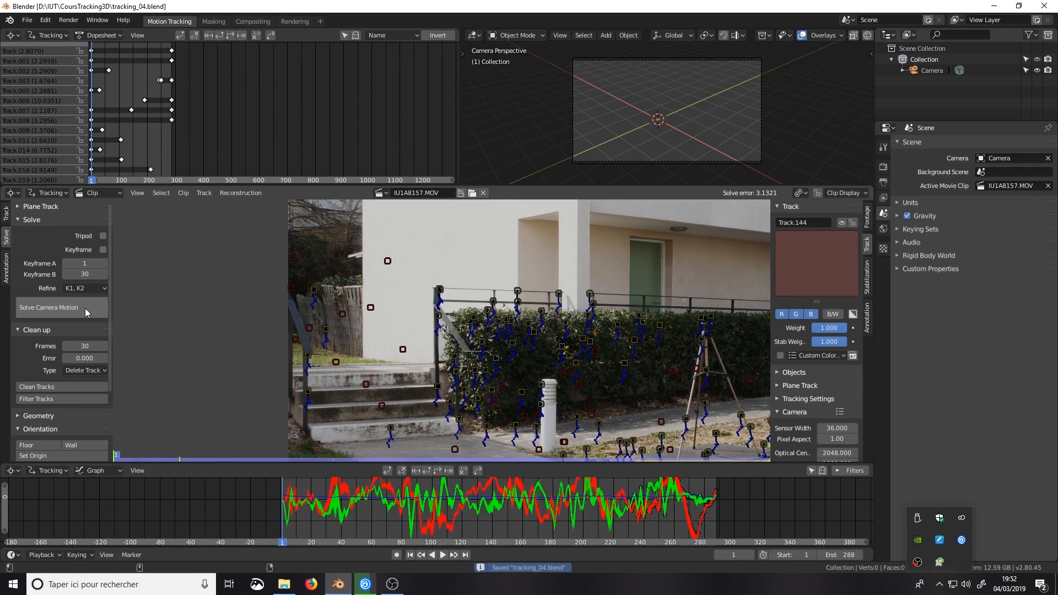
Select individual tracks on the hedge and around the white bollard to check their average error.
left_click(626, 364)
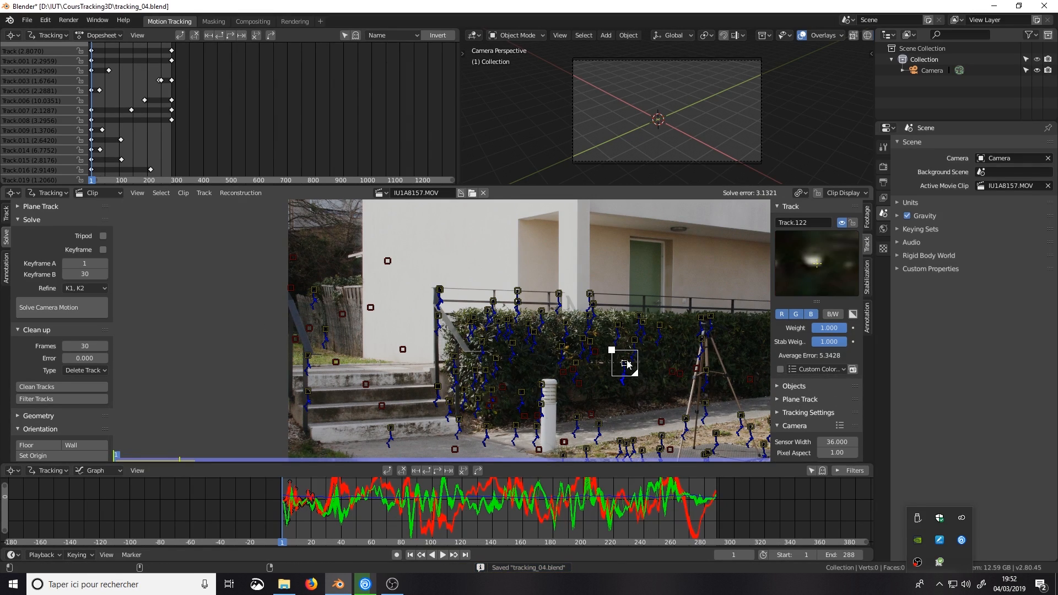
left_click(580, 385)
left_click(564, 442)
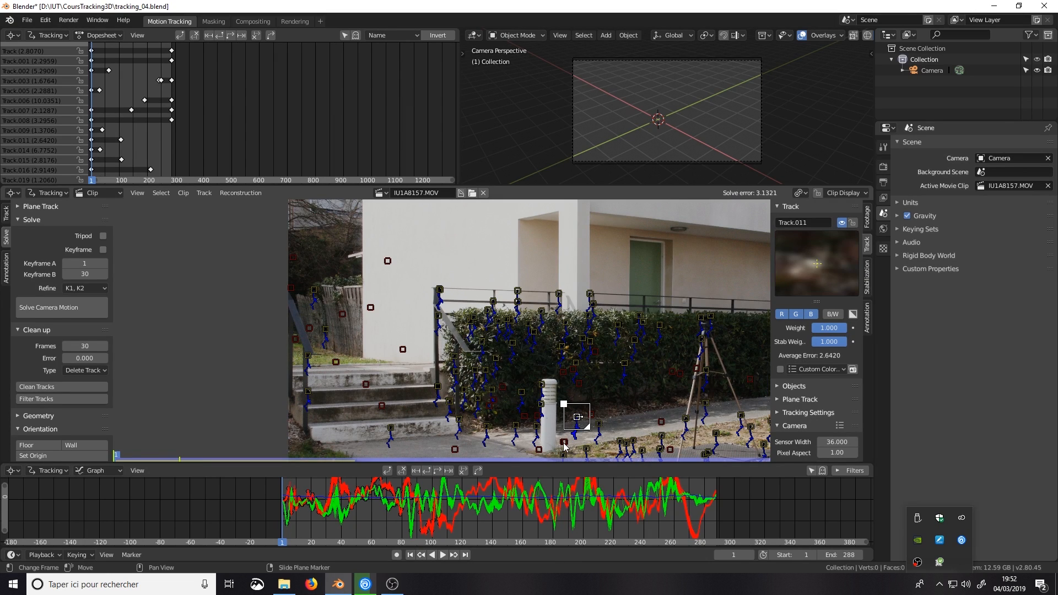
left_click(538, 449)
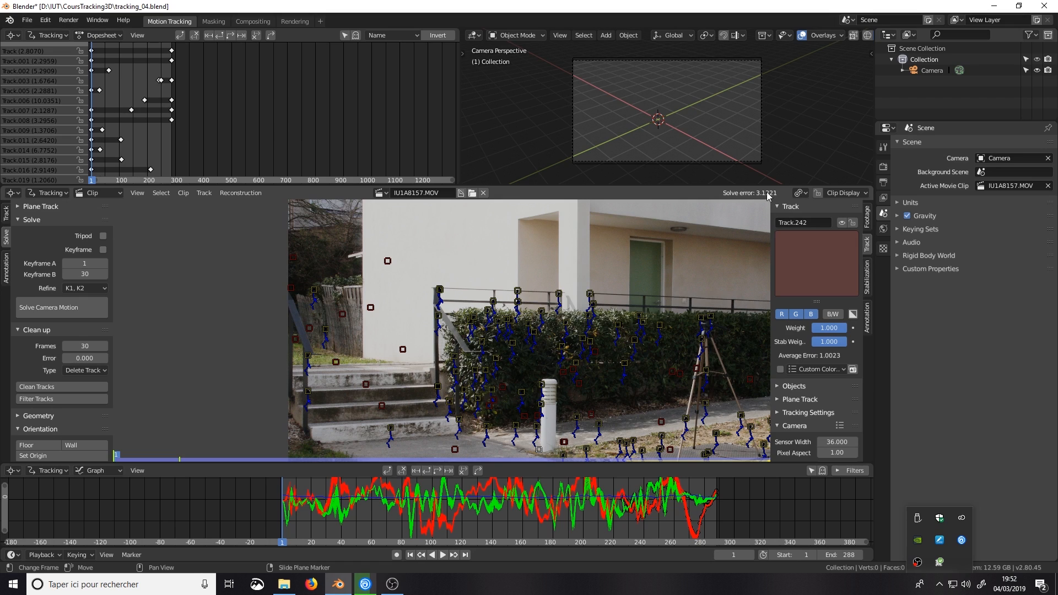
Set the clean-up thresholds to 0 frames and an error of 3, and select the inaccurate tracks with Clean Tracks.
left_click(84, 346)
type("30")
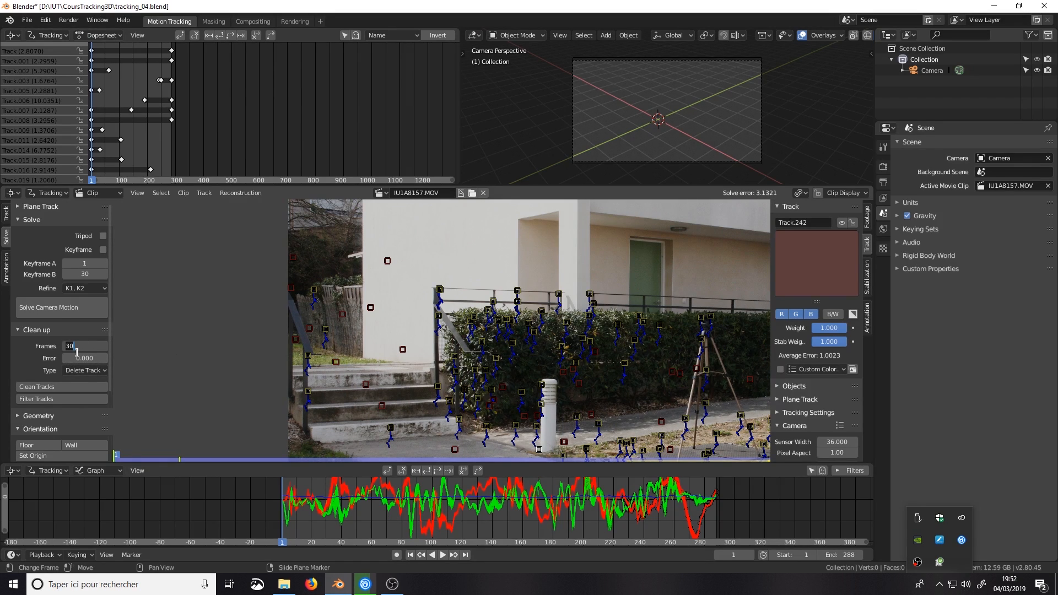
key("Return")
left_click(79, 358)
type("3")
key("Return")
left_click(84, 370)
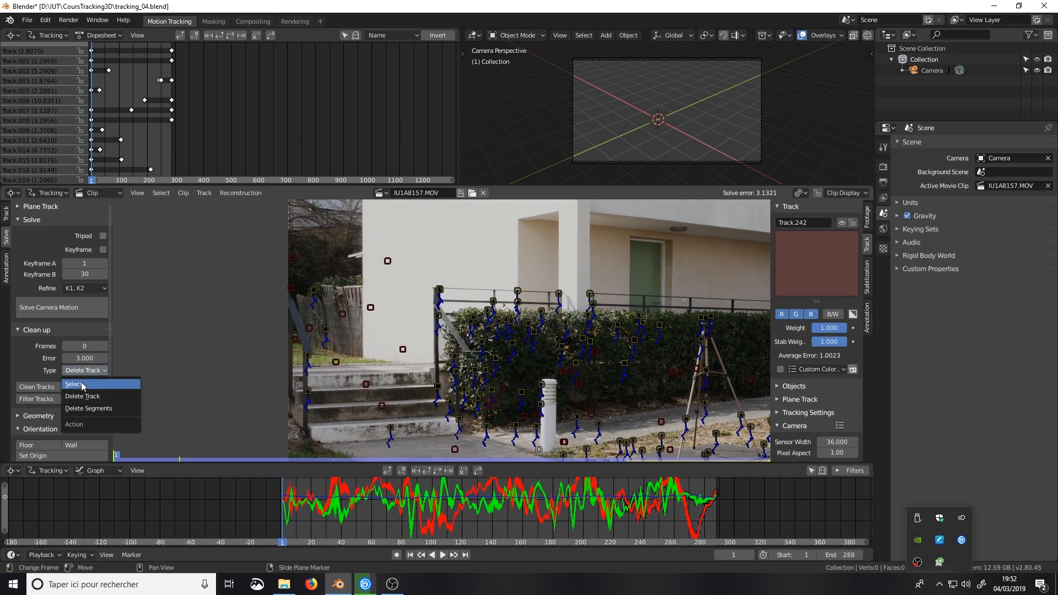
left_click(81, 384)
left_click(74, 386)
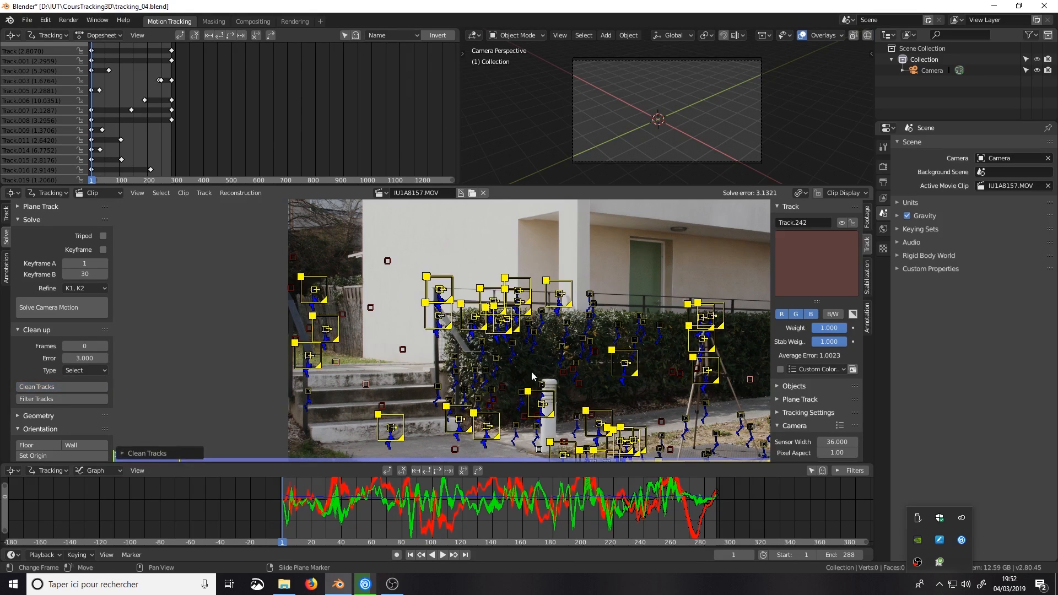
Delete the selected inaccurate tracks and solve the camera motion again.
scroll(583, 369, "down", 4)
scroll(584, 372, "up", 2)
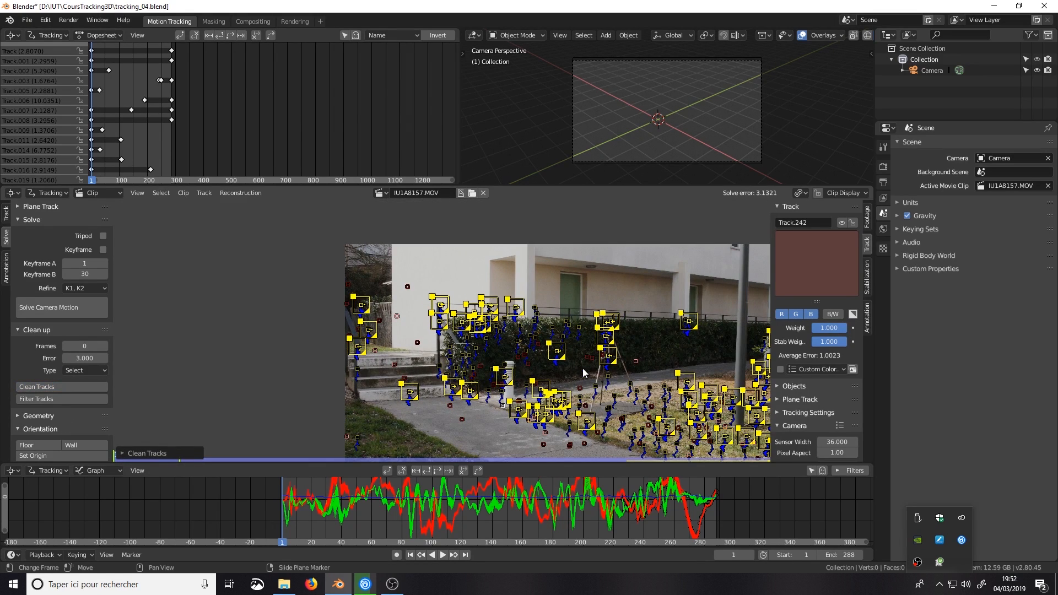
key("x")
left_click(681, 328)
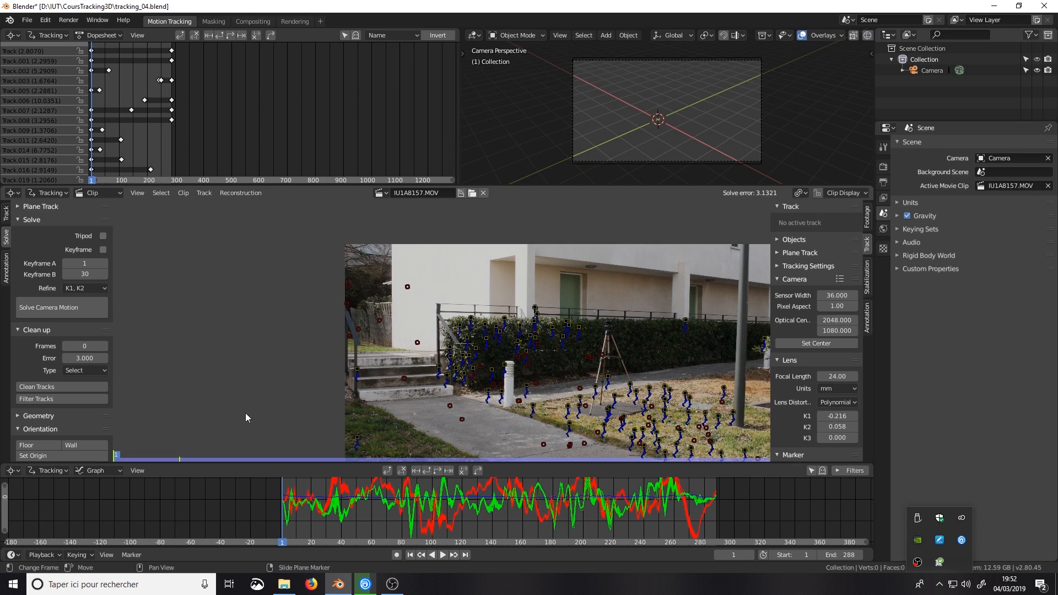
left_click(73, 304)
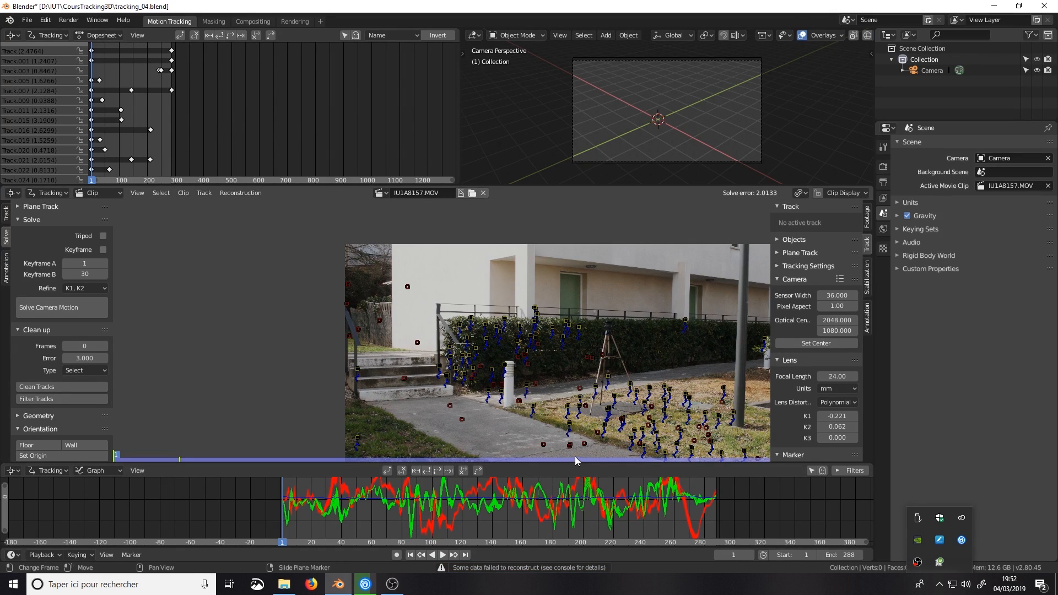
Select the tracks above an error of 1 with Clean Tracks, and raise the error threshold to 1.5.
left_click(92, 357)
type("1")
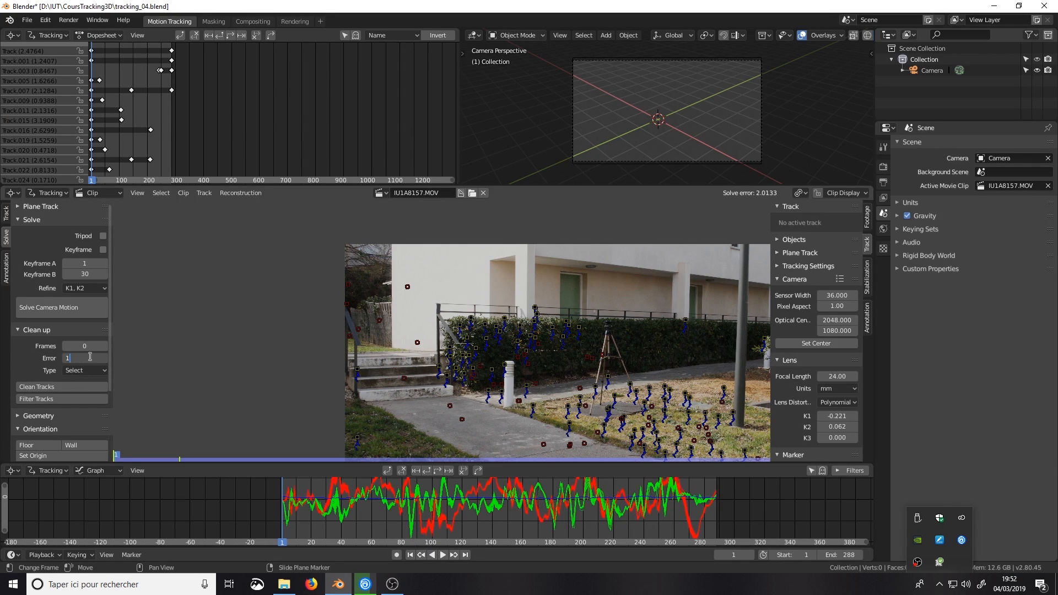
key("Return")
left_click(78, 386)
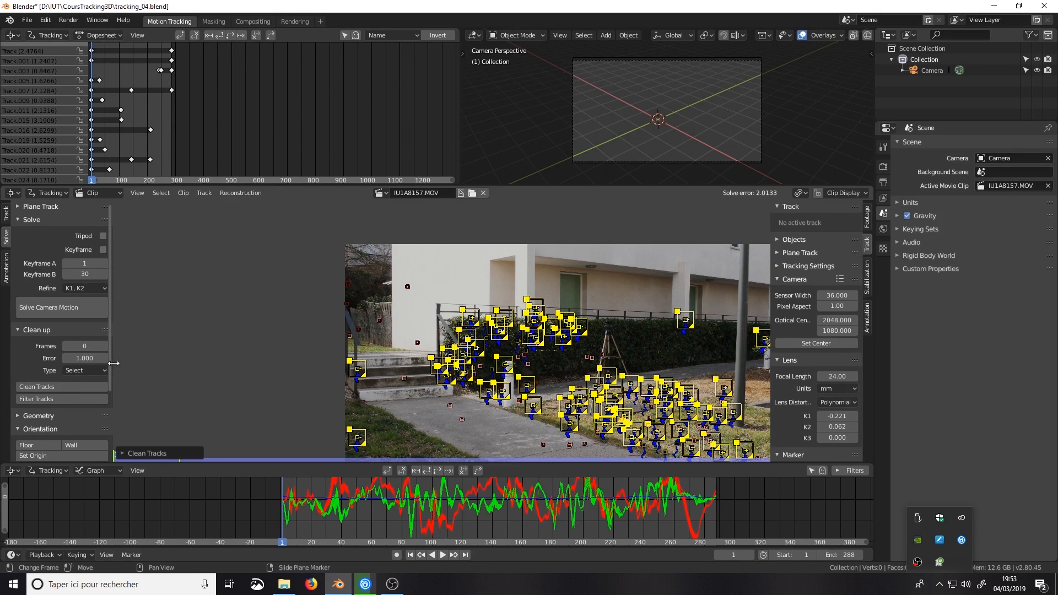
left_click(89, 357)
type("1.5")
key("Return")
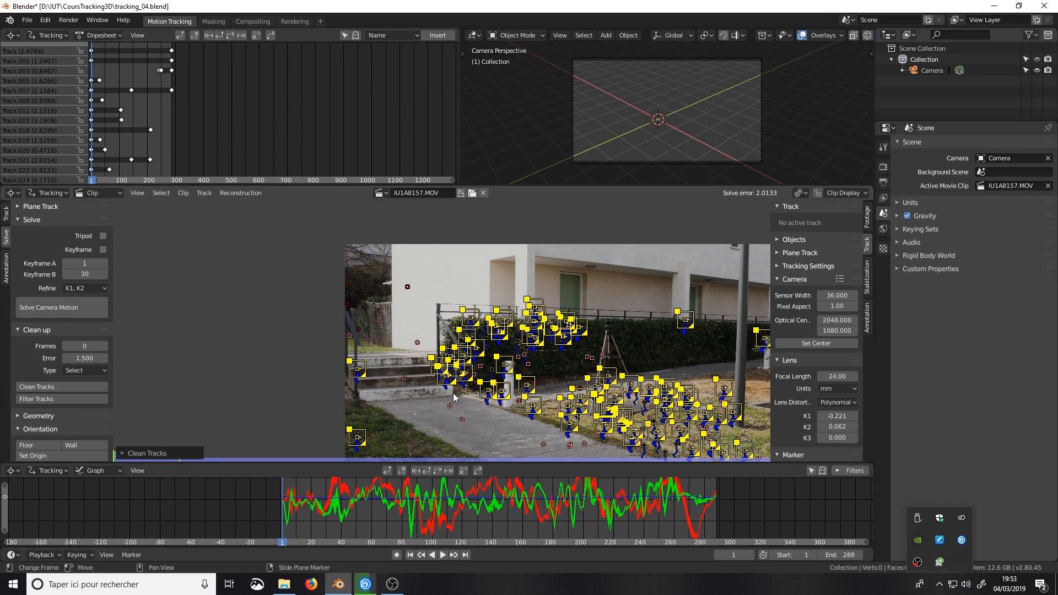
Delete the selected tracks and try to solve the camera motion again.
key("x")
left_click(566, 362)
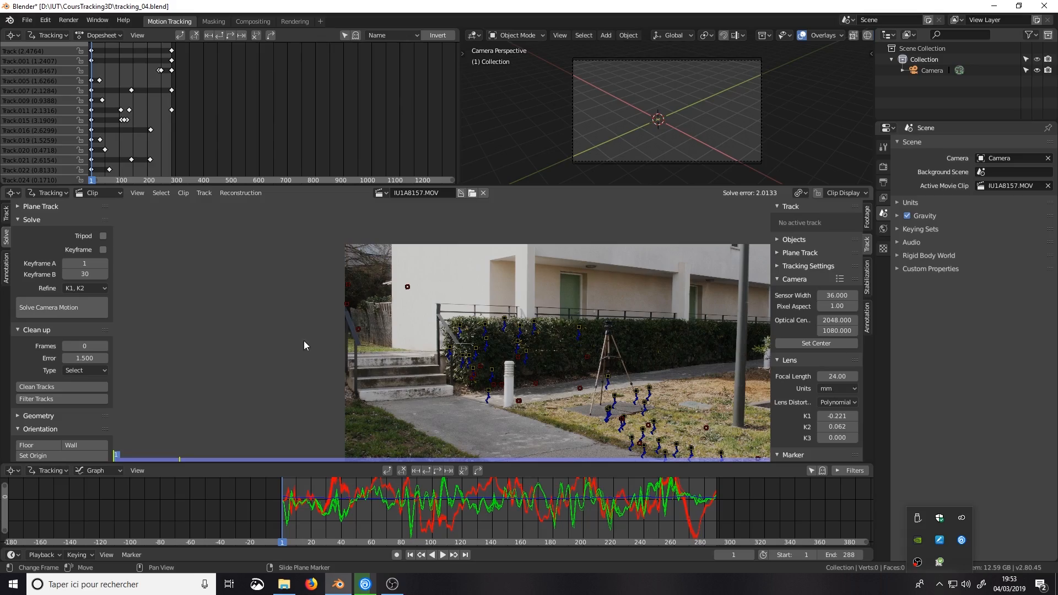
left_click(76, 309)
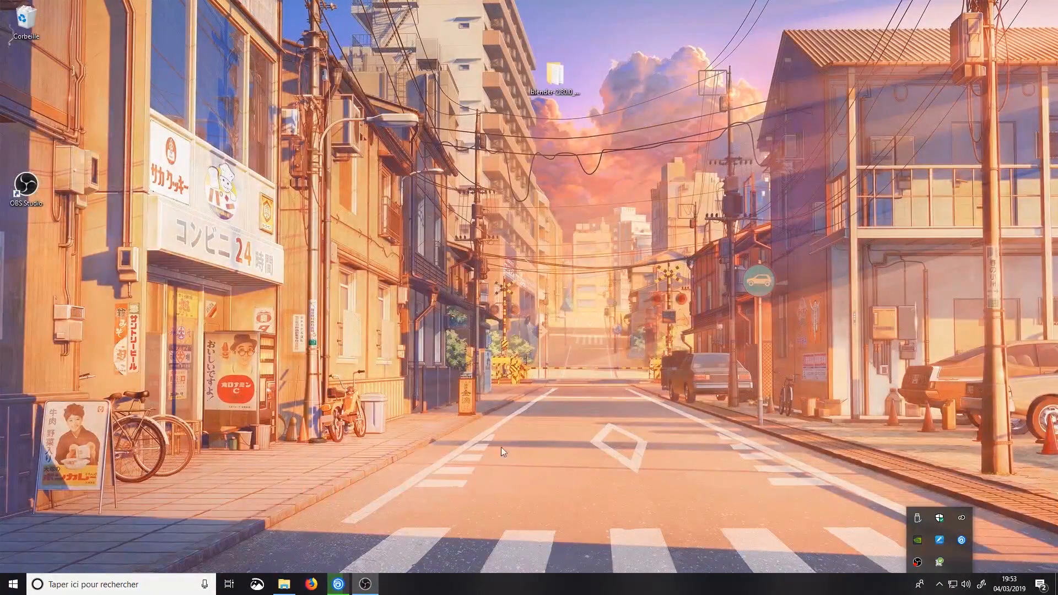
Relaunch Blender from the blender-2.80.0_03-03-19 folder on the desktop.
left_click(284, 584)
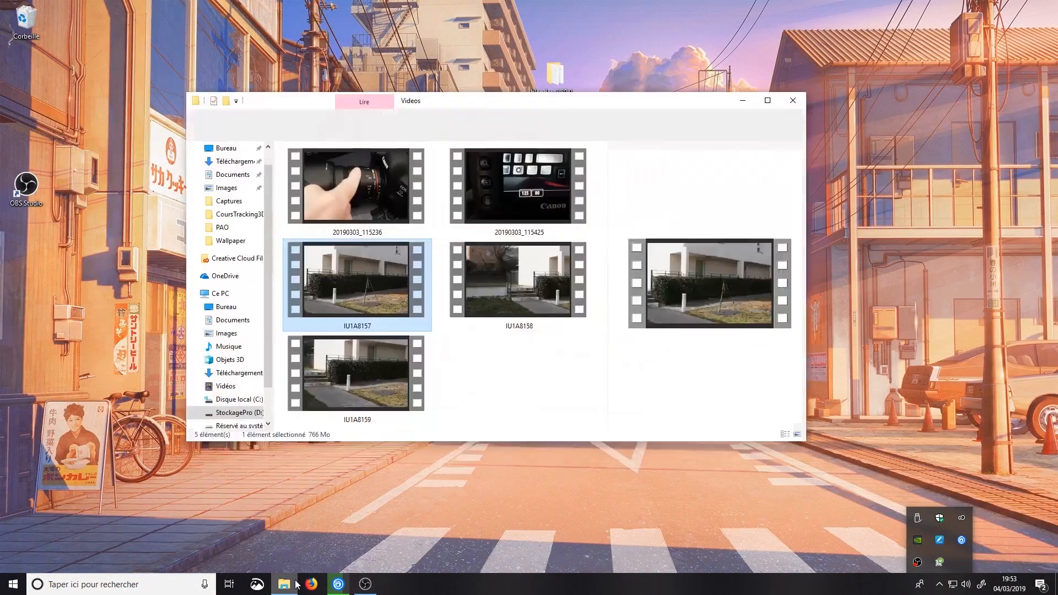
left_click(793, 101)
double_click(556, 74)
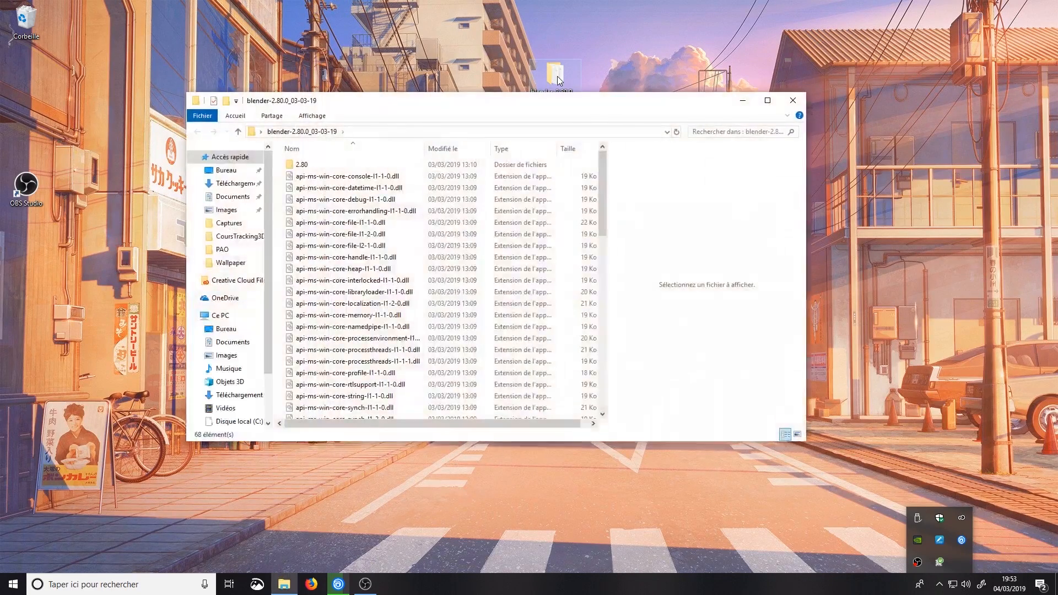
scroll(375, 325, "down", 15)
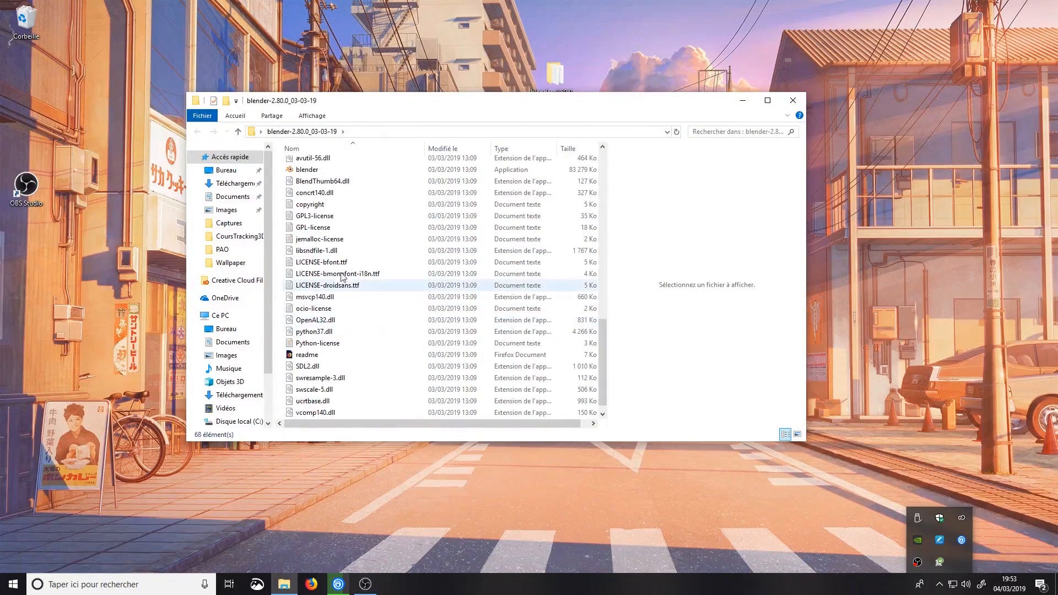
double_click(323, 171)
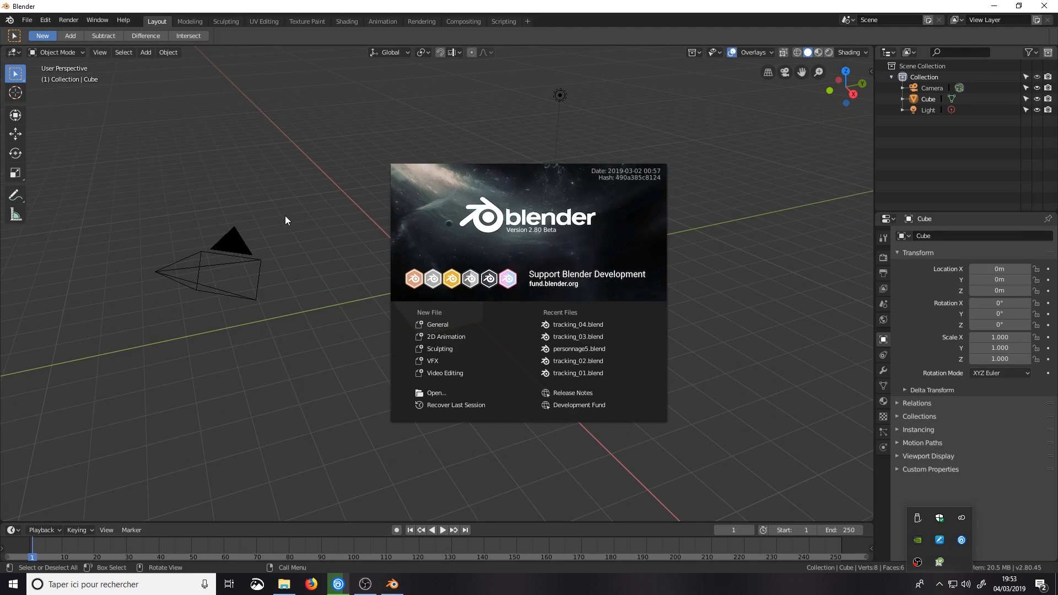
Check the auto-saved files for tracking_04.blend and leave the list without recovering one.
left_click(32, 22)
left_click(31, 22)
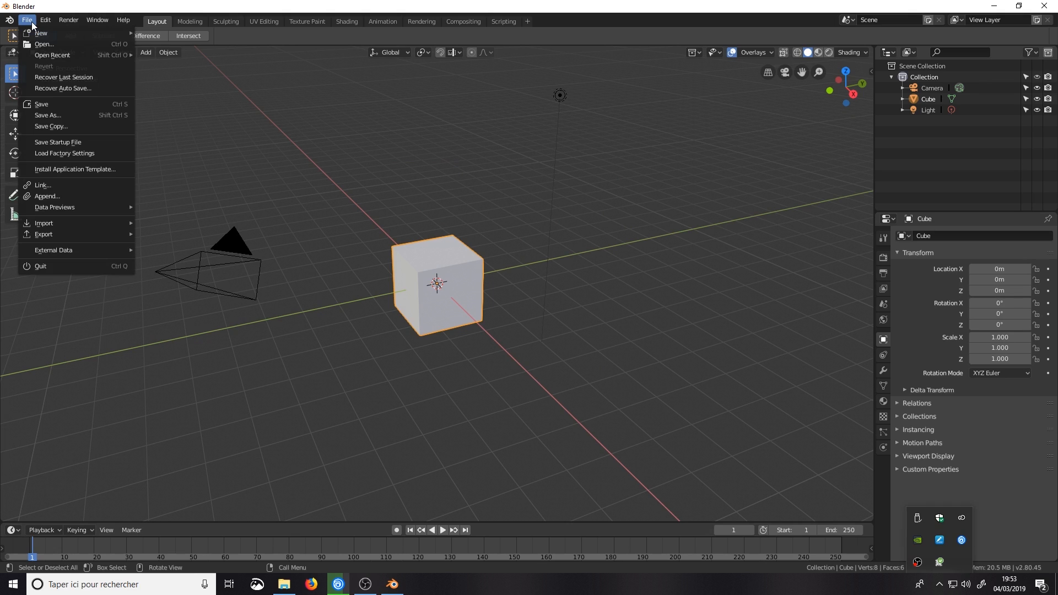
left_click(69, 90)
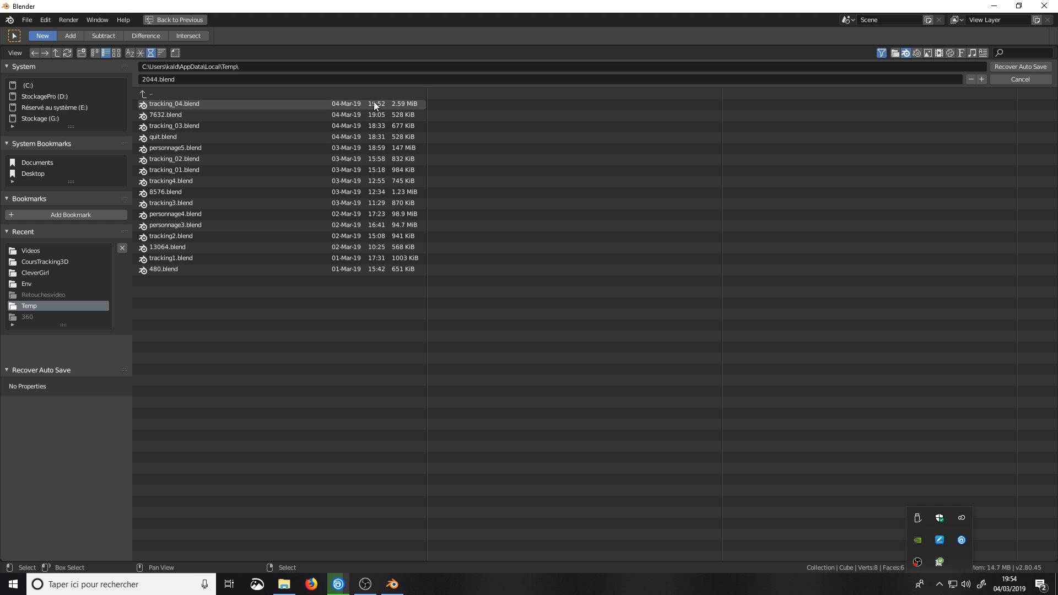
left_click(998, 80)
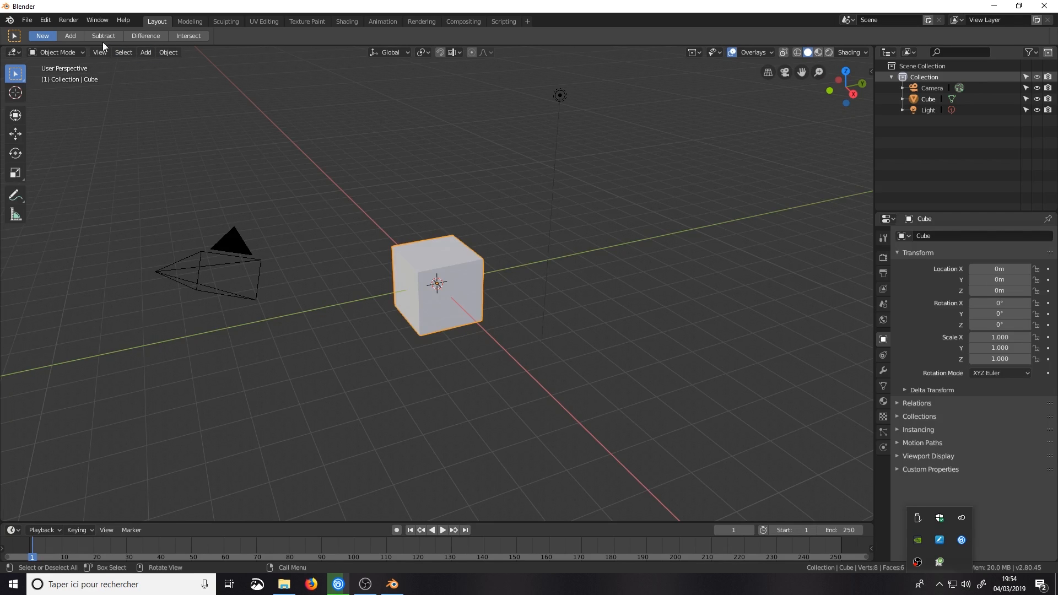
Reopen the recent file tracking_04.blend.
left_click(30, 20)
mouse_move(53, 55)
left_click(231, 55)
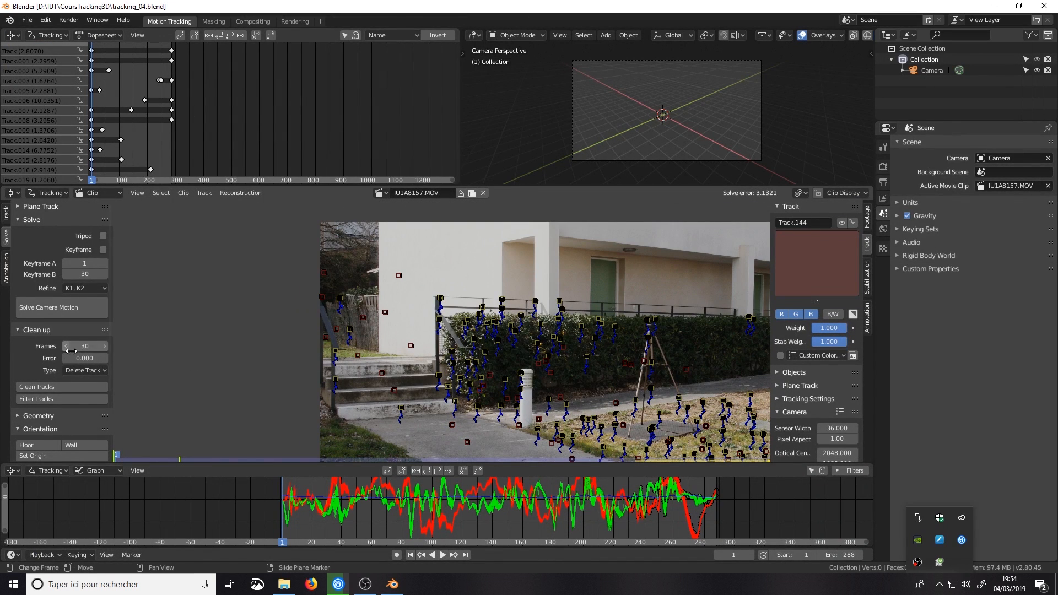
Set the clean-up thresholds to 0 frames and an error of 3, and remove the inaccurate tracks with the Delete Track action.
left_click(84, 346)
type("1")
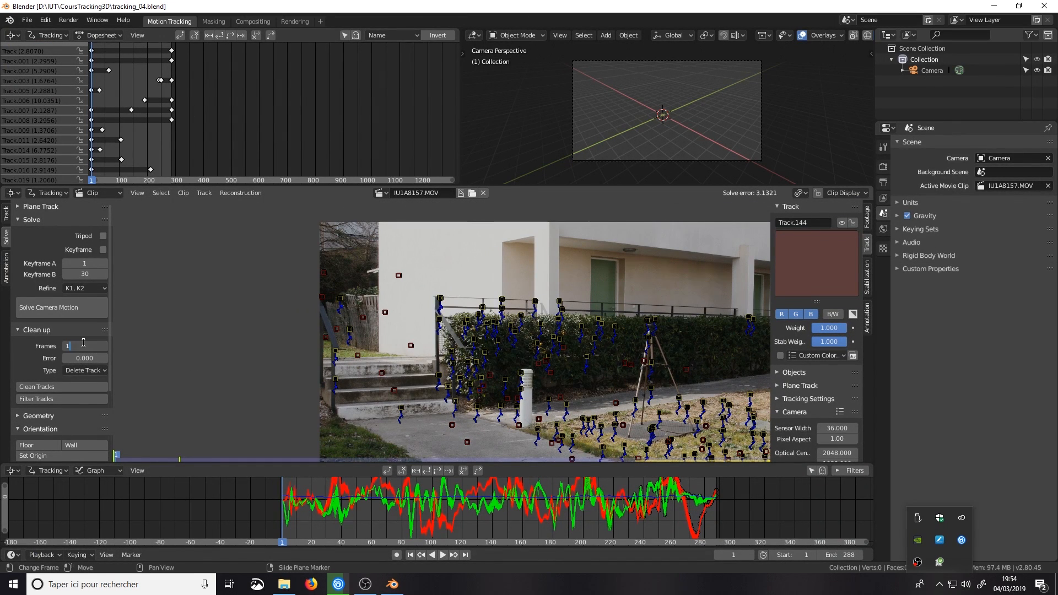
key("Return")
left_click(83, 357)
double_click(78, 347)
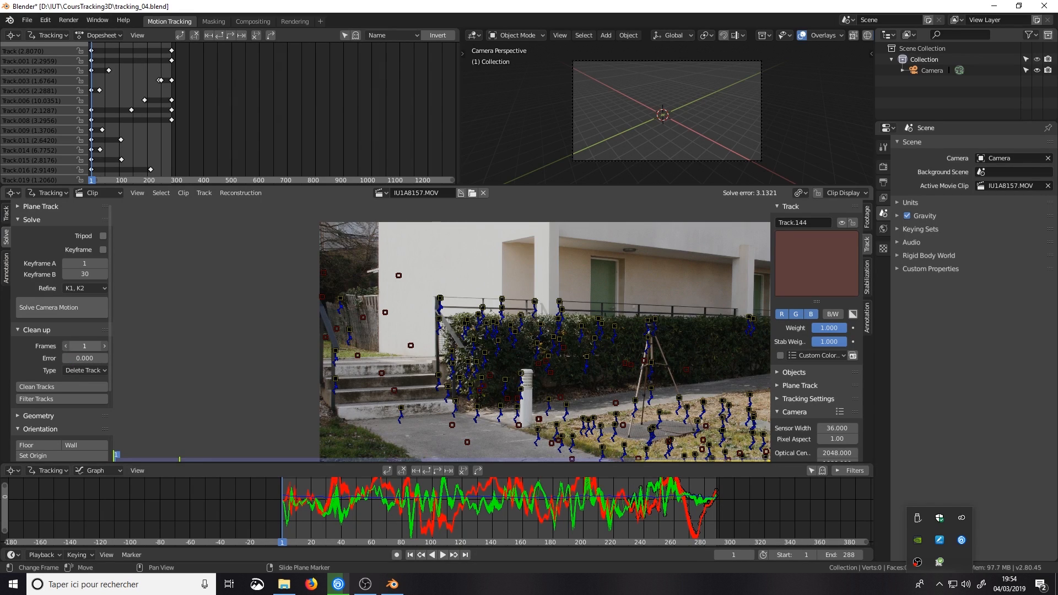
type("0")
double_click(78, 358)
type(".")
key("BackSpace")
type("3")
key("Return")
left_click(62, 386)
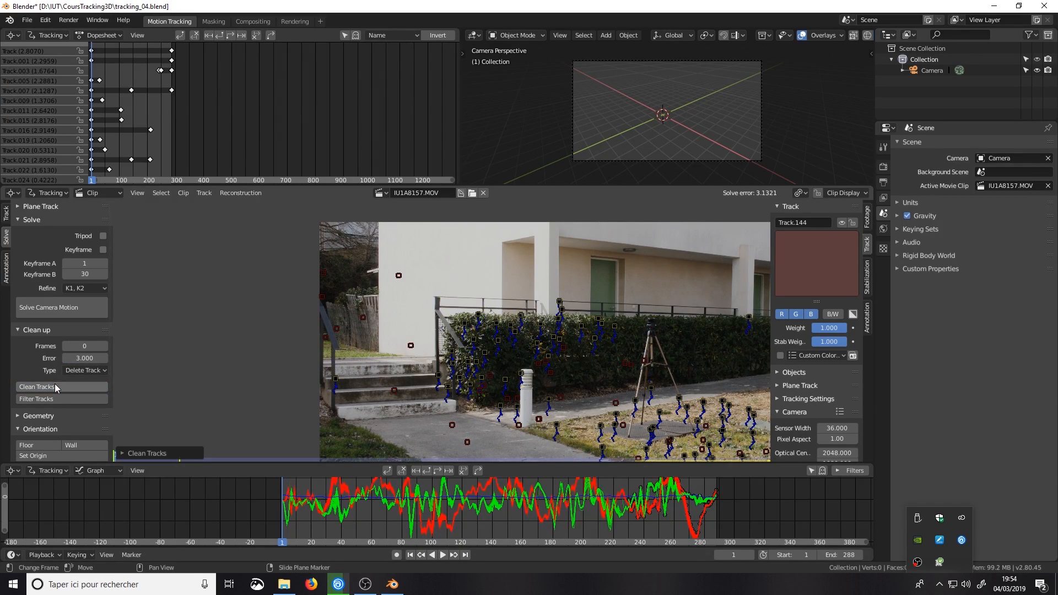
Change the clean-up action type to Select.
scroll(440, 349, "down", 1)
left_click(81, 370)
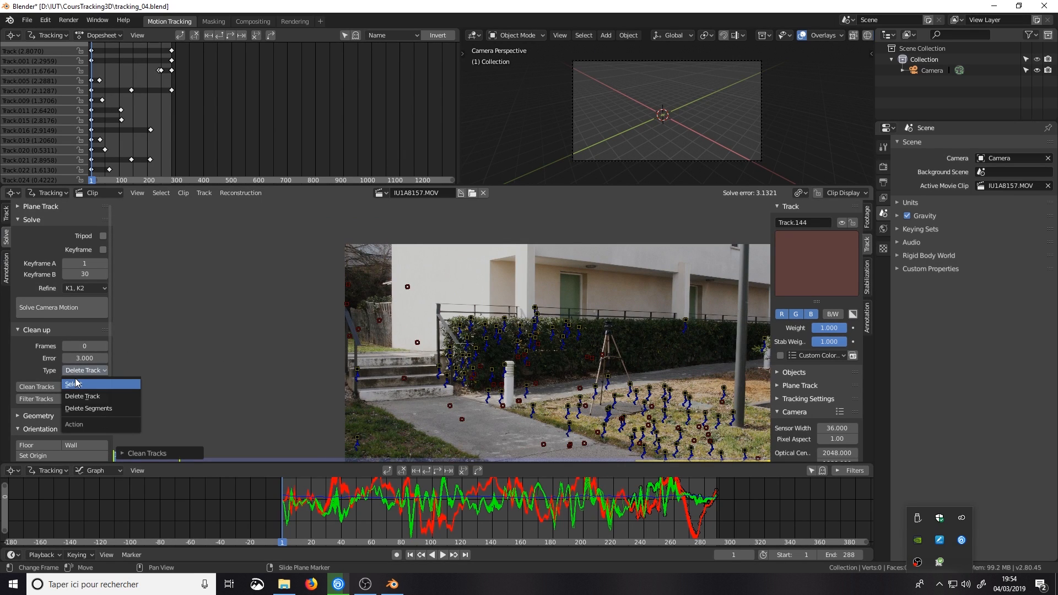
left_click(78, 384)
Solve the camera motion with the cleaned tracks and save tracking_04.blend.
left_click(65, 310)
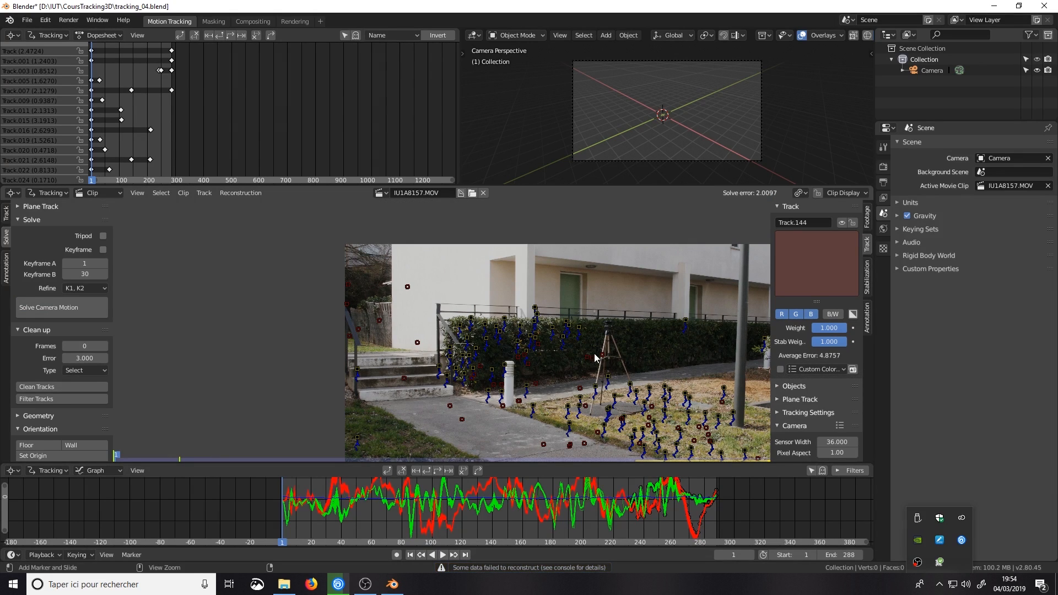
key("ctrl+s")
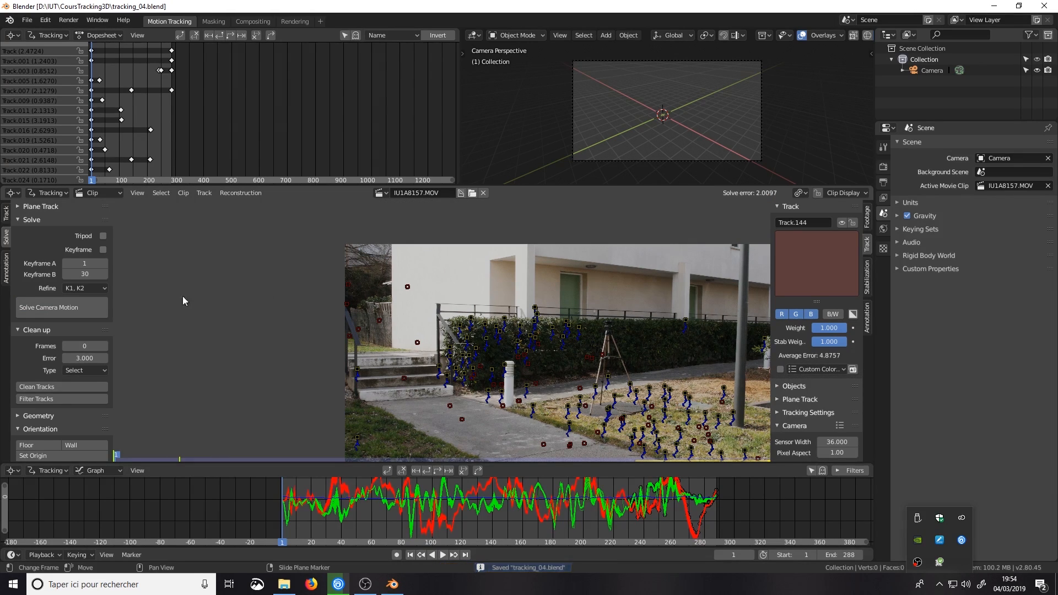
Set the clean-up error threshold to 1.5, select the tracks above it with Clean Tracks, and delete them.
left_click(77, 358)
type("1")
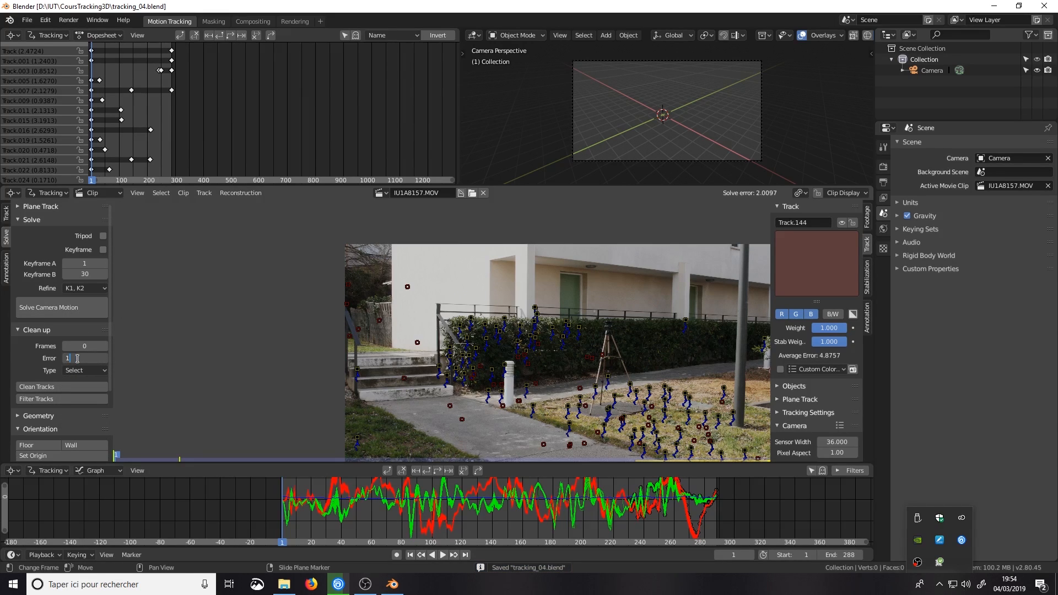
type(".5")
key("Return")
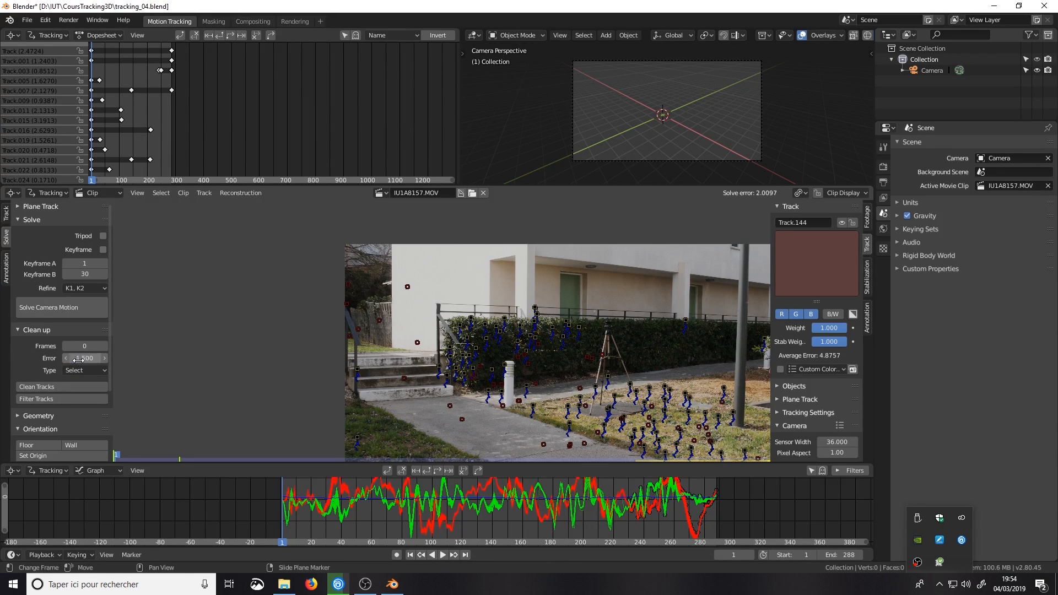
left_click(75, 387)
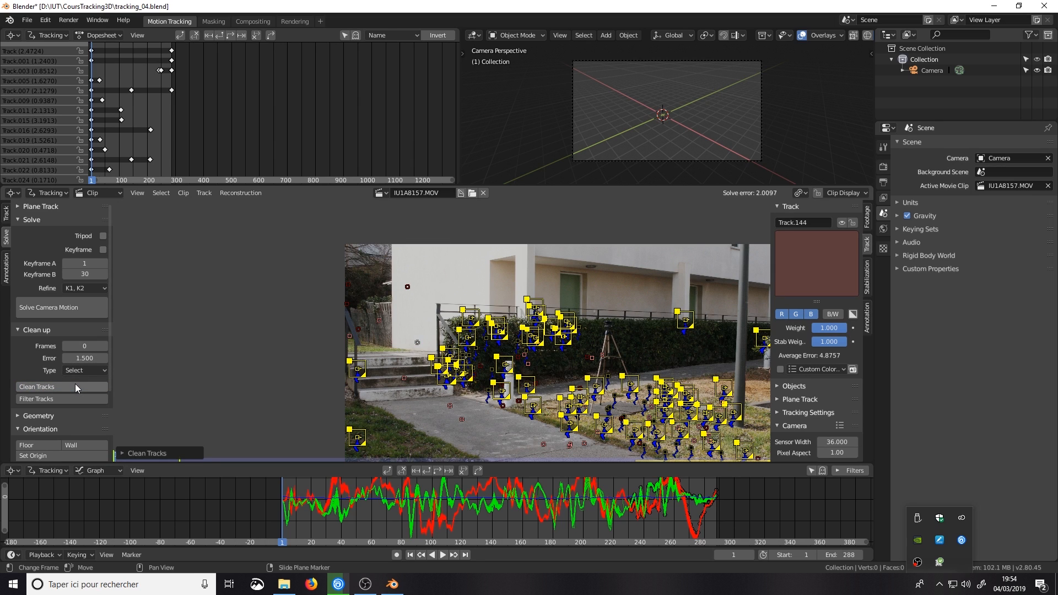
key("Delete")
left_click(573, 355)
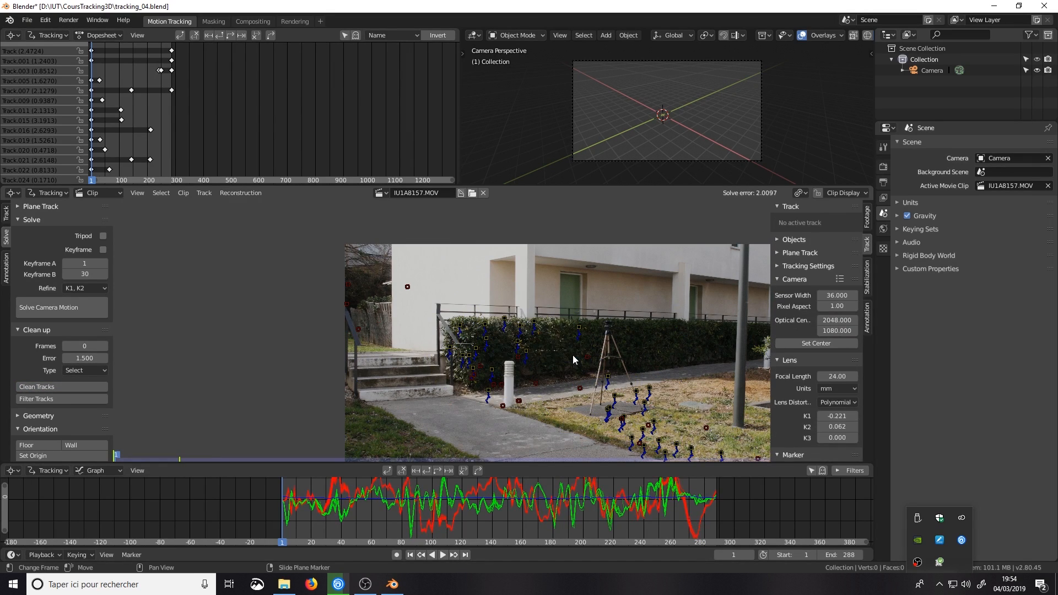
Solve the camera motion, and relaunch Blender with the recent file tracking_04.blend.
left_click(57, 307)
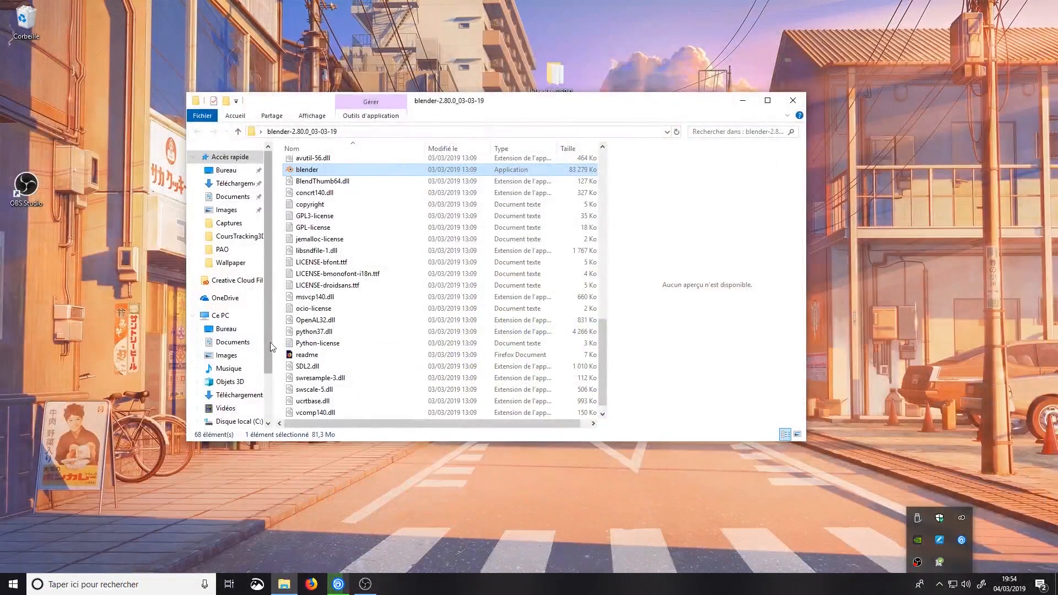
double_click(309, 170)
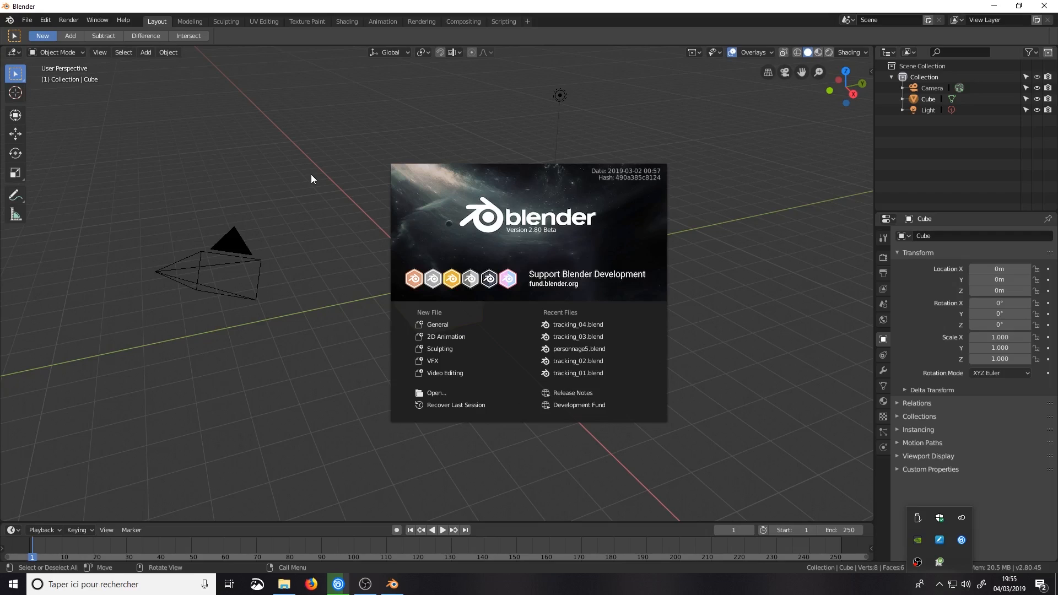
left_click(561, 323)
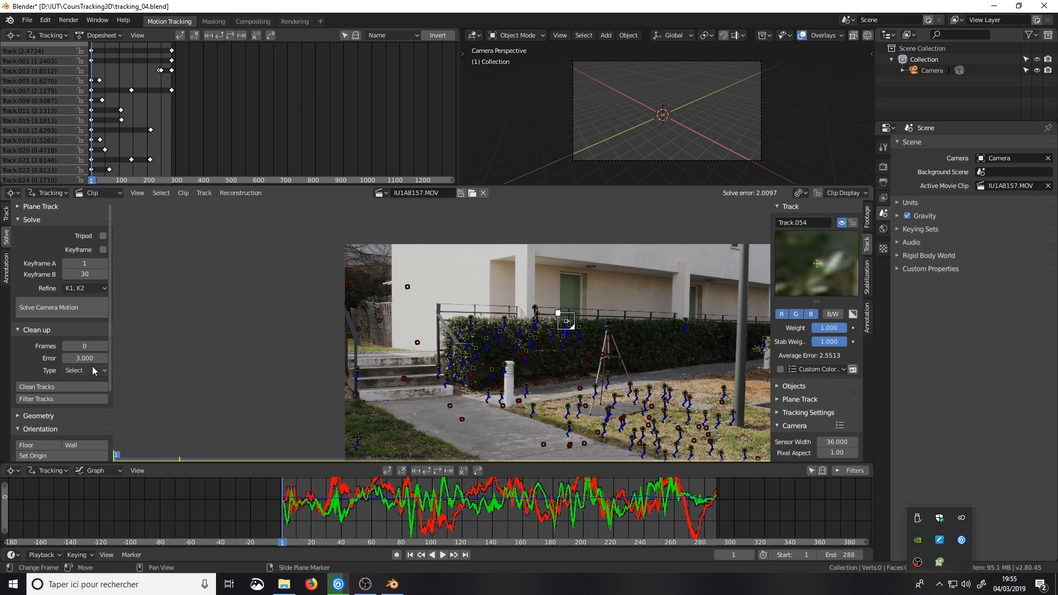
Set the clean-up error threshold to 1.5, select the inaccurate tracks with Clean Tracks, and save tracking_04.blend.
left_click(85, 357)
type("1.5")
key("Return")
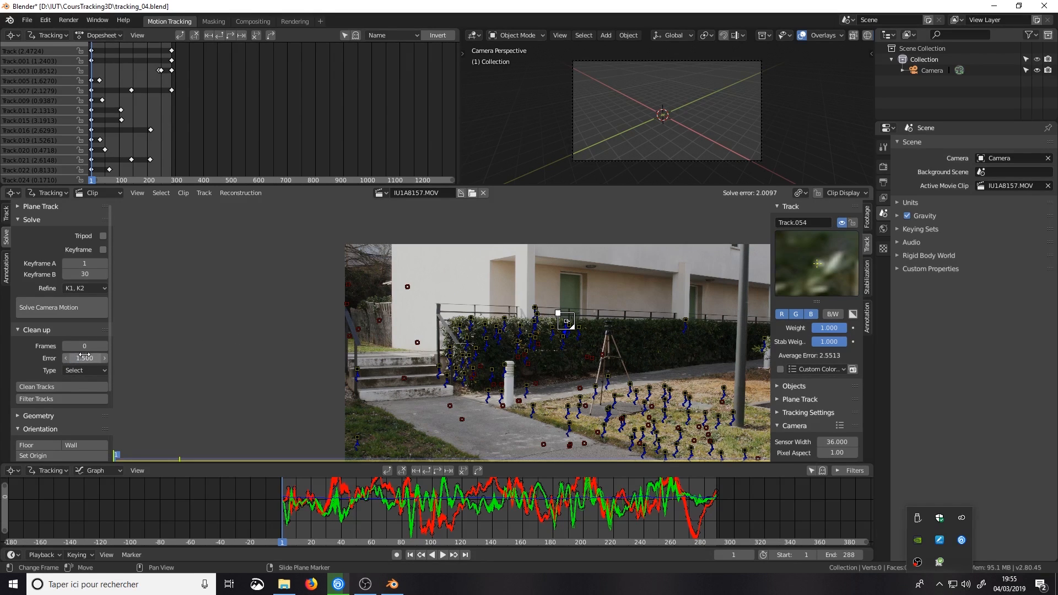
left_click(68, 385)
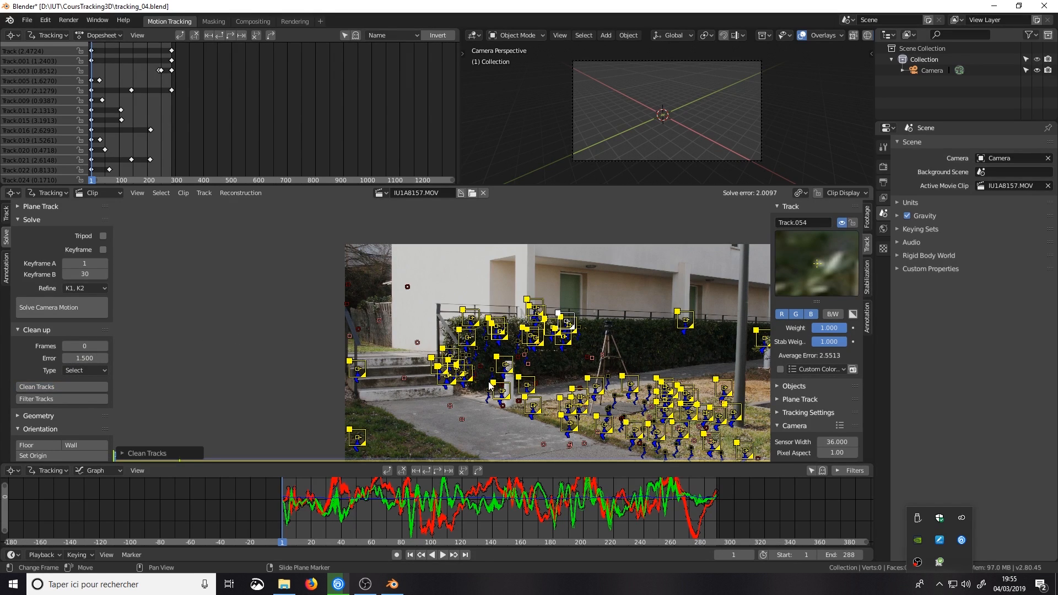
key("ctrl+s")
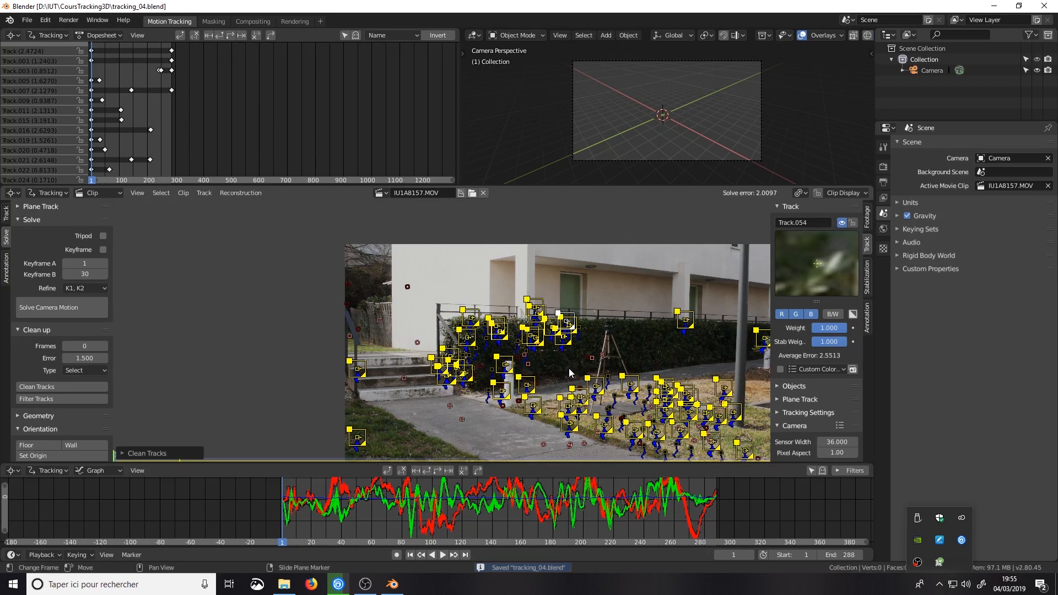
Change the clean-up action to Delete Track, remove the tracks above the error threshold, and save the file.
left_click(70, 371)
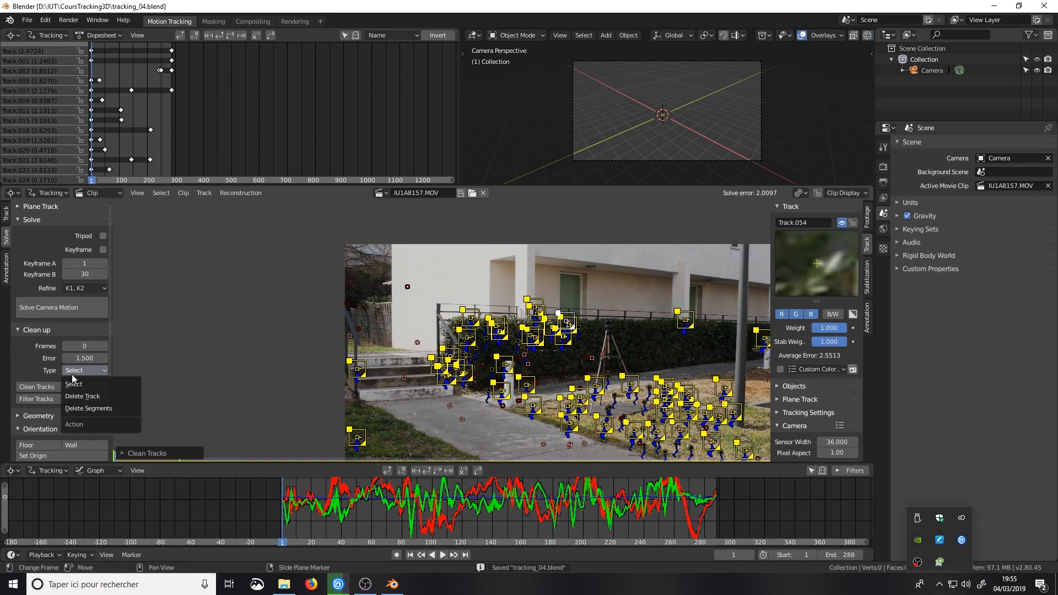
left_click(78, 397)
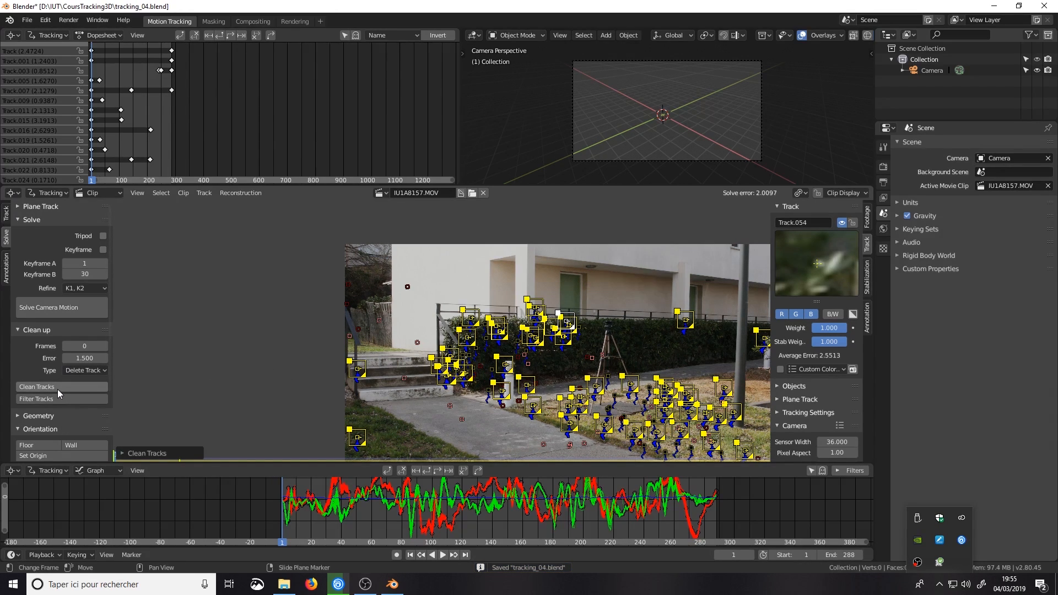
left_click(57, 389)
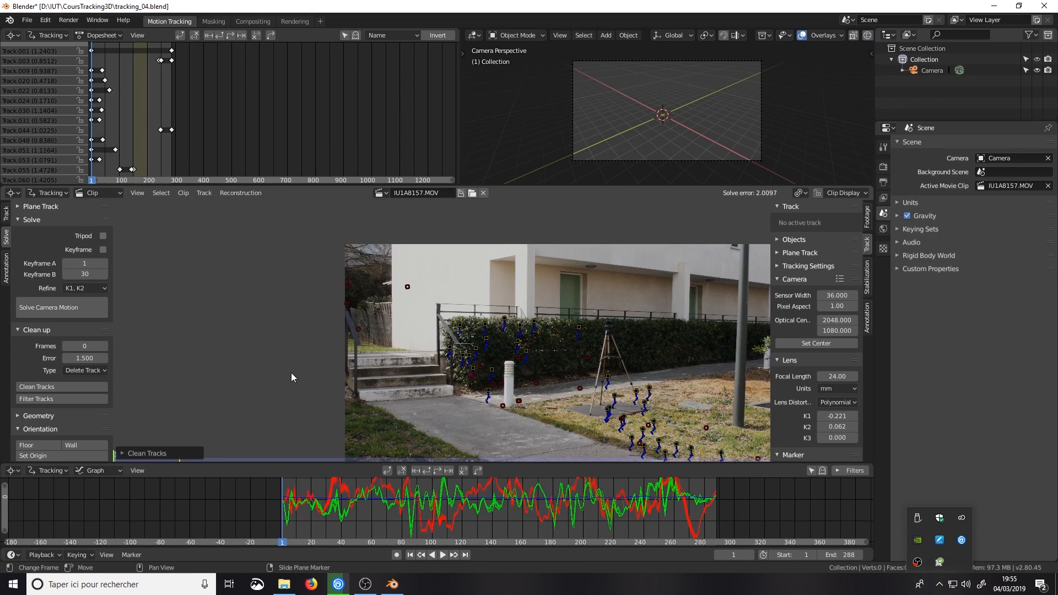
key("ctrl+s")
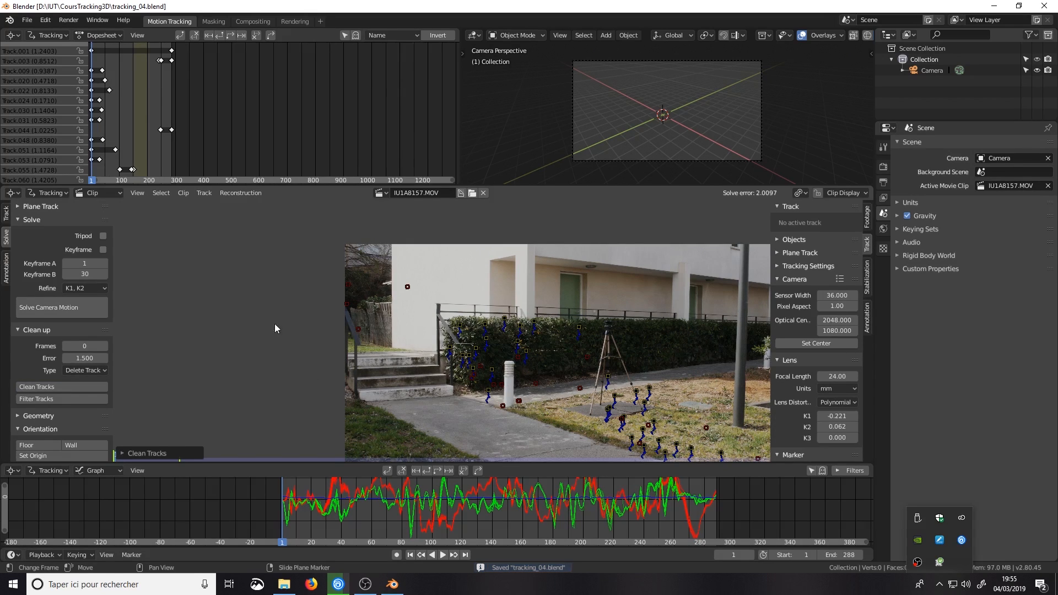
Solve the camera motion with the cleaned tracks and check the average error of individual tracks on the hedge.
left_click(61, 306)
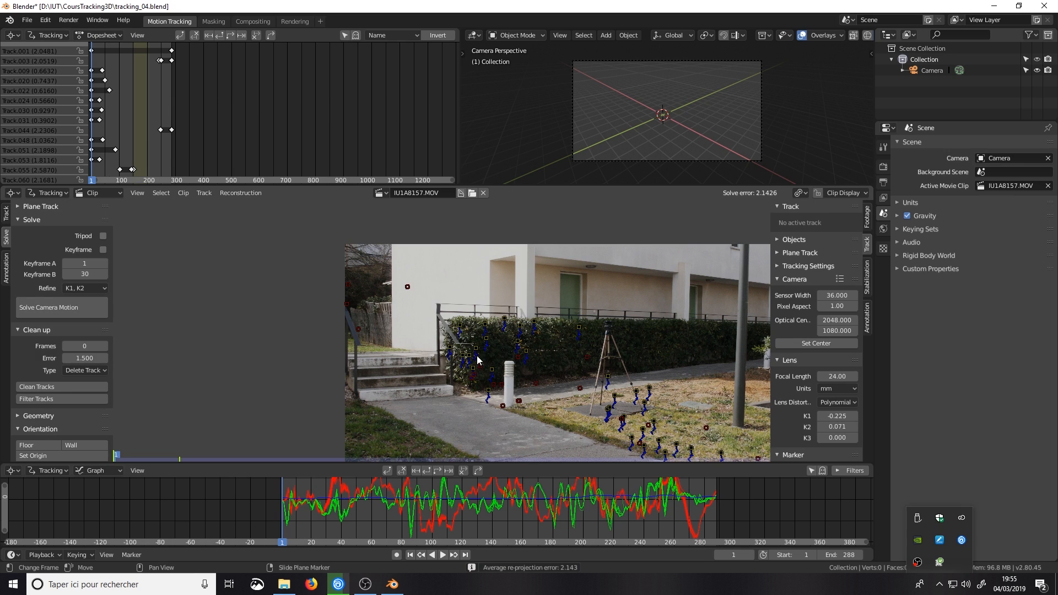
scroll(705, 264, "up", 2)
left_click(659, 323, "ctrl")
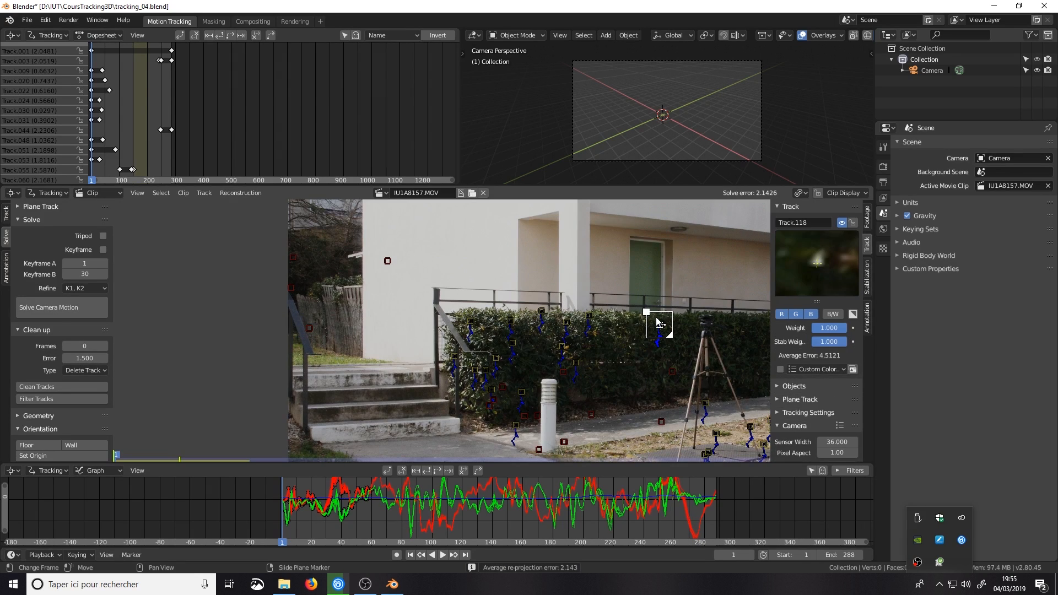
left_click(673, 371)
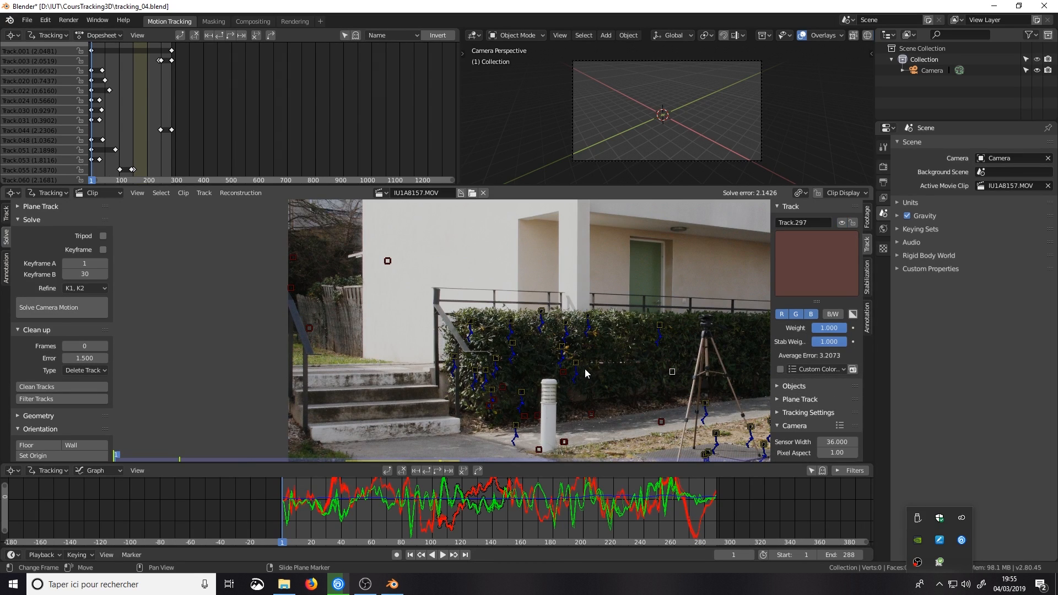
left_click(563, 373)
left_click(562, 346)
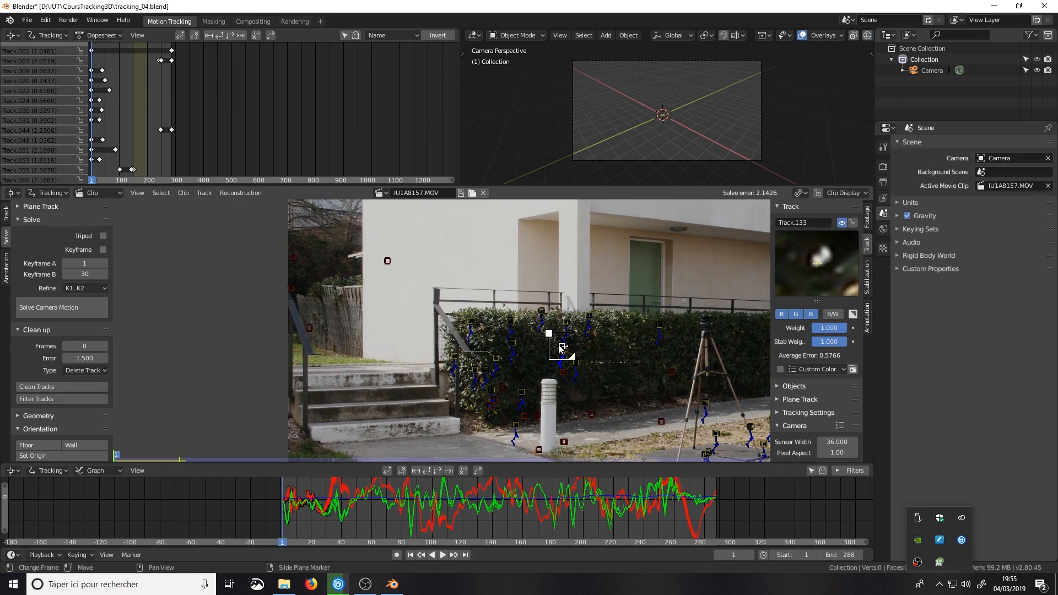
Set the clean-up error threshold to 1 with the Select action, run Clean Tracks, and delete the selected tracks.
left_click(89, 358)
type("1")
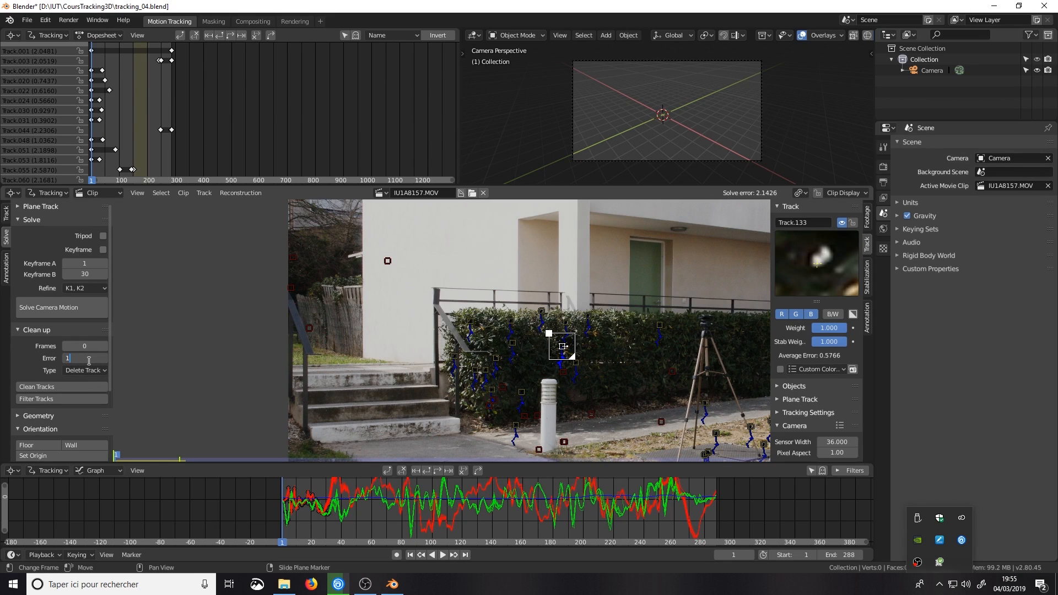
key("Return")
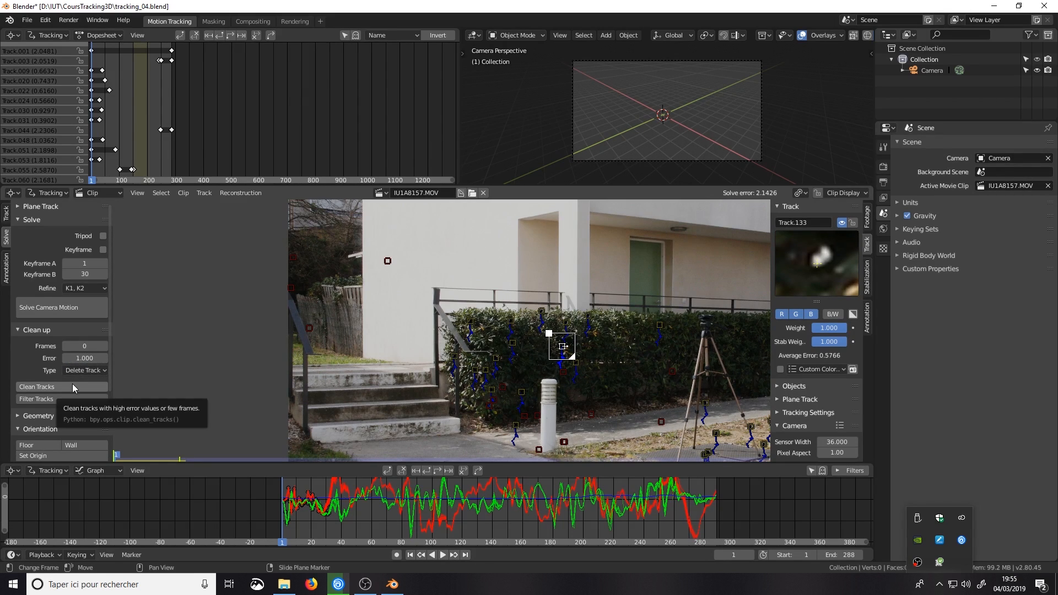
left_click(76, 372)
left_click(74, 384)
left_click(50, 386)
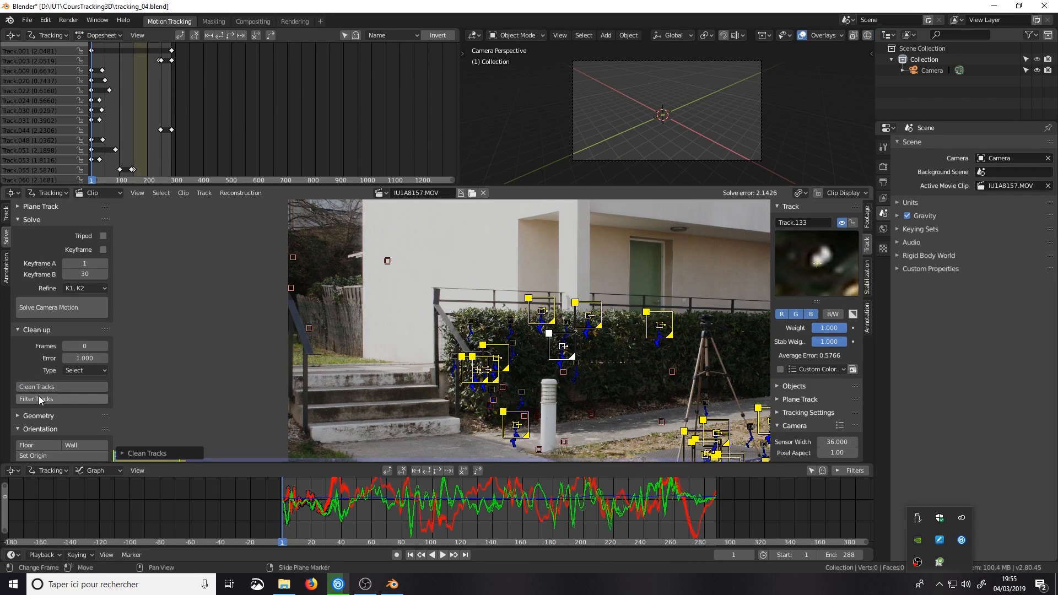
key("Delete")
Select all remaining tracks and solve the camera motion again.
scroll(564, 333, "down", 4)
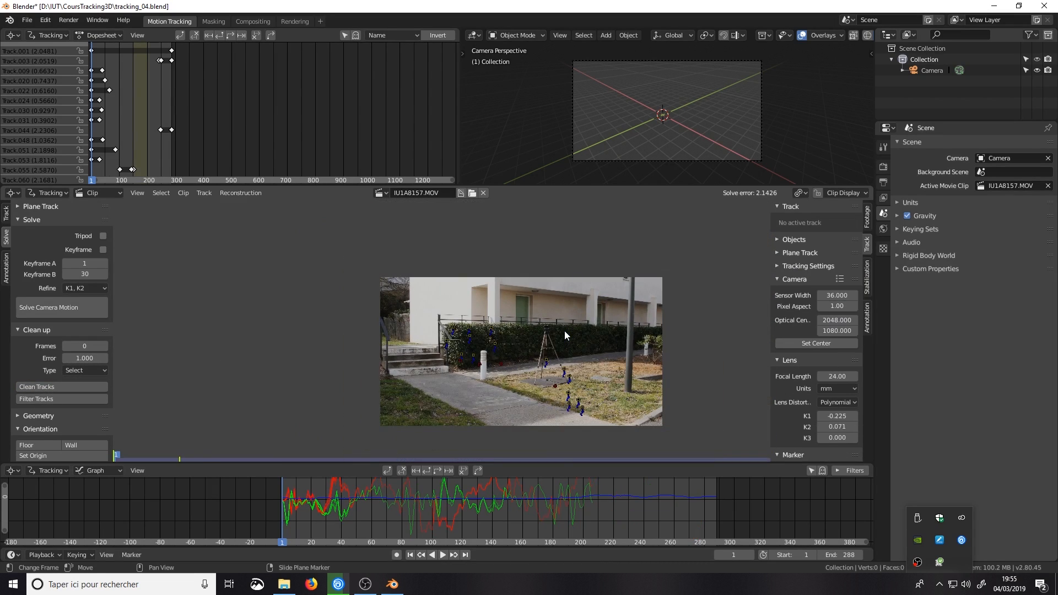
scroll(564, 330, "up", 4)
key("ctrl+z")
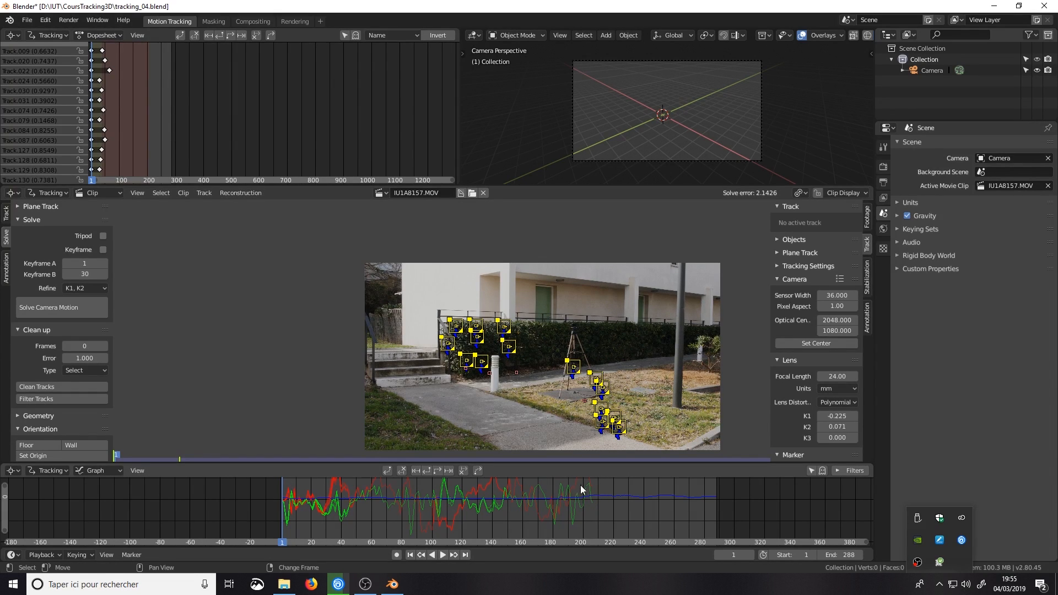
left_click(52, 309)
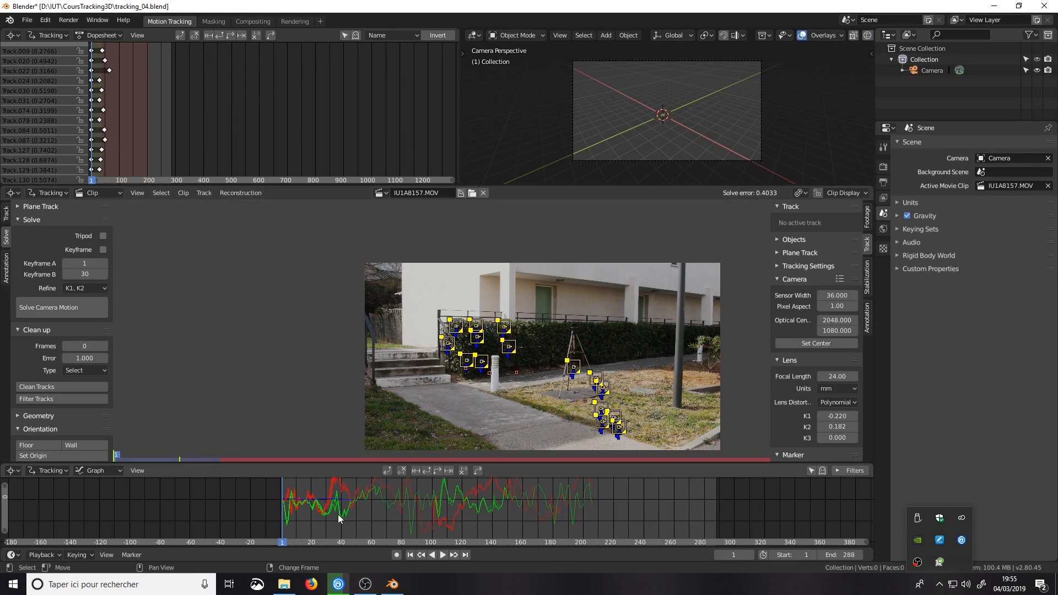
Scrub the clip through frame 42 to frame 49 to check the remaining tracks, and save tracking_04.blend.
right_click_drag(281, 540, 343, 518)
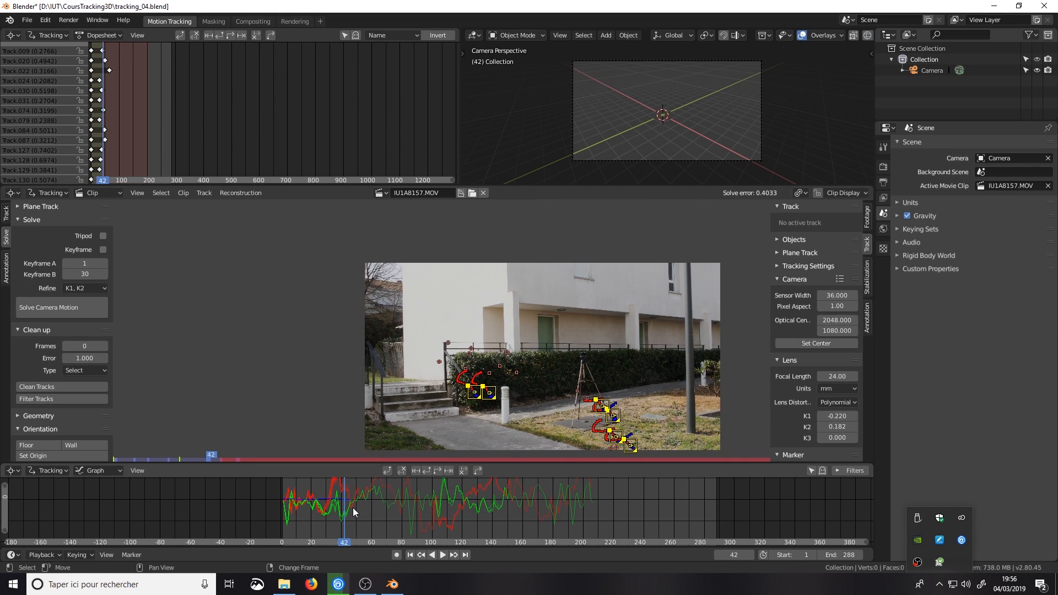
right_click(355, 508)
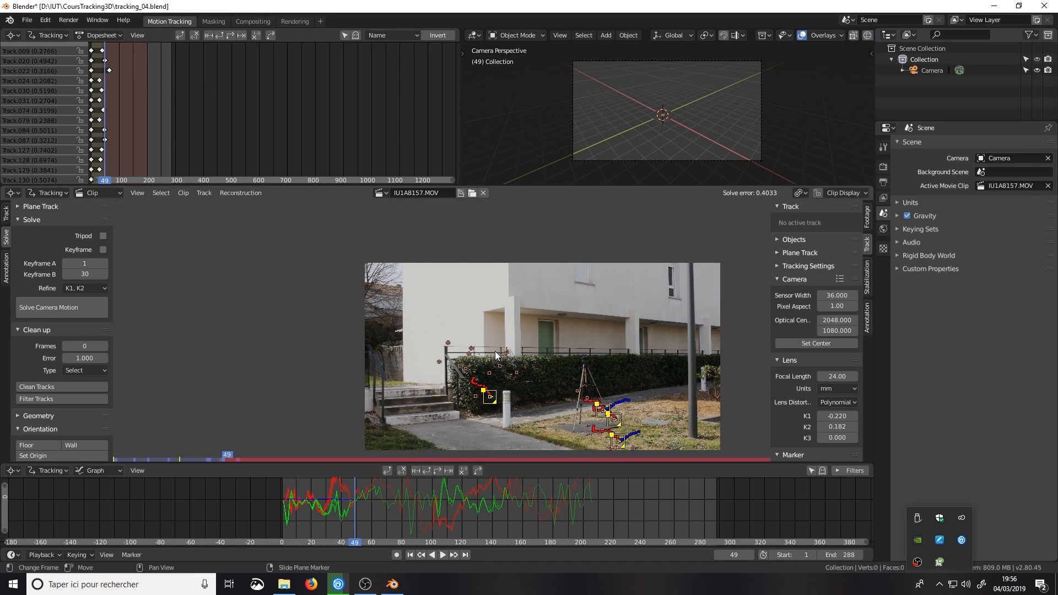
key("ctrl+s")
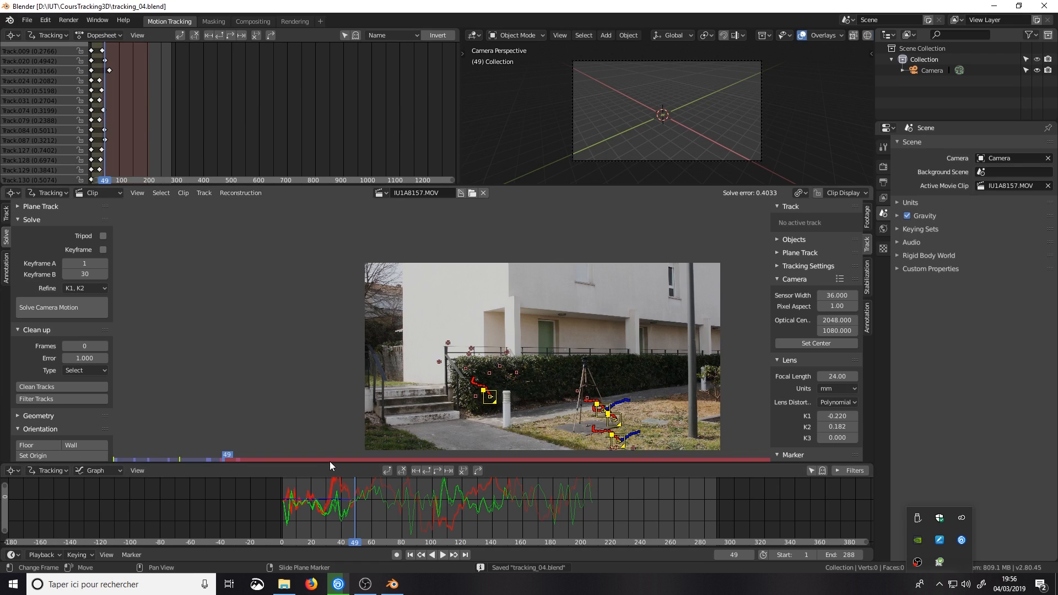
Enlarge the clip editor with the clean-up settings collapsed, and save tracking_04.blend at frame 1.
left_click_drag(334, 463, 326, 495)
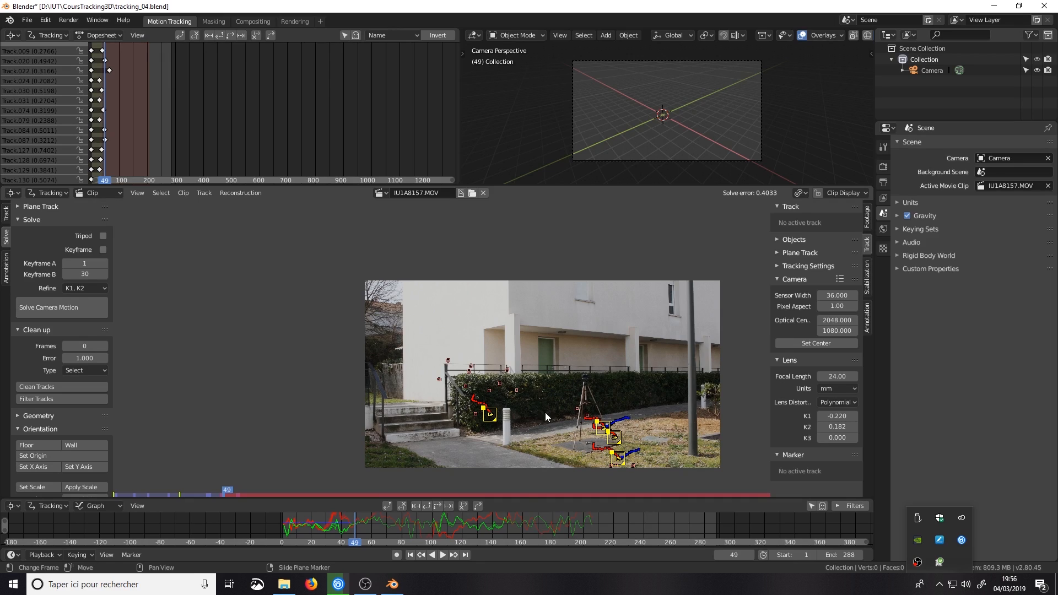
left_click(412, 556)
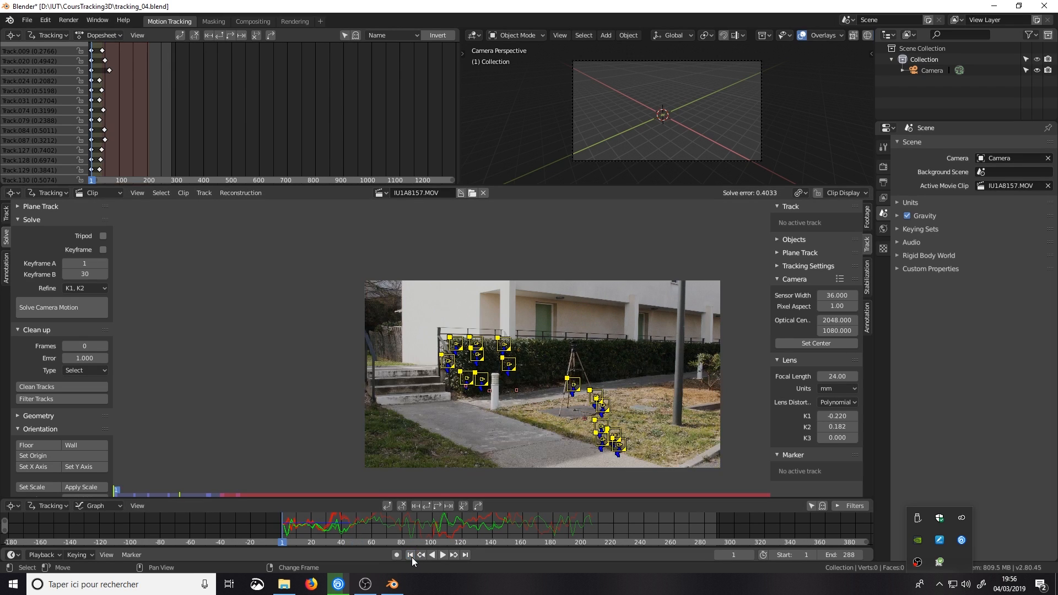
left_click(15, 329)
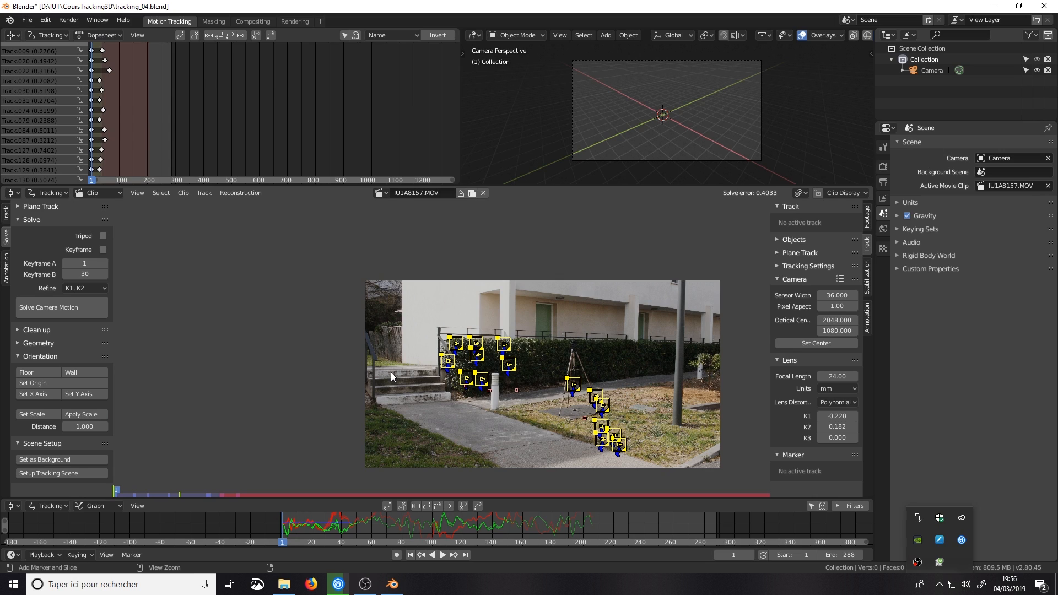
key("ctrl+s")
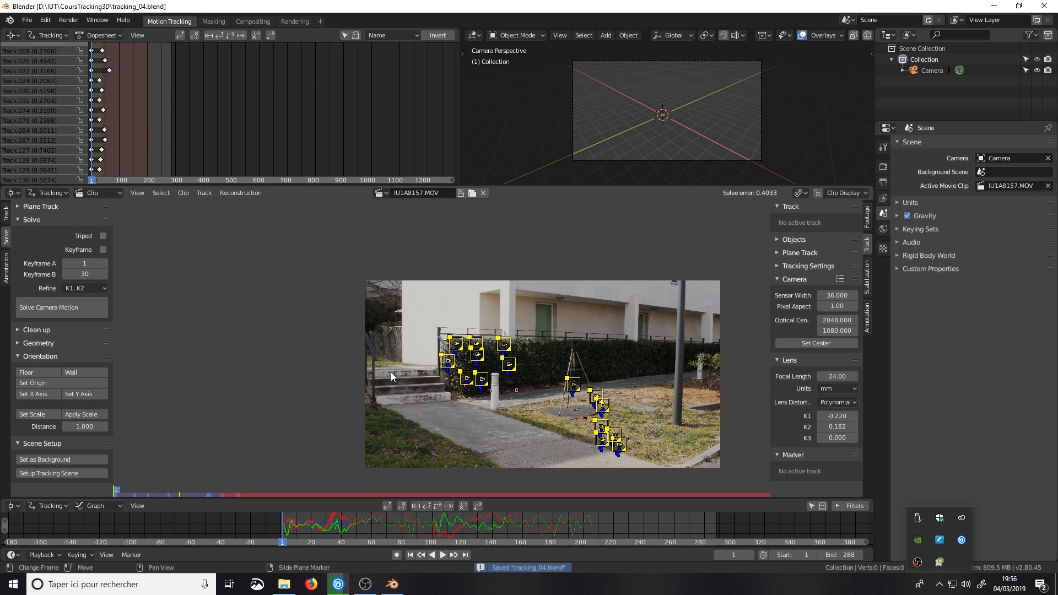
left_click(17, 343)
left_click(17, 343)
scroll(606, 398, "up", 1)
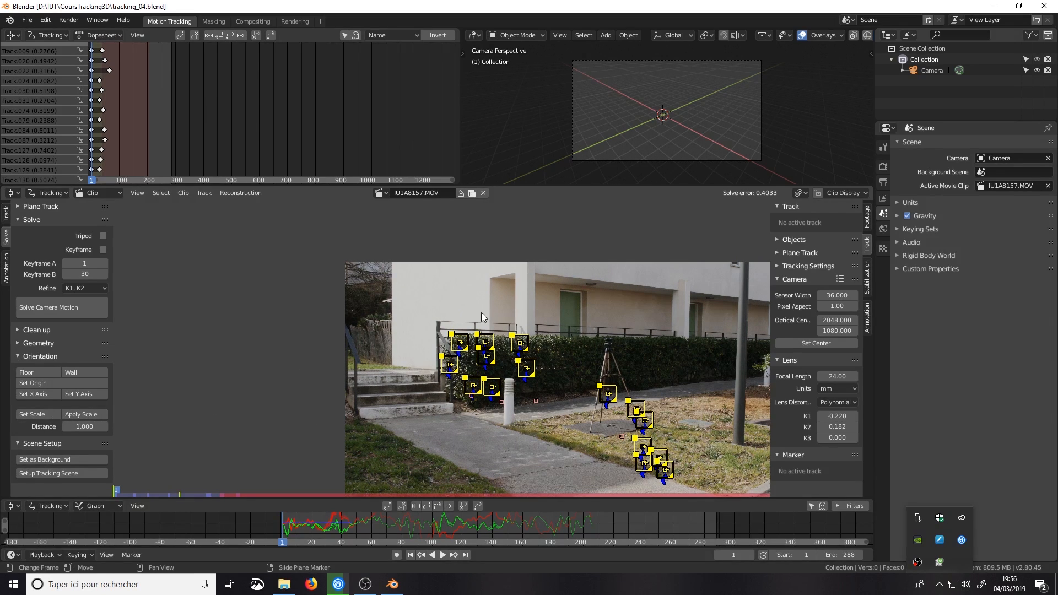
left_click(465, 345, "shift")
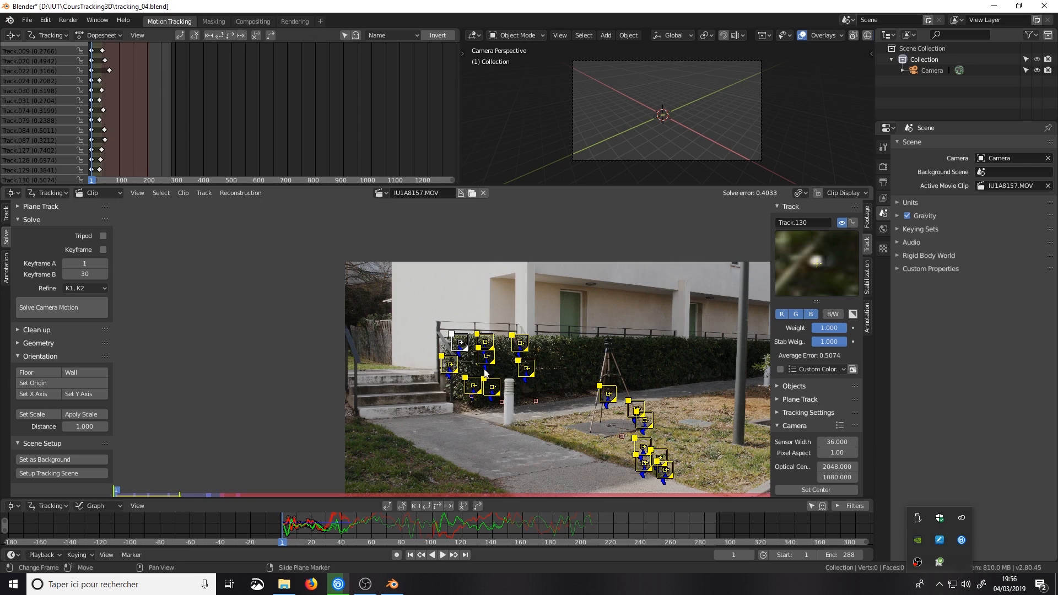
left_click(524, 346, "shift")
left_click(456, 343, "shift")
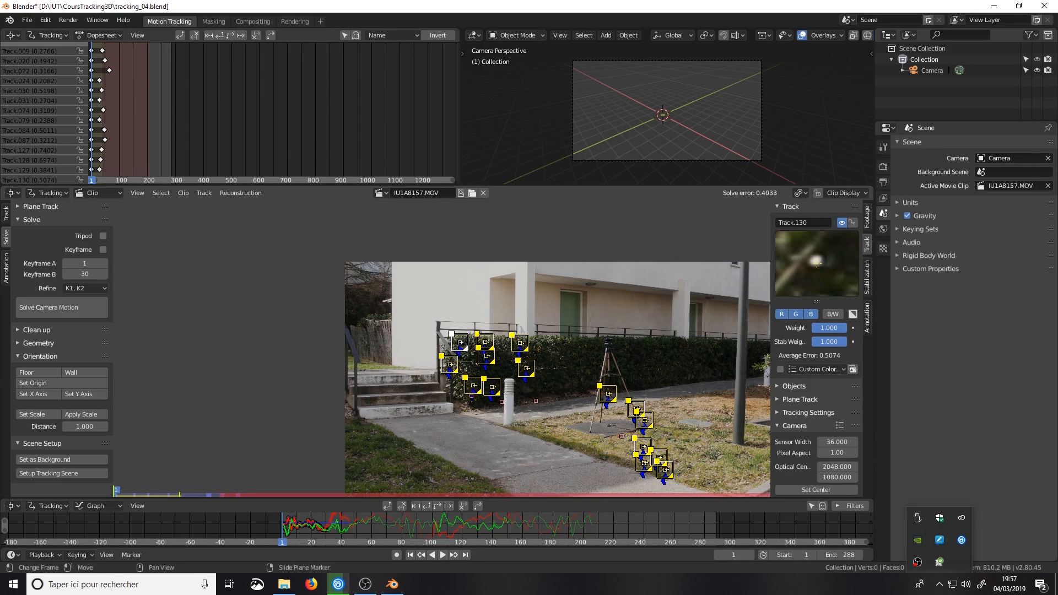
Select only Track.130 and Track.127 along the hedge's upper edge, and set the scene scale with a distance of 1.5 between them.
left_click(530, 399)
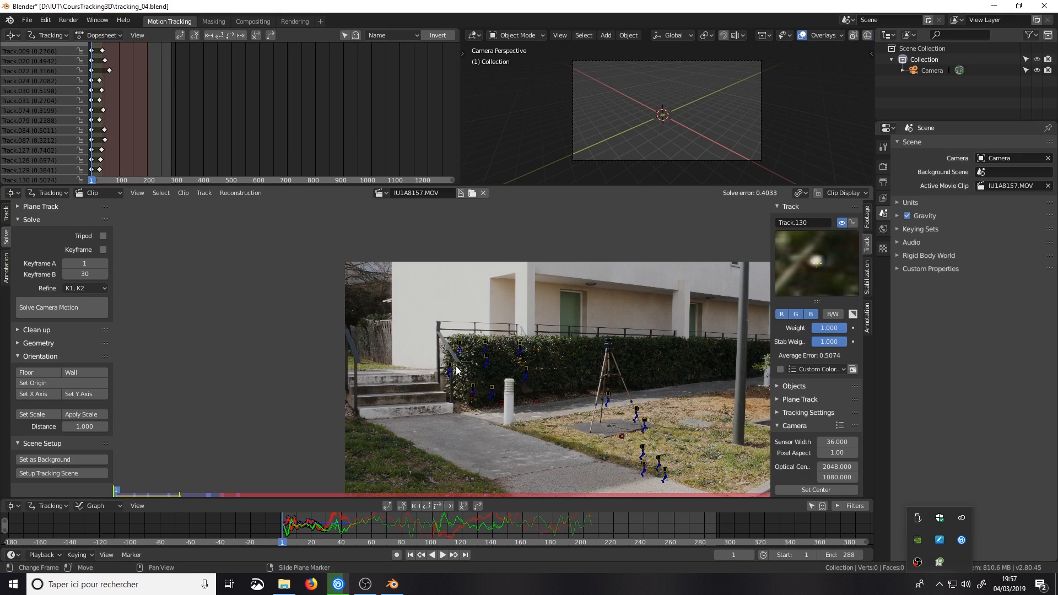
left_click(460, 343)
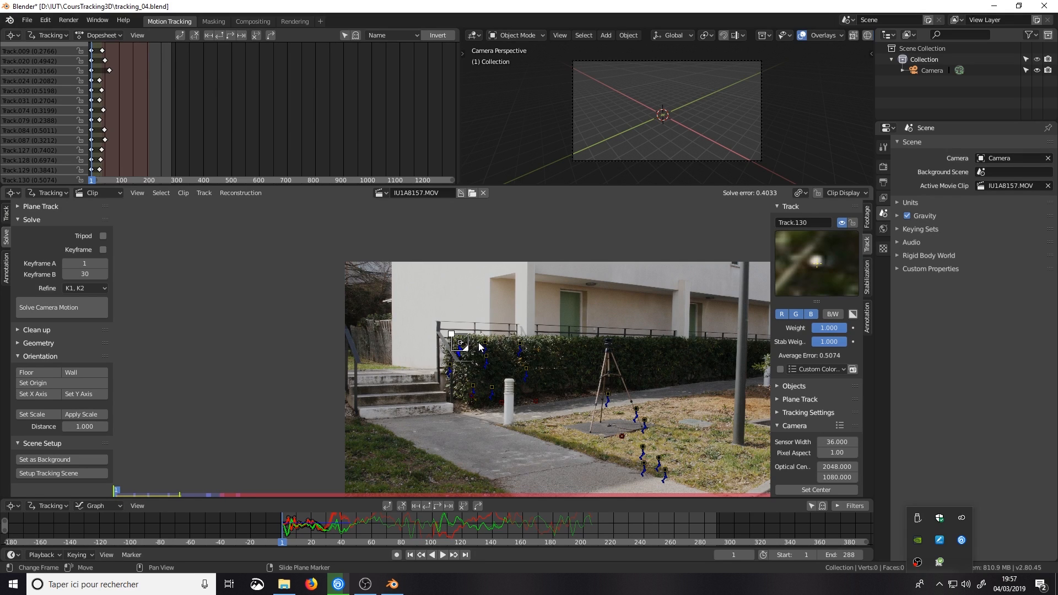
left_click(519, 343, "shift")
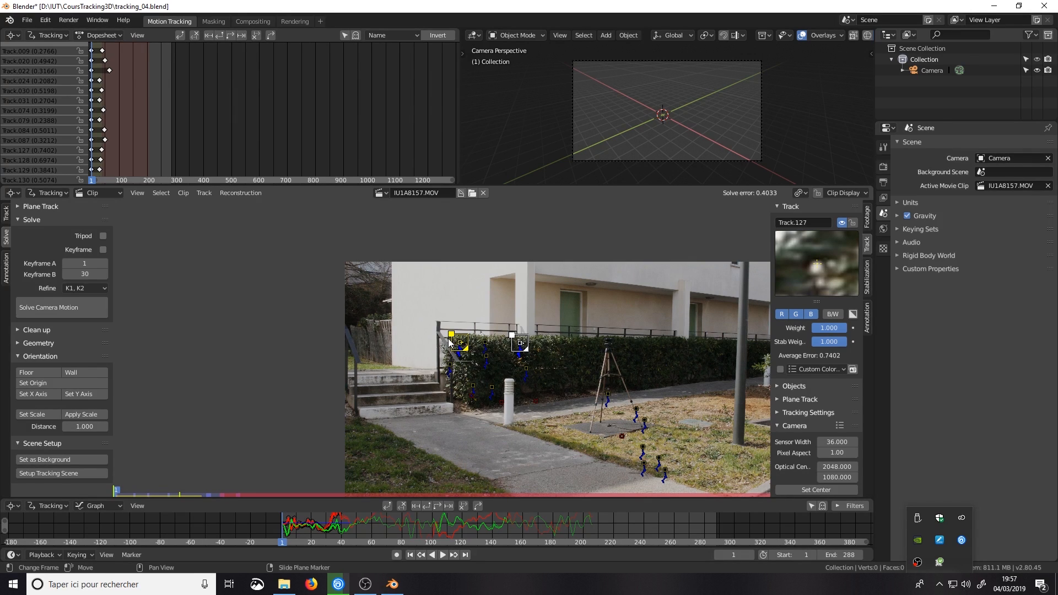
left_click(84, 427)
type("1.0")
key("BackSpace")
type("5")
key("Return")
left_click(42, 418)
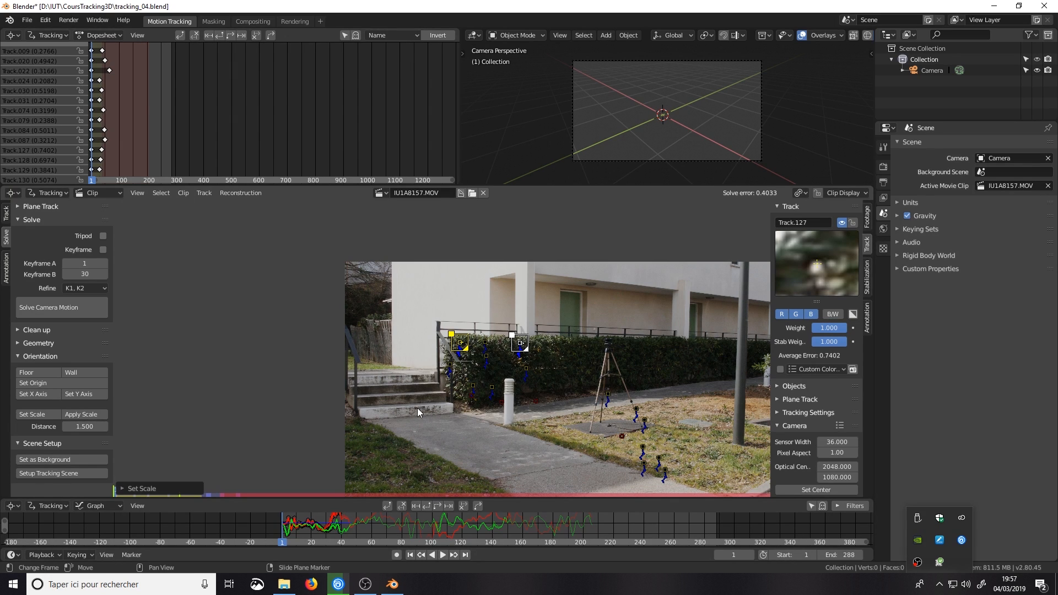
scroll(643, 434, "up", 4)
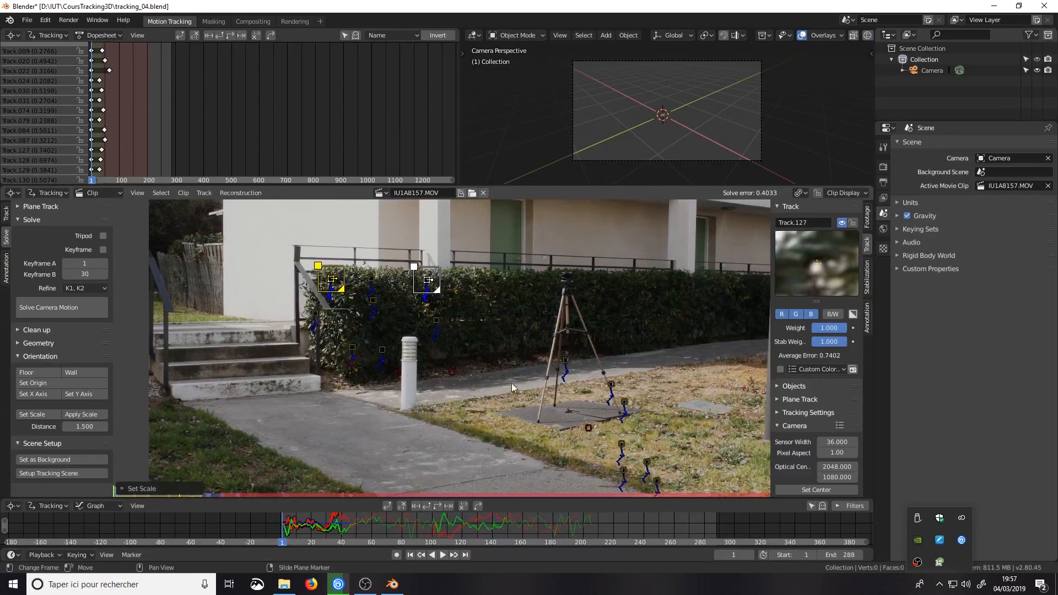
Inspect the error curves of Track.259 in front of the tripod's mat and Track.084 low in the hedge.
left_click(589, 428)
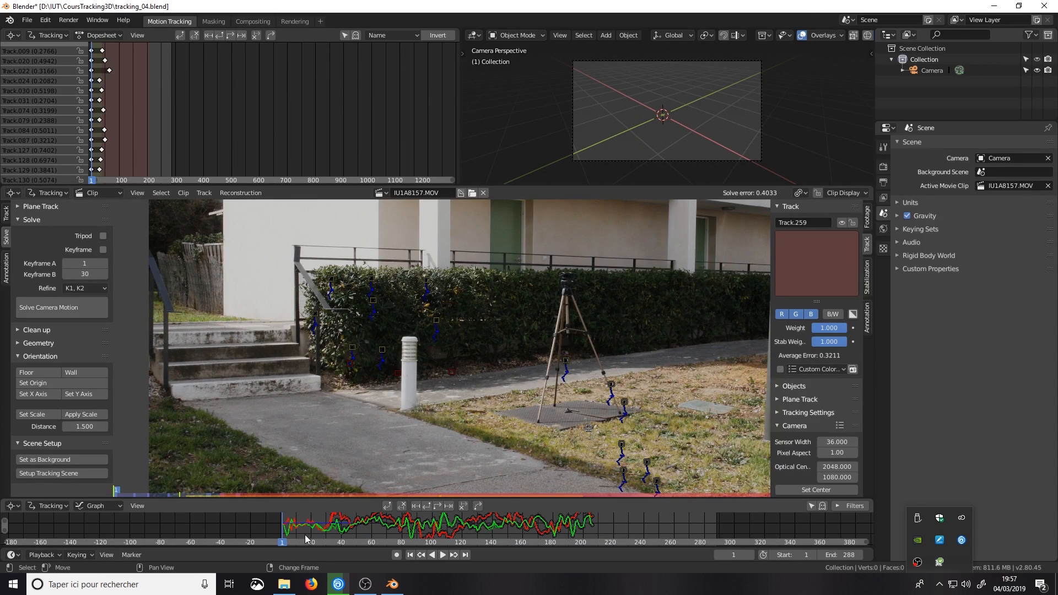
left_click(368, 536)
left_click(590, 426)
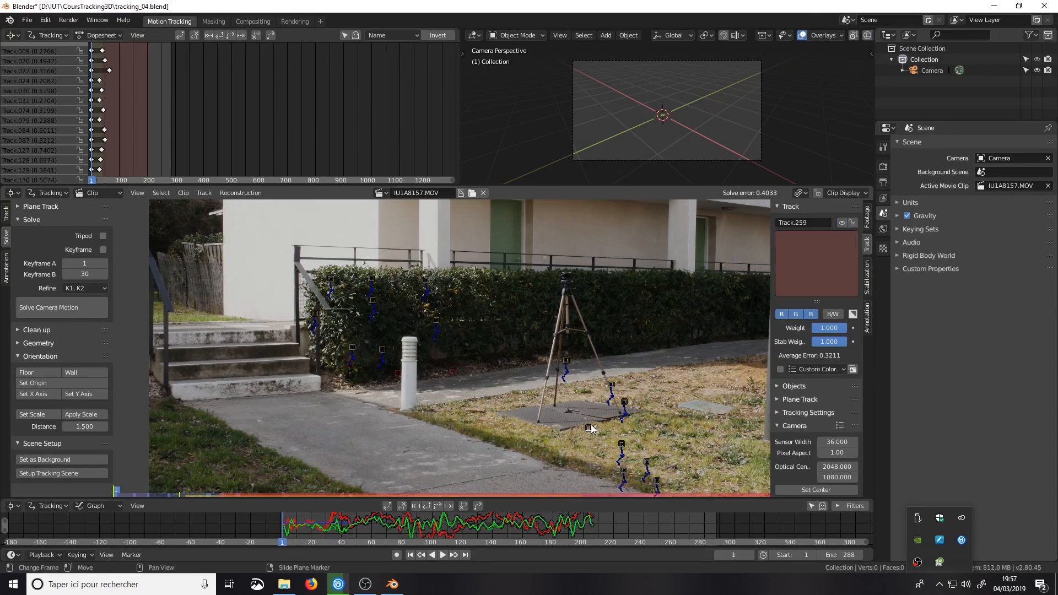
left_click(349, 534)
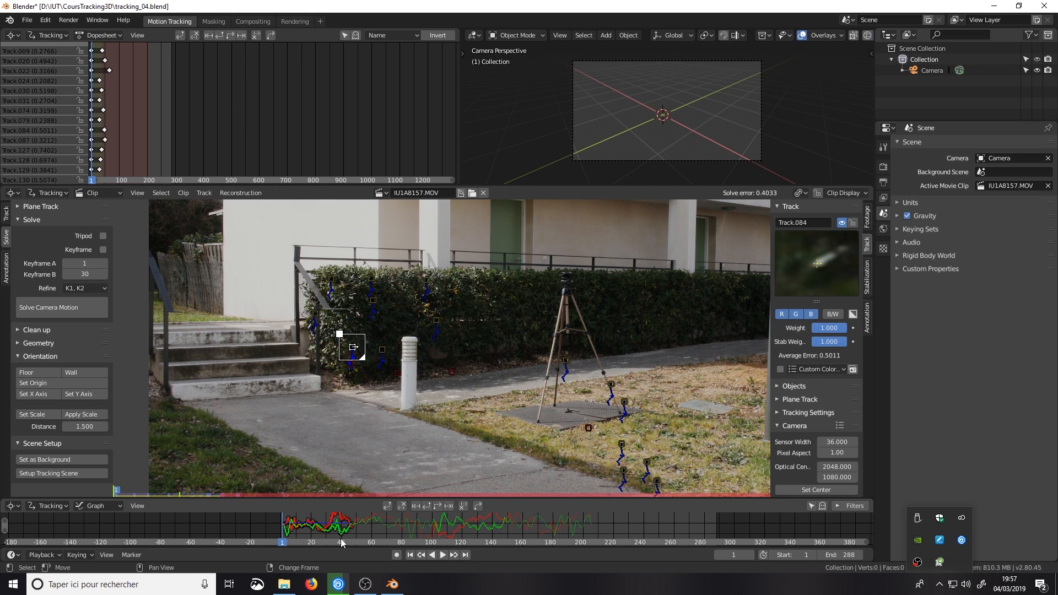
Examine the mat under the tripod close up at frame 41 for a usable tracking detail.
left_click(341, 542)
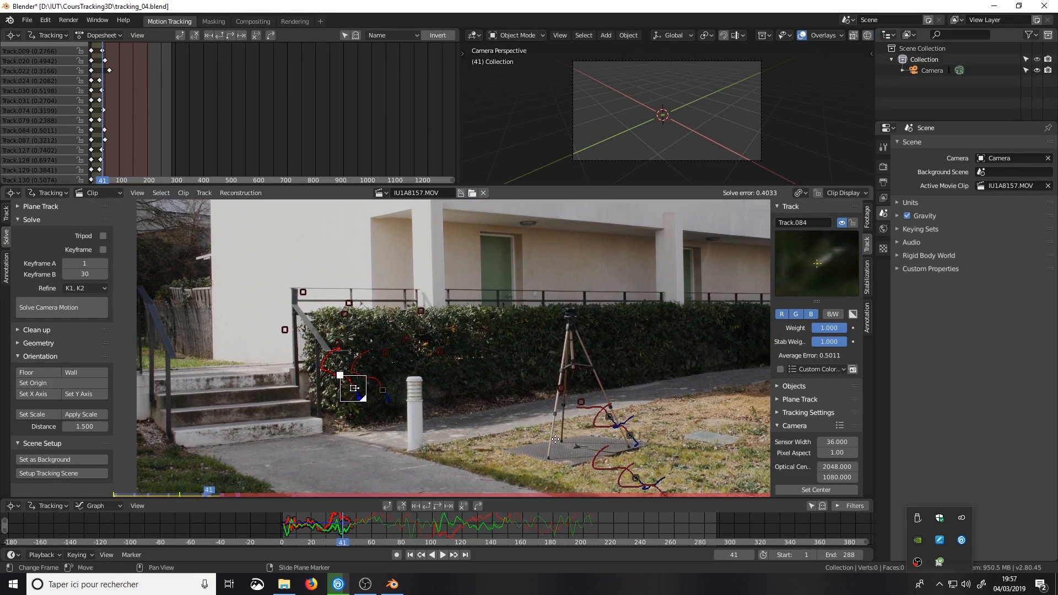
middle_click_drag(555, 439, 478, 391)
scroll(510, 383, "up", 2)
scroll(629, 429, "up", 2)
scroll(455, 382, "up", 3)
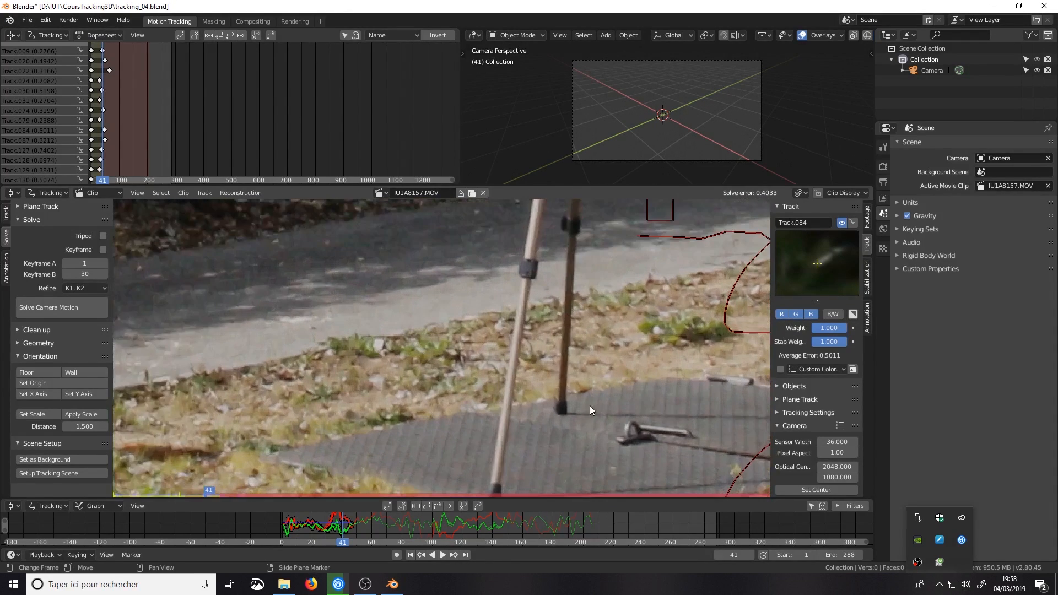
middle_click_drag(602, 408, 520, 394)
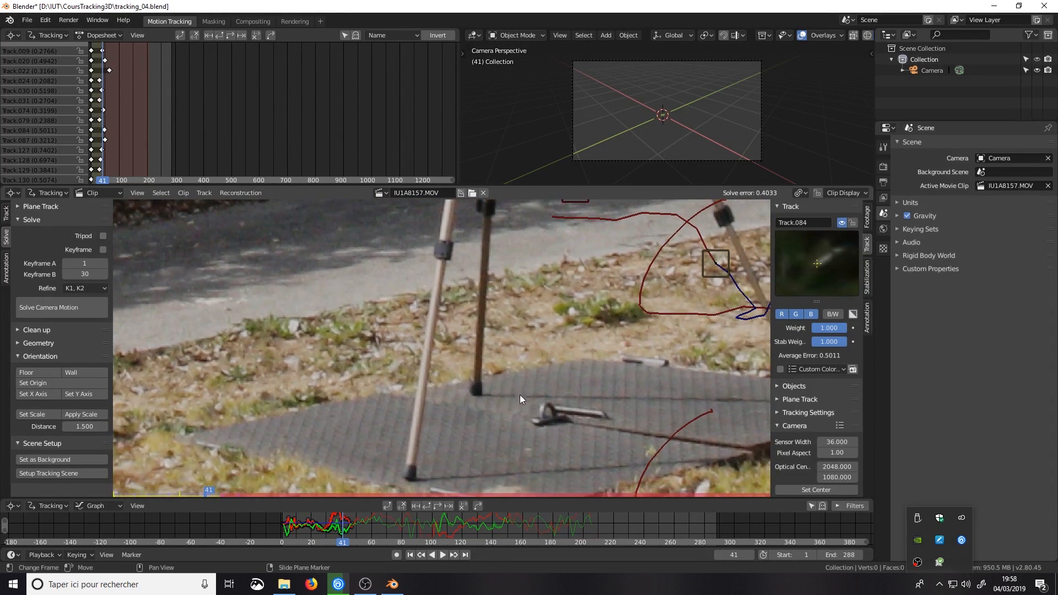
Return to frame 1 and add a tracking marker at the end of the metal tool's handle on the tripod's mat.
left_click(414, 556)
scroll(494, 335, "down", 4)
middle_click_drag(494, 335, 491, 403)
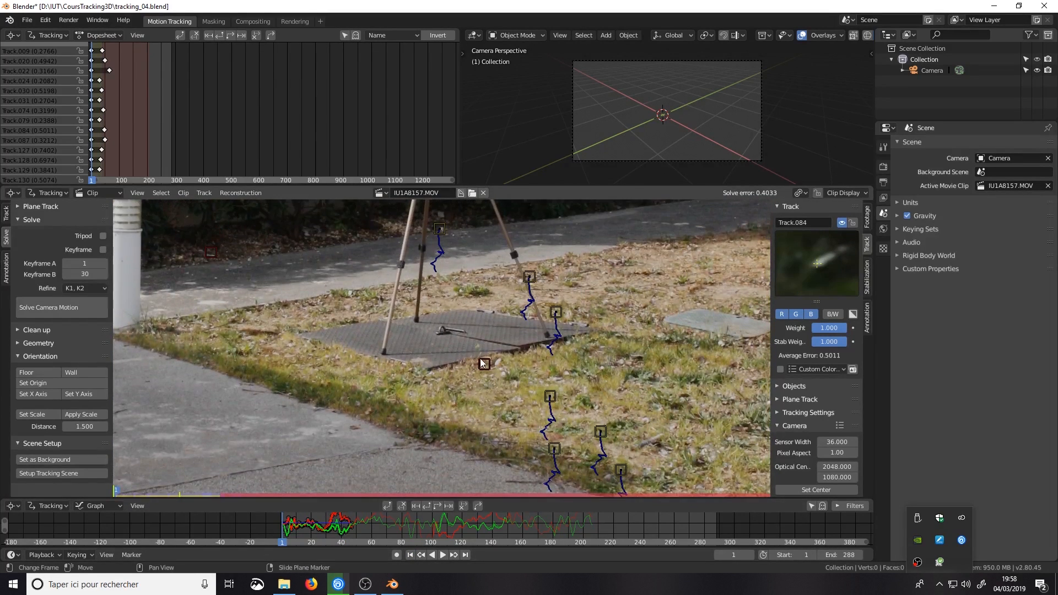
scroll(468, 333, "up", 6)
scroll(478, 375, "up", 1)
middle_click_drag(468, 333, 481, 374)
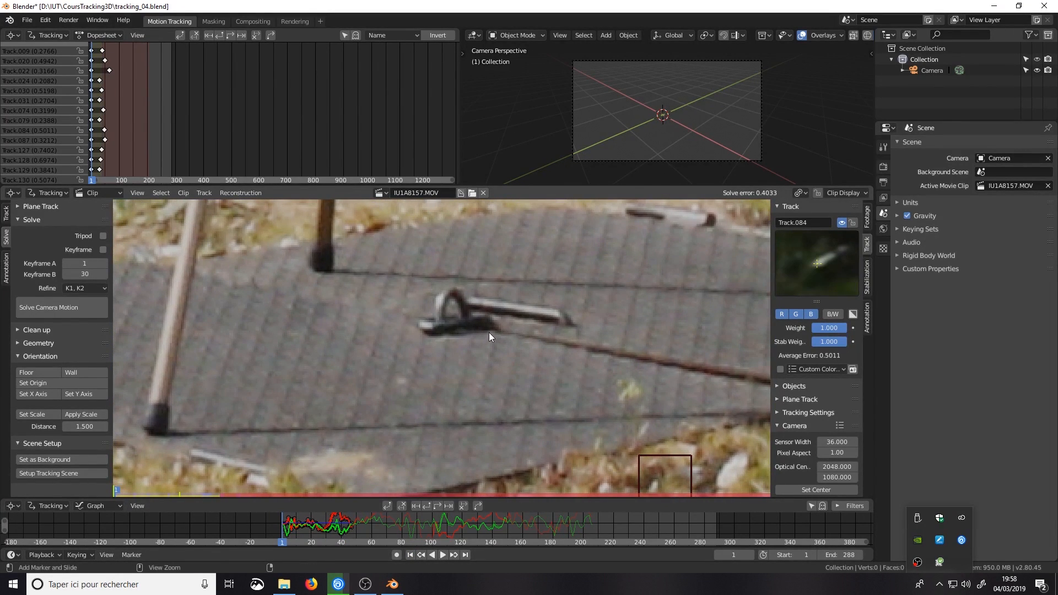
left_click(566, 325, "ctrl")
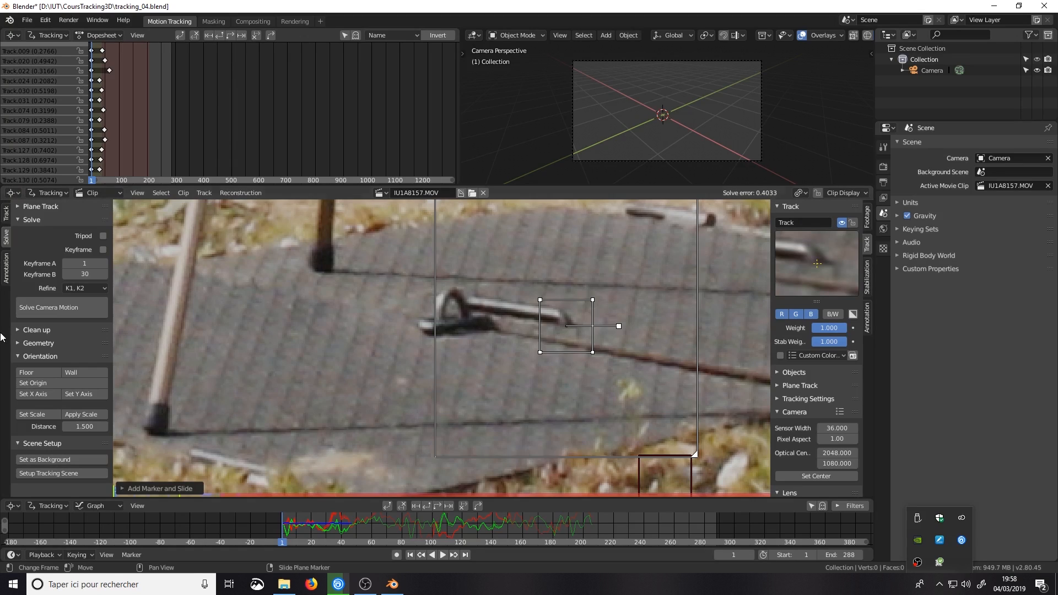
Track the marker at the tip of the metal hook on the mat forward through the clip.
left_click(6, 215)
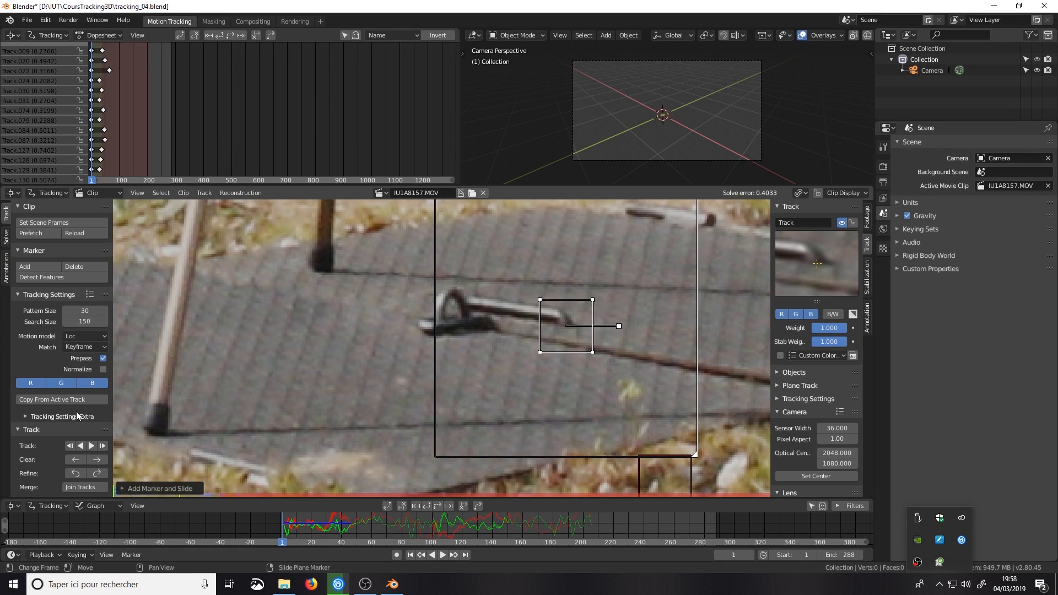
left_click(92, 448)
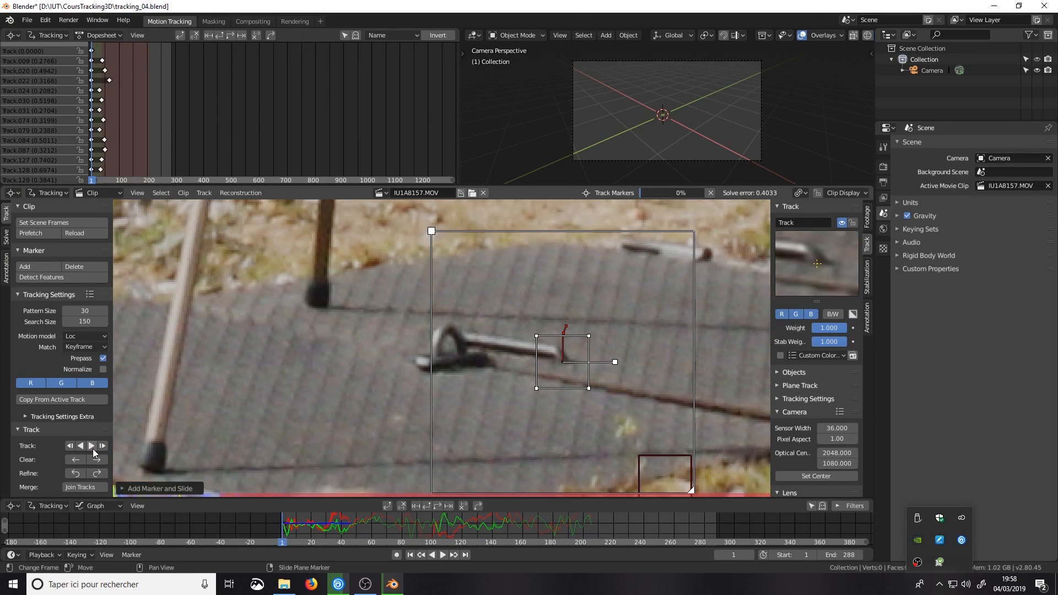
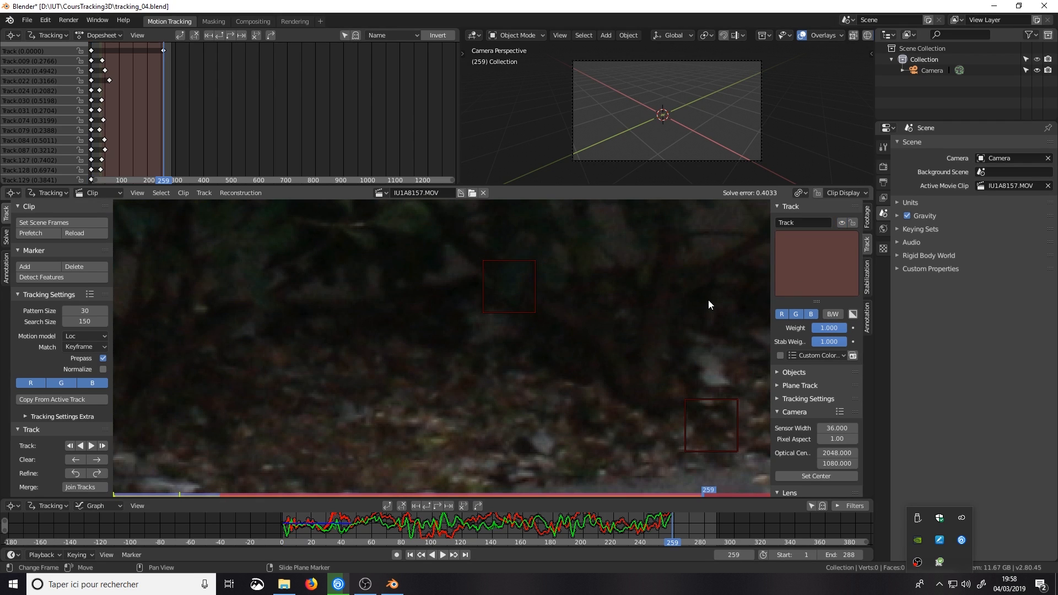
Delete the active track of the hook tip and save the file.
scroll(709, 301, "down", 8)
key("x")
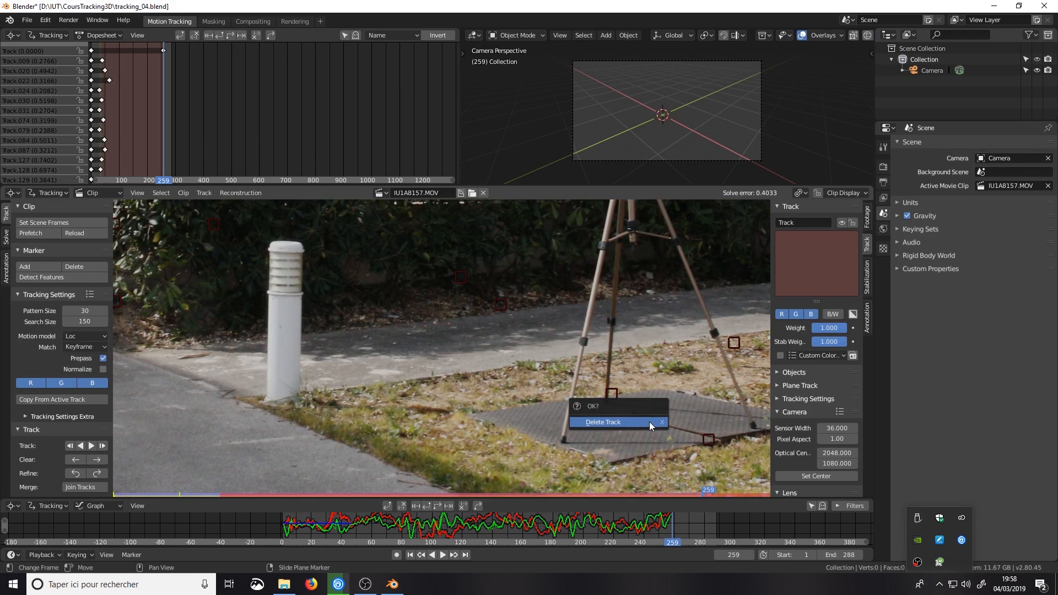
left_click(649, 422)
scroll(652, 423, "up", 3)
middle_click_drag(652, 422, 498, 320)
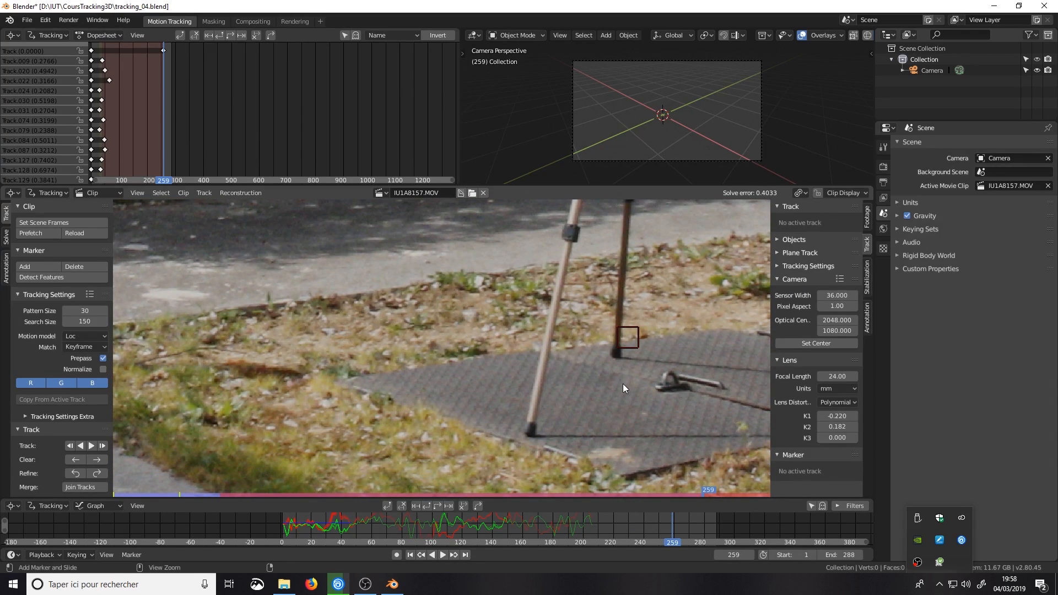
key("ctrl+s")
Place a new marker on the metal hook's ring on the tripod mat, enlarge it and centre it on the ring's base.
scroll(667, 382, "up", 2)
middle_click_drag(666, 381, 561, 381)
left_click(558, 376, "ctrl")
key("s")
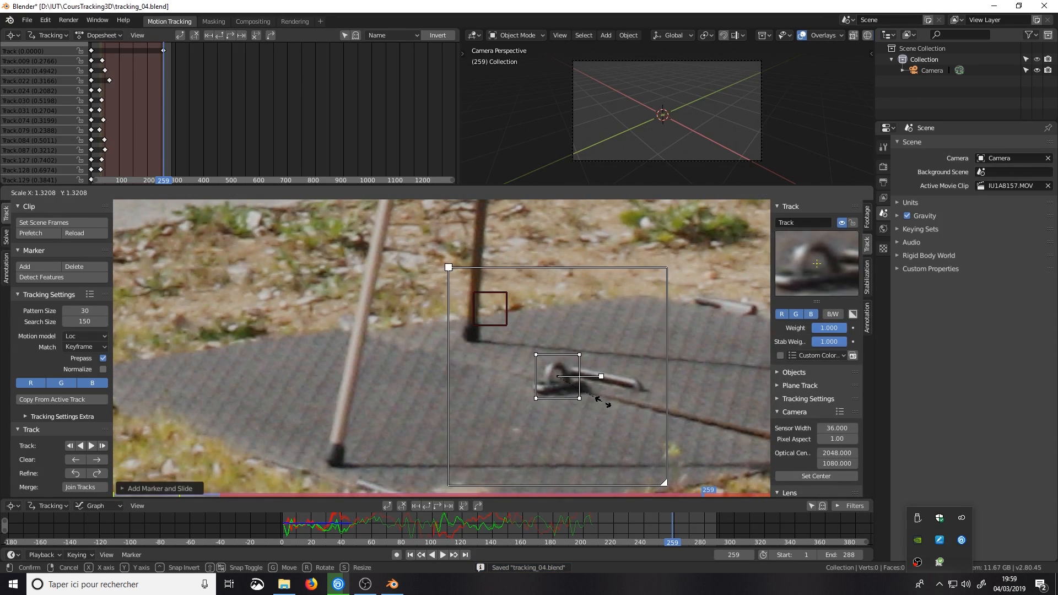
left_click(609, 406)
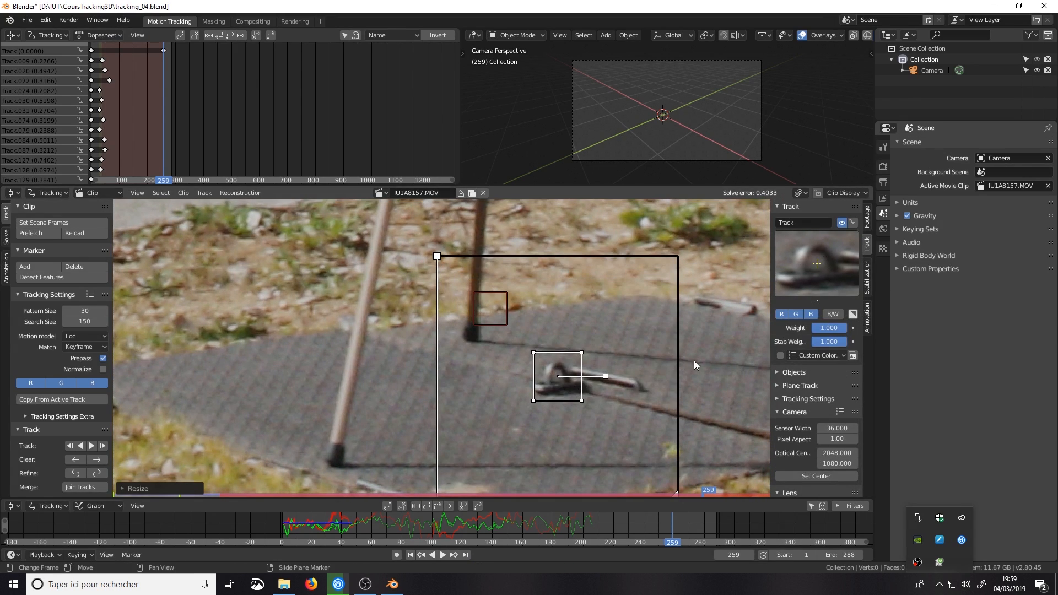
key("g")
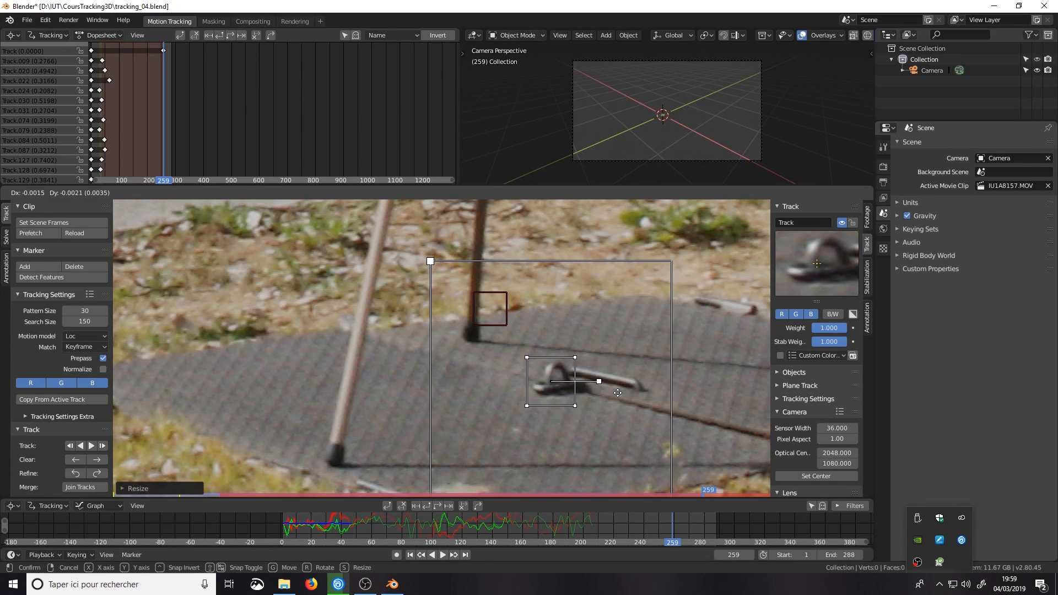
left_click(620, 392)
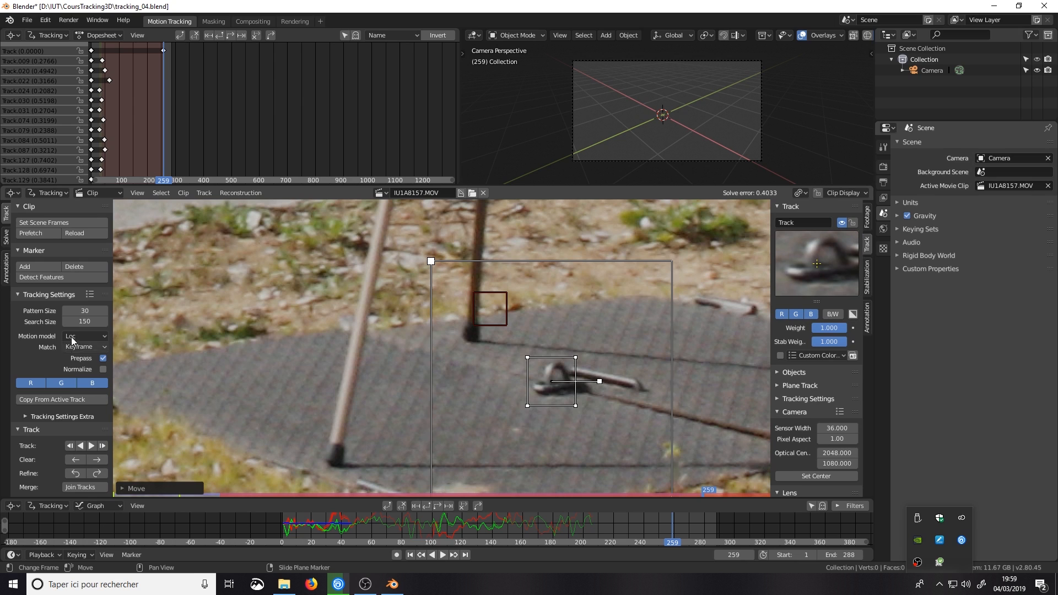
Go to frame 1 and reposition the new marker precisely on the base of the hook's ring.
left_click(410, 554)
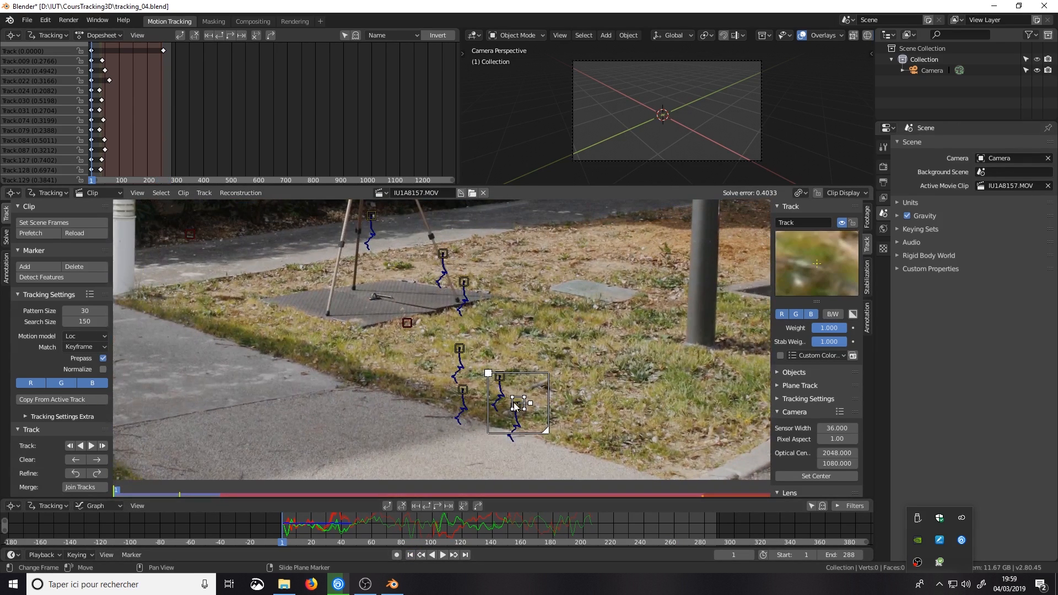
key("g")
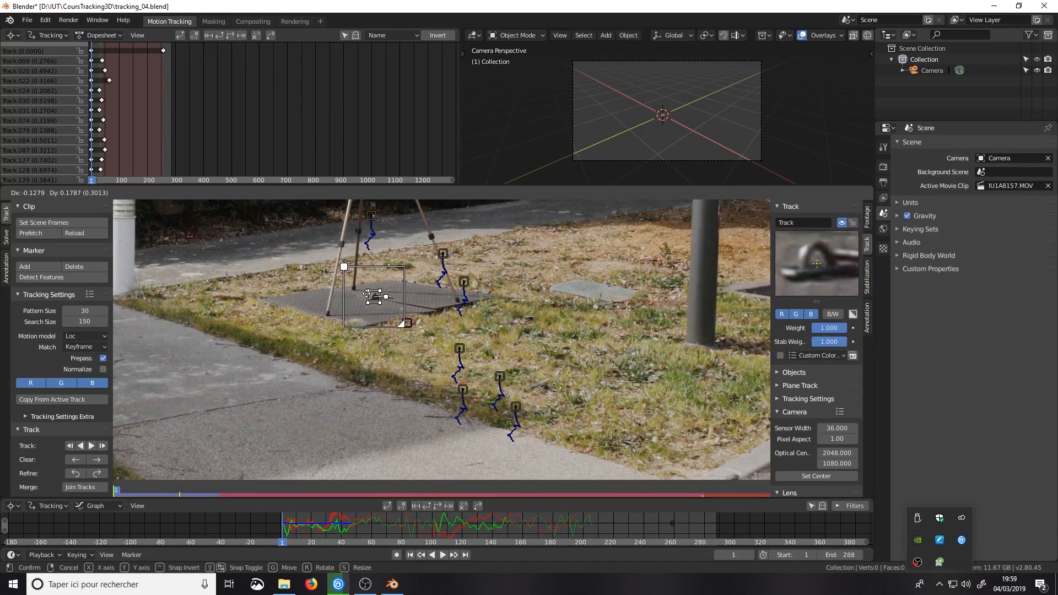
left_click(402, 298)
scroll(556, 408, "up", 3)
scroll(556, 407, "up", 3)
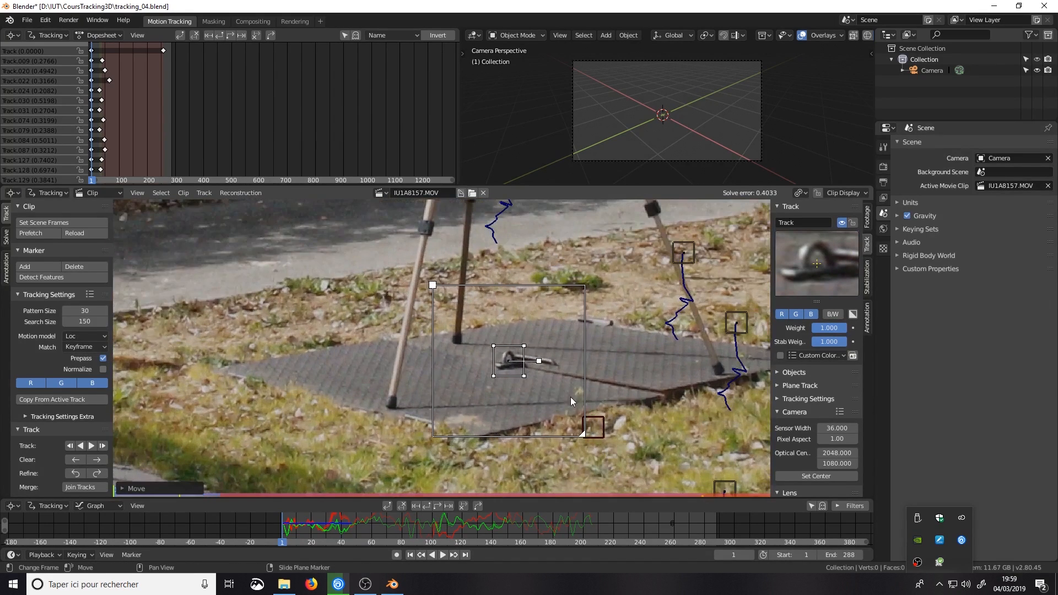
key("g")
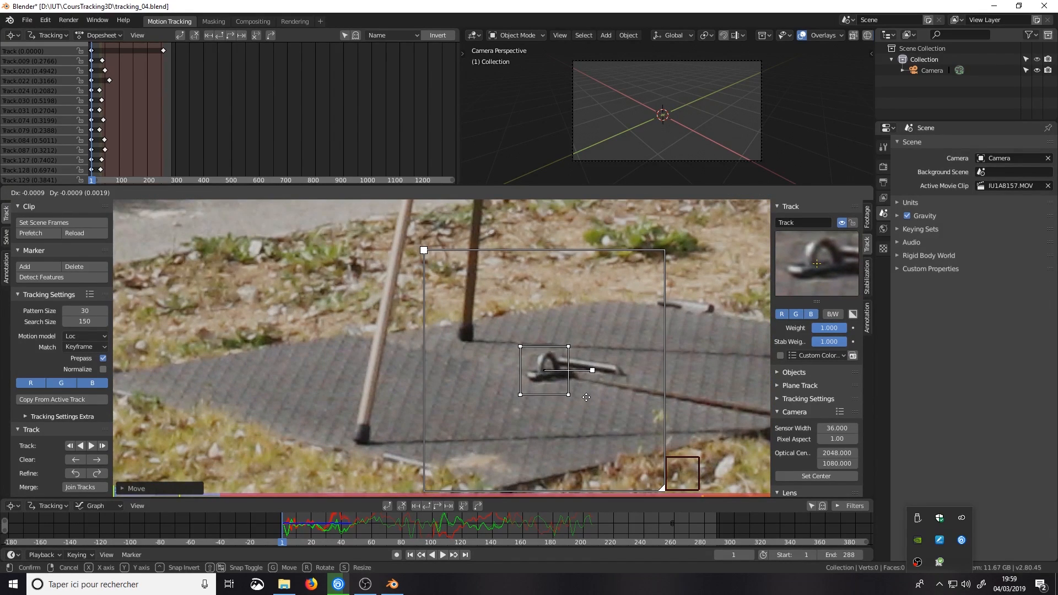
left_click(587, 397)
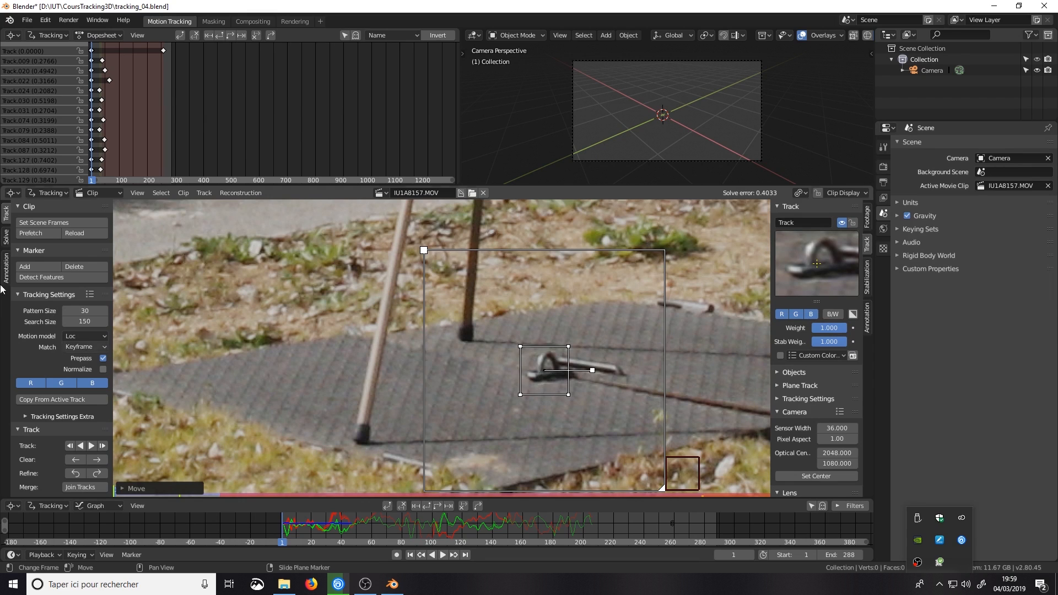
Track the hook marker forward to the end of the clip and solve the camera motion again.
left_click(92, 446)
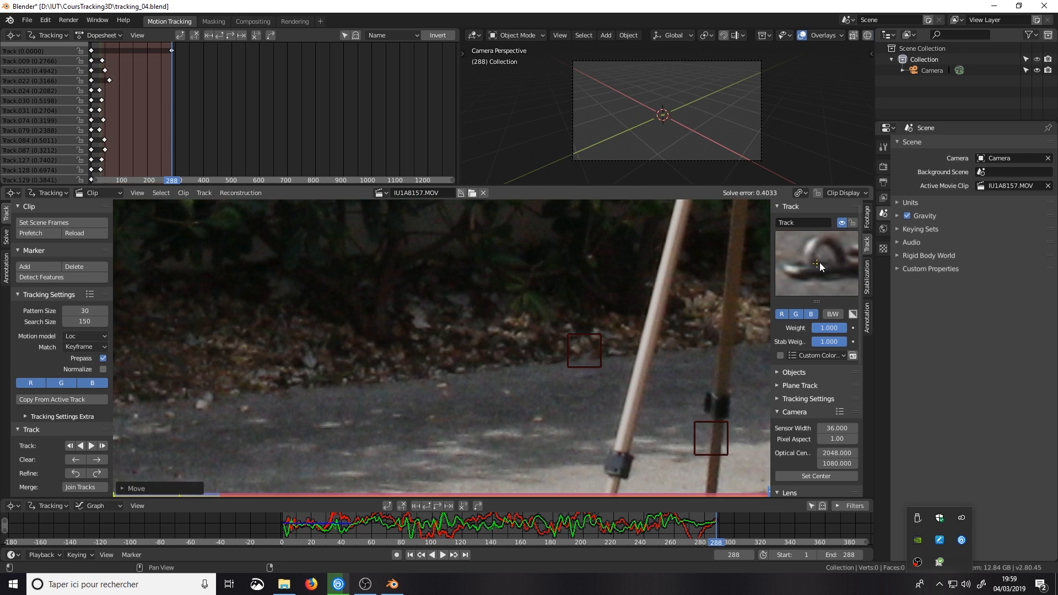
scroll(478, 410, "down", 6)
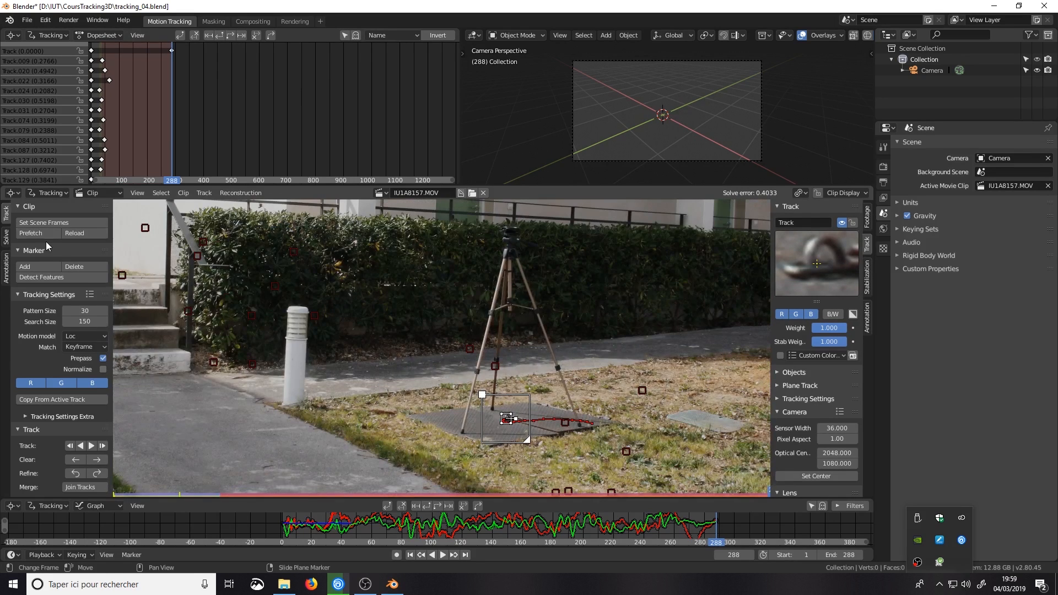
left_click(7, 237)
left_click(56, 307)
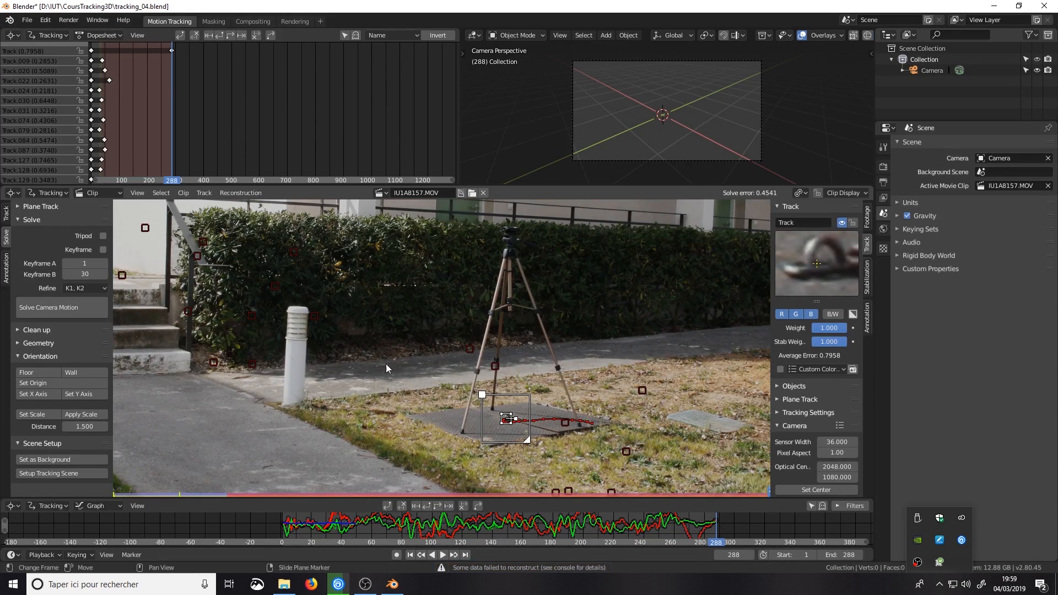
Return to frame 1 and select the two tracks along the top of the hedge near the stairs.
scroll(458, 410, "up", 3)
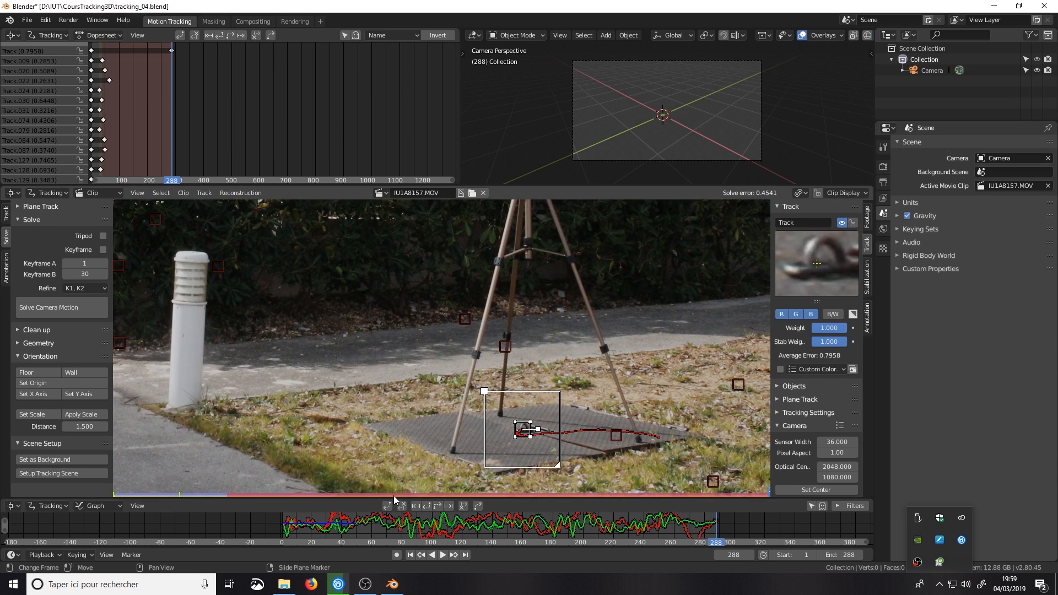
scroll(476, 484, "up", 1)
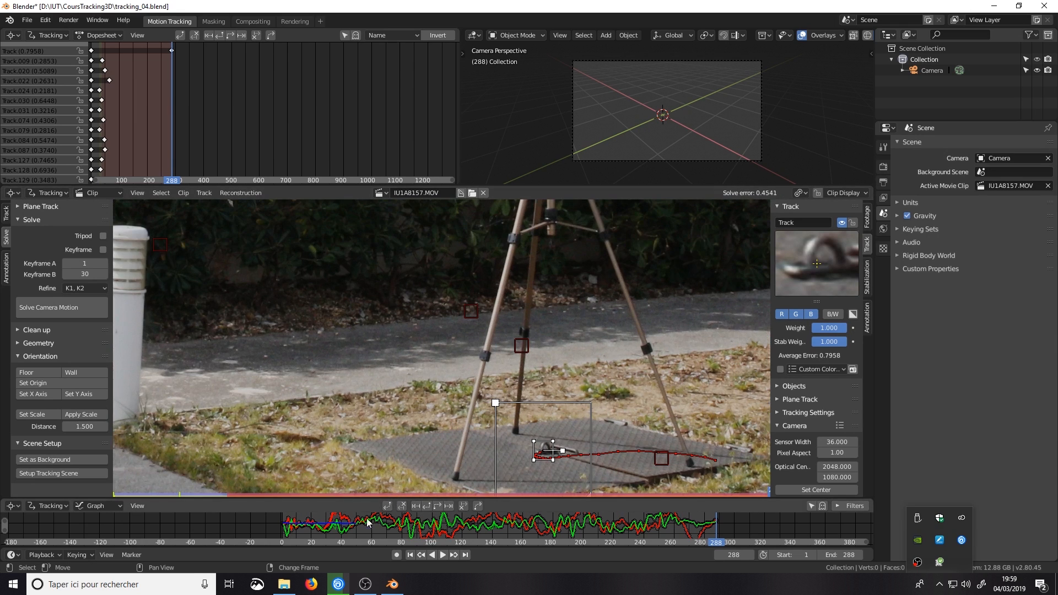
left_click(410, 555)
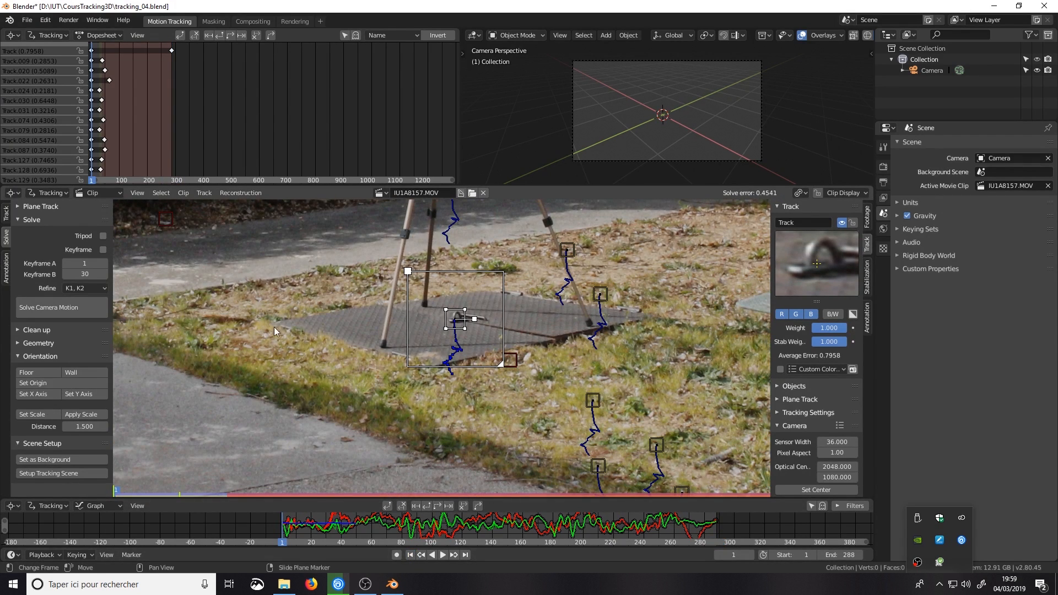
middle_click_drag(302, 328, 417, 388)
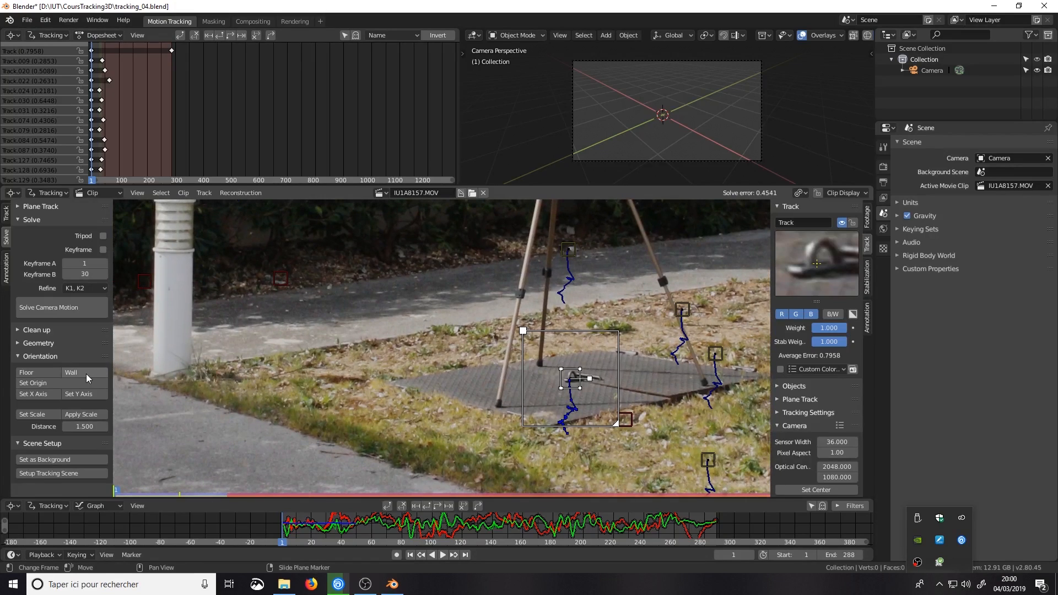
scroll(520, 352, "down", 2)
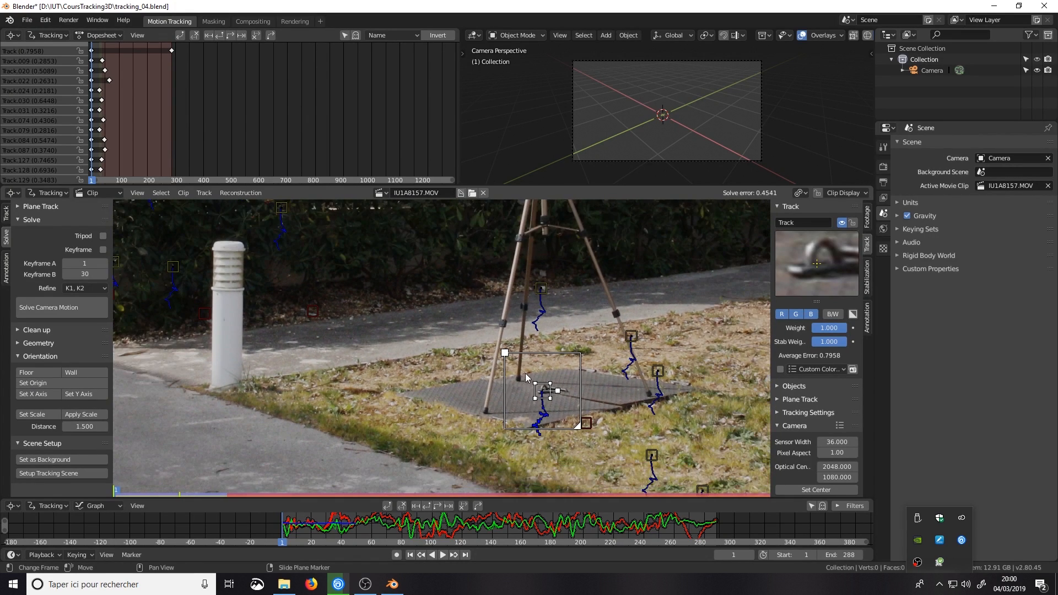
scroll(518, 371, "down", 3)
middle_click_drag(308, 271, 353, 303)
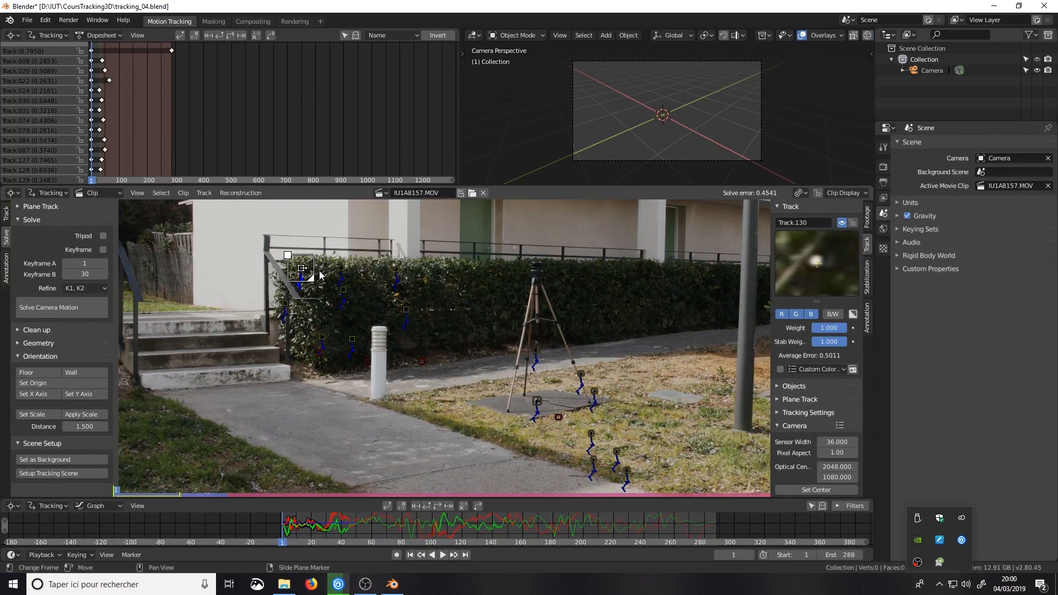
key("Tab")
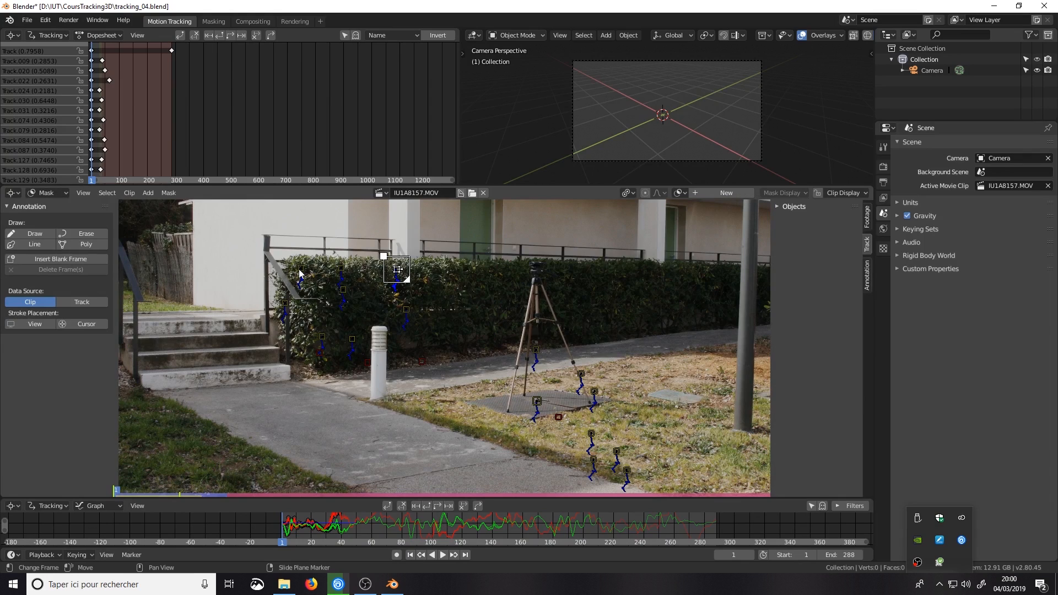
left_click(300, 270)
left_click(396, 272)
left_click(300, 270, "shift")
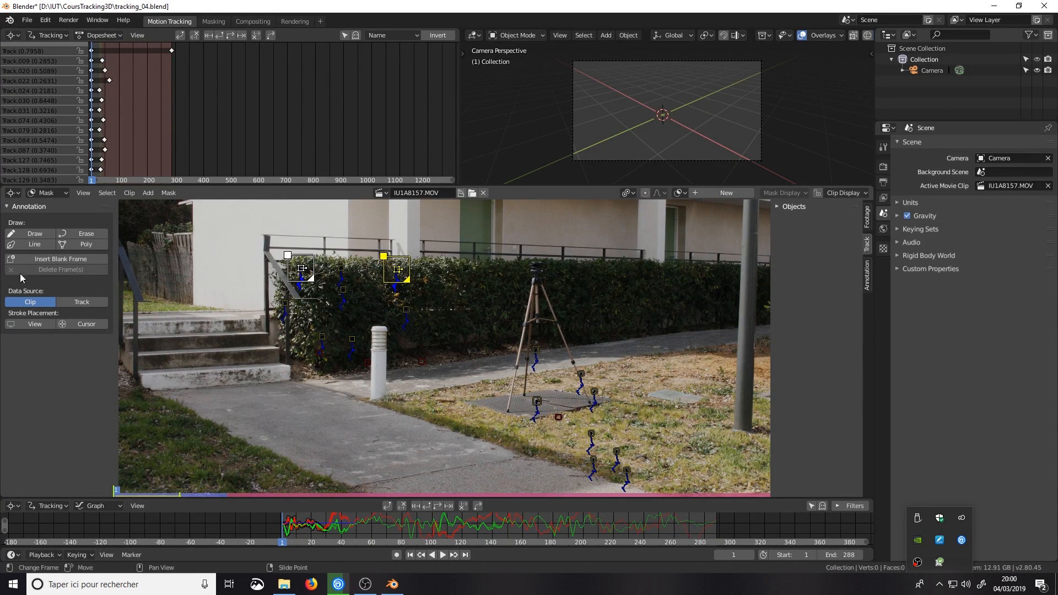
left_click(8, 208)
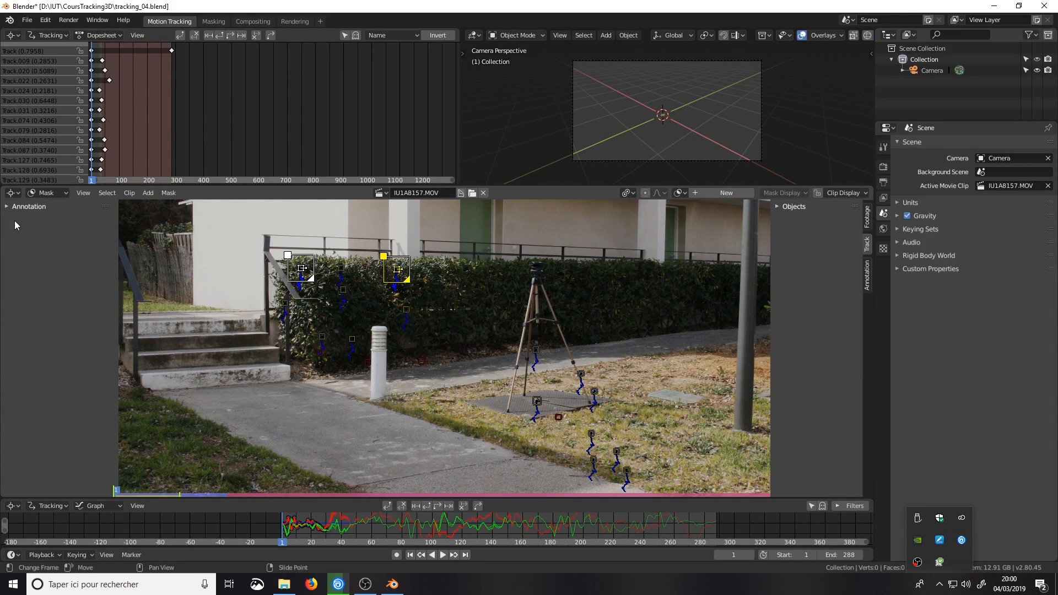
key("n")
key("n")
left_click_drag(103, 207, 108, 320)
left_click(14, 193)
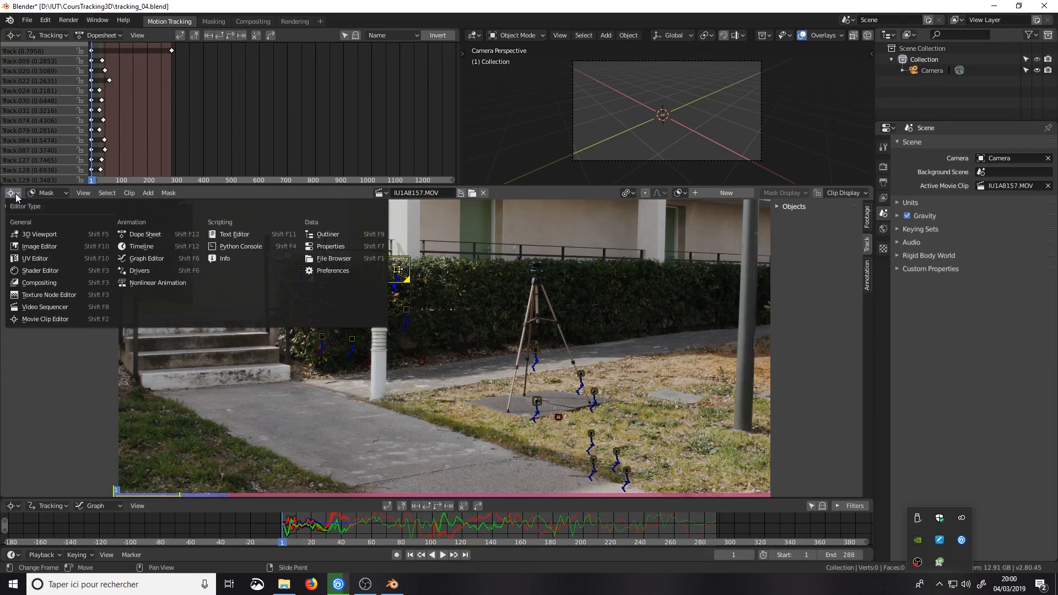
left_click(168, 283)
left_click(13, 193)
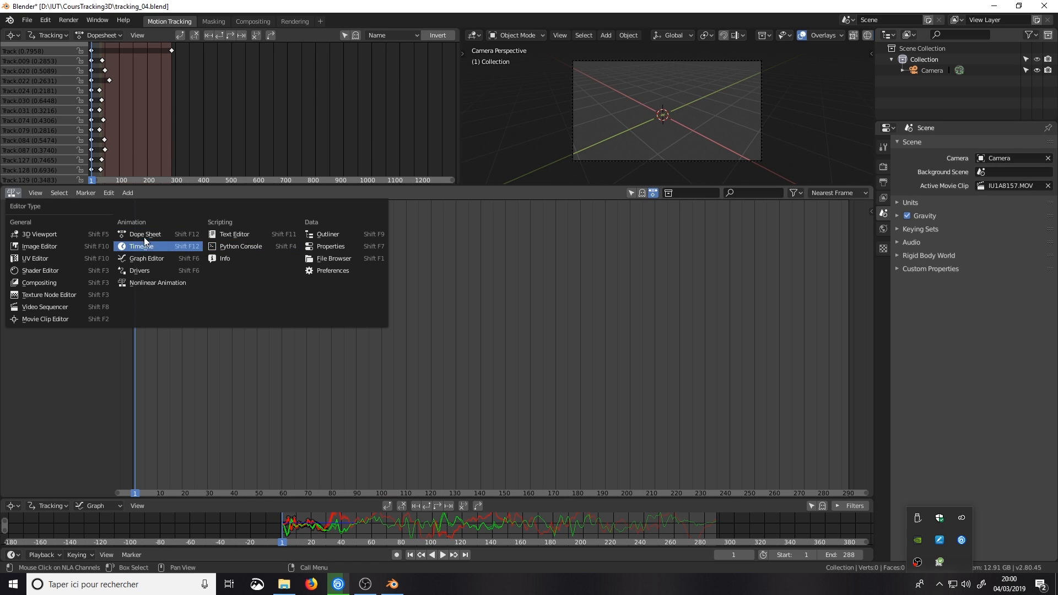
left_click(45, 319)
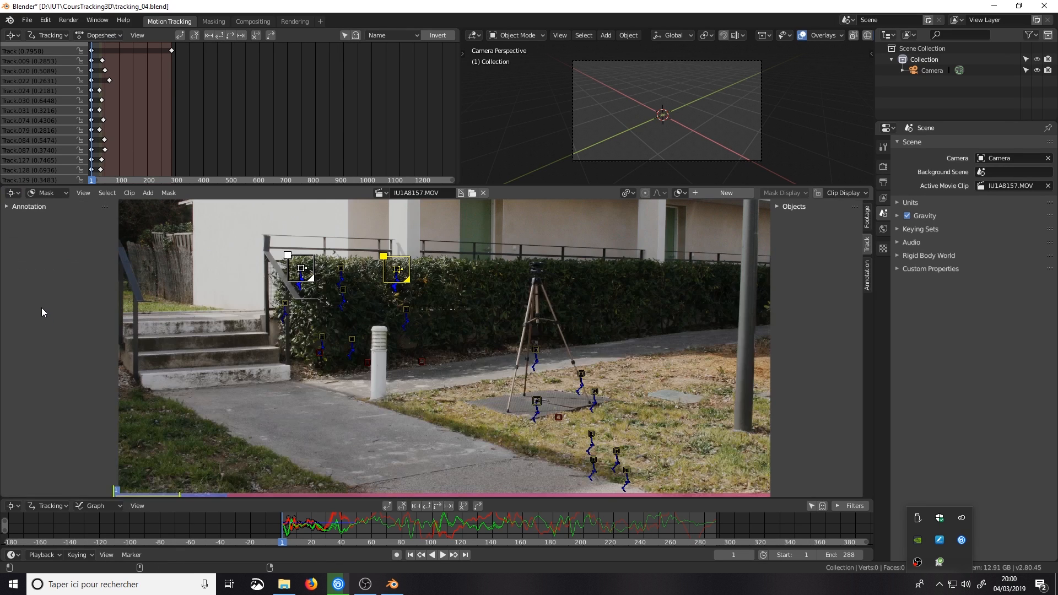
left_click(8, 209)
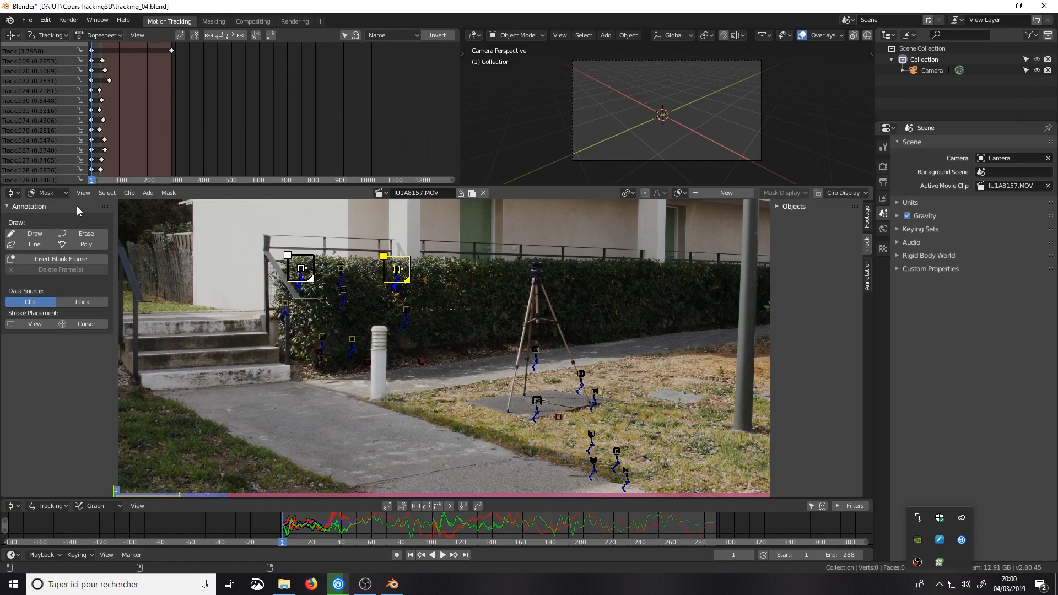
left_click_drag(103, 207, 105, 346)
left_click(8, 208)
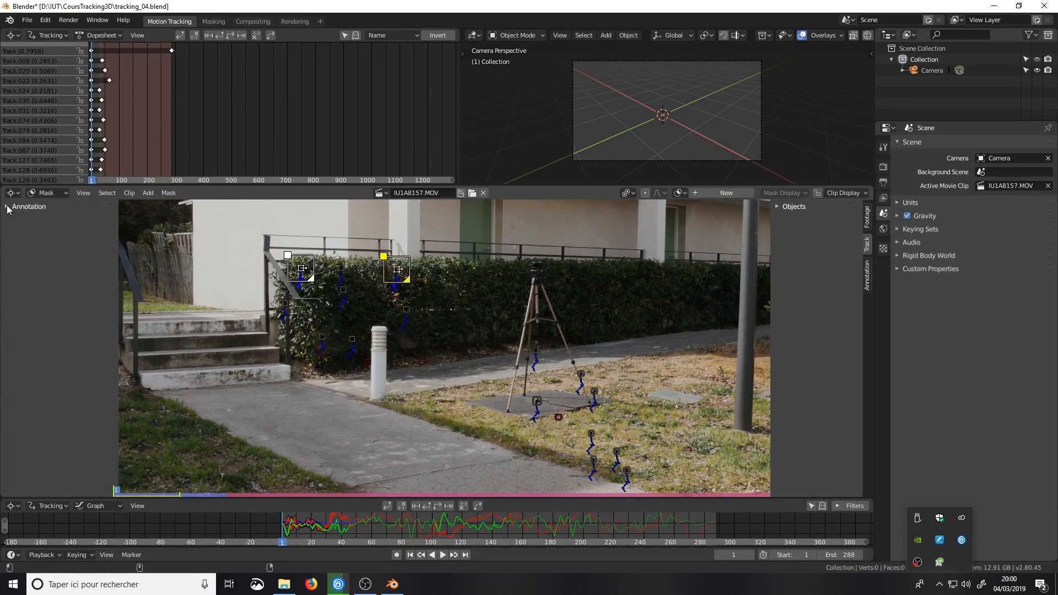
left_click(129, 192)
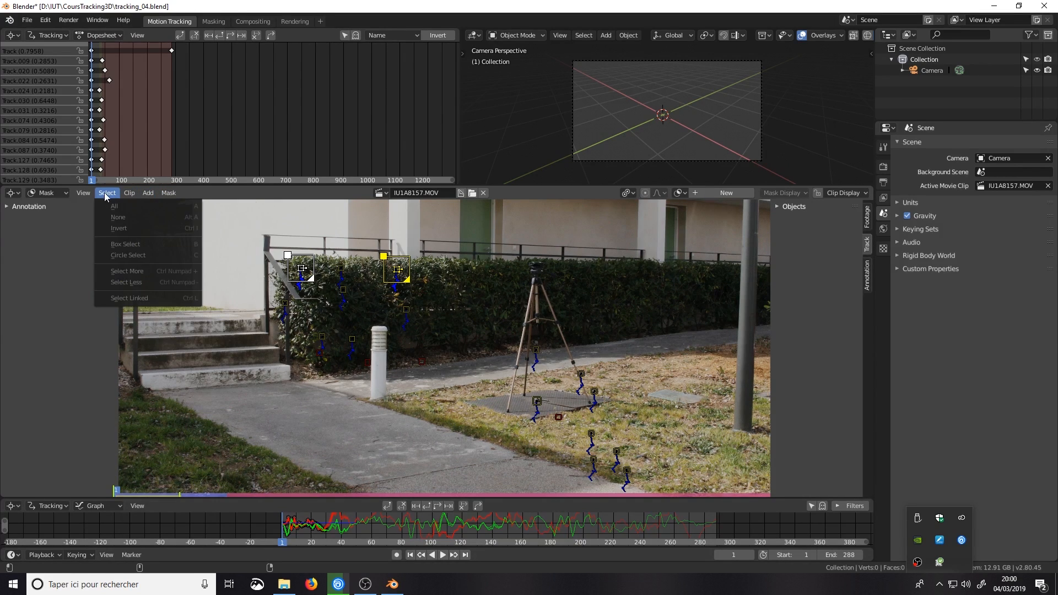
Switch the clip editor back to Tracking mode and apply the solution scale to the two selected hedge tracks with a distance of 1.5.
left_click(61, 193)
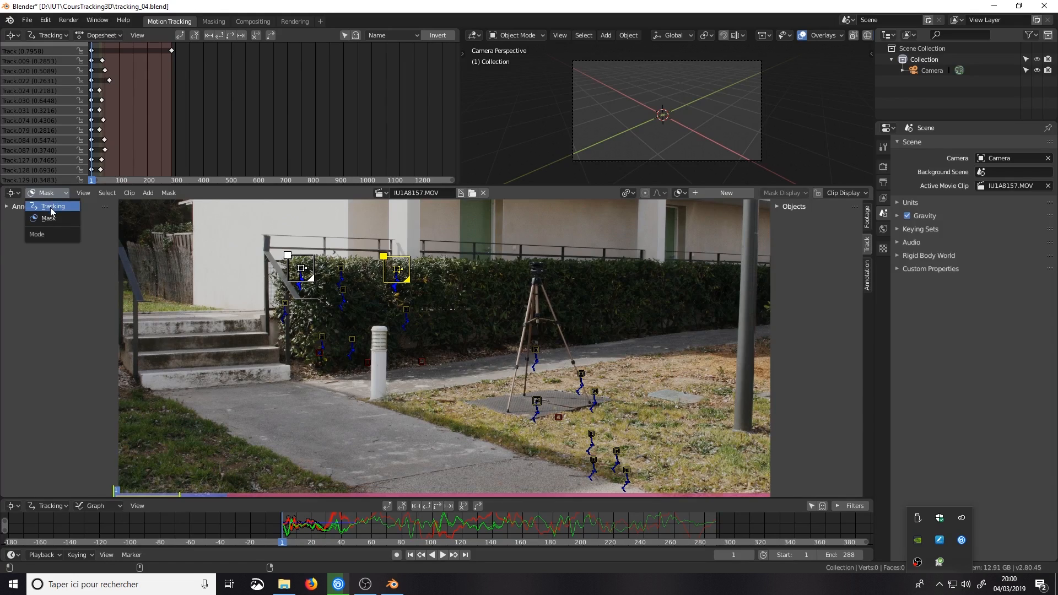
left_click(51, 207)
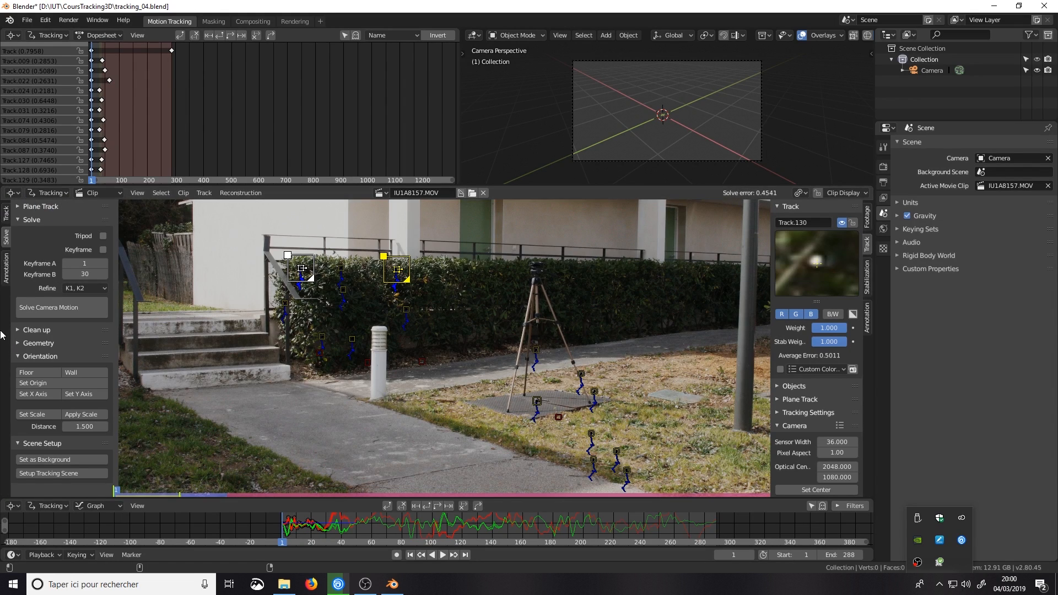
left_click(82, 415)
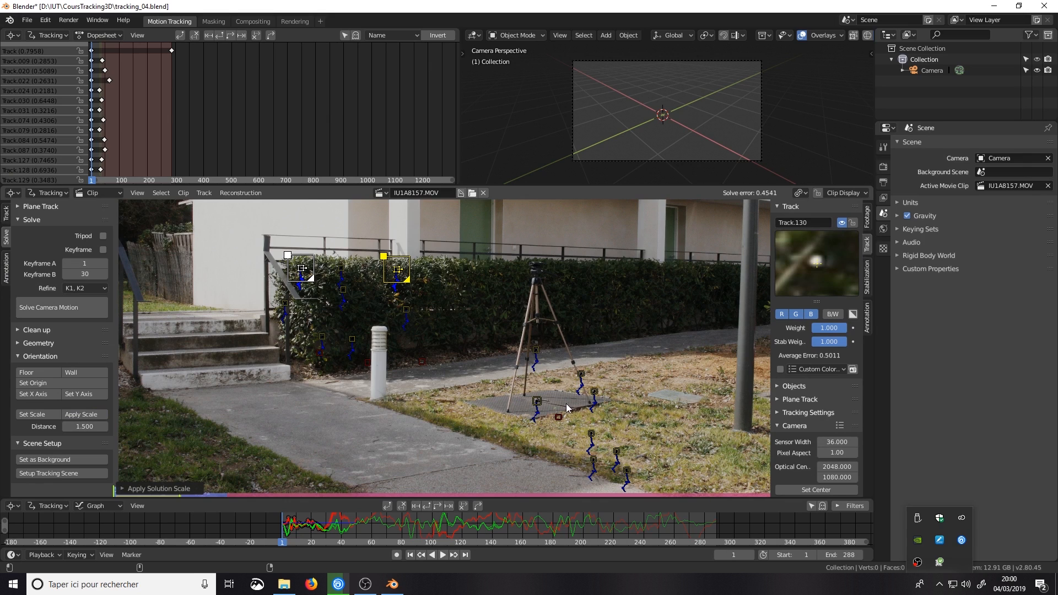
Set the hook's track as the scene origin and define the floor plane from Track.009, Track.030 and Track.087 on the ground.
left_click(537, 401)
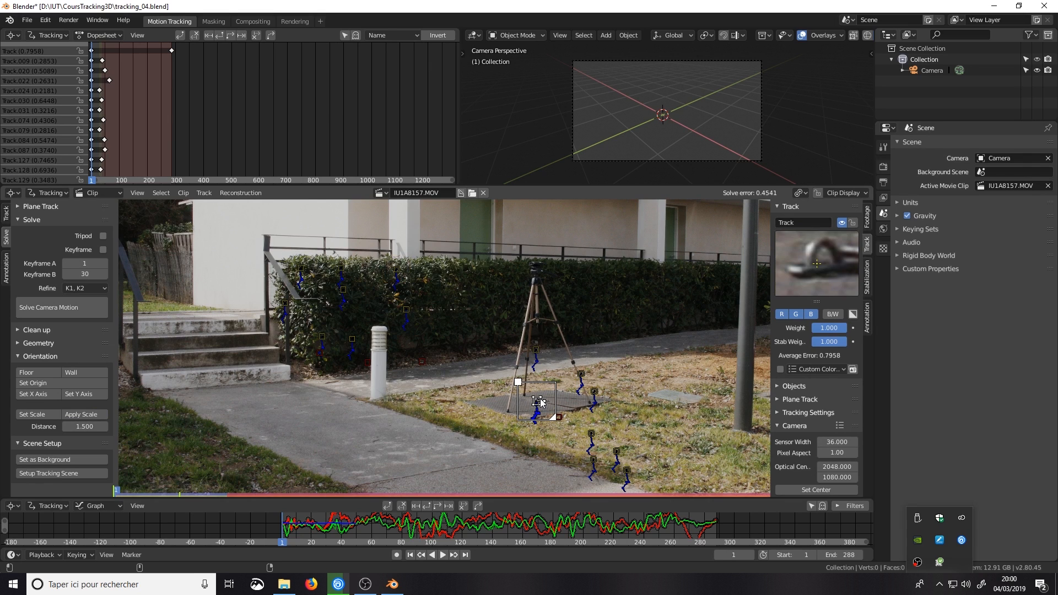
left_click(46, 384)
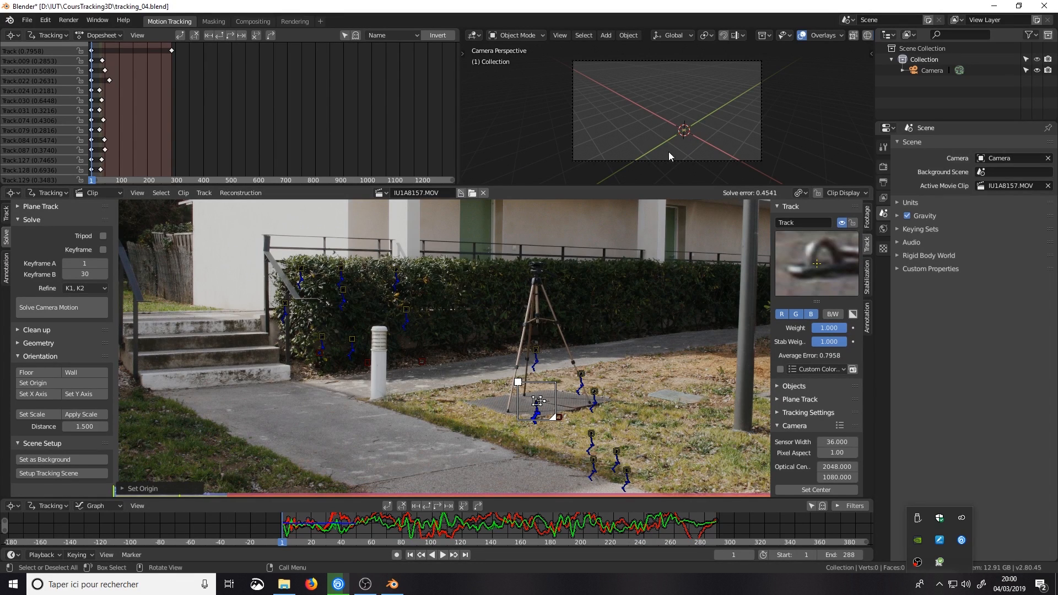
left_click(582, 374)
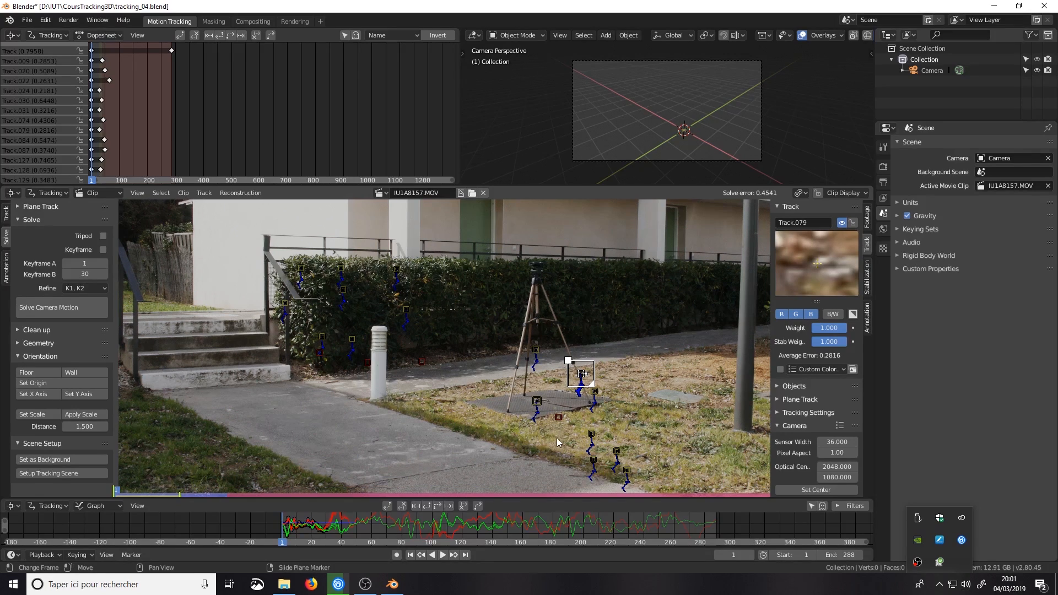
left_click(594, 459)
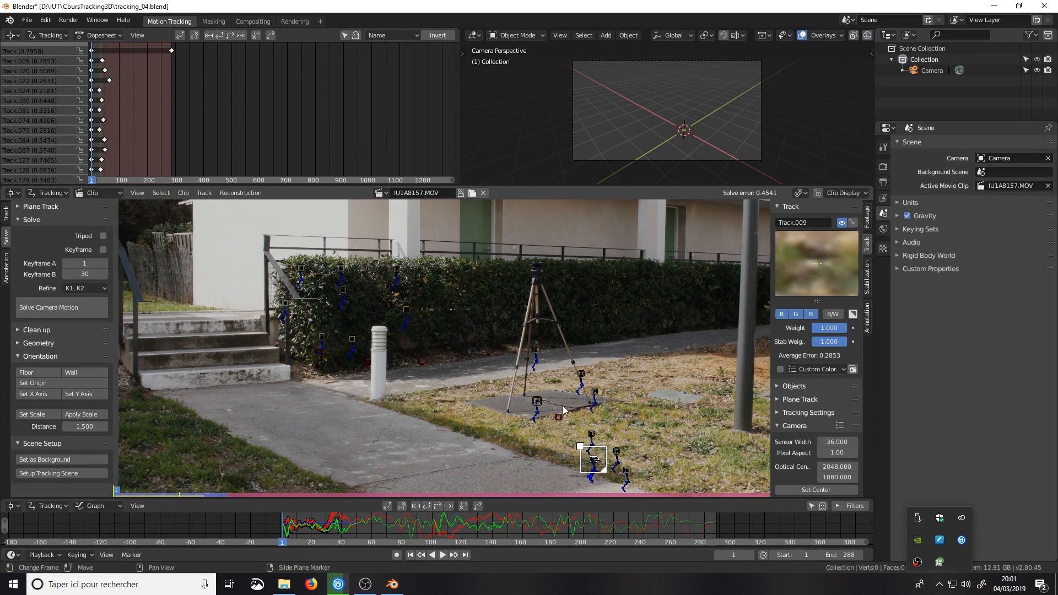
left_click(537, 353, "shift")
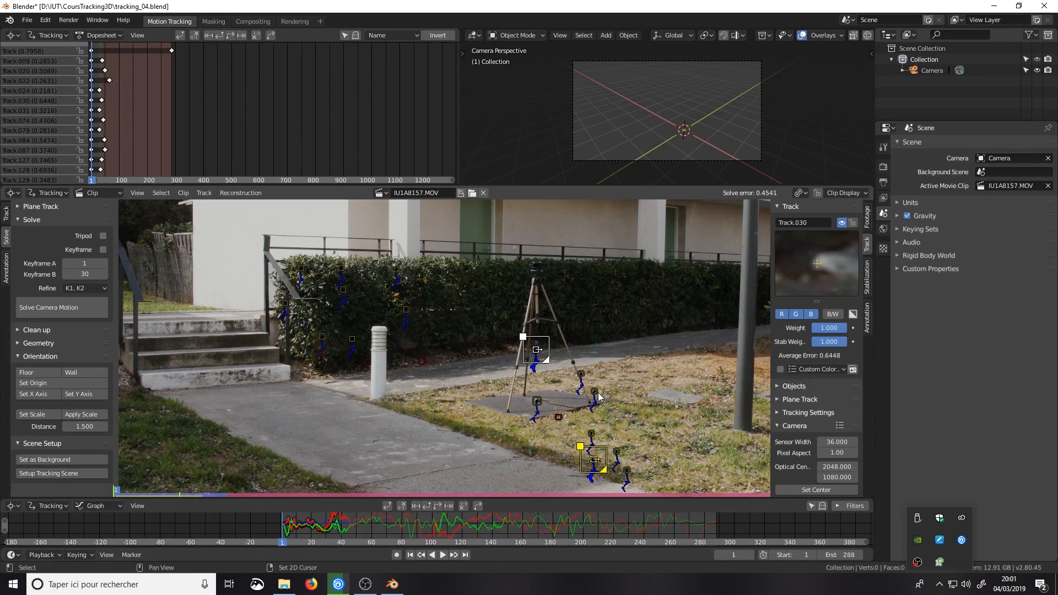
left_click(598, 394, "shift")
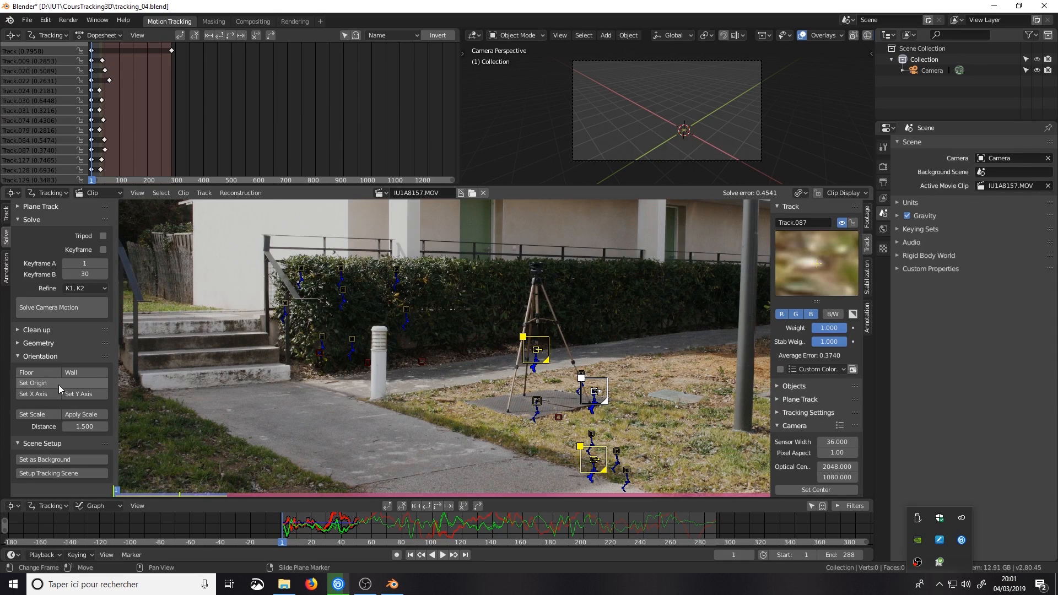
left_click(43, 375)
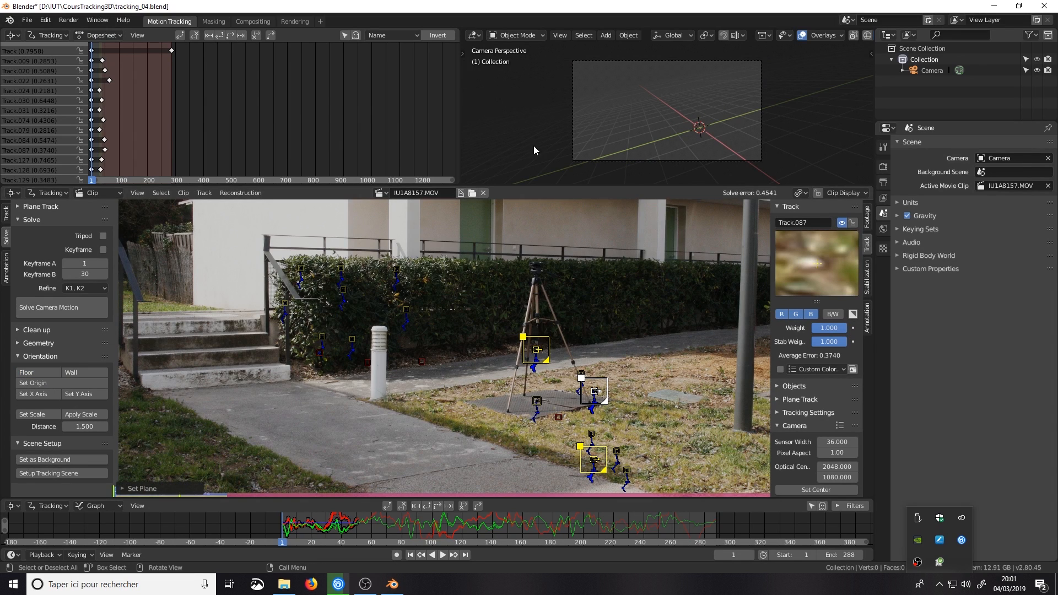
Add markers on the two top front corners of the lowest stair step.
scroll(421, 287, "down", 2)
middle_click_drag(410, 301, 568, 316)
scroll(567, 316, "up", 1)
scroll(529, 342, "up", 1)
scroll(528, 350, "up", 2)
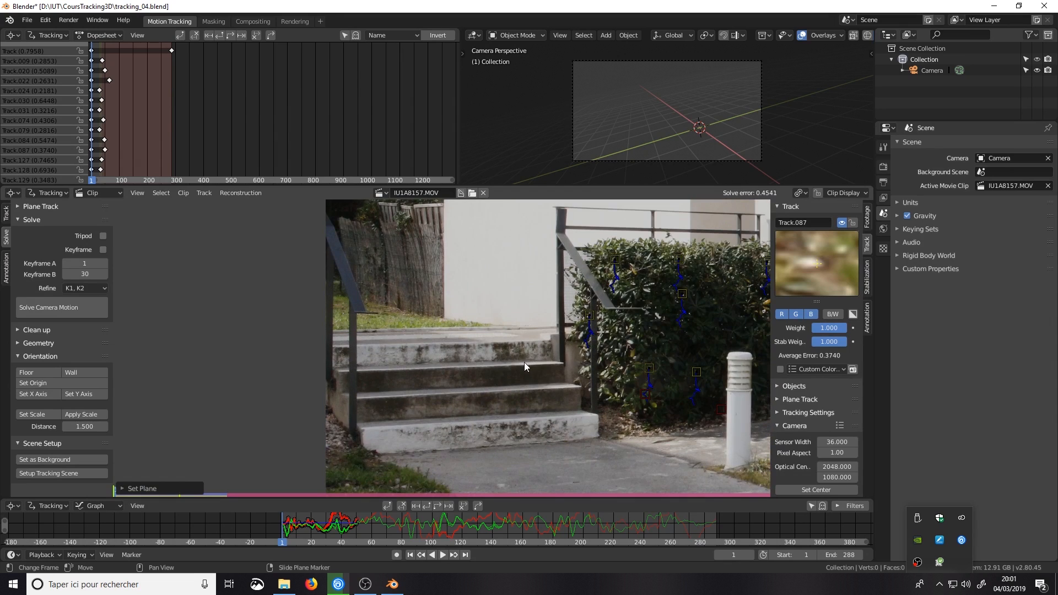
middle_click_drag(523, 368, 572, 348)
scroll(570, 350, "up", 3)
middle_click_drag(392, 454, 386, 446)
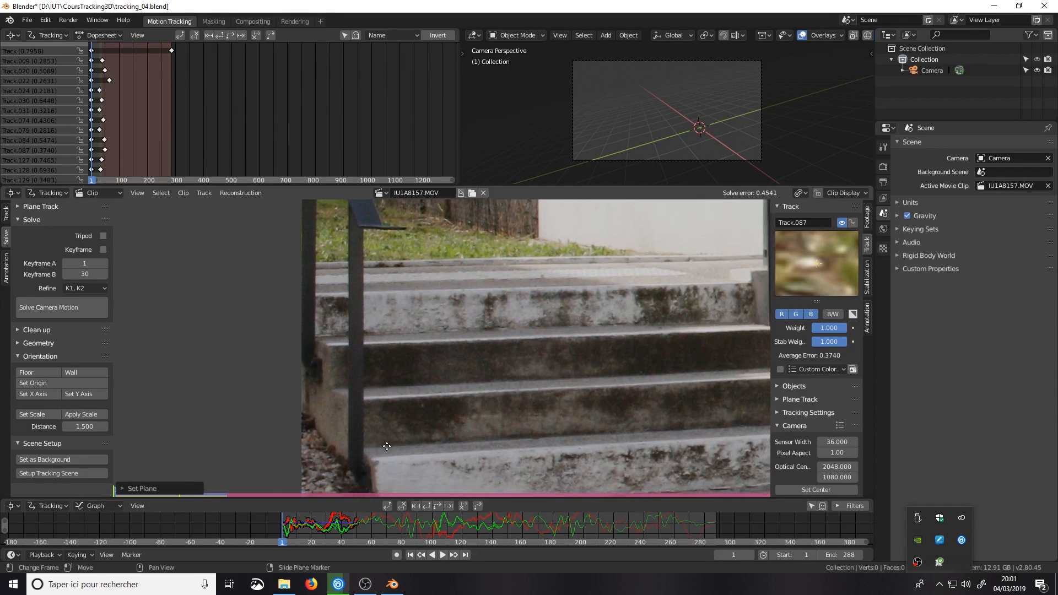
scroll(488, 383, "down", 4)
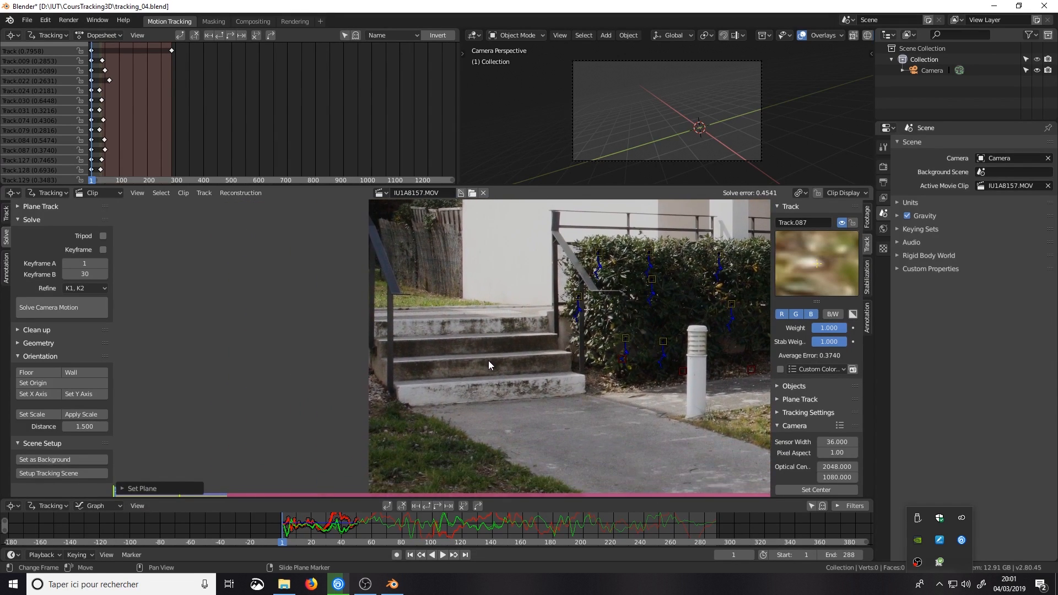
scroll(463, 363, "up", 2)
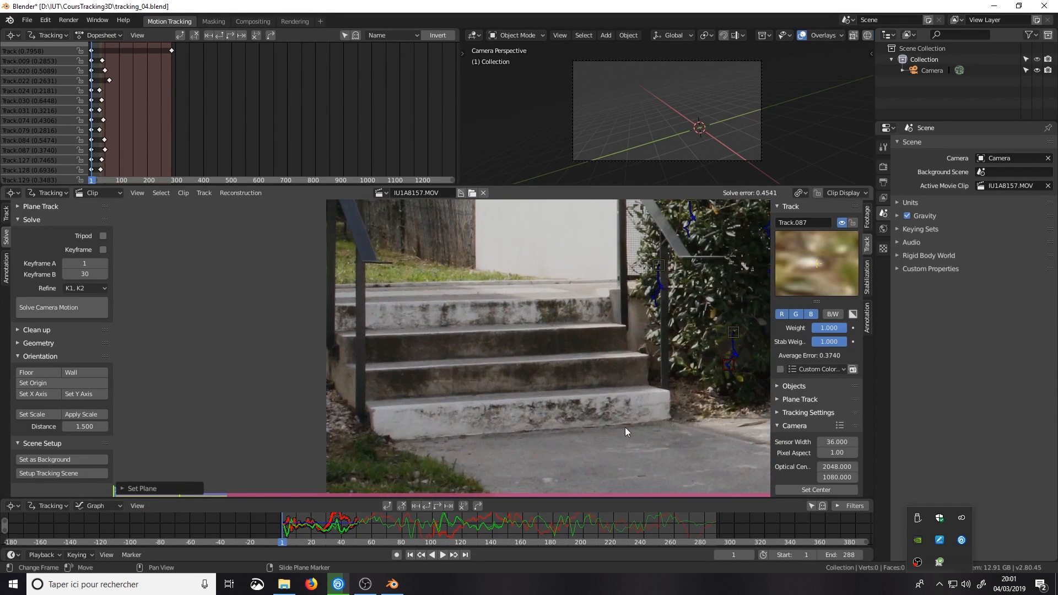
scroll(578, 380, "up", 2)
middle_click_drag(579, 380, 432, 355)
scroll(682, 404, "up", 1)
scroll(682, 404, "down", 1)
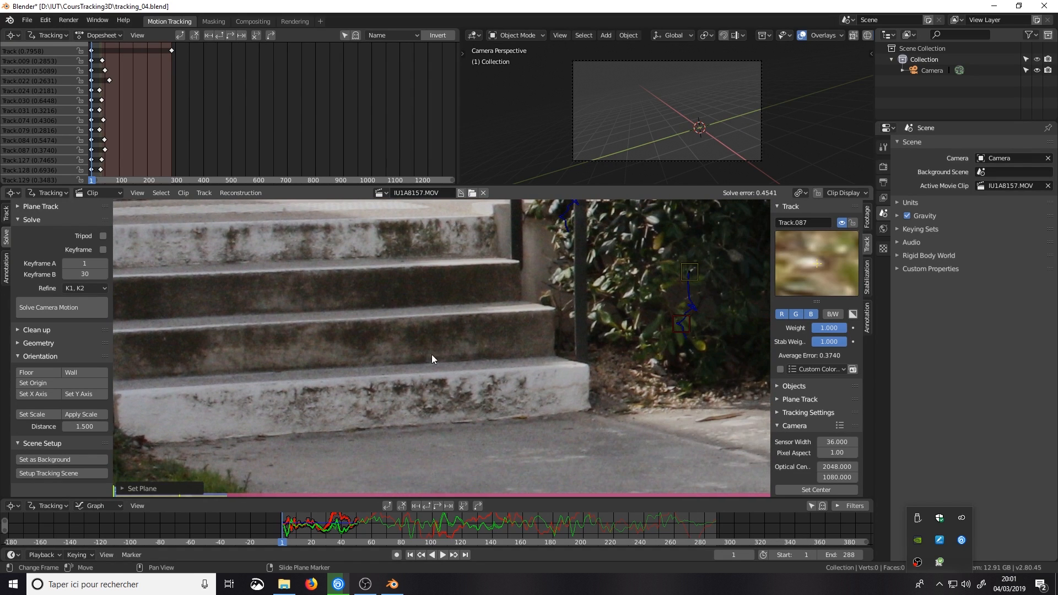
scroll(577, 392, "down", 1)
scroll(567, 384, "up", 3)
middle_click_drag(568, 384, 514, 401)
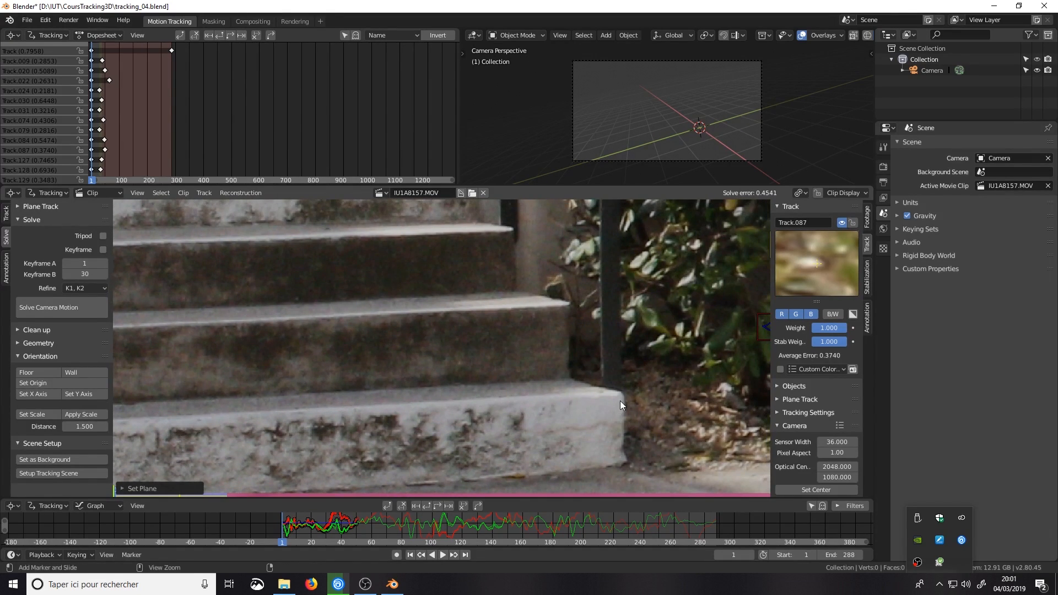
left_click(623, 393, "ctrl")
mouse_move(623, 392)
middle_mouse_down()
mouse_move(675, 389)
mouse_move(306, 396)
middle_mouse_up()
left_click(156, 395, "ctrl")
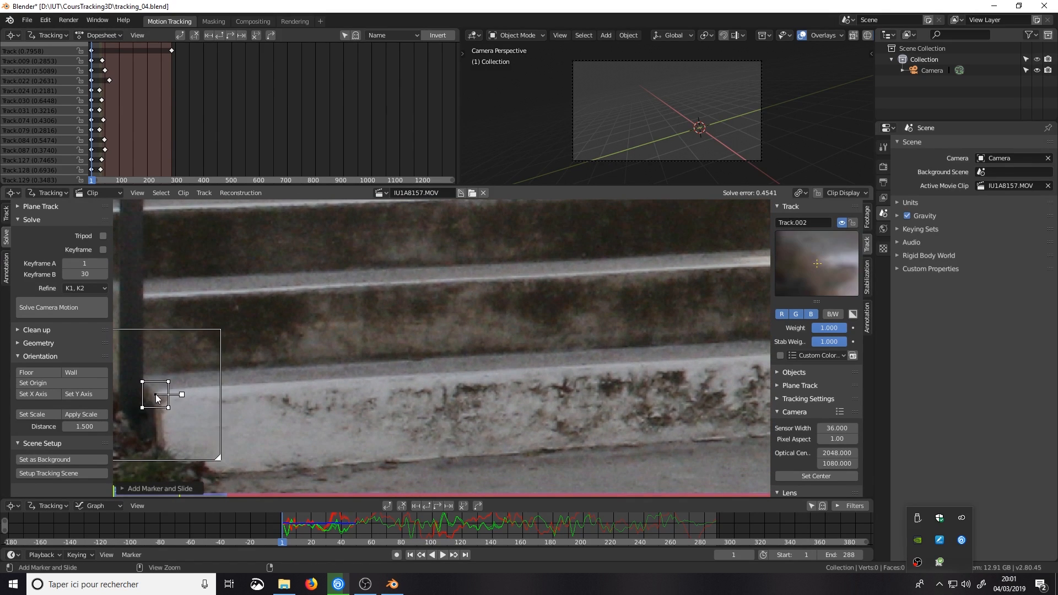
Select both stair corner markers and track them forward through the clip.
scroll(203, 399, "down", 2)
scroll(487, 402, "up", 1)
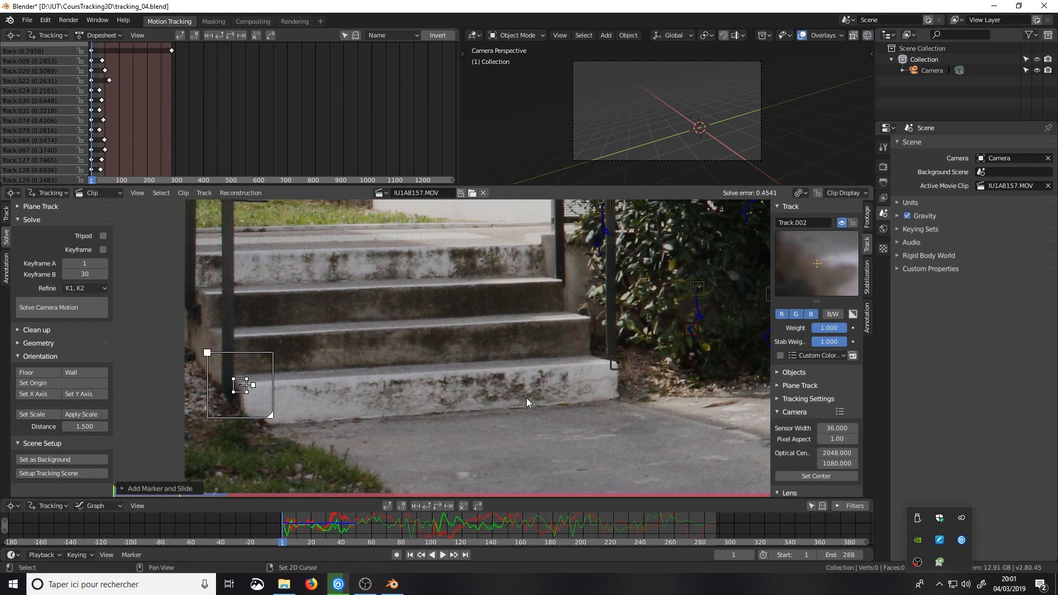
left_click(613, 365, "shift")
left_click(5, 215)
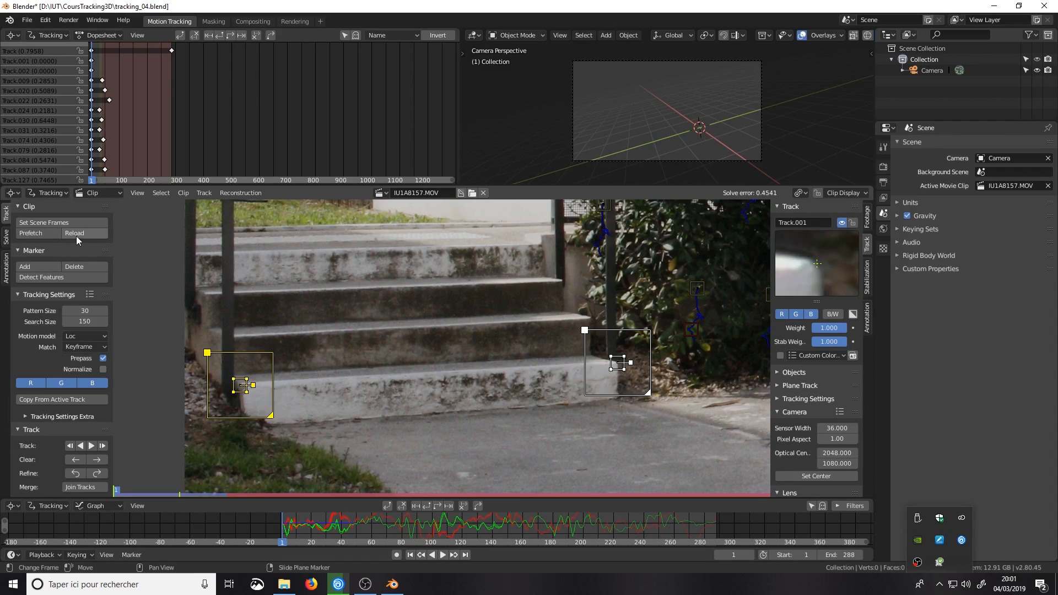
left_click(92, 446)
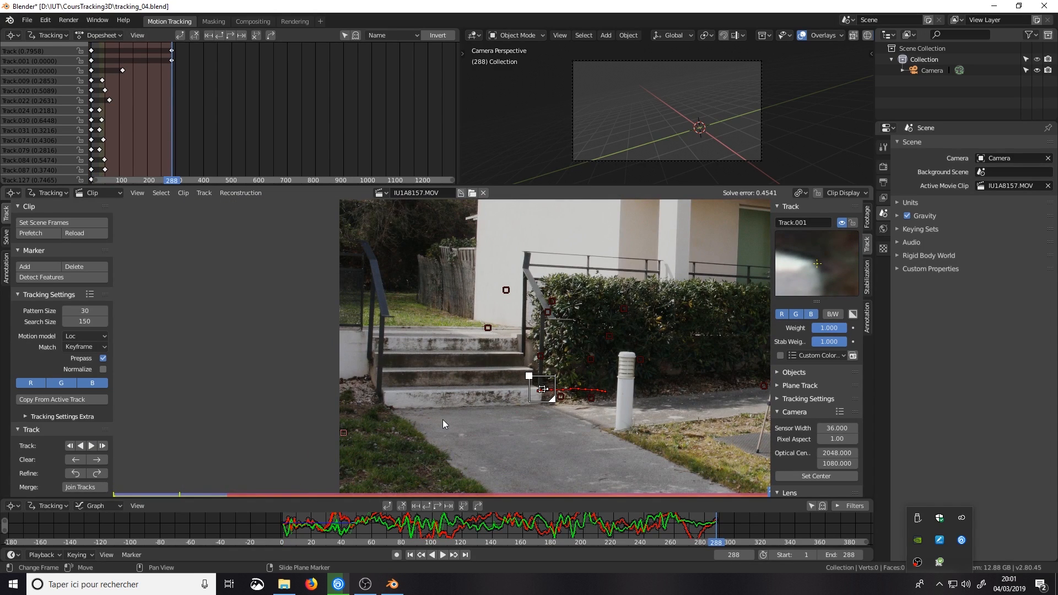
middle_click_drag(552, 409, 538, 402)
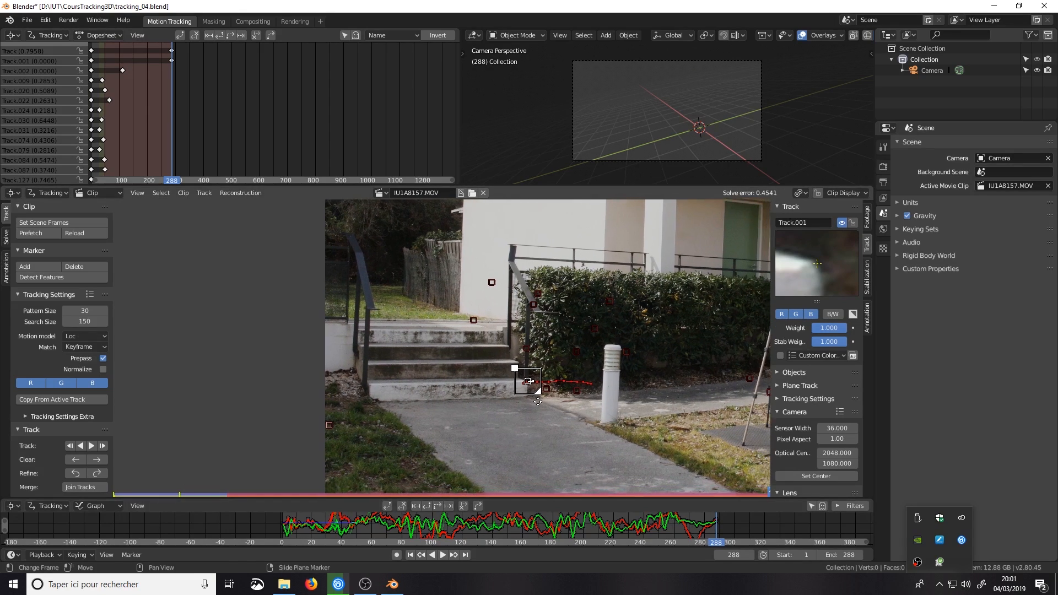
Examine how the two stair tracks follow their corners between frames 1 and 102.
left_click(411, 554)
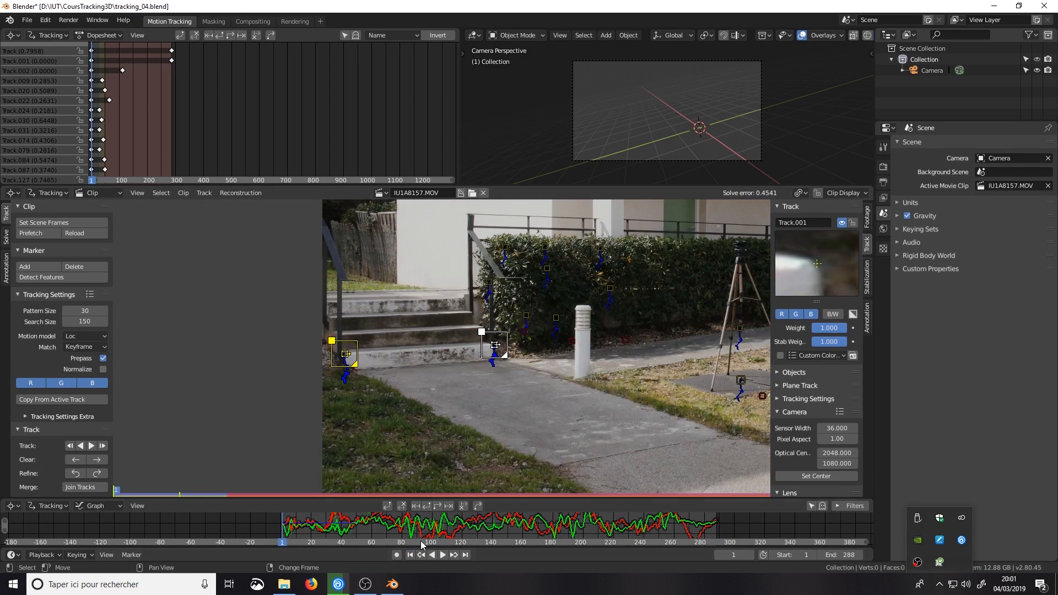
left_click(337, 540)
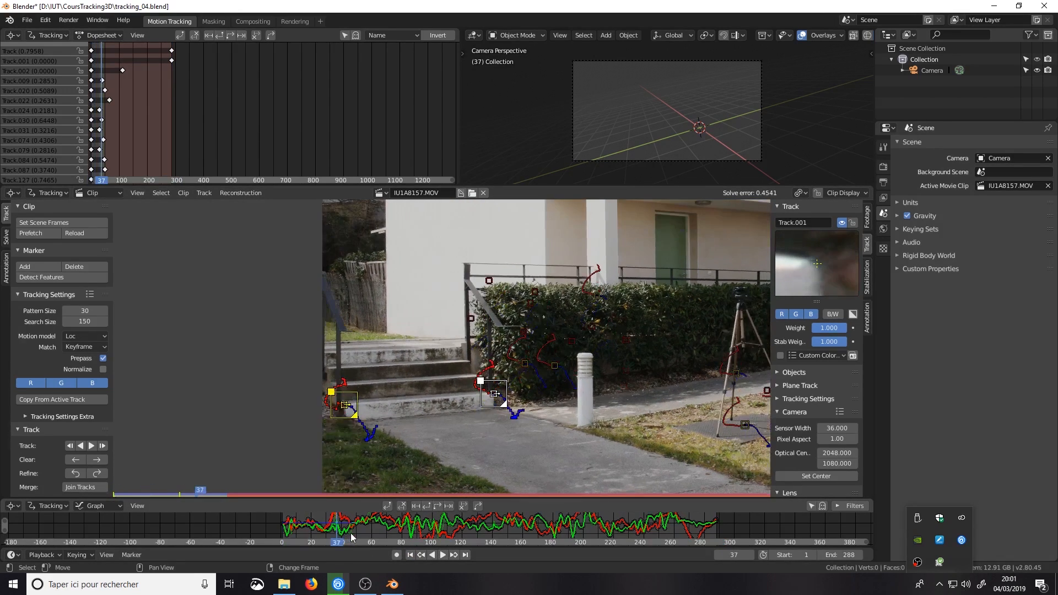
mouse_move(351, 537)
left_mouse_down()
mouse_move(457, 539)
mouse_move(433, 538)
left_mouse_up()
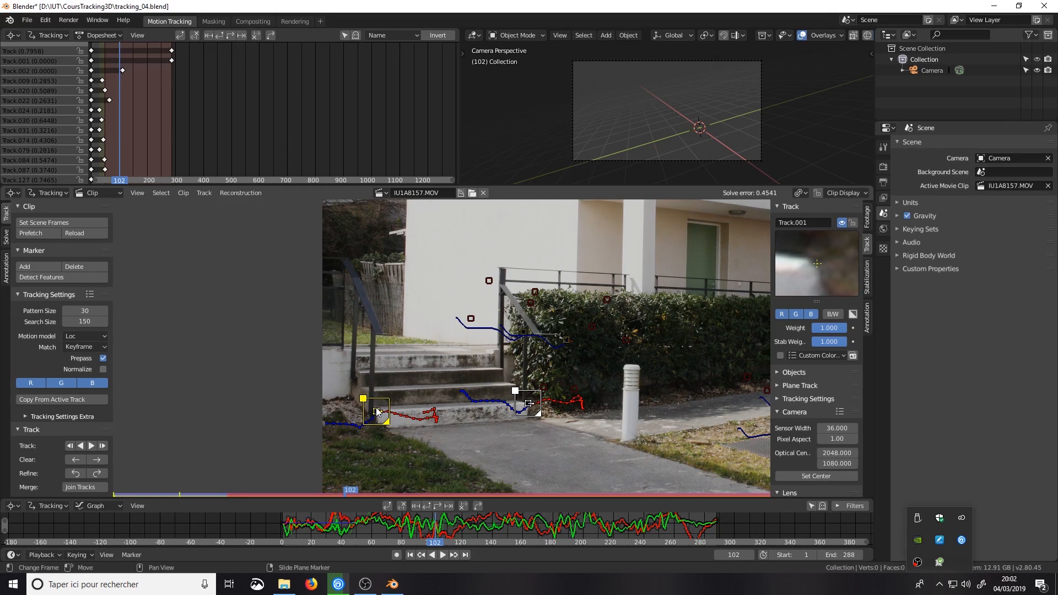
scroll(376, 411, "up", 3)
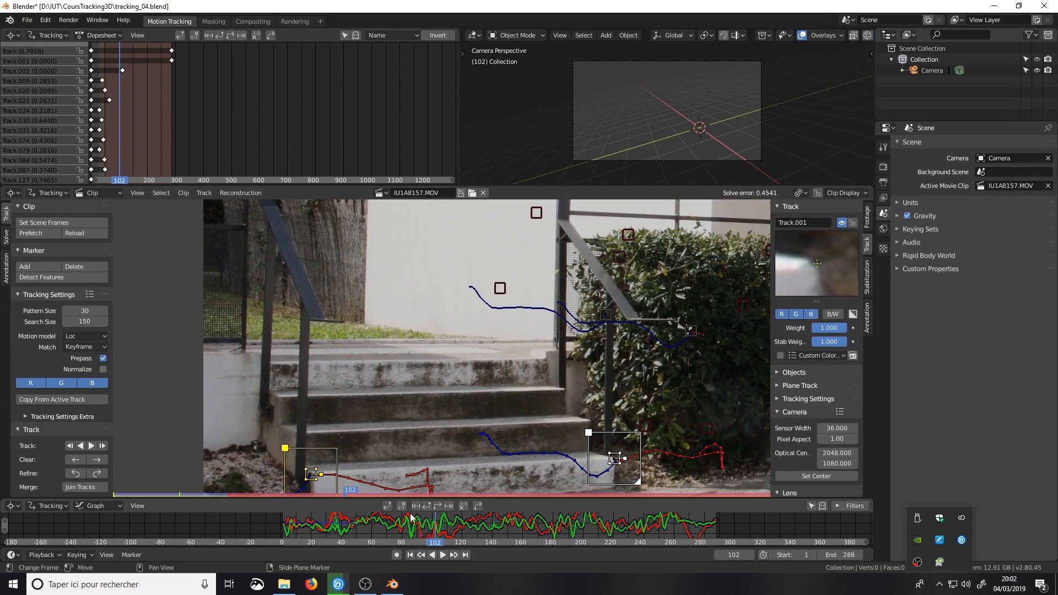
left_click(410, 537)
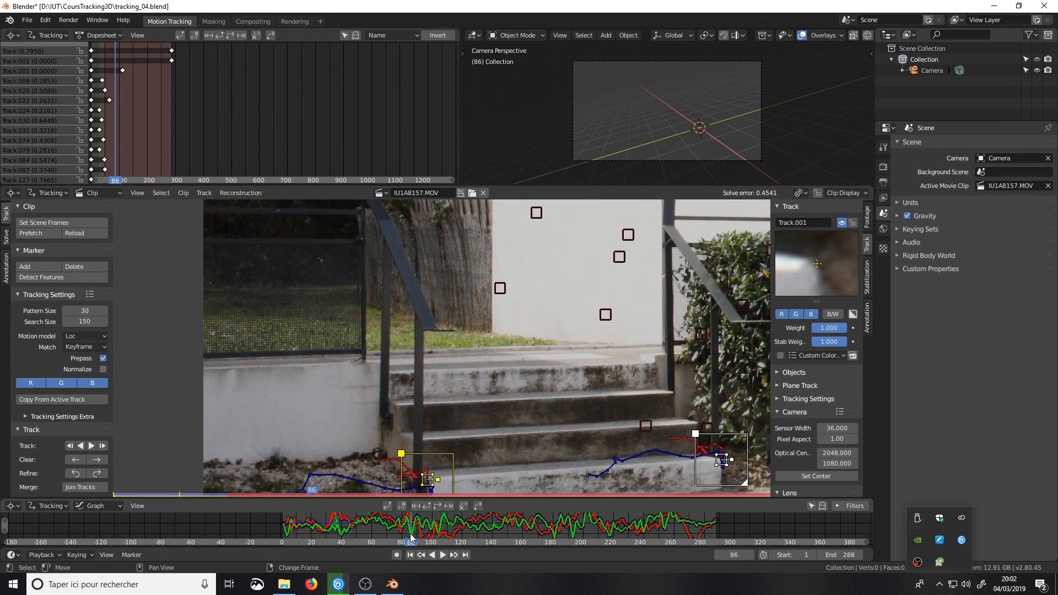
left_click_drag(403, 538, 348, 540)
scroll(389, 448, "up", 4)
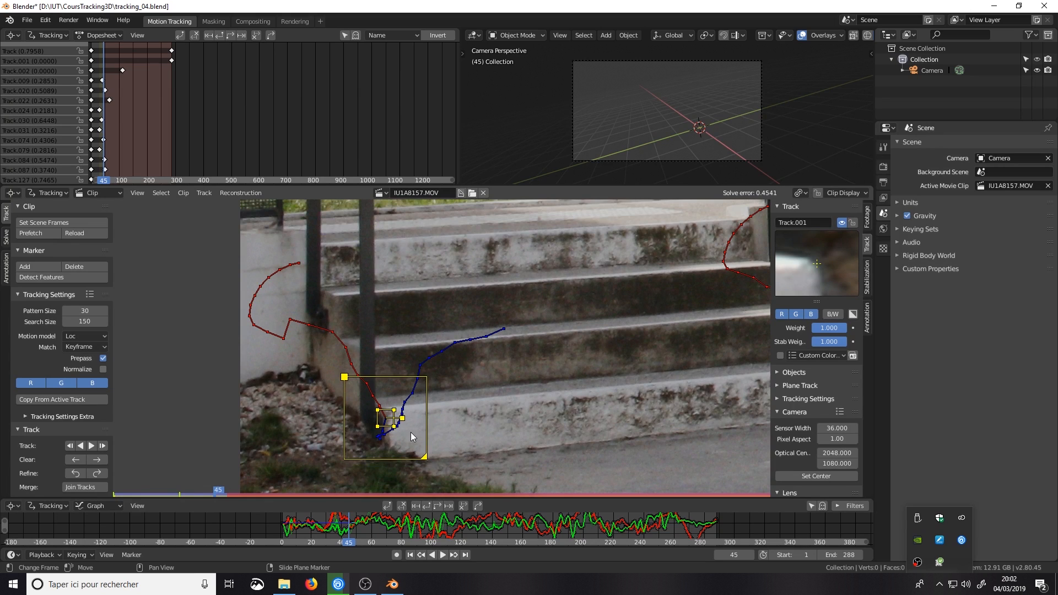
scroll(419, 440, "up", 1)
middle_click_drag(448, 422, 249, 452)
Delete the two selected stair corner tracks.
scroll(249, 451, "down", 5)
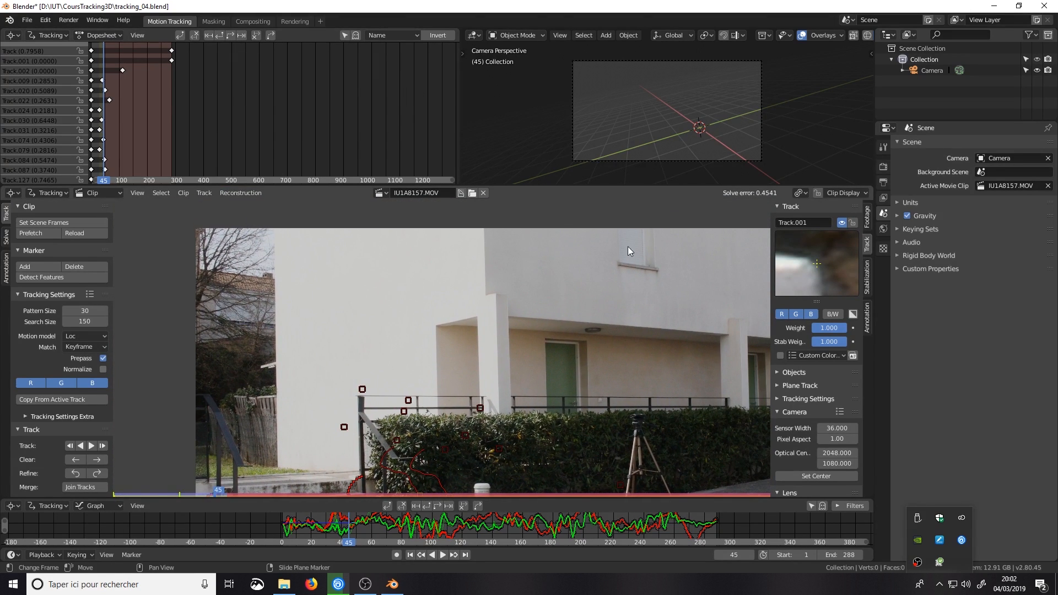
scroll(499, 316, "down", 3)
middle_click_drag(555, 416, 593, 407)
key("x")
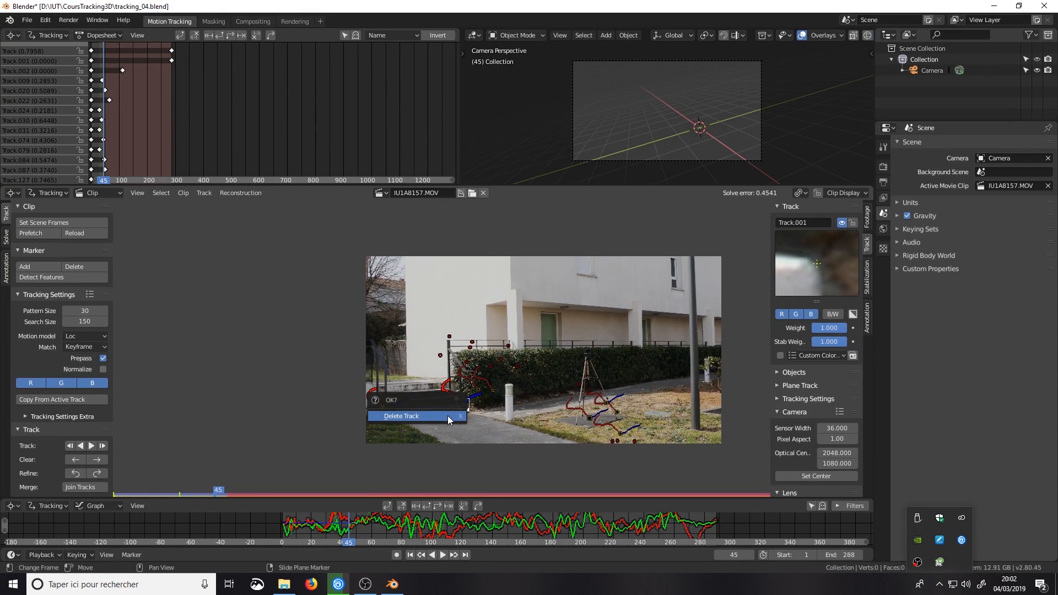
left_click(448, 416)
Examine the building facade around the upper window at frame 45 and the start of the clip for trackable features.
scroll(591, 289, "up", 4)
middle_click_drag(591, 289, 136, 551)
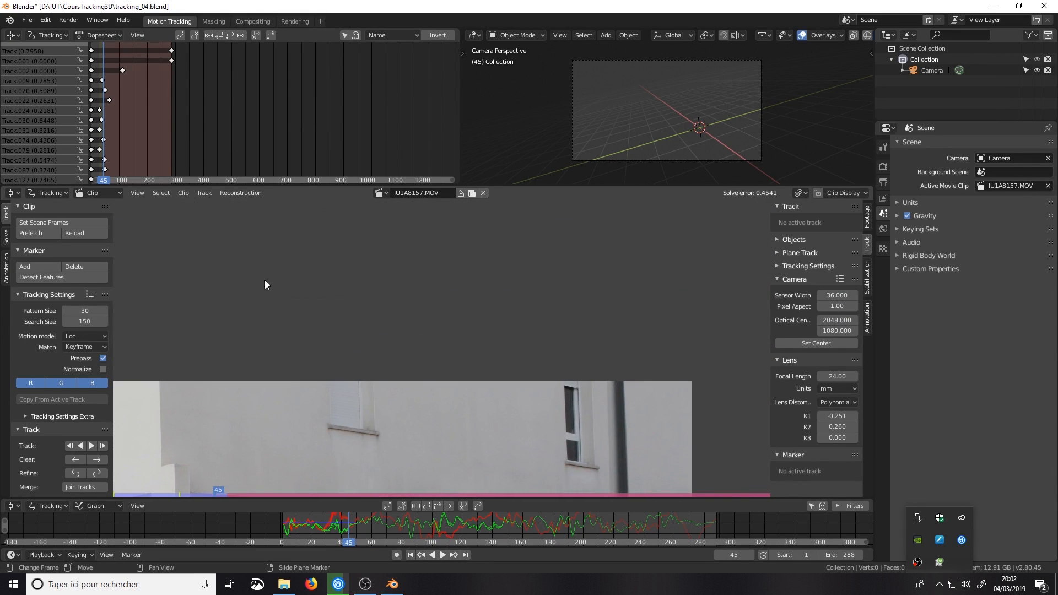
middle_click_drag(354, 387, 449, 309)
scroll(448, 310, "up", 5)
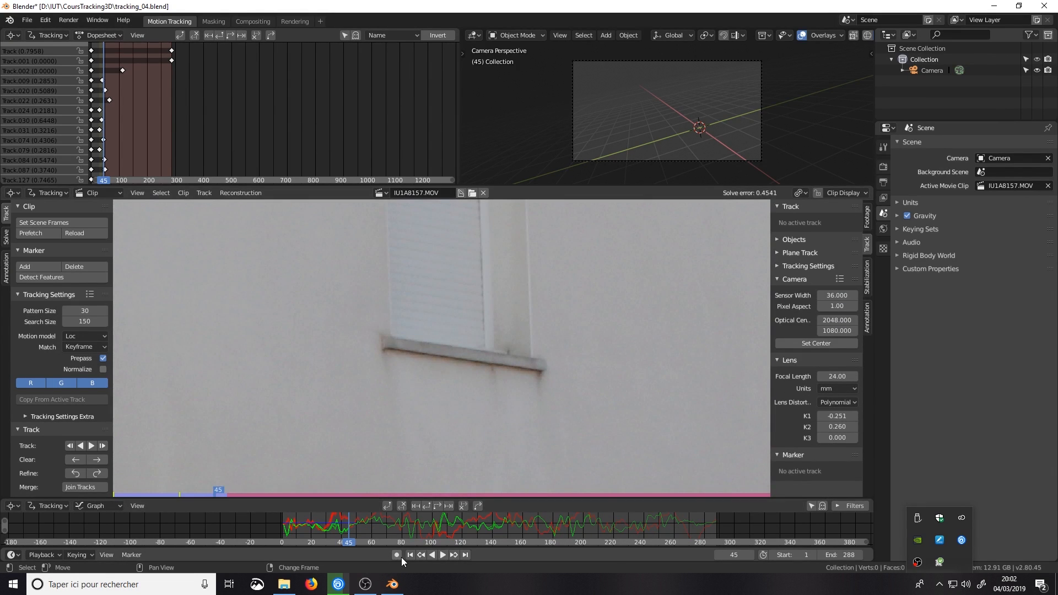
key("shift+Left")
scroll(379, 338, "down", 7)
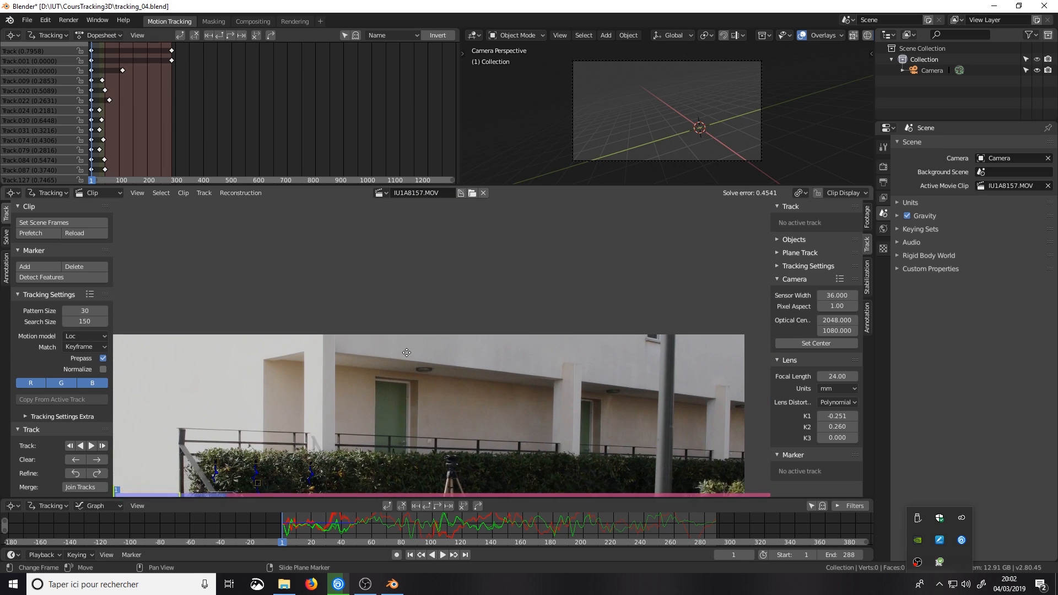
Go to the last frame and add markers where the porch ceiling edge meets the wall corner and the nearest pillar.
left_click(466, 555)
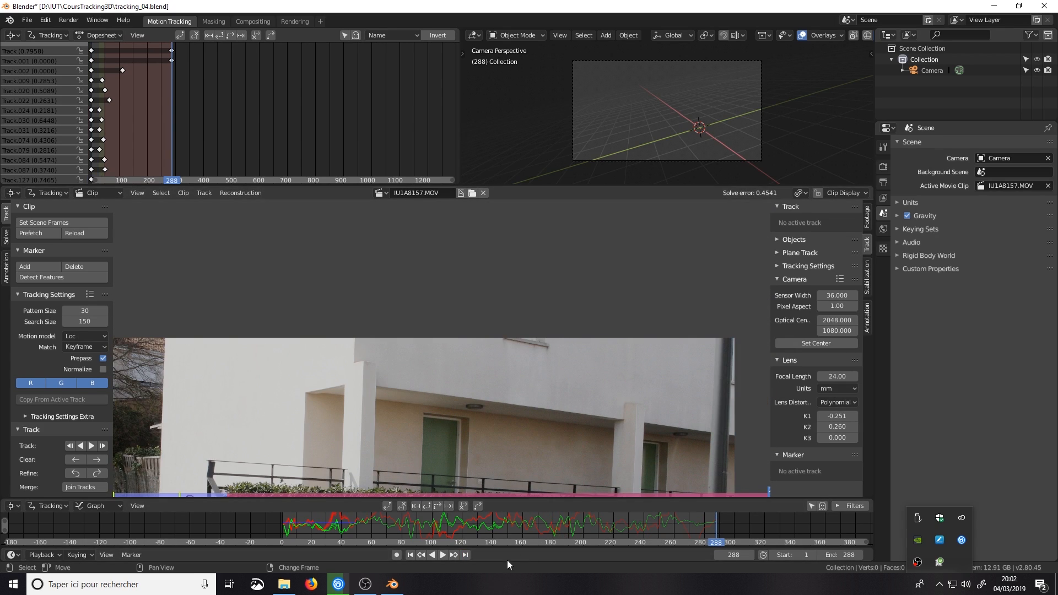
middle_click_drag(534, 428, 407, 464)
scroll(259, 418, "up", 2)
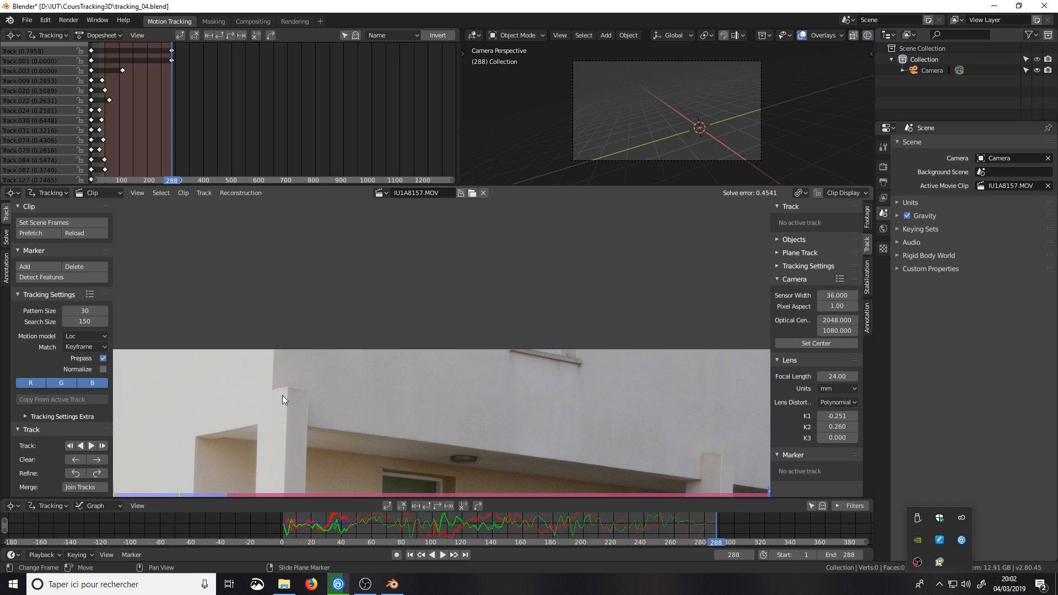
middle_click_drag(283, 396, 259, 336)
scroll(420, 424, "up", 2)
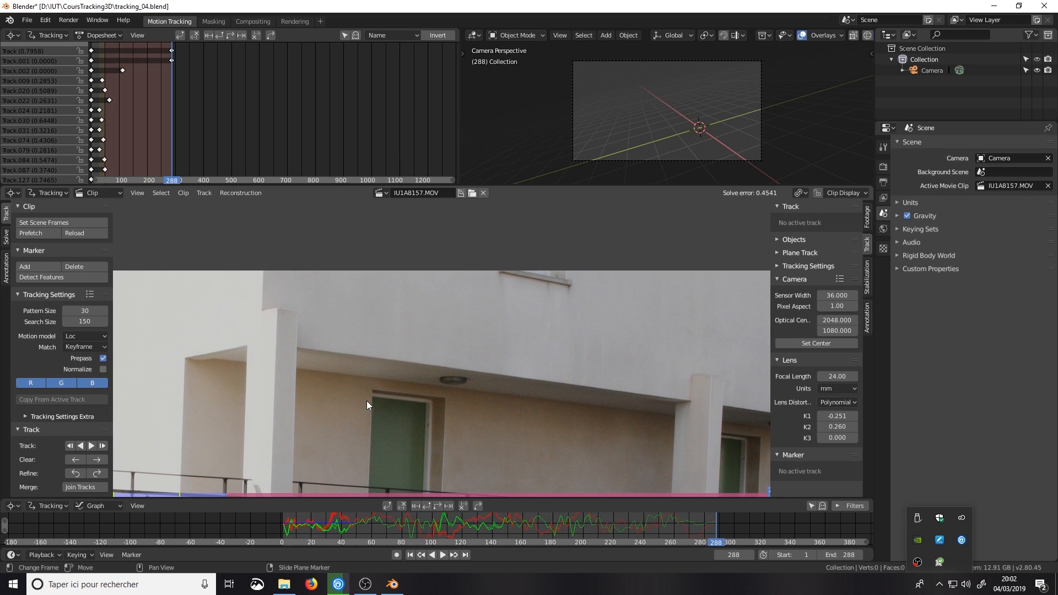
middle_click_drag(266, 318, 449, 369)
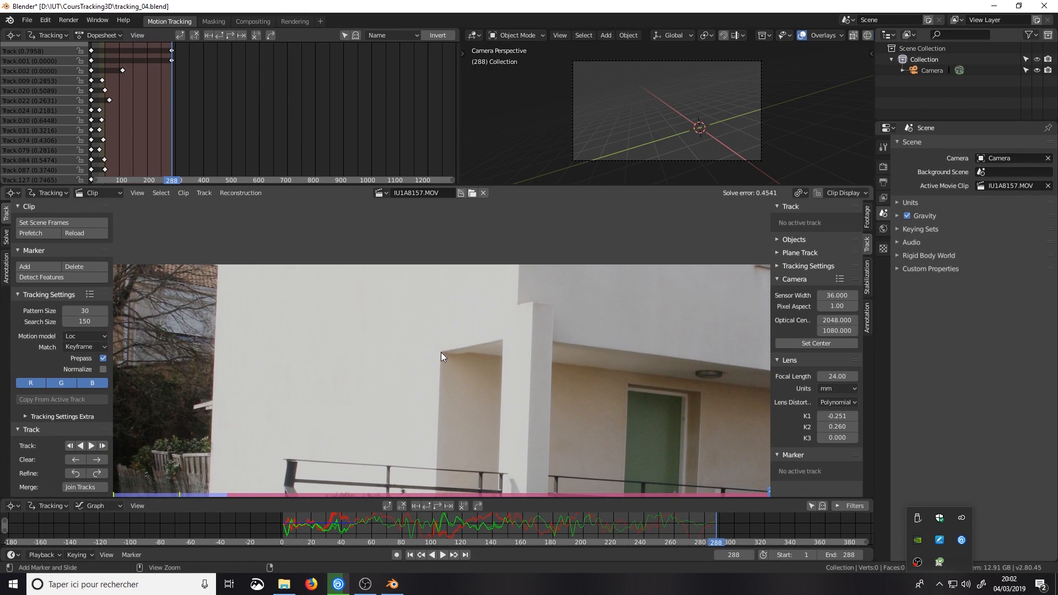
left_click(441, 352, "ctrl")
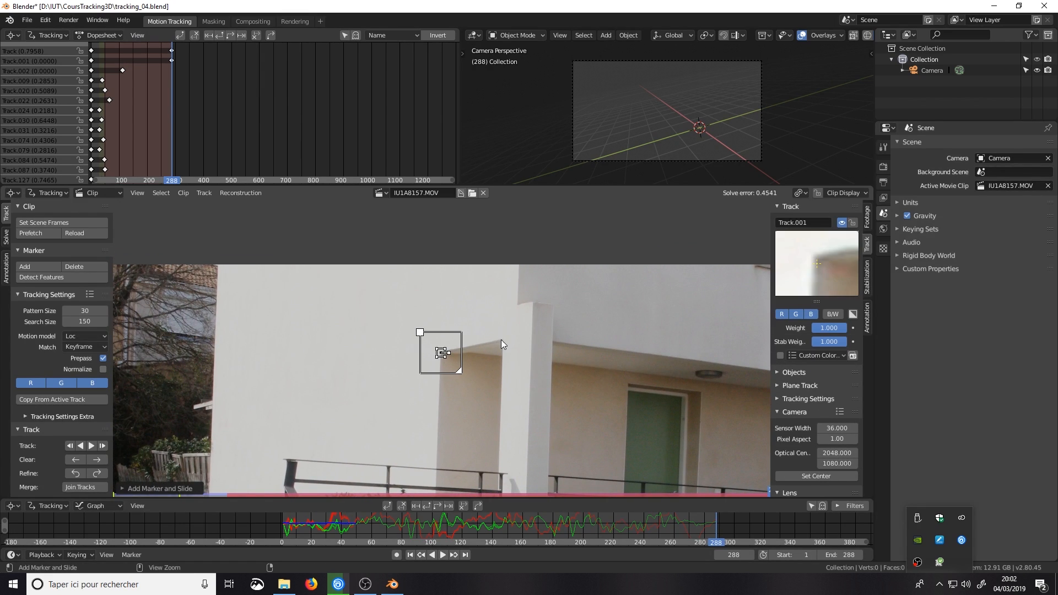
left_click(502, 339, "ctrl")
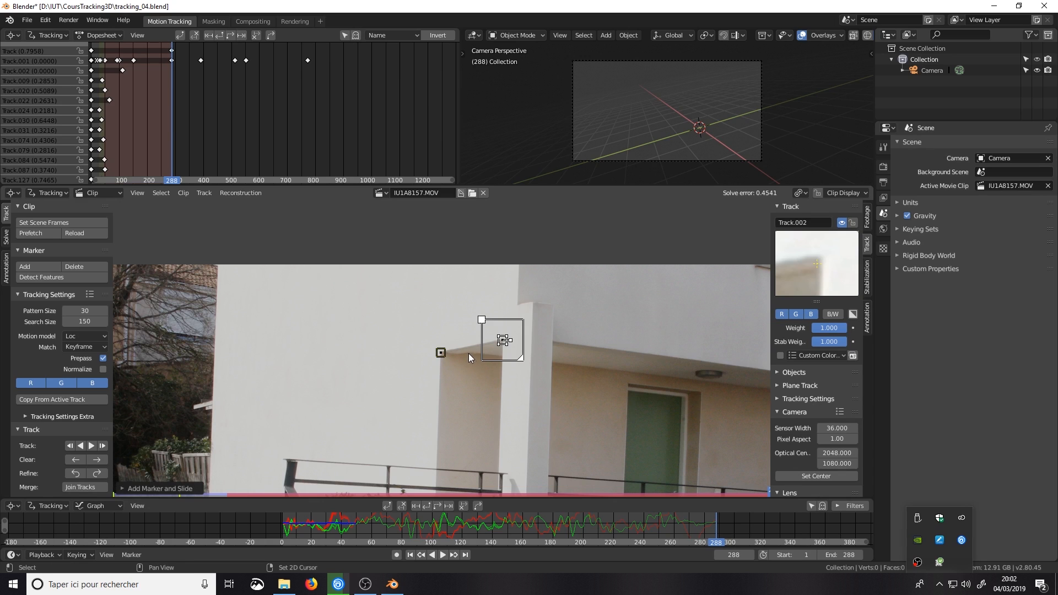
Track both porch ceiling markers backwards from frame 288 to frame 1 and solve the camera motion again.
left_click(441, 352, "shift")
left_click(80, 446)
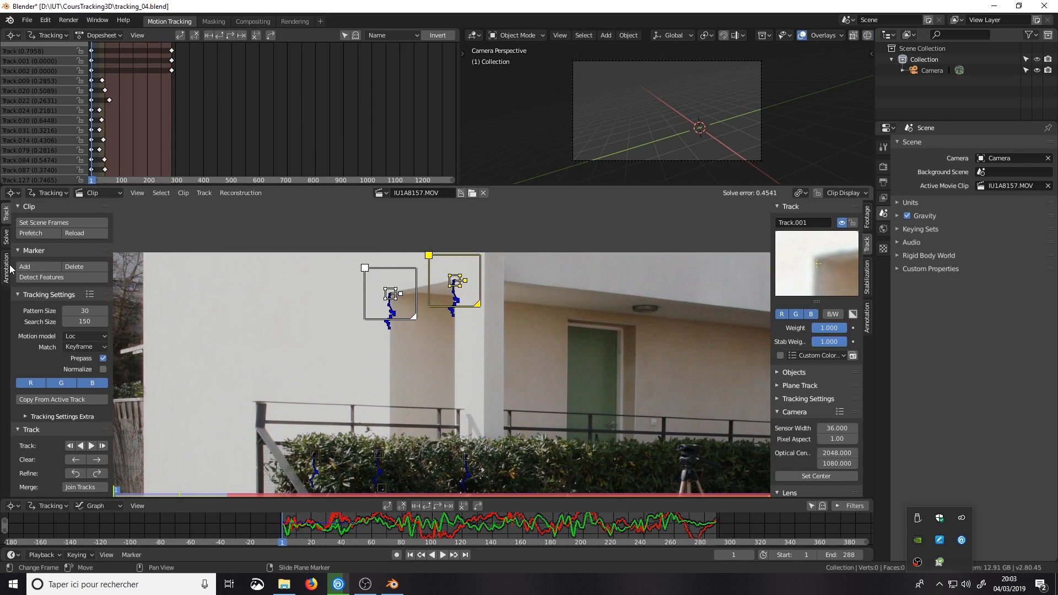
left_click(6, 237)
left_click(75, 313)
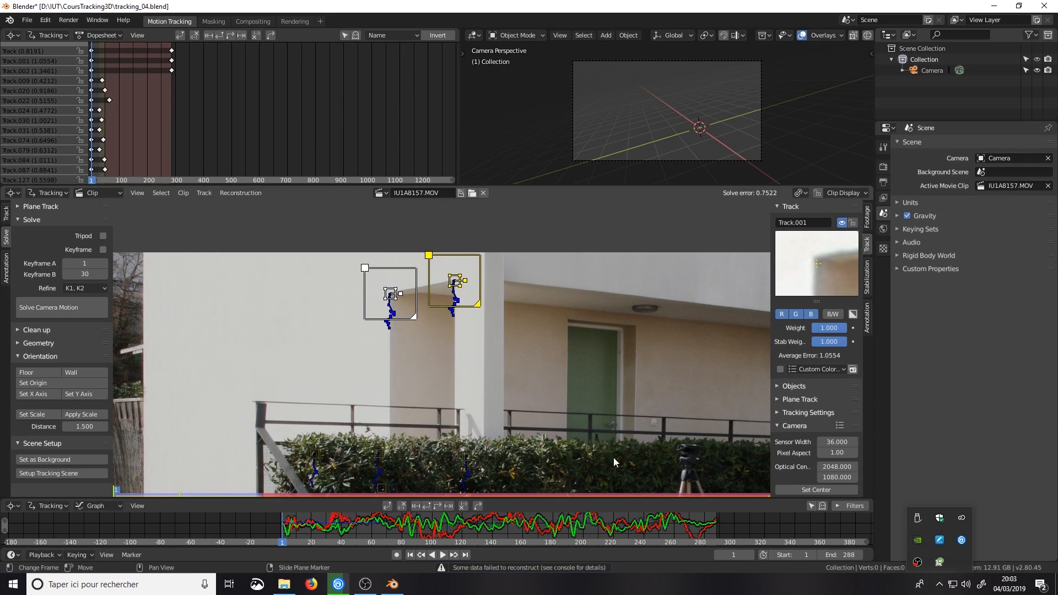
Examine the two porch ceiling tracks and the ground tracks around the tripod at frame 1.
scroll(491, 413, "down", 3)
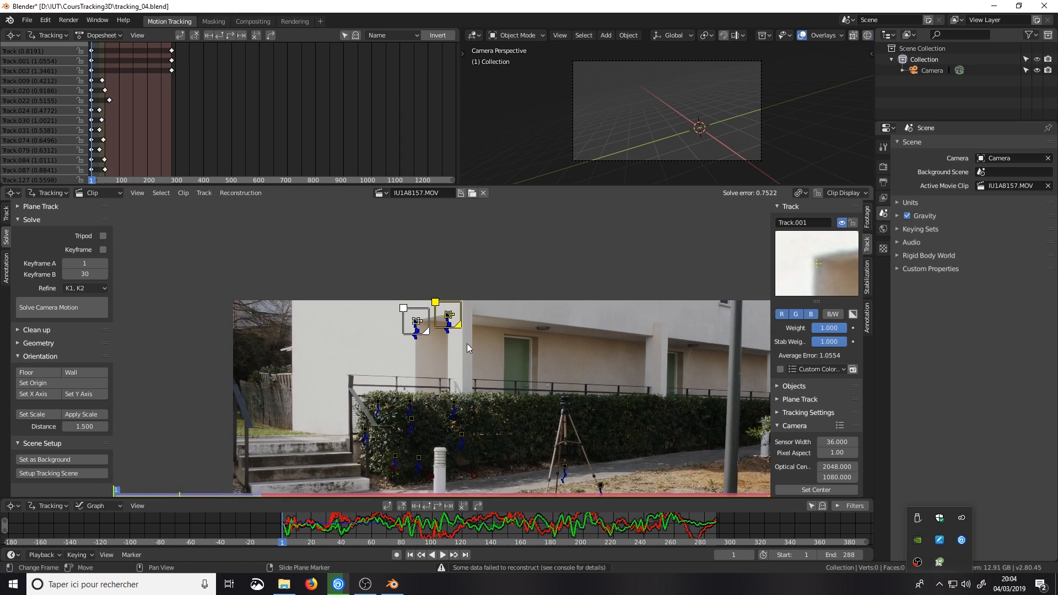
scroll(460, 337, "up", 2)
left_click(401, 305, "shift")
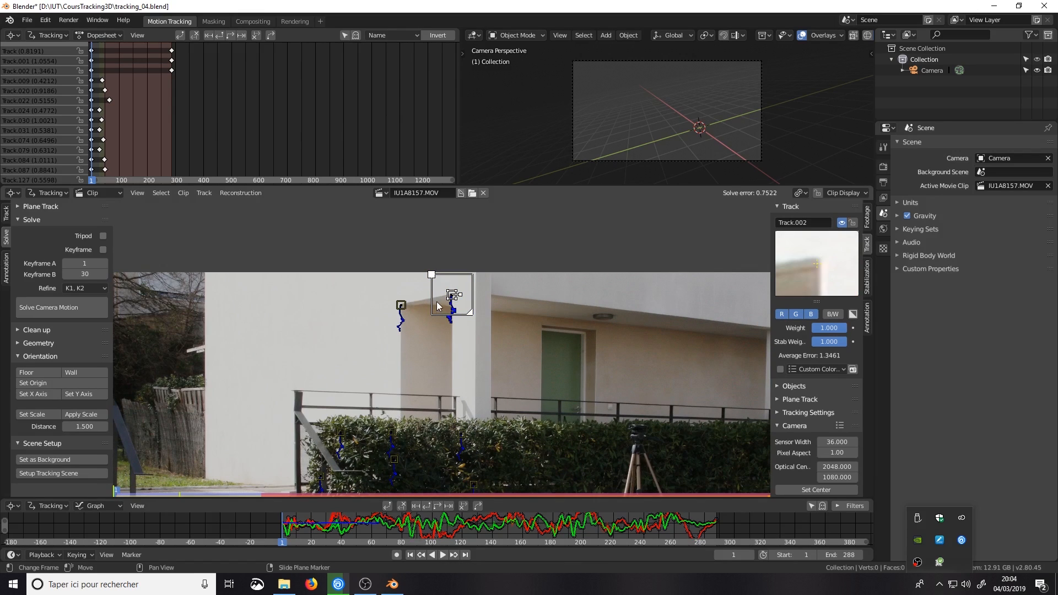
left_click(395, 306)
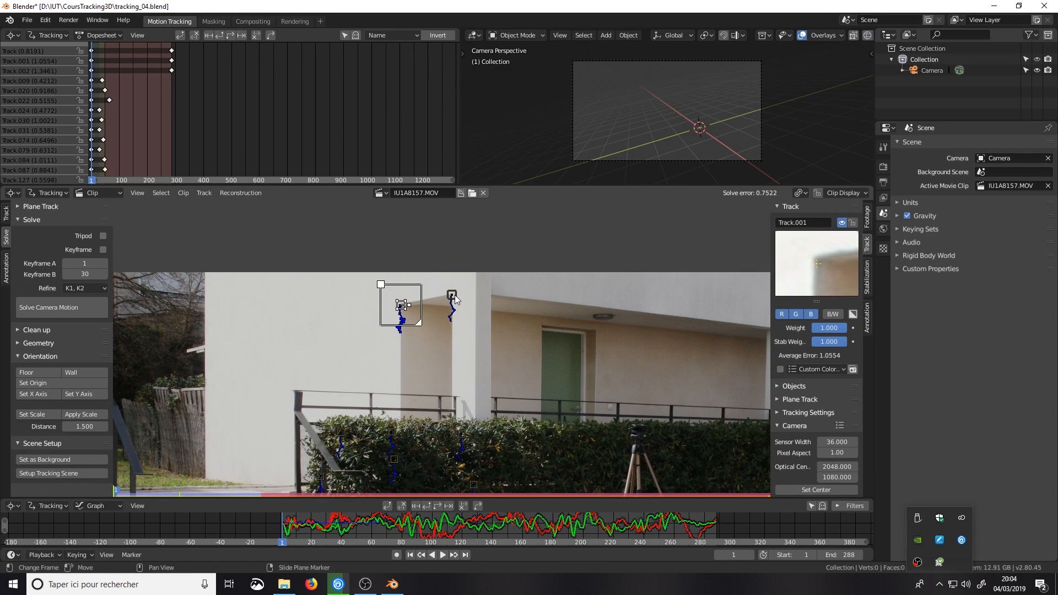
left_click(455, 295)
left_click(401, 306, "shift")
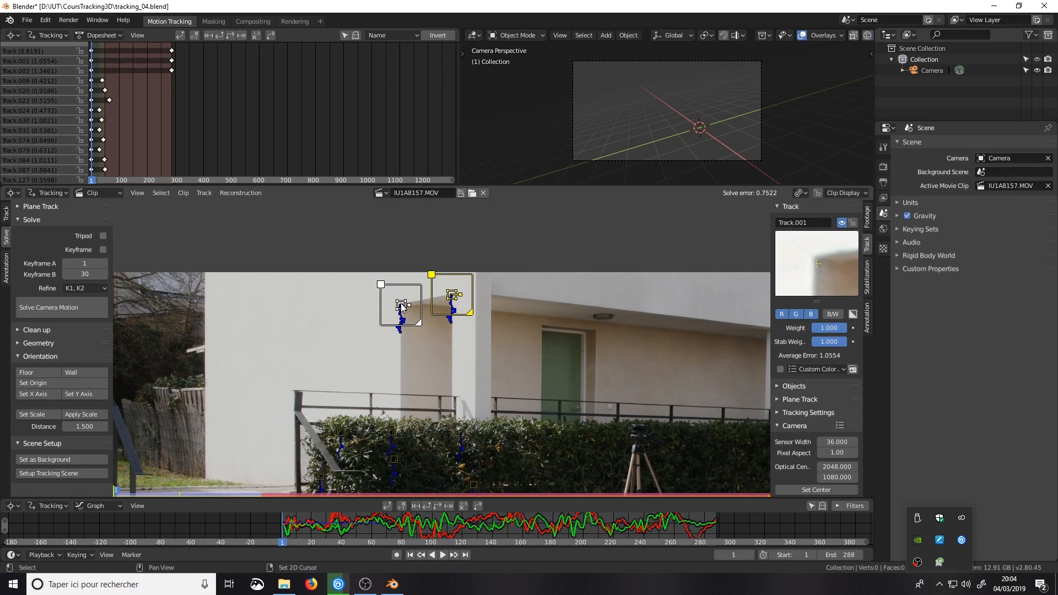
mouse_move(497, 365)
middle_mouse_down()
mouse_move(514, 323)
mouse_move(507, 360)
middle_mouse_up()
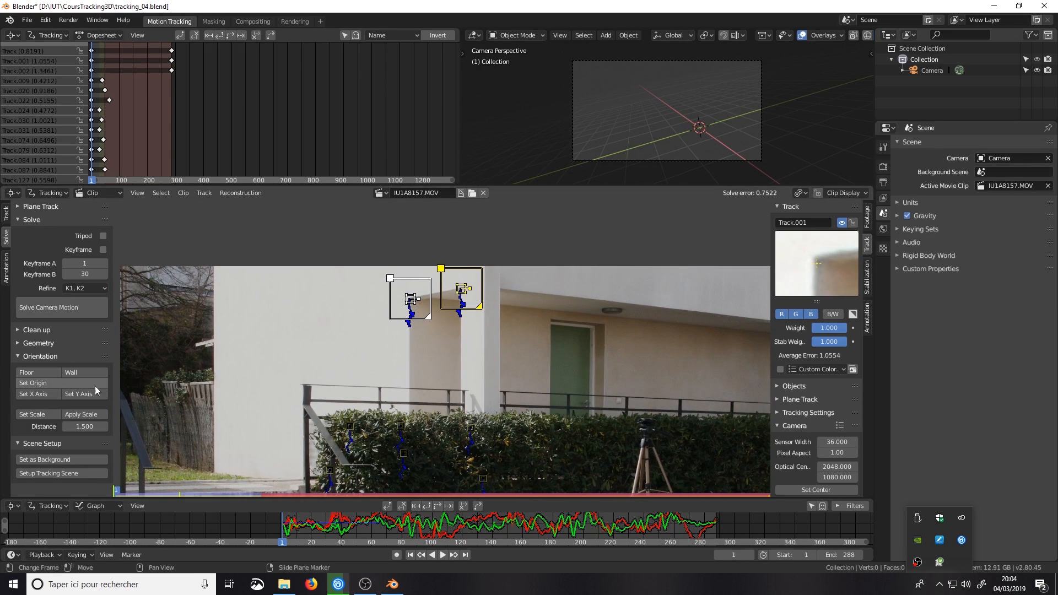
scroll(326, 382, "up", 3)
middle_click_drag(567, 394, 554, 355)
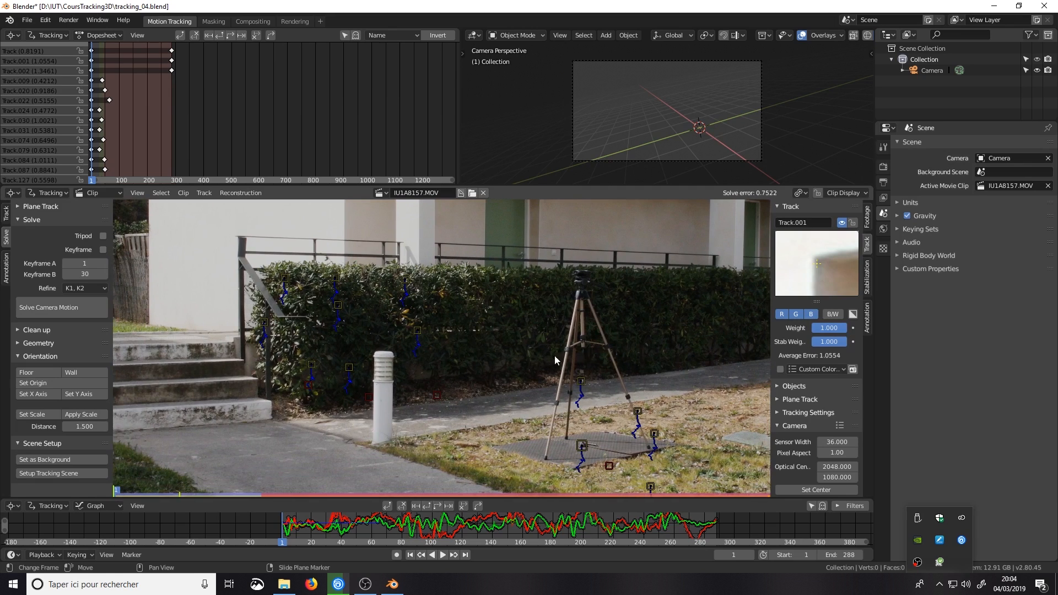
left_click(581, 382)
mouse_move(549, 448)
middle_mouse_down()
mouse_move(522, 369)
mouse_move(501, 369)
middle_mouse_up()
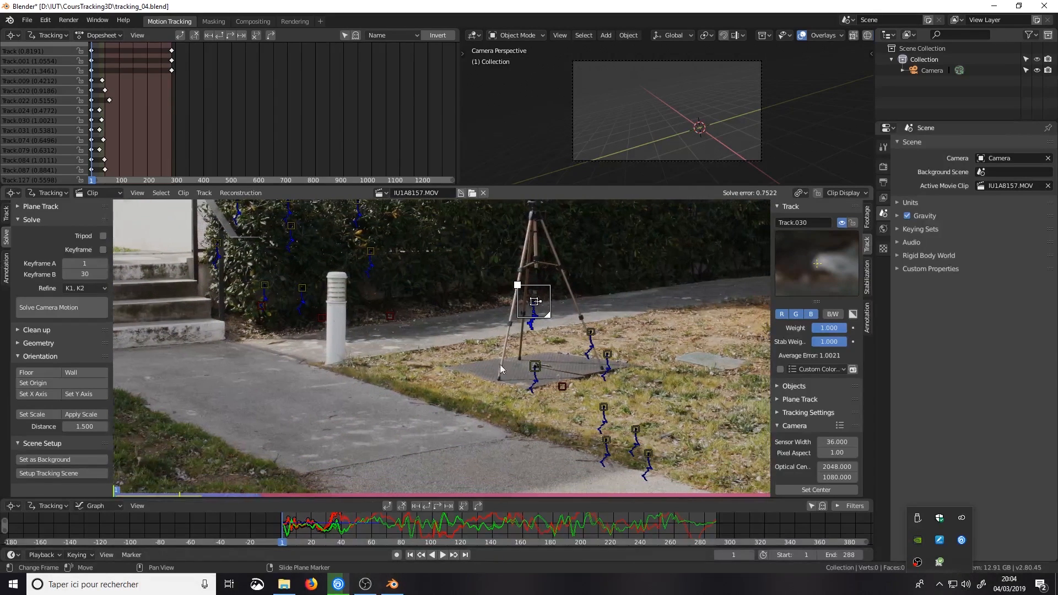
middle_click_drag(572, 377, 734, 339)
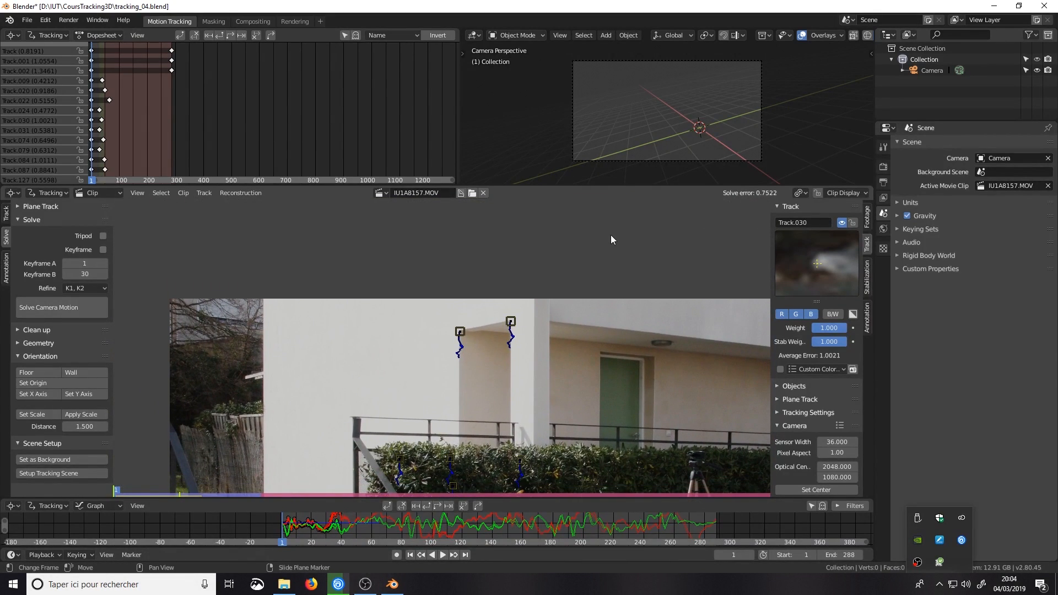
Set the scene scale from the two porch ceiling tracks, using a distance of 1.000.
left_click(512, 321)
left_click(461, 331, "shift")
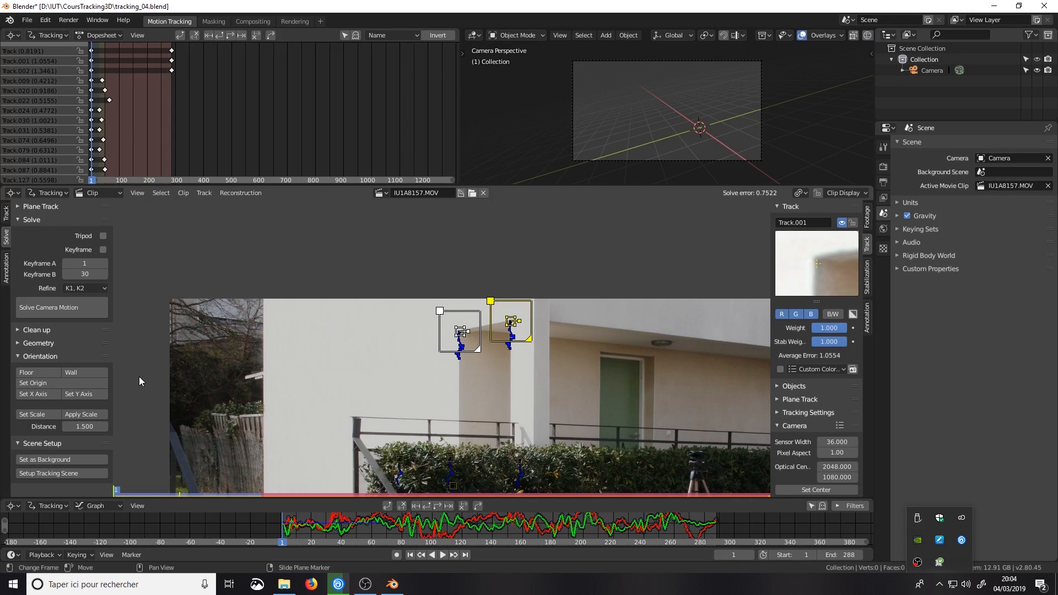
left_click(81, 428)
key("Escape")
left_click(39, 415)
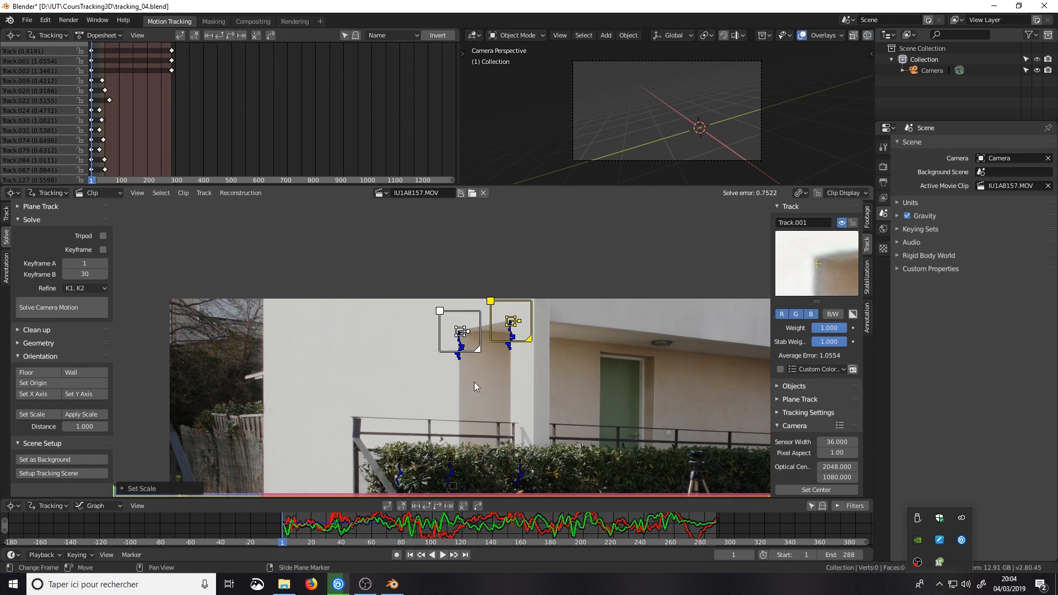
Set the scene origin on the track at the front of the mat under the tripod.
middle_click_drag(568, 388, 370, 246)
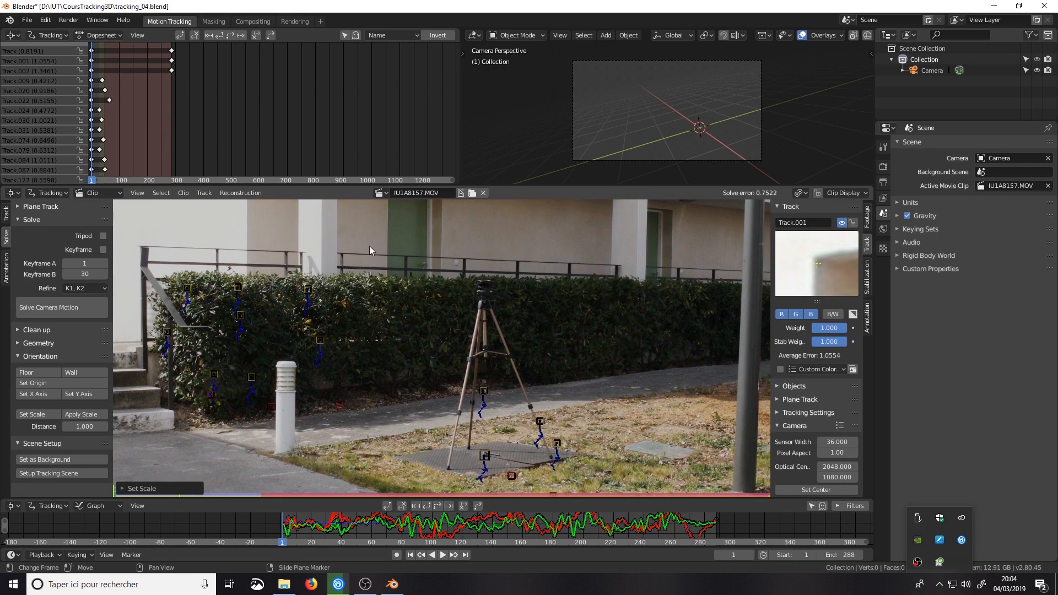
left_click(485, 457)
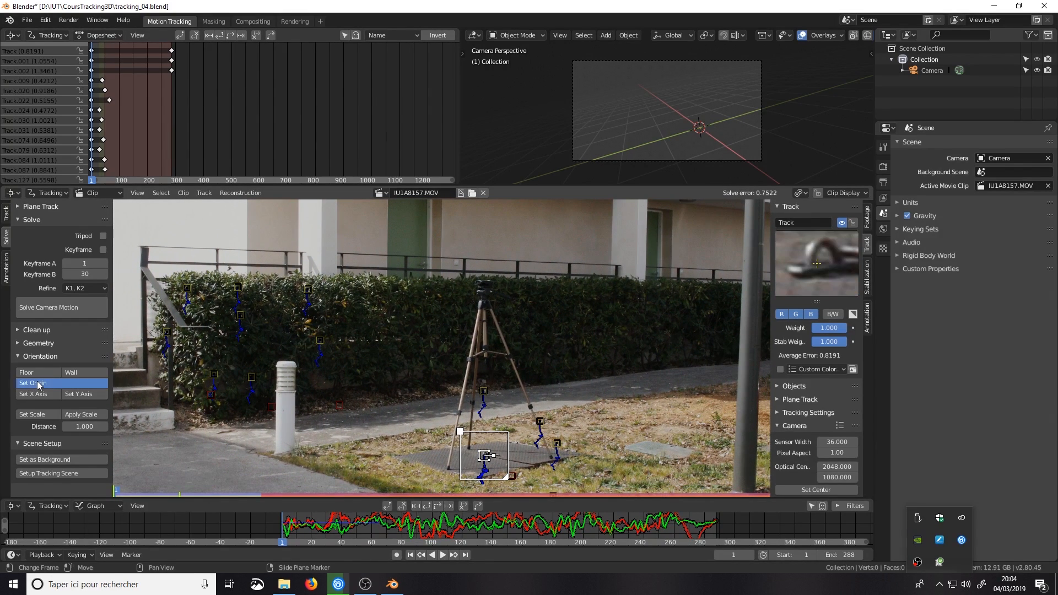
left_click(101, 385)
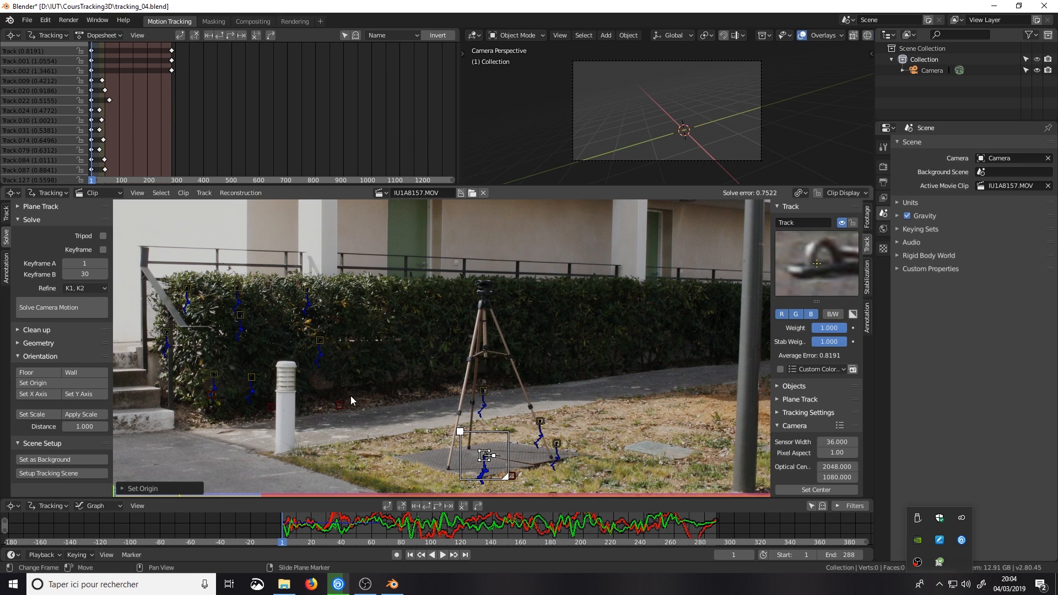
Try to orient the floor from the track behind the tripod and one track in the grass in front.
left_click(483, 393)
middle_click_drag(589, 437, 573, 396)
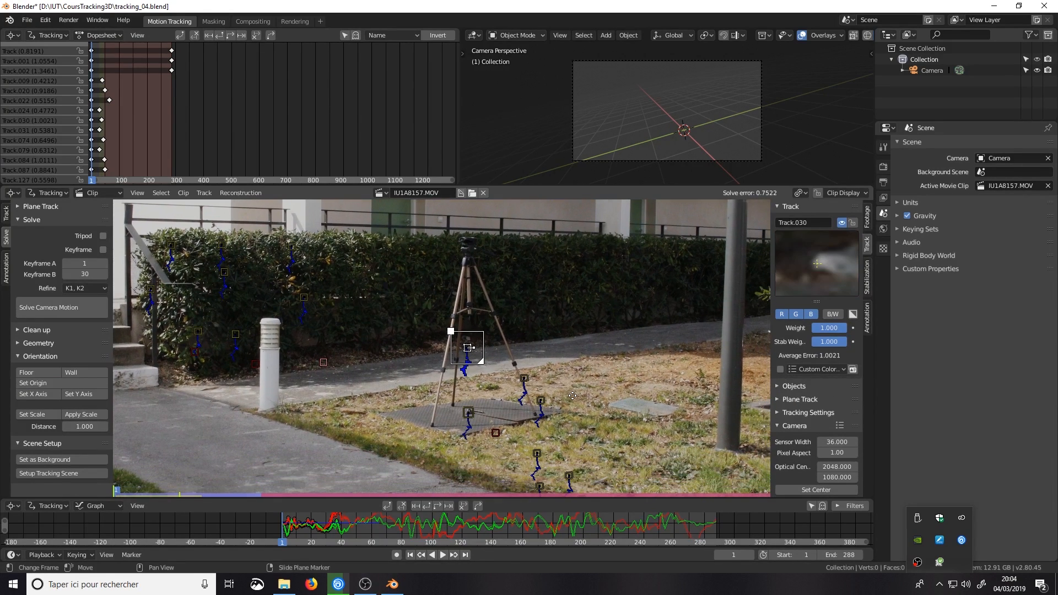
left_click(537, 452, "shift")
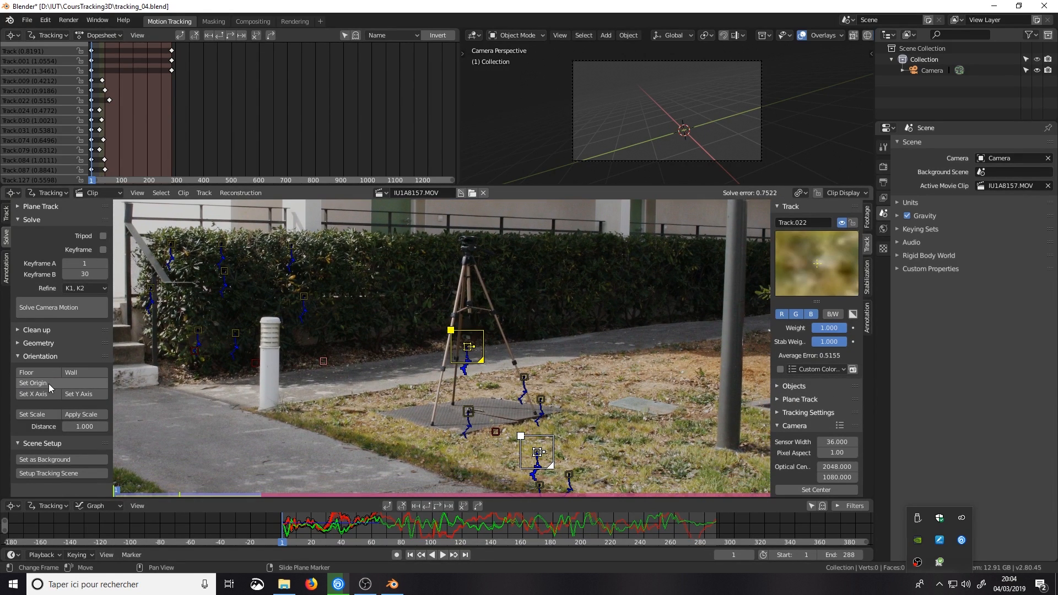
left_click(35, 373)
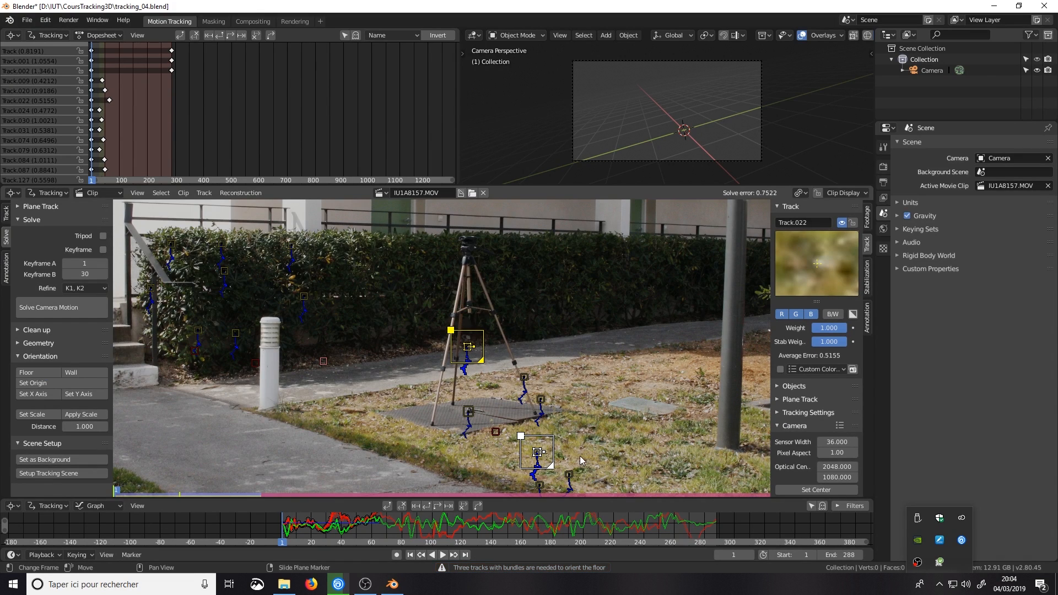
At frame 9, set the floor from three ground tracks: behind the tripod, beside the mat's far end and in the grass in front.
middle_click_drag(478, 423, 448, 405)
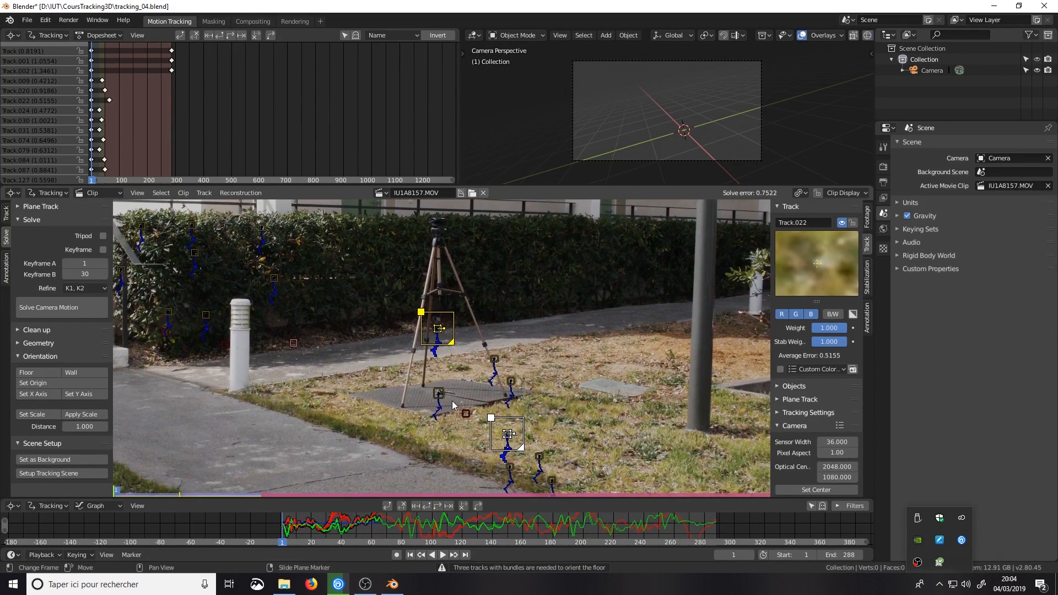
left_click(495, 360)
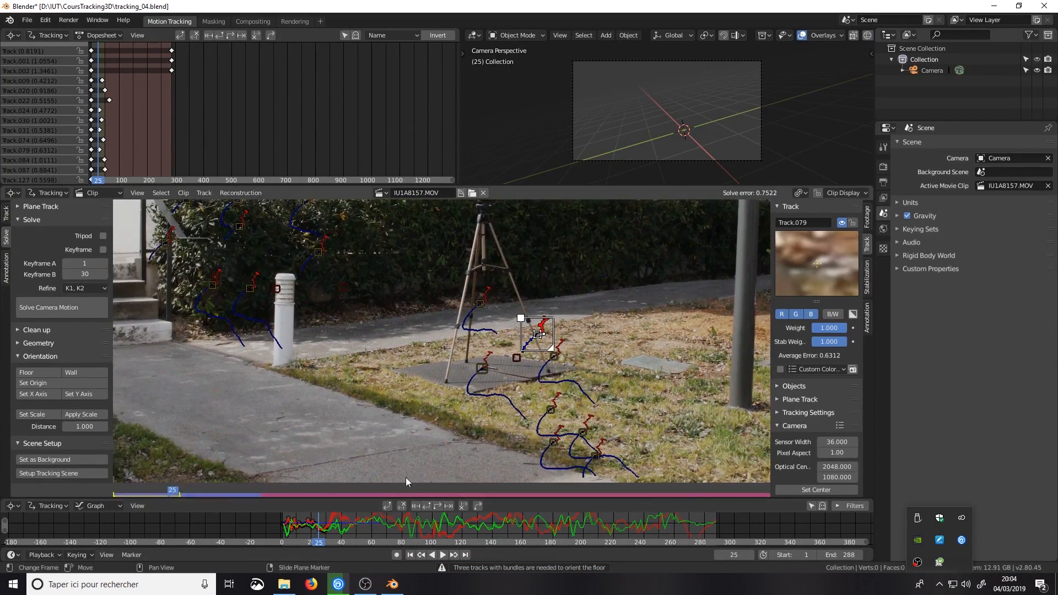
left_click(367, 542)
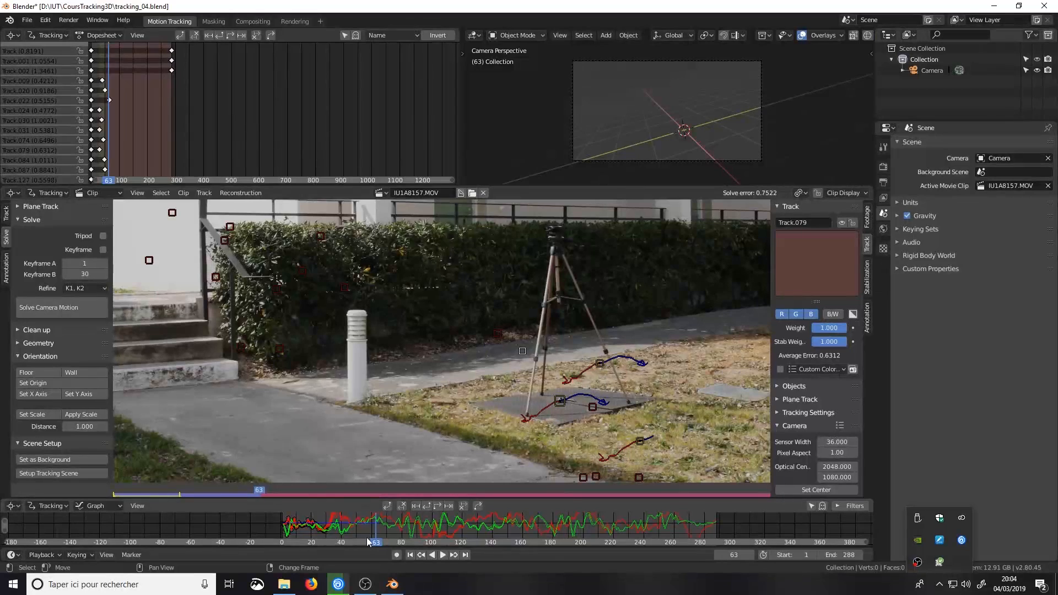
left_click(295, 539)
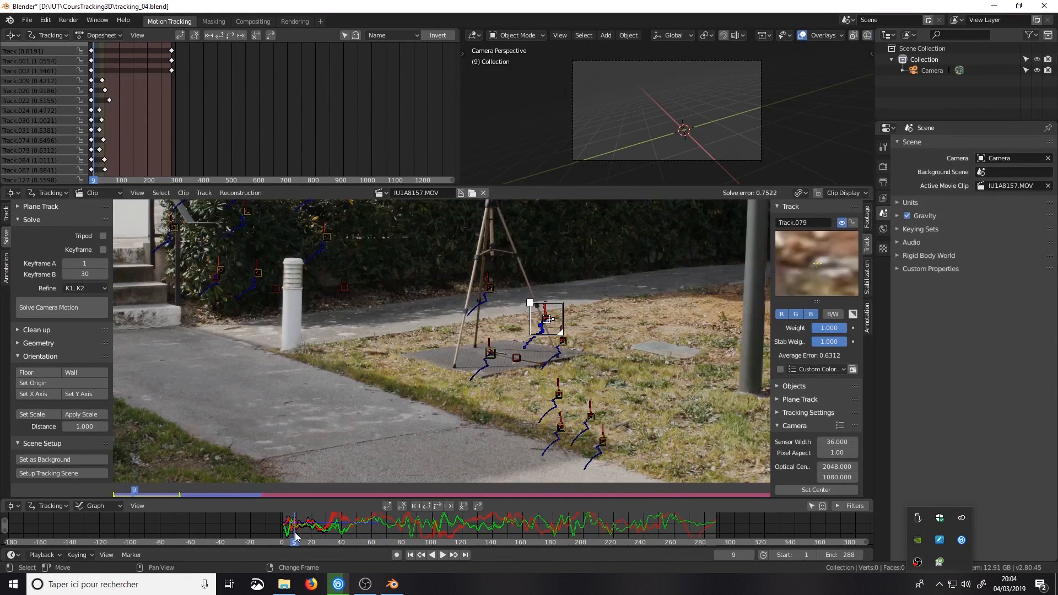
left_click(490, 288)
left_click(562, 341, "shift")
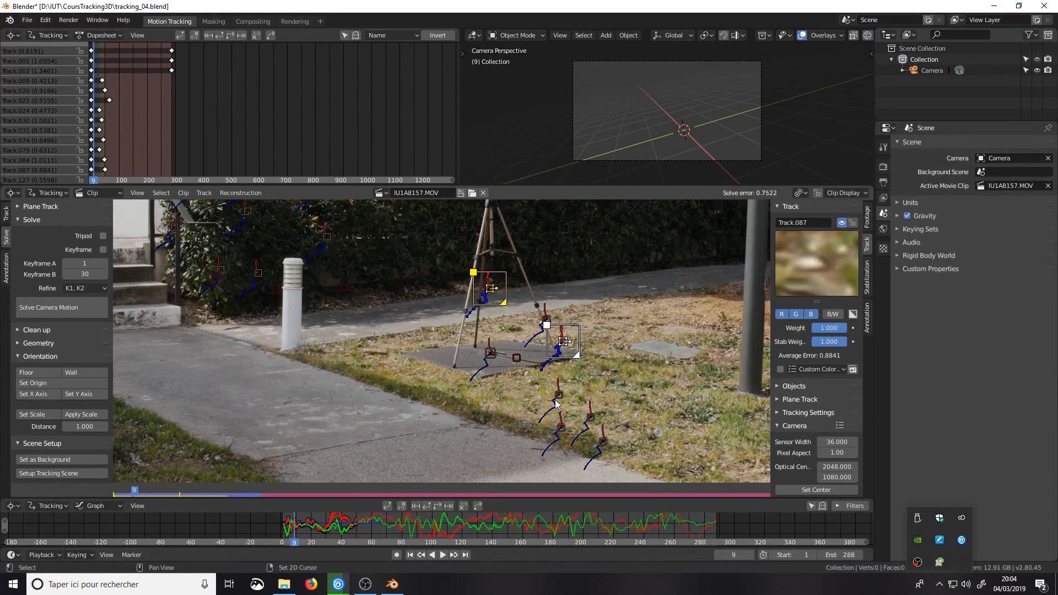
left_click(558, 394, "shift")
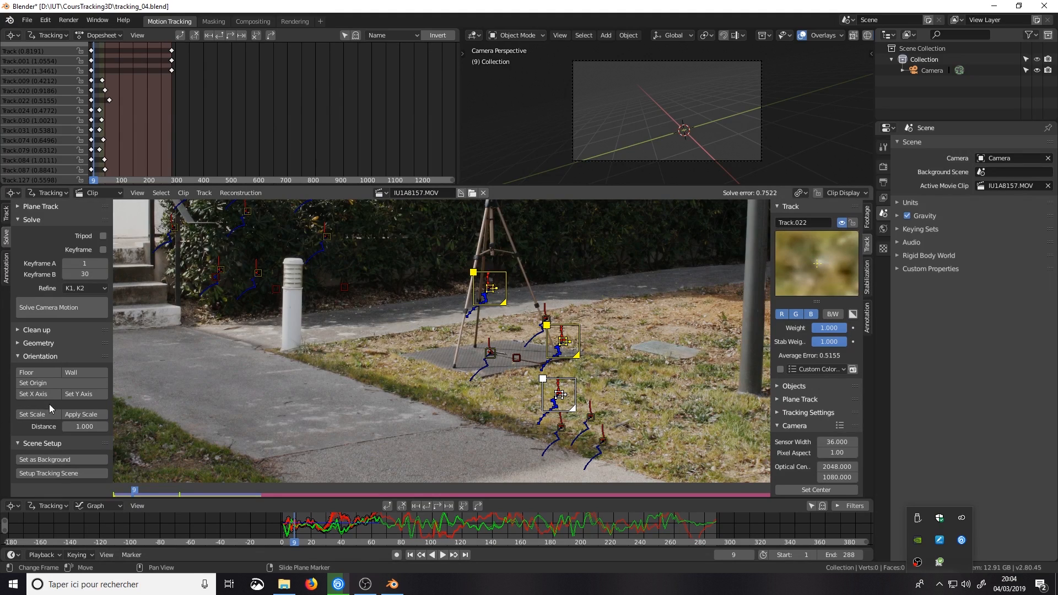
left_click(38, 372)
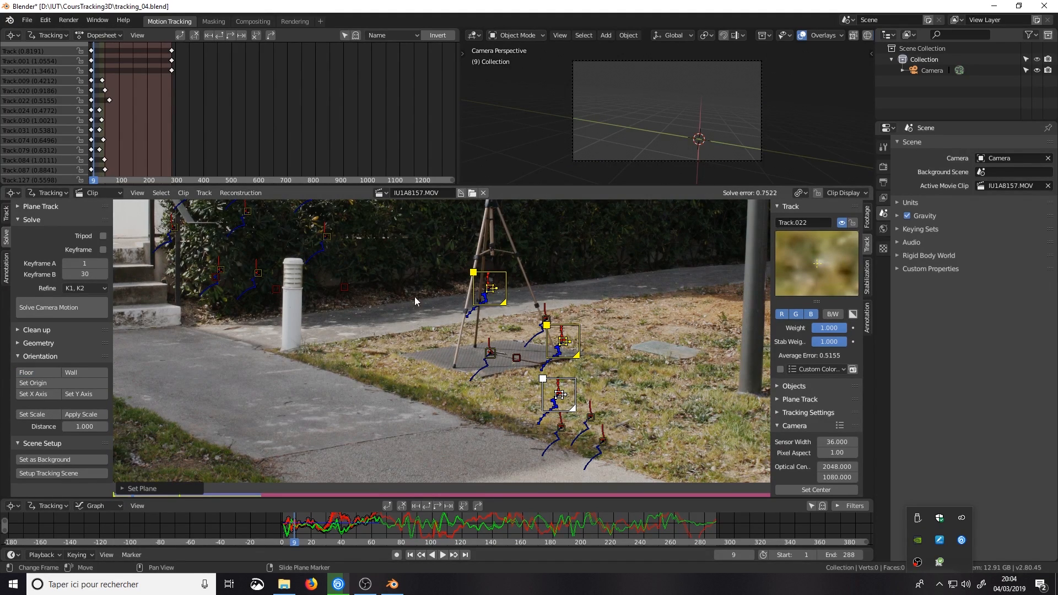
Set the tracked clip as the background of the 3D camera view.
scroll(471, 299, "down", 2)
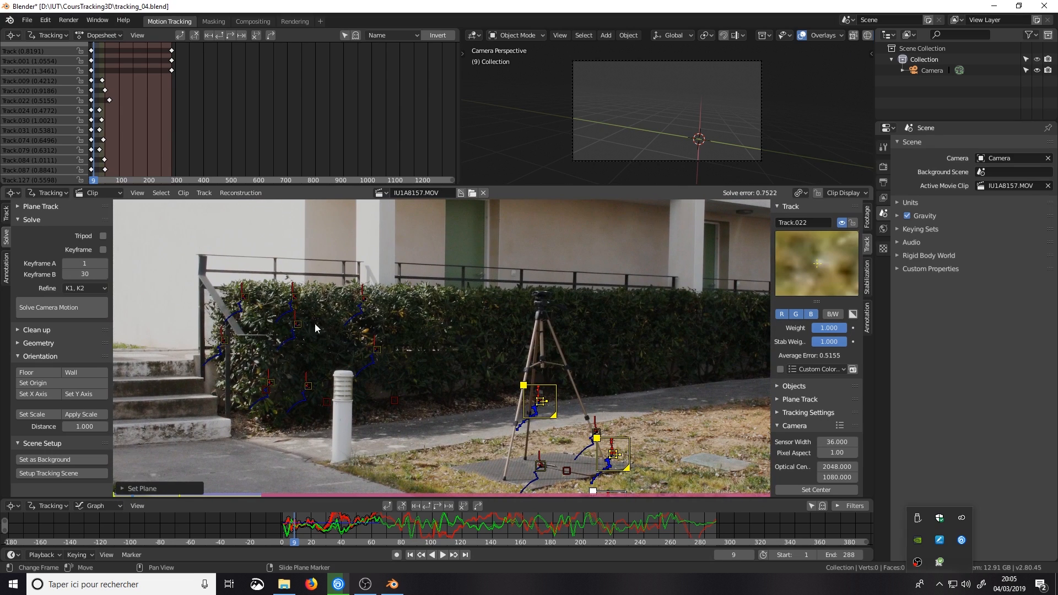
middle_click_drag(309, 373, 451, 427)
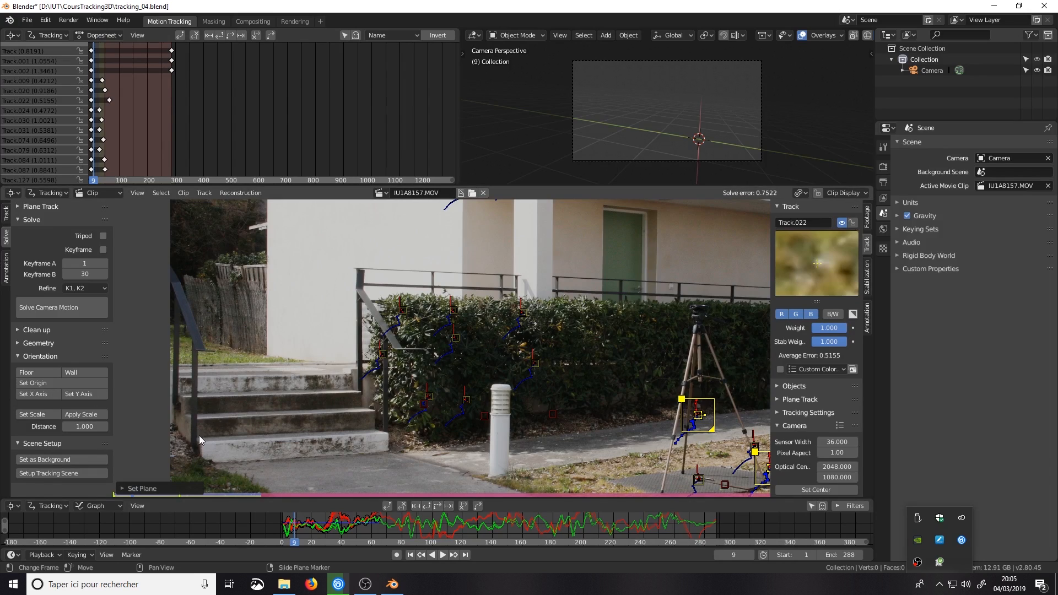
left_click(25, 356)
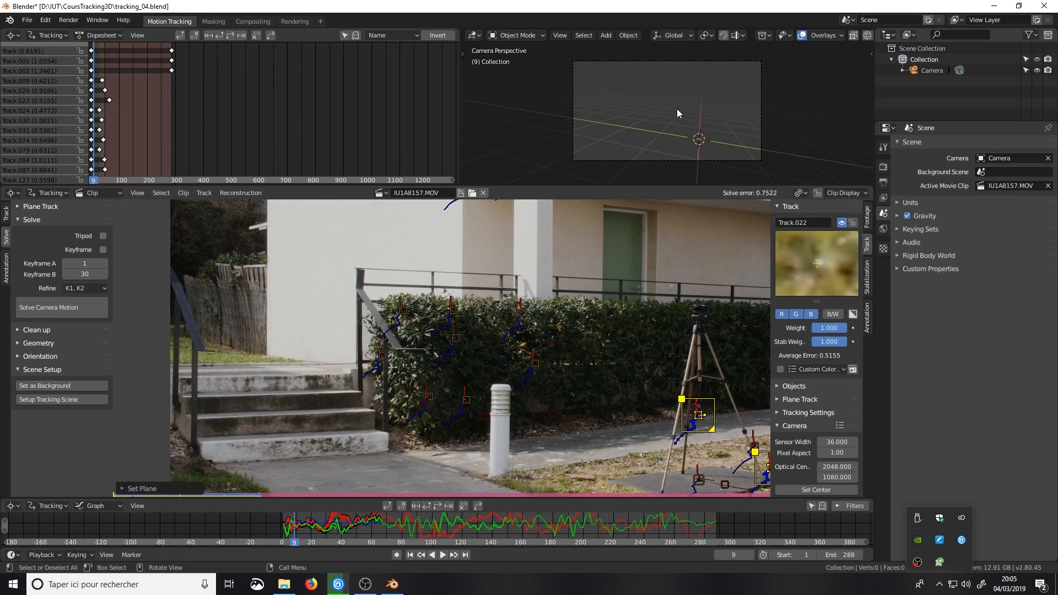
middle_click_drag(718, 120, 708, 122)
key("KP_0")
left_click(60, 387)
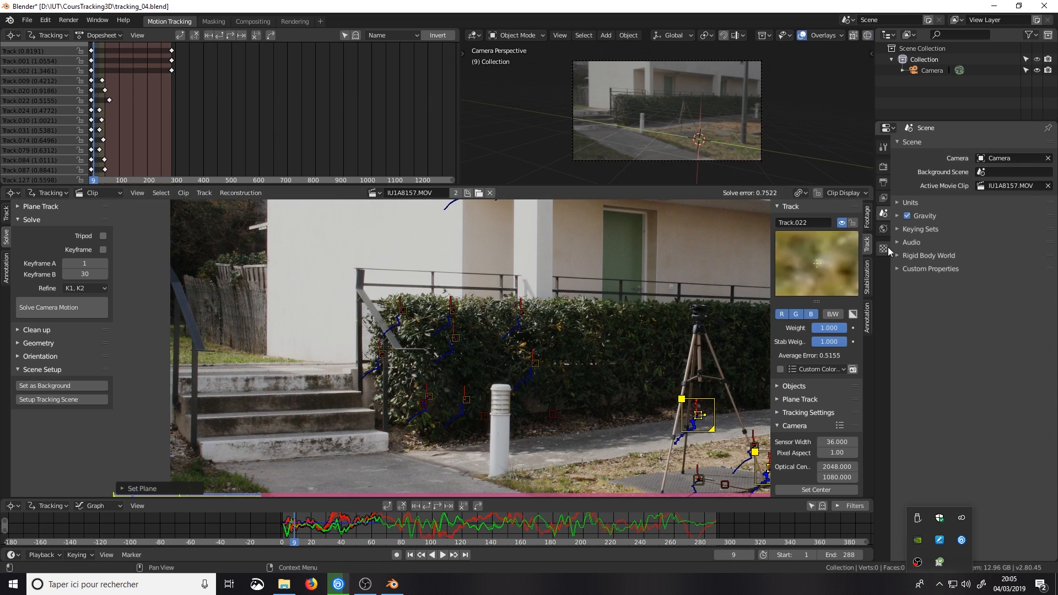
Select the camera and examine its background image settings for IU1A8157.MOV, including the opacity, alongside the camera view.
left_click(925, 71)
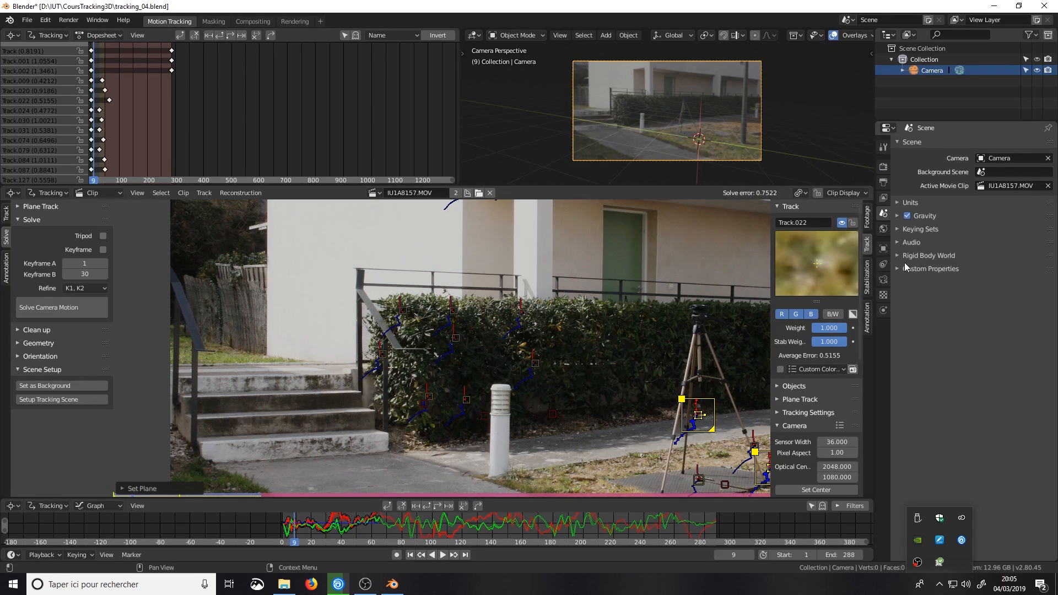
left_click(883, 280)
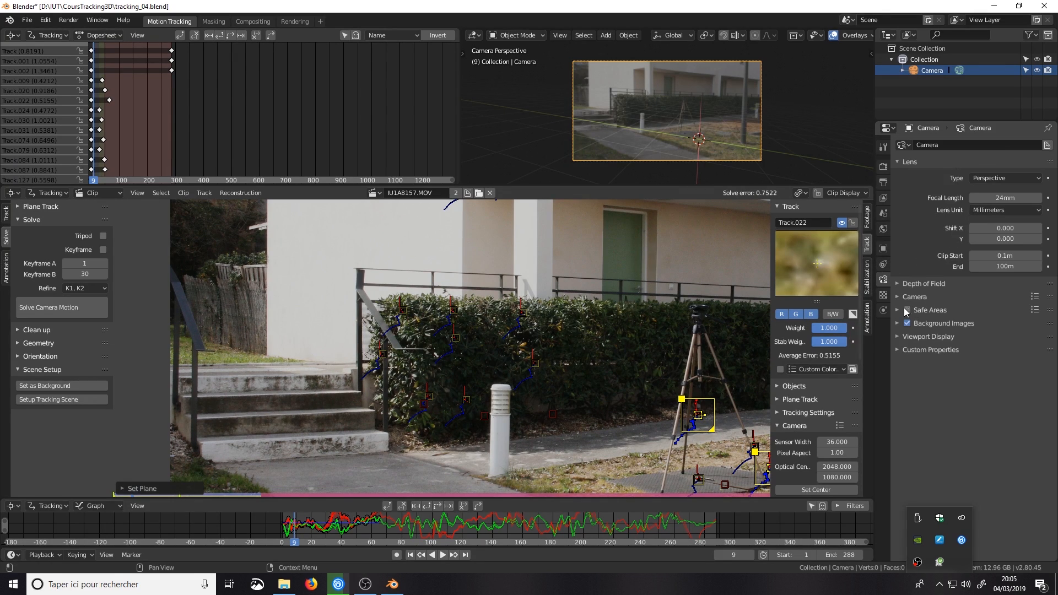
left_click(898, 324)
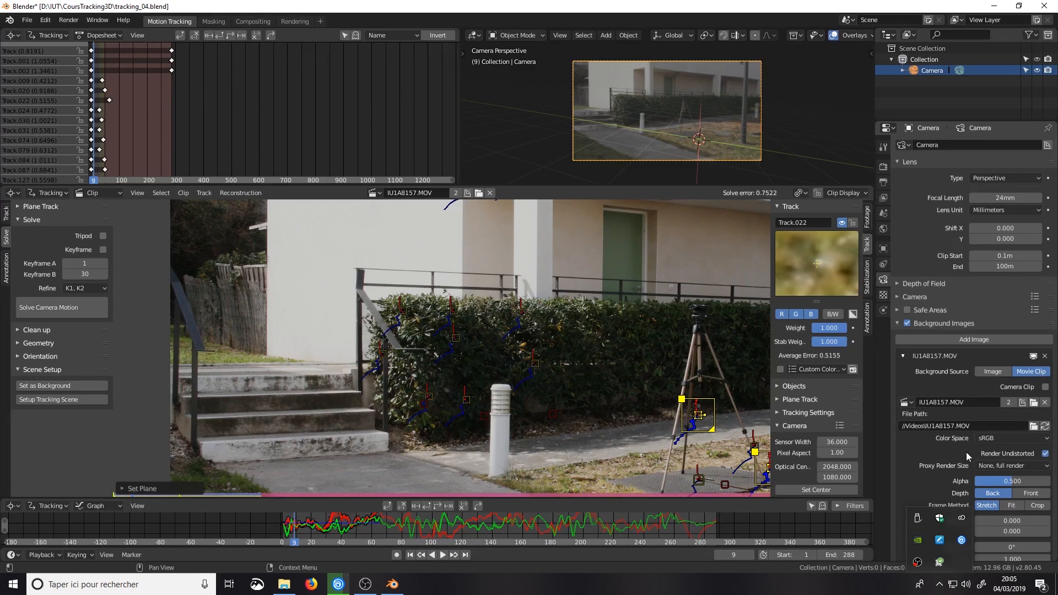
left_click(939, 584)
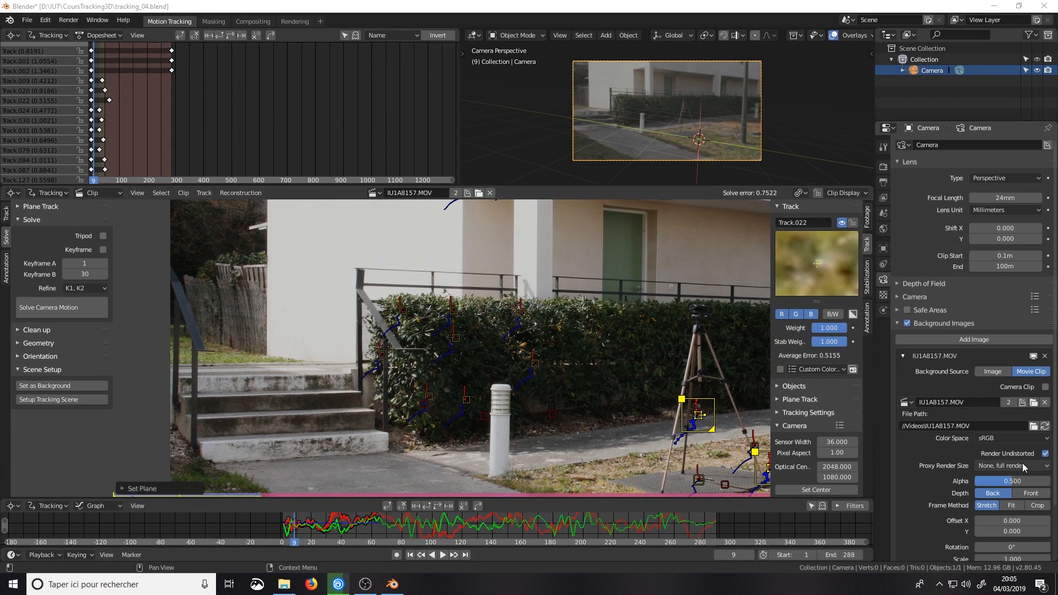
mouse_move(1004, 486)
left_mouse_down()
mouse_move(990, 485)
mouse_move(1041, 486)
mouse_move(990, 486)
mouse_move(1034, 486)
mouse_move(1015, 483)
left_mouse_up()
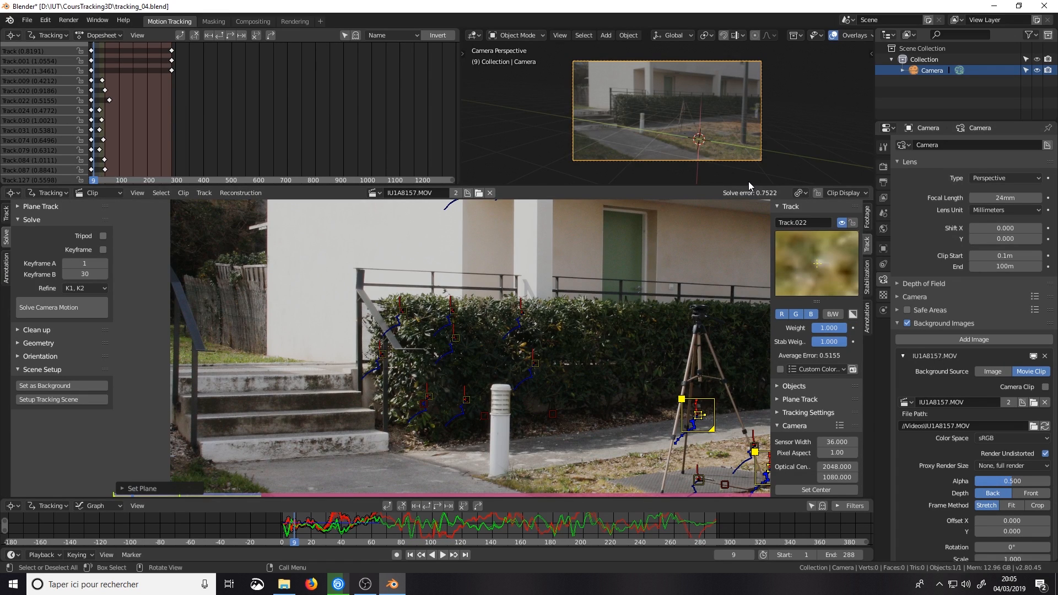
scroll(709, 149, "up", 2)
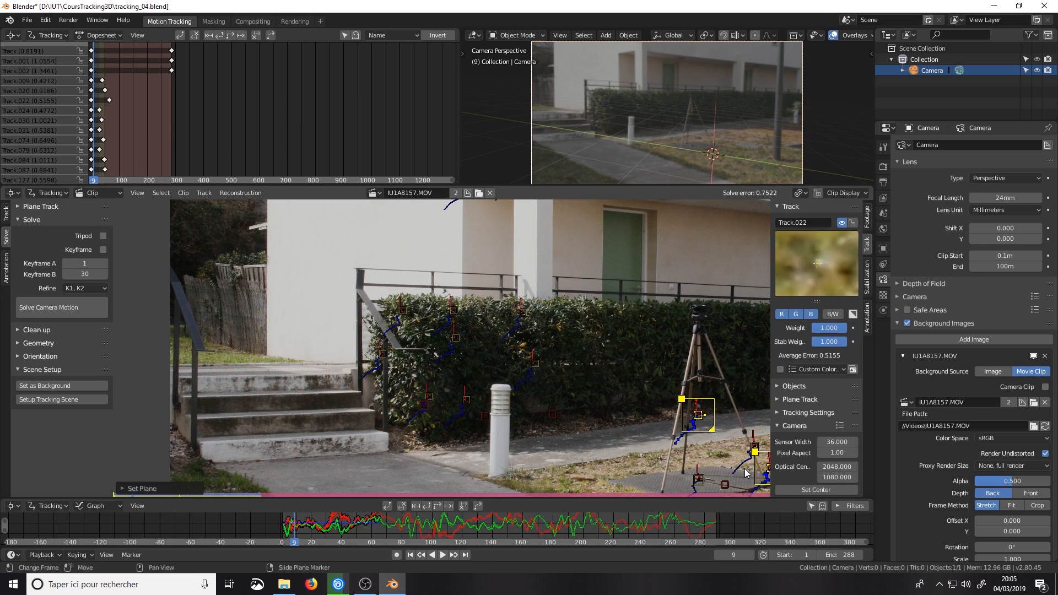
At frame 1, set the scene origin on the track lying on the mat beneath the tripod.
middle_click_drag(744, 469, 717, 422)
left_click(674, 437)
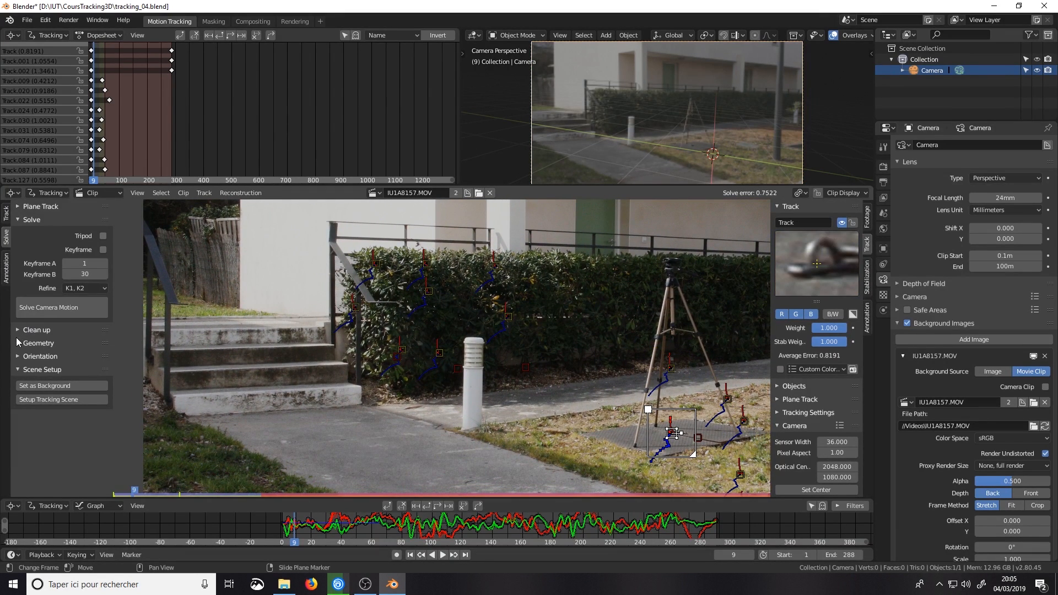
left_click(20, 356)
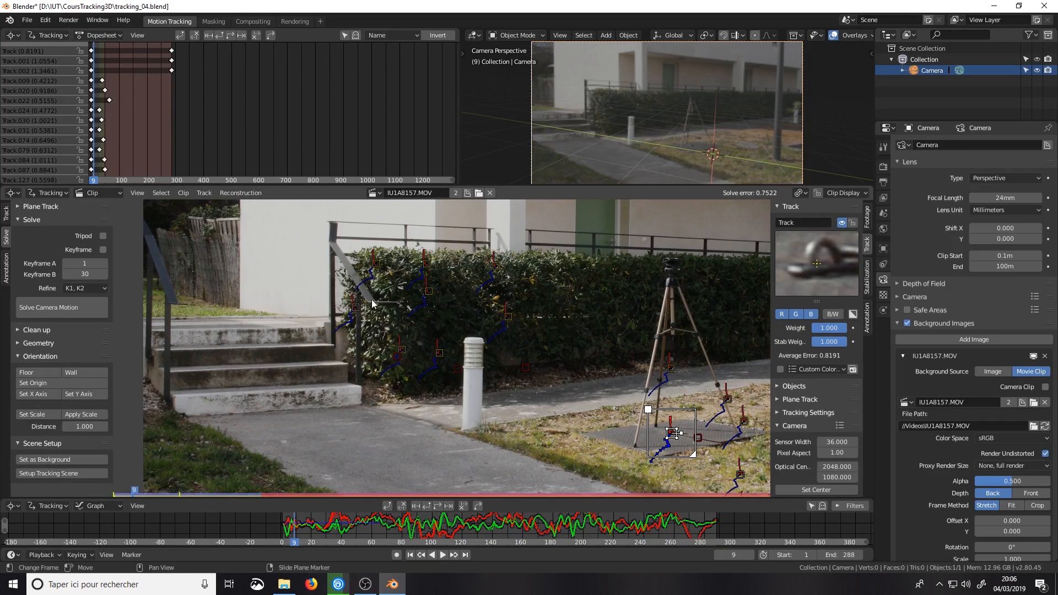
left_click(410, 555)
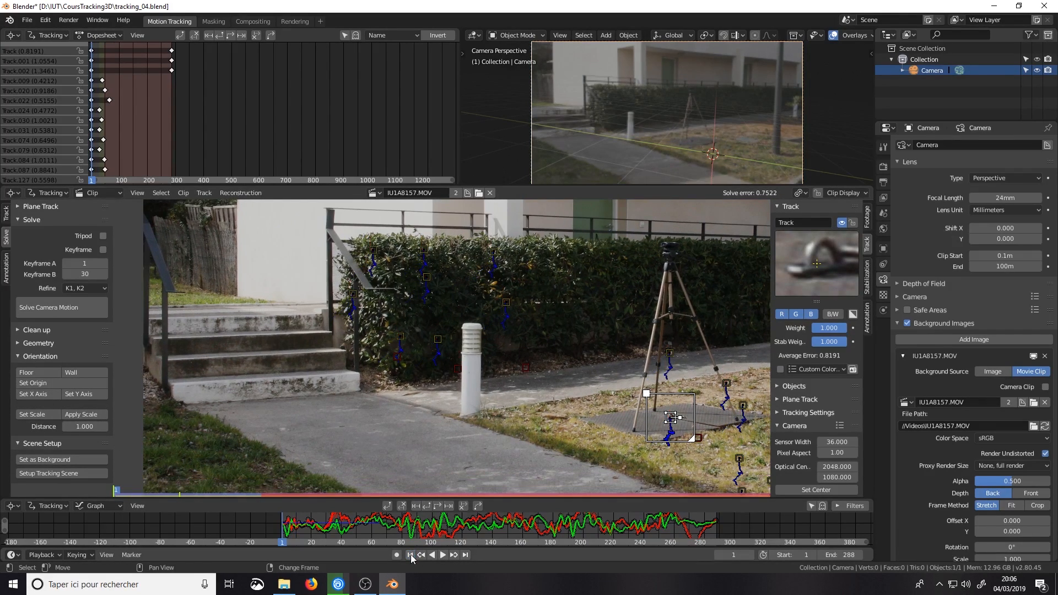
left_click(38, 383)
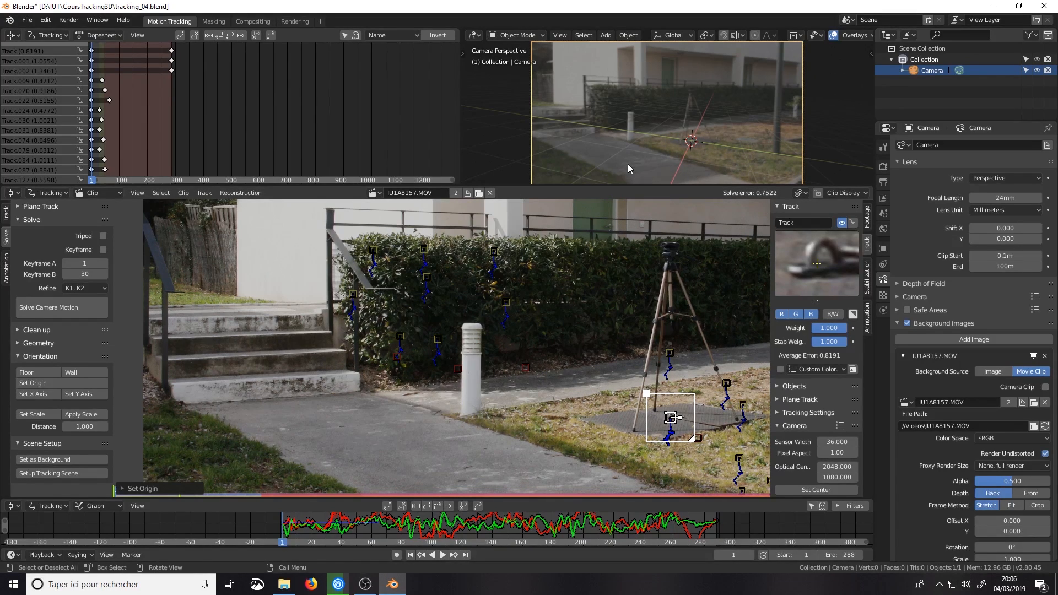
Check the grid and origin in and out of the camera view, return to the camera view and save the file.
scroll(674, 119, "down", 3)
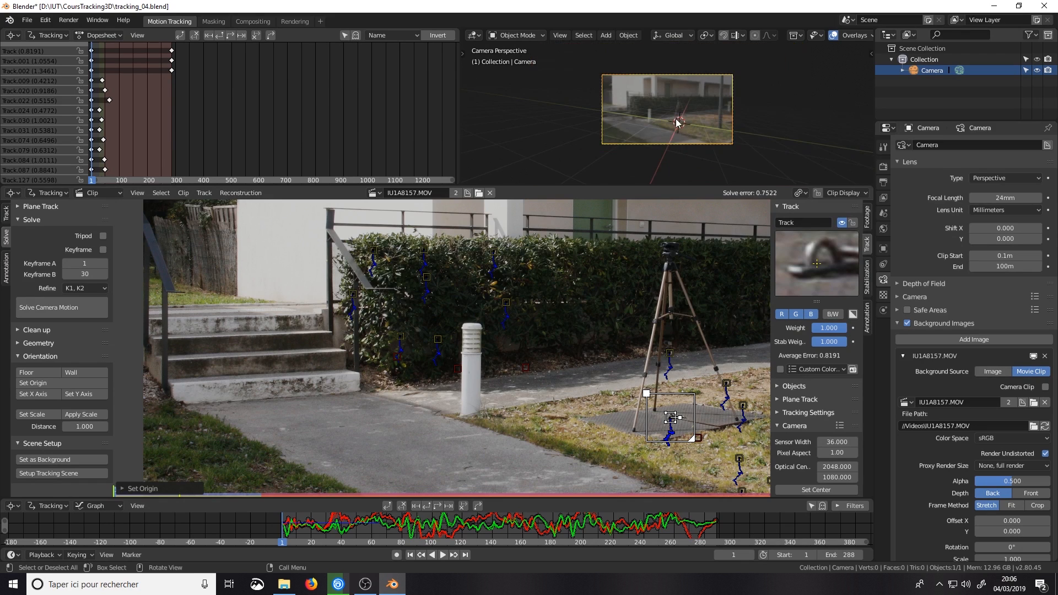
mouse_move(674, 119)
middle_mouse_down()
mouse_move(640, 137)
mouse_move(688, 96)
mouse_move(680, 105)
middle_mouse_up()
scroll(638, 131, "down", 3)
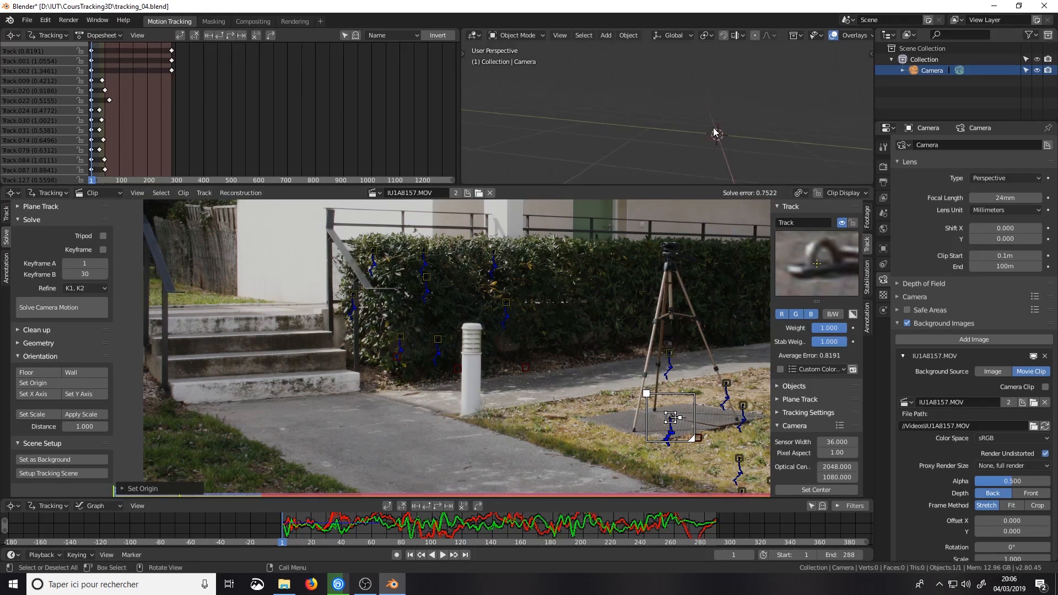
key("KP_0")
key("ctrl+s")
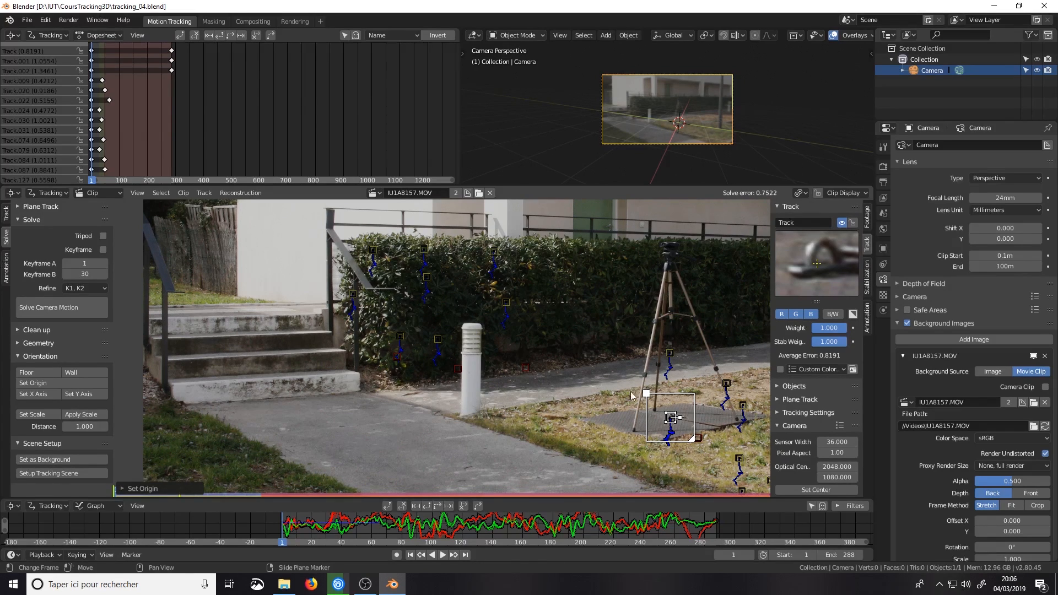
Enlarge the outliner and set up the tracking scene from the solved clip.
left_click_drag(967, 122, 966, 273)
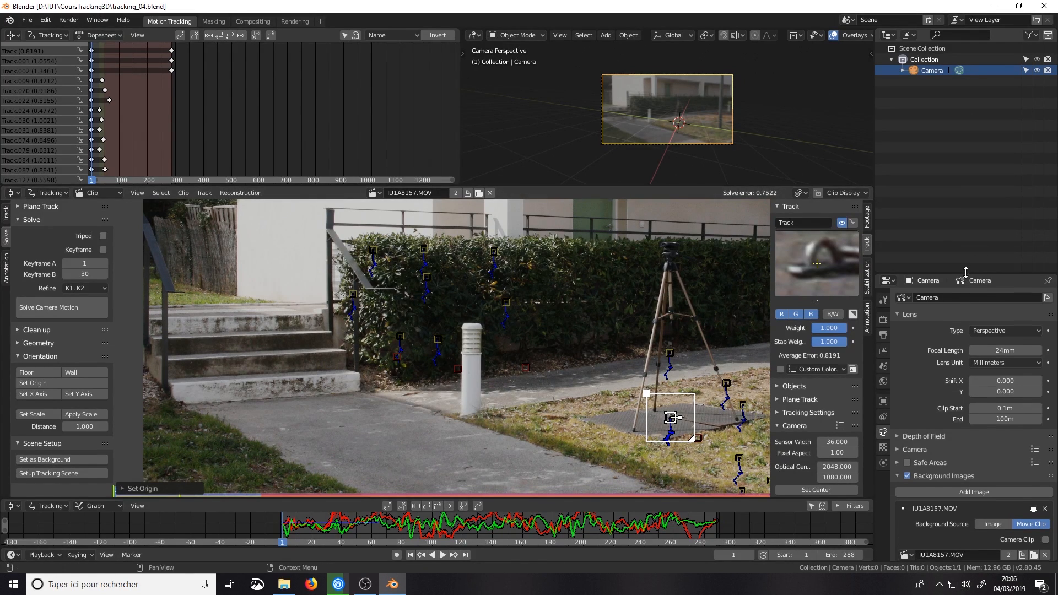
left_click(902, 70)
left_click(903, 71)
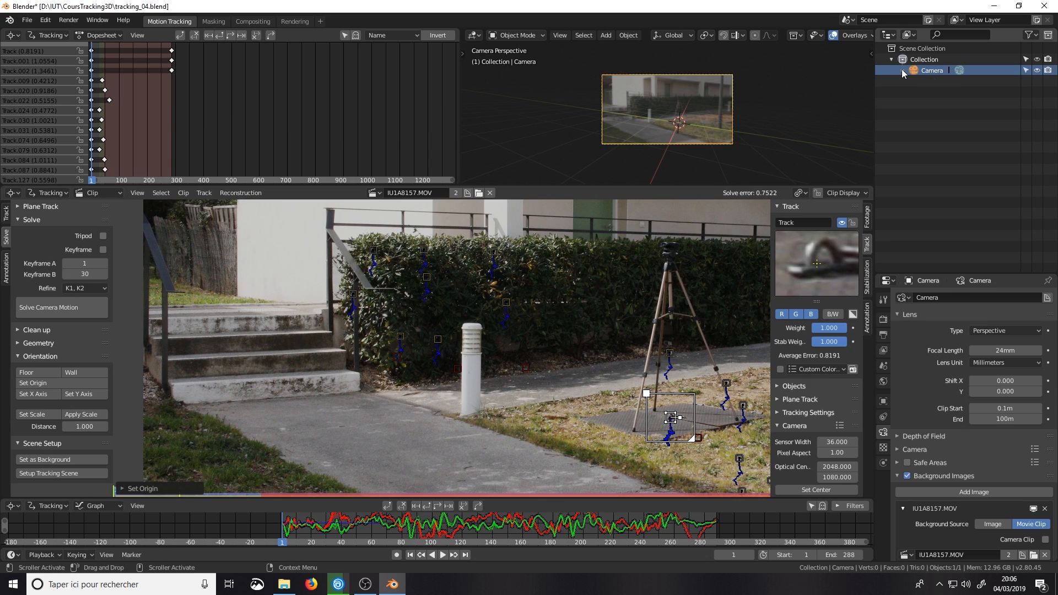
left_click(54, 474)
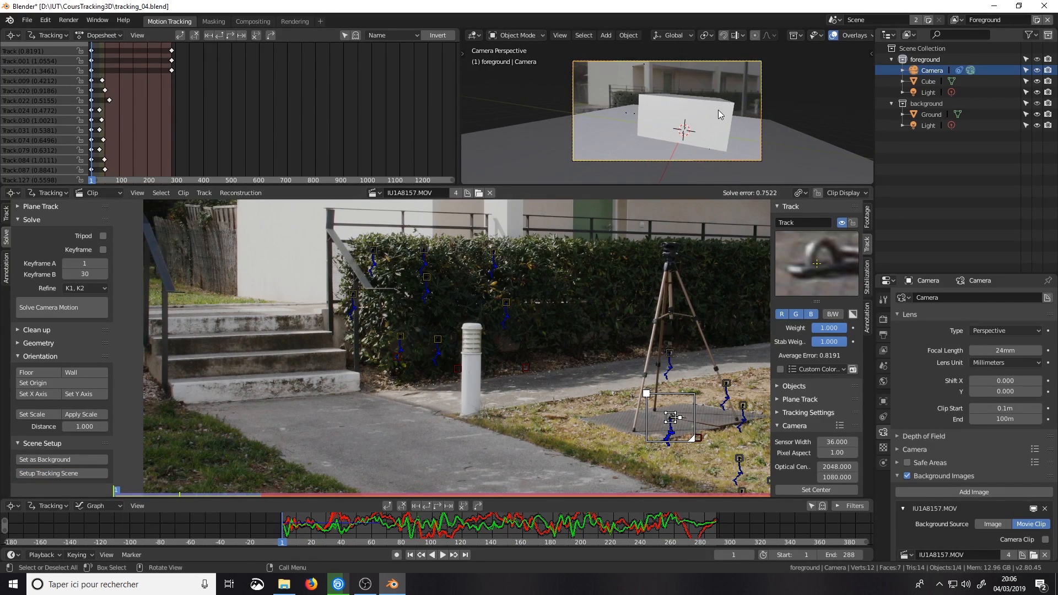
Play the clip to check the cube and ground in the camera view, stopping at frame 16.
scroll(716, 113, "up", 2)
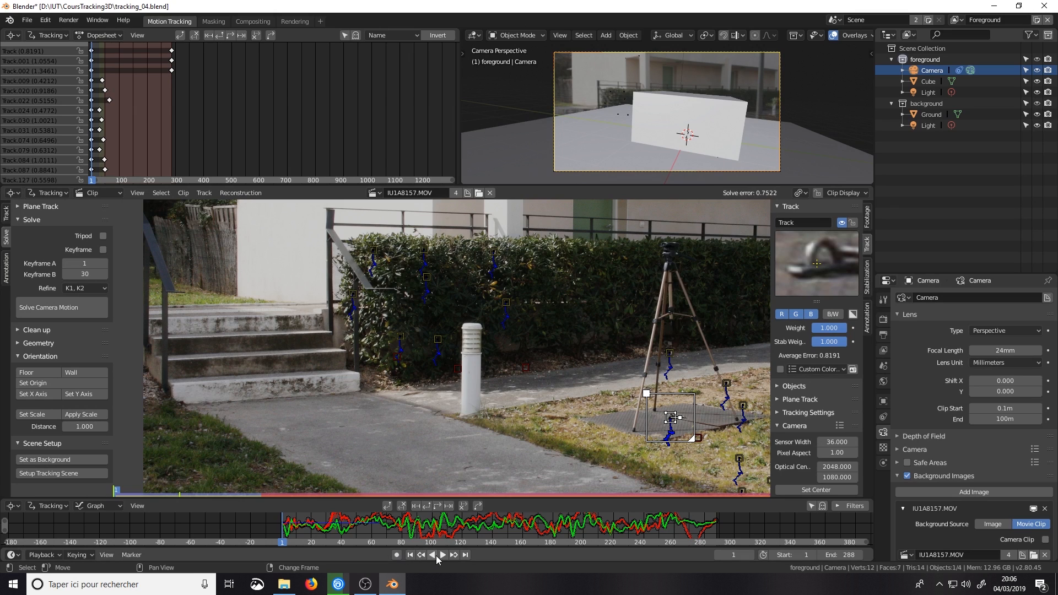
left_click(443, 555)
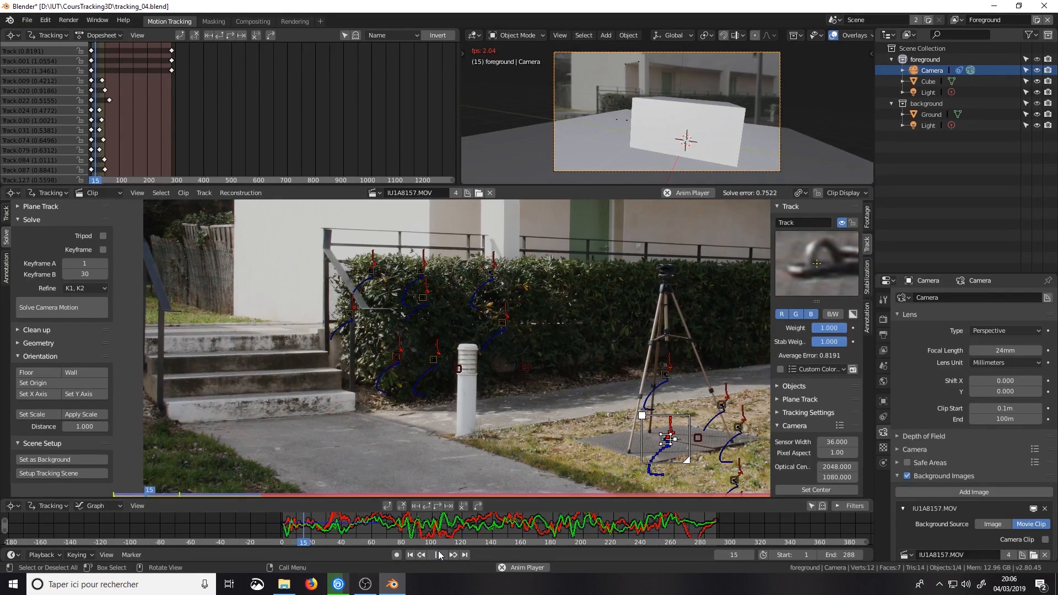
left_click(439, 554)
Expand the 3D view over the dope sheet and examine the cube, ground and track points from outside the camera.
left_click_drag(609, 187, 603, 363)
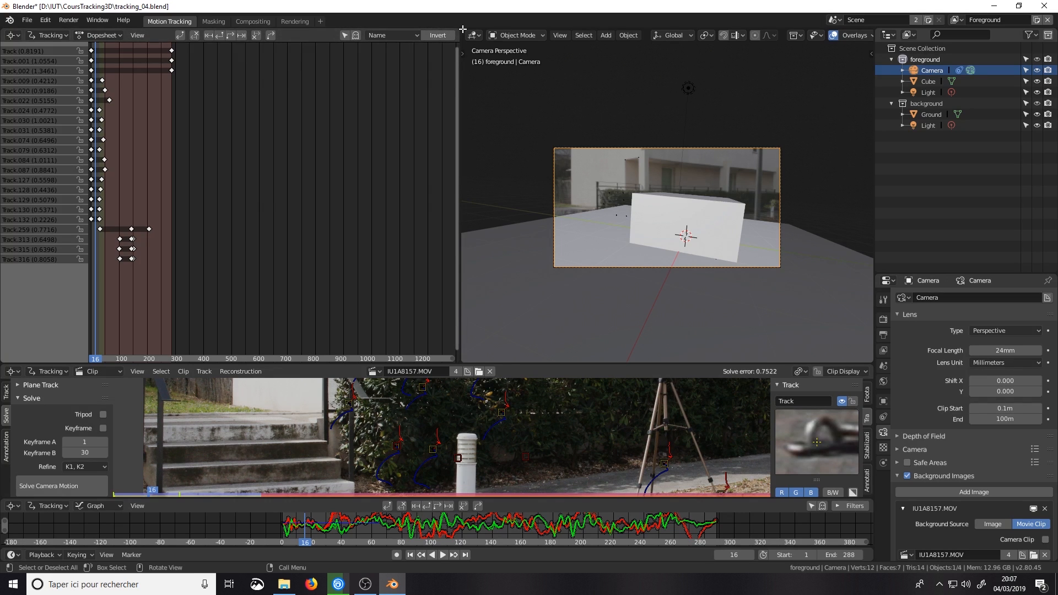
left_click_drag(462, 29, 331, 99)
middle_click_drag(498, 200, 477, 207)
scroll(458, 204, "down", 8)
scroll(388, 198, "up", 3)
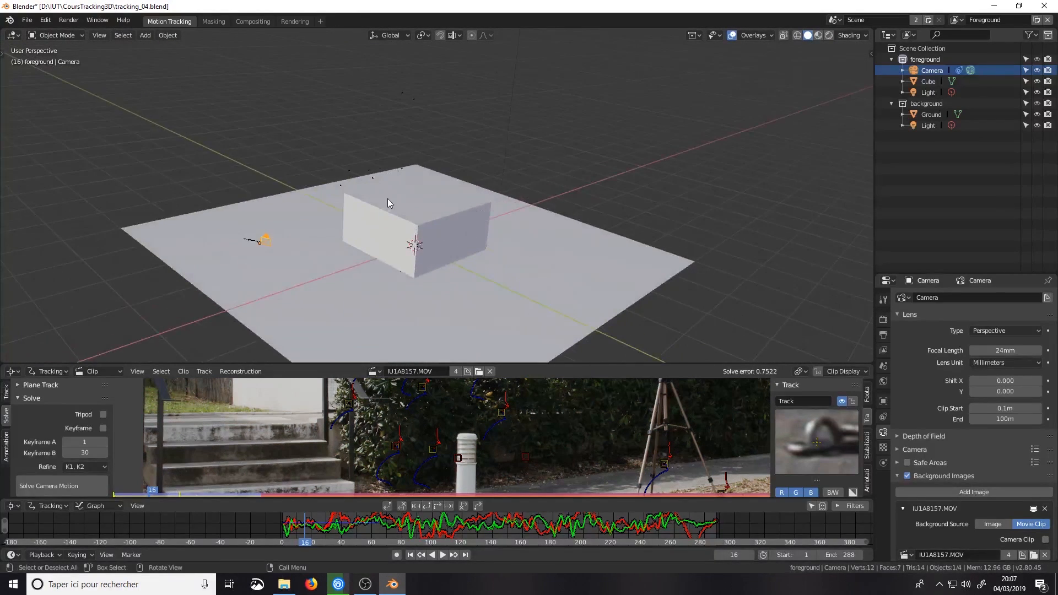
mouse_move(388, 198)
middle_mouse_down()
mouse_move(455, 200)
mouse_move(372, 208)
middle_mouse_up()
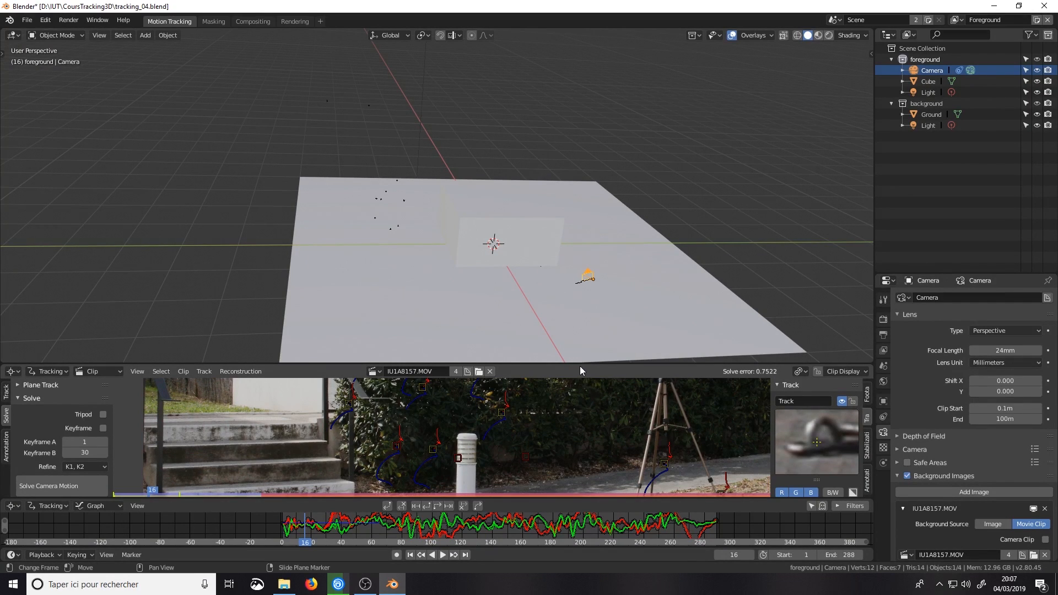
Enlarge the clip editor and give the wall track beside the pillar a custom green colour with G at 1.000.
left_click_drag(579, 366, 579, 171)
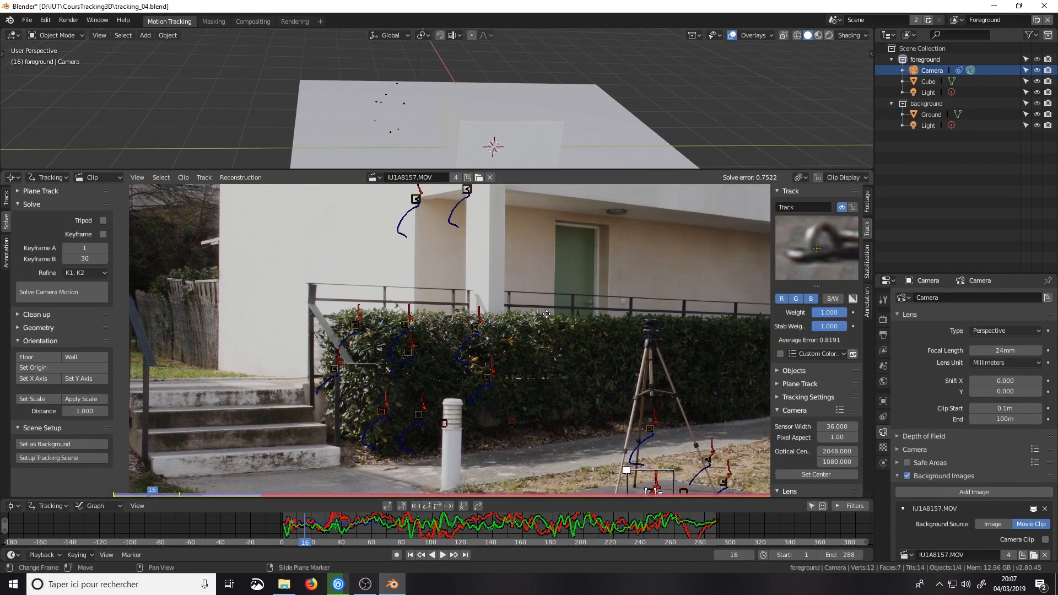
left_click(443, 278)
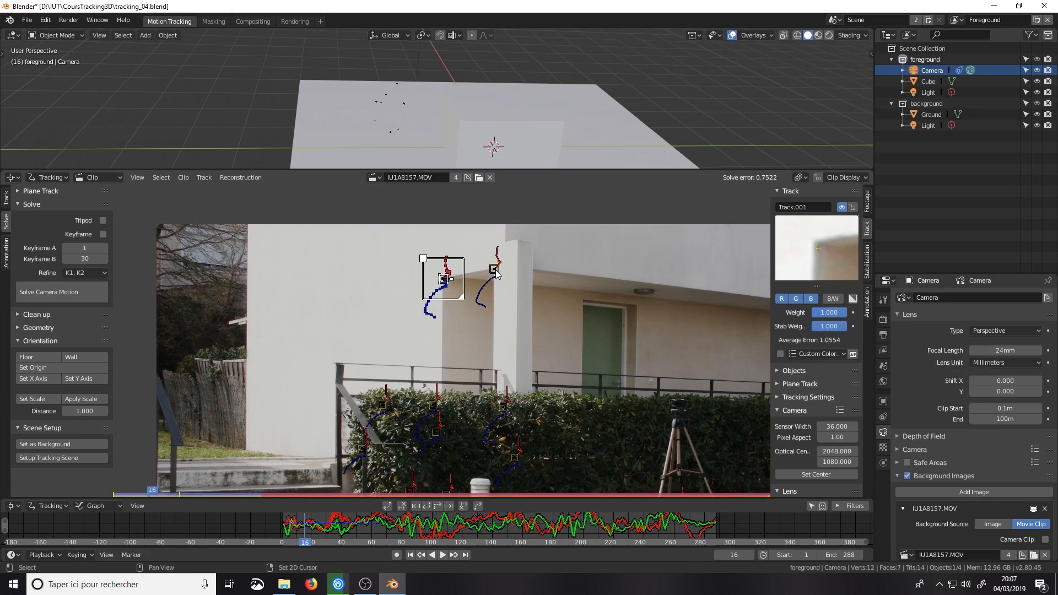
left_click(495, 270, "shift")
left_click(442, 281, "shift")
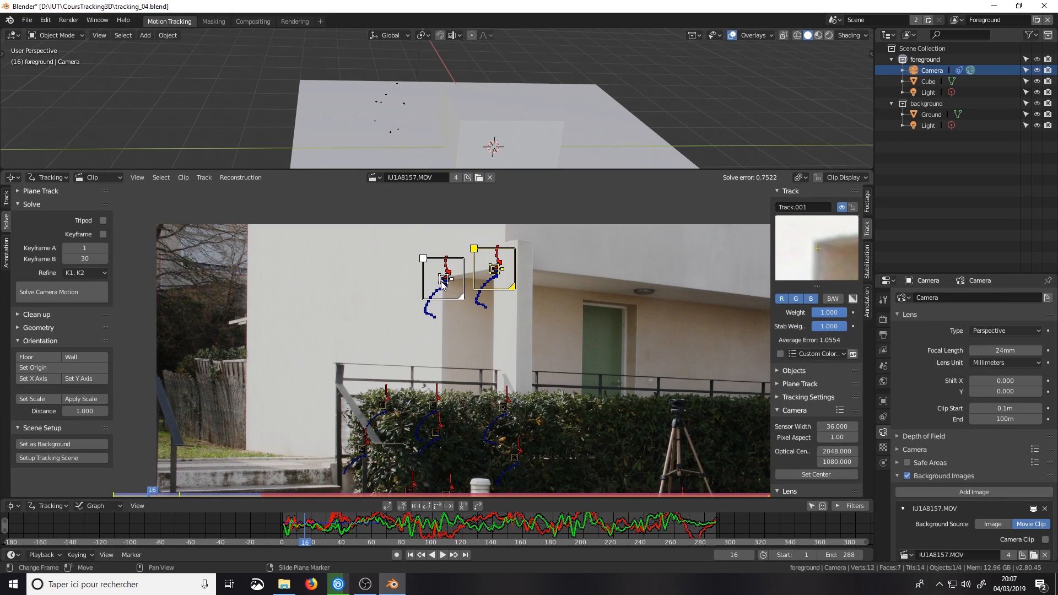
left_click(496, 292)
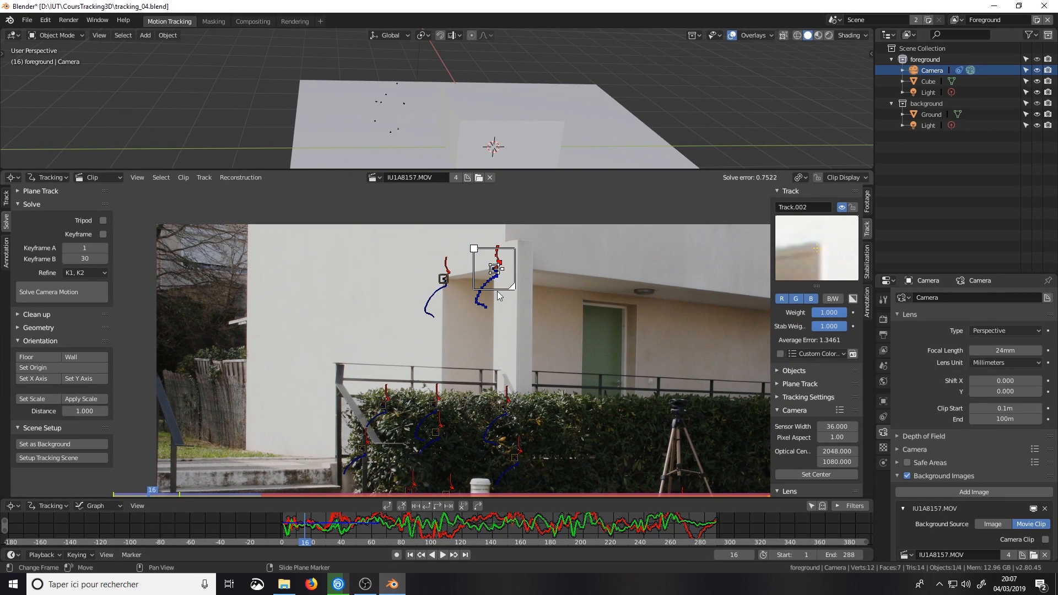
left_click(780, 353)
left_click(802, 353)
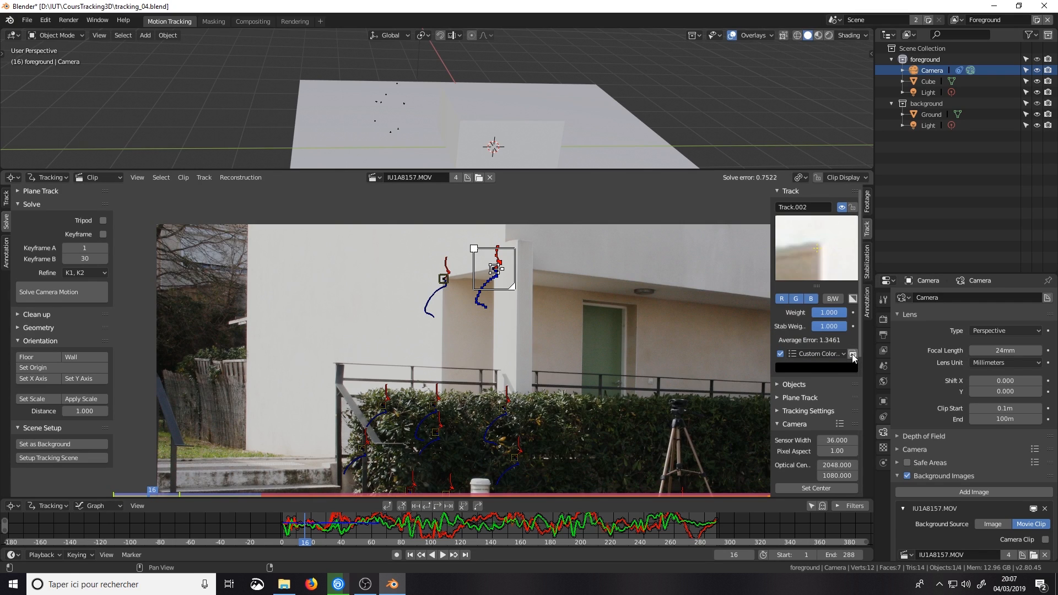
left_click(821, 366)
left_click(789, 313)
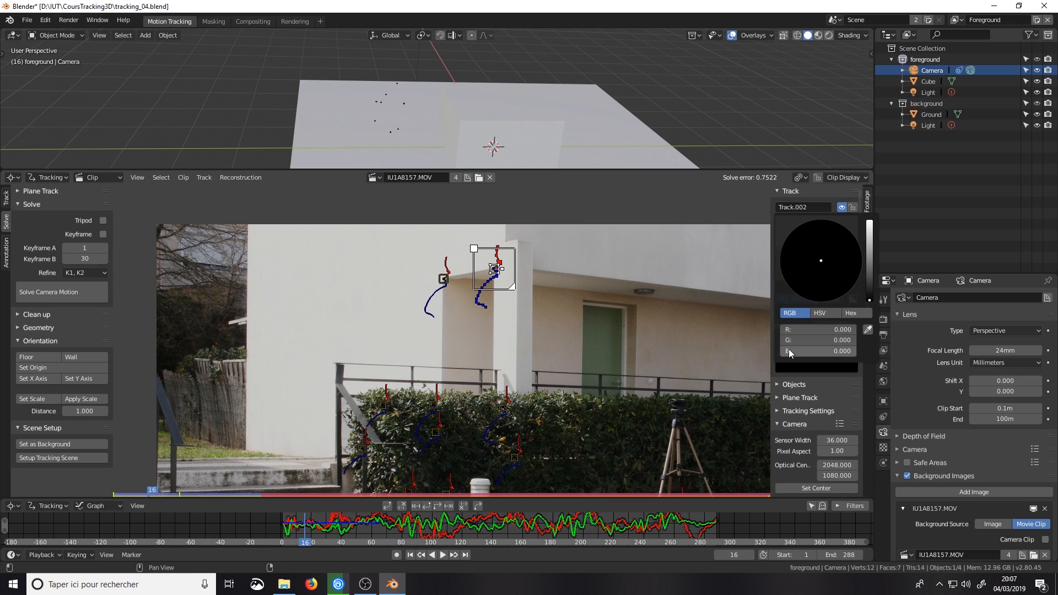
left_click_drag(825, 342, 867, 342)
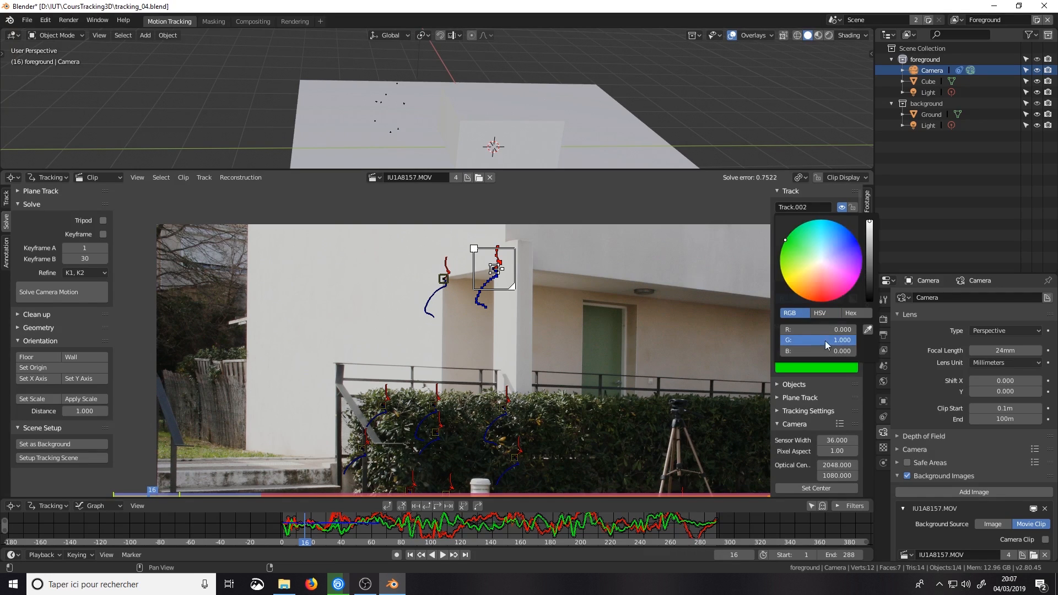
Give Track.001, at the wall corner under the roof, a custom green colour.
left_click(439, 280)
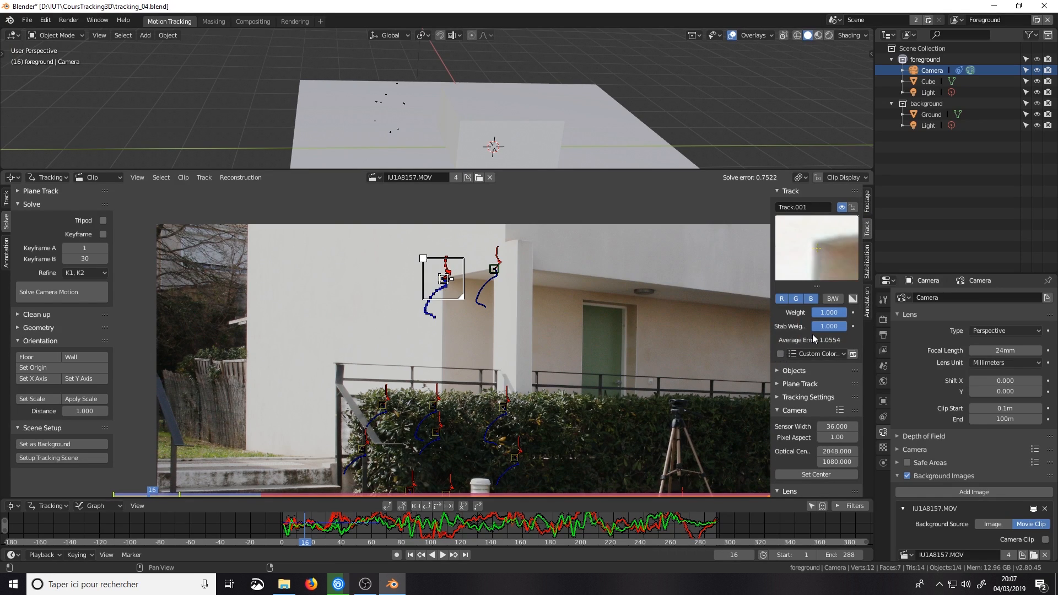
left_click(779, 353)
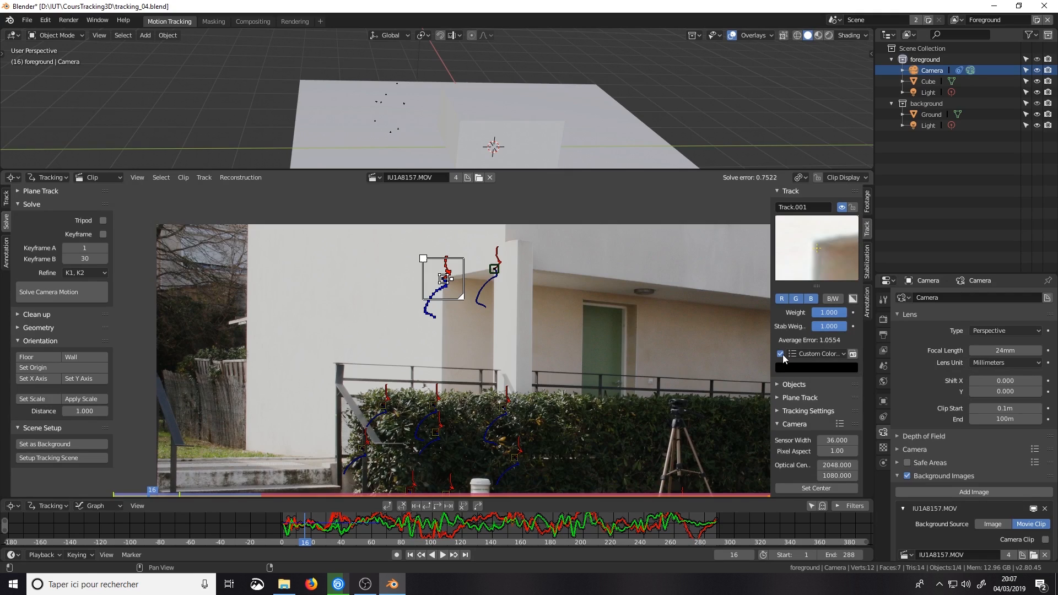
left_click(832, 367)
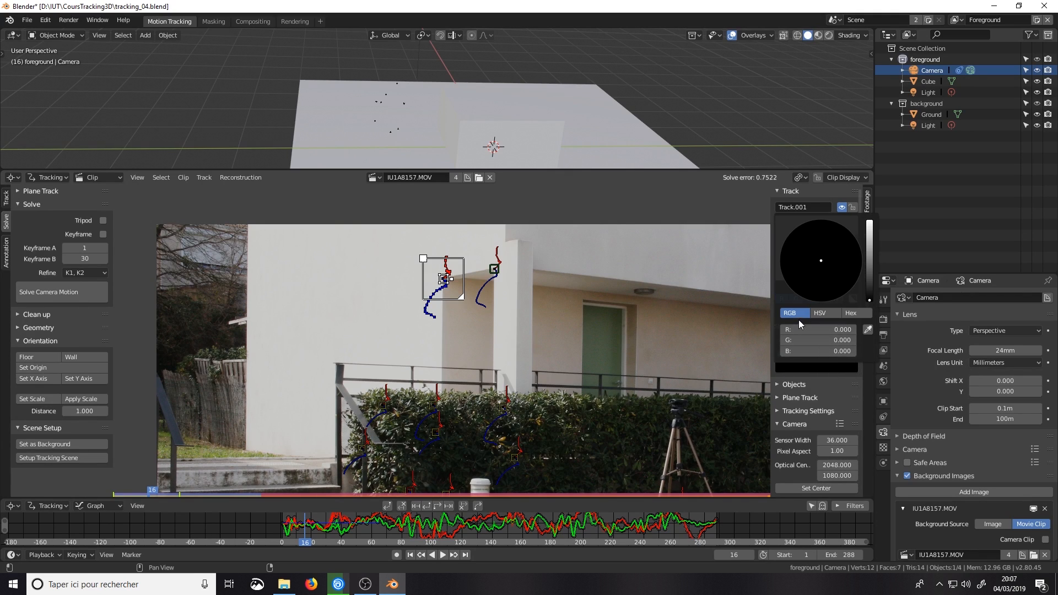
left_click_drag(822, 338, 849, 337)
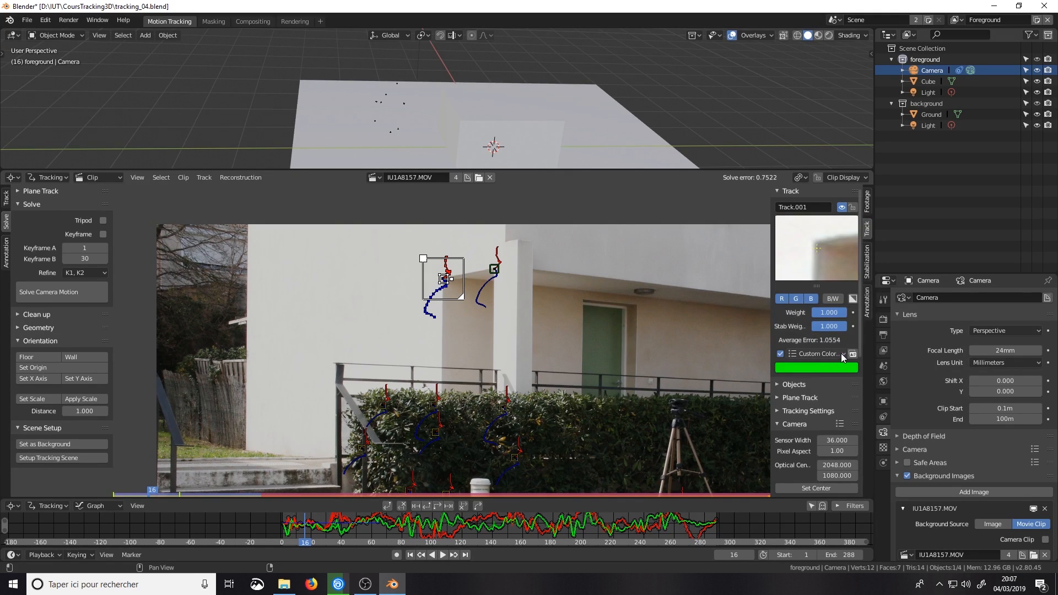
left_click(840, 353)
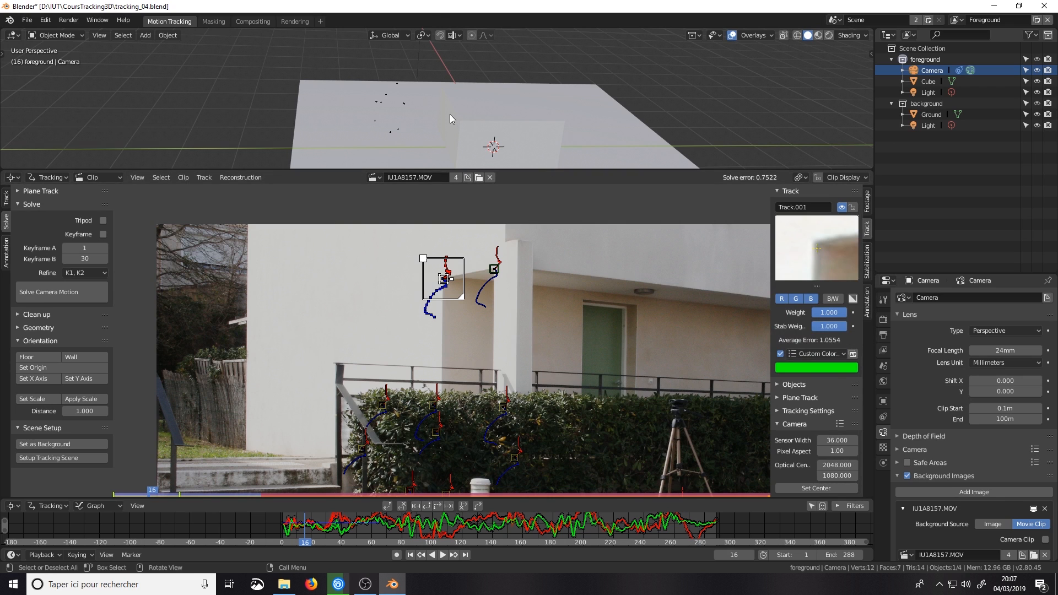
Select Track.002 beside the pillar and snap the 3D cursor to the selection.
scroll(422, 136, "down", 2)
middle_click_drag(417, 101, 395, 98)
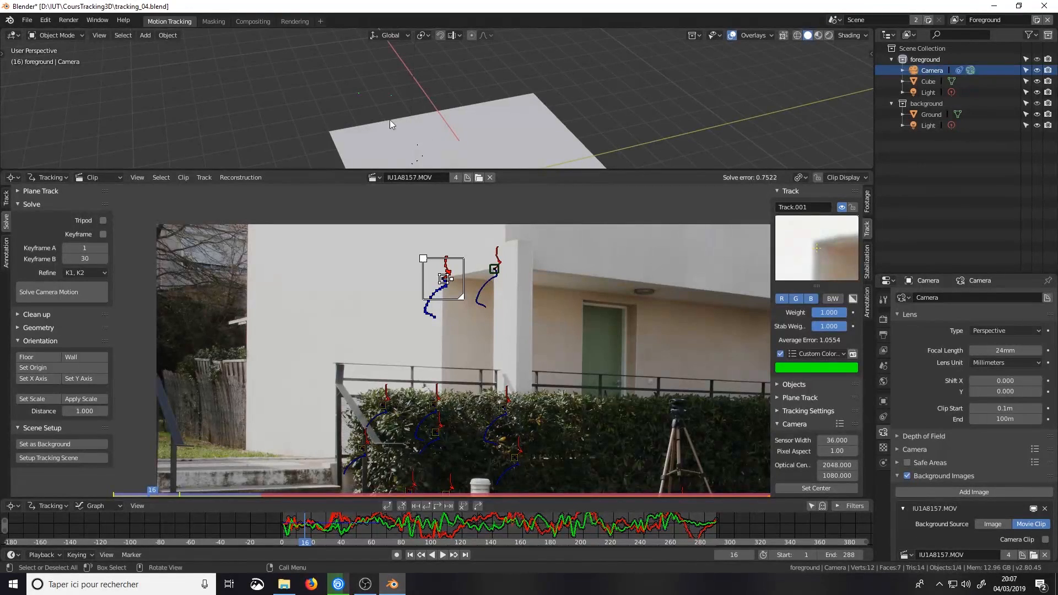
scroll(469, 308, "up", 2)
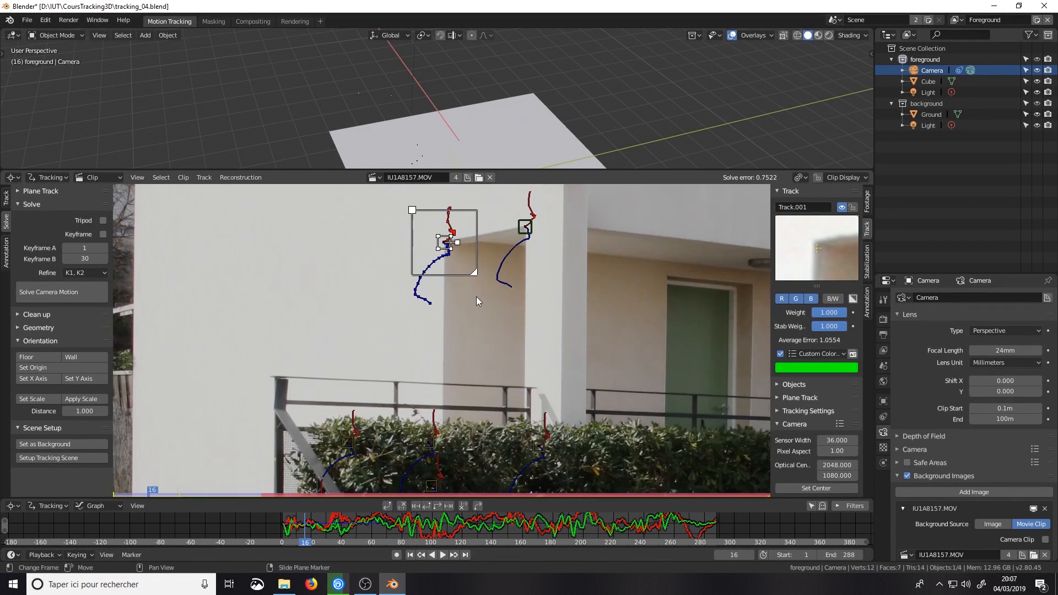
left_click(520, 226)
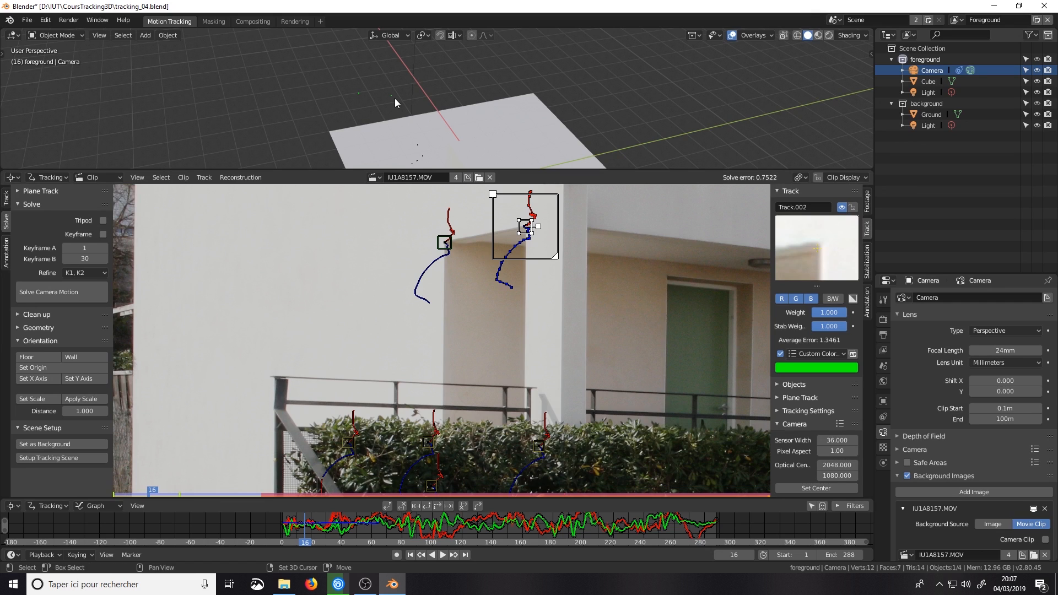
key("shift+s")
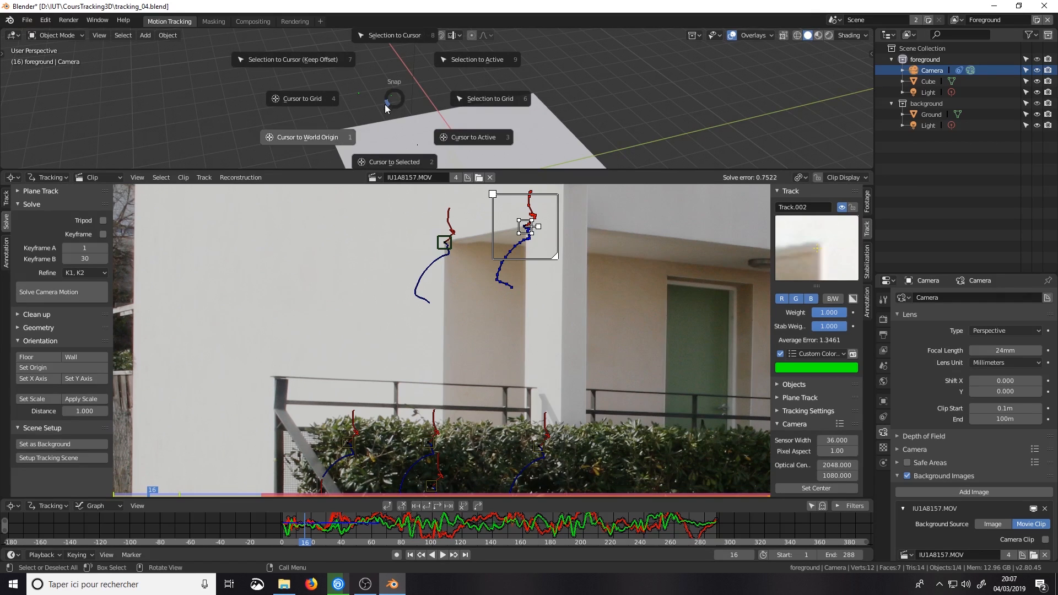
left_click(395, 161)
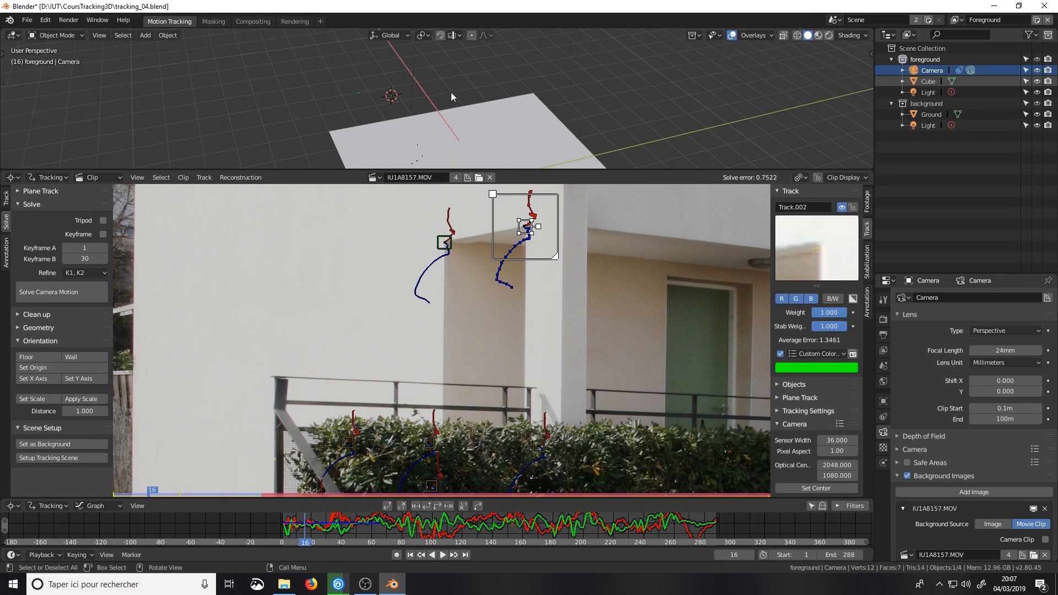
Enlarge the 3D view and examine the 3D cursor's location relative to the cube, ground and camera.
middle_click_drag(375, 96, 458, 71)
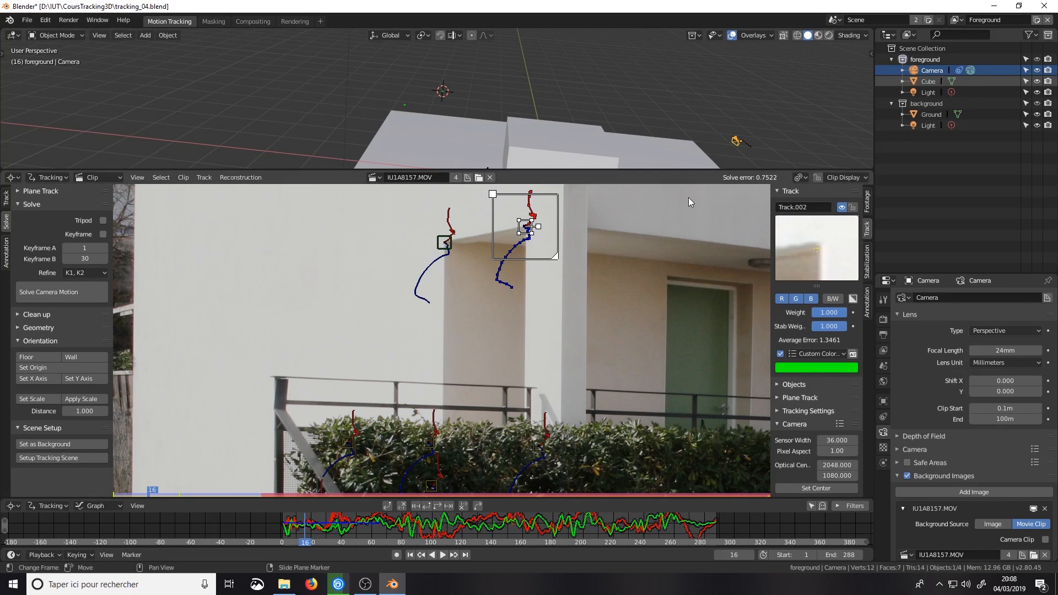
left_click_drag(668, 169, 667, 346)
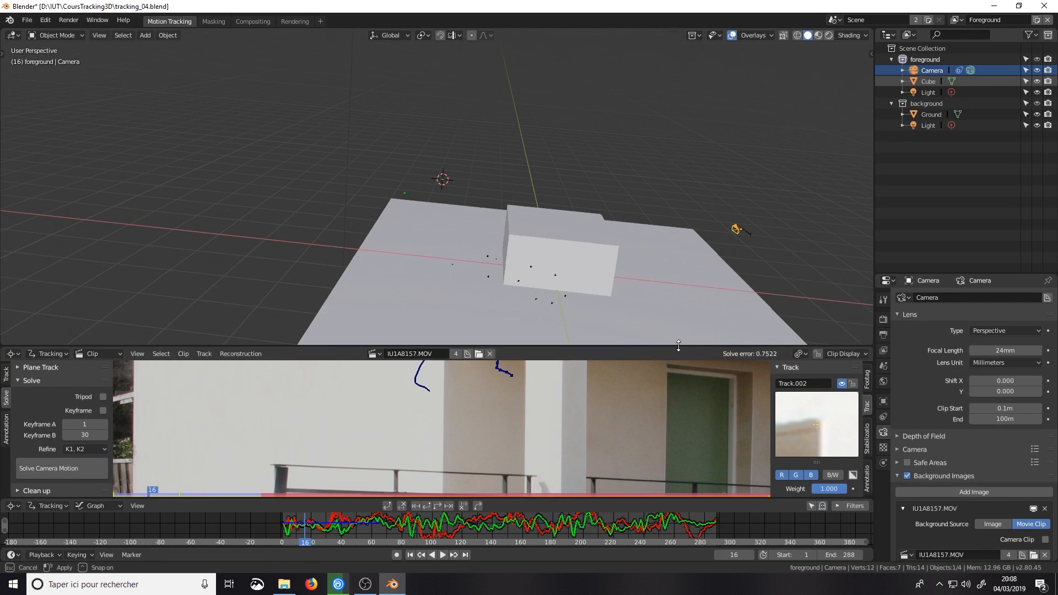
middle_click_drag(517, 218, 584, 241)
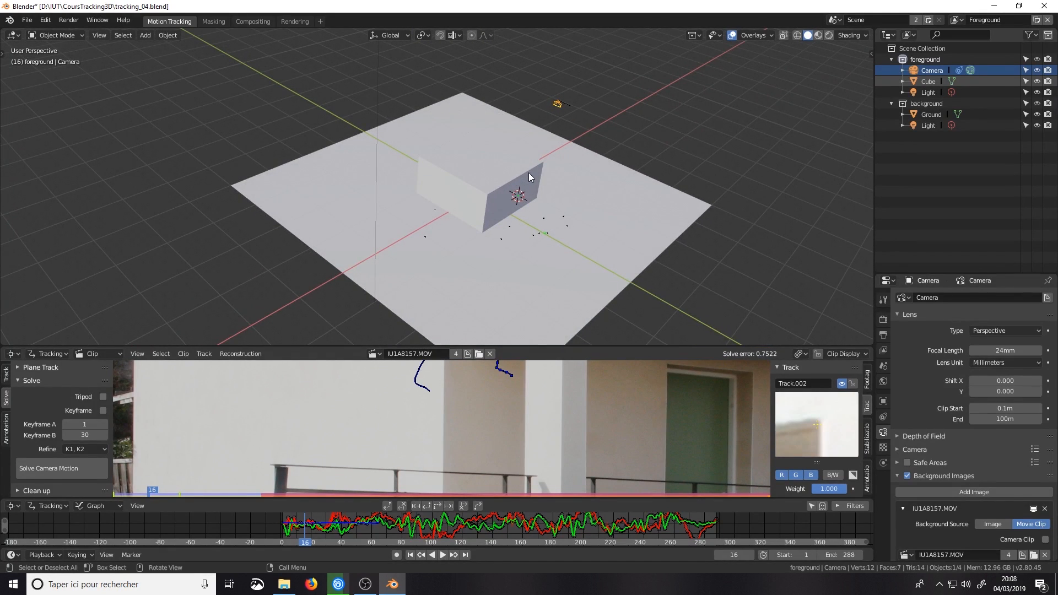
Show the scene from above in wireframe, framed on the 3D cursor and the nearby green track point.
key("KP_7")
scroll(485, 181, "down", 3)
scroll(485, 181, "up", 3)
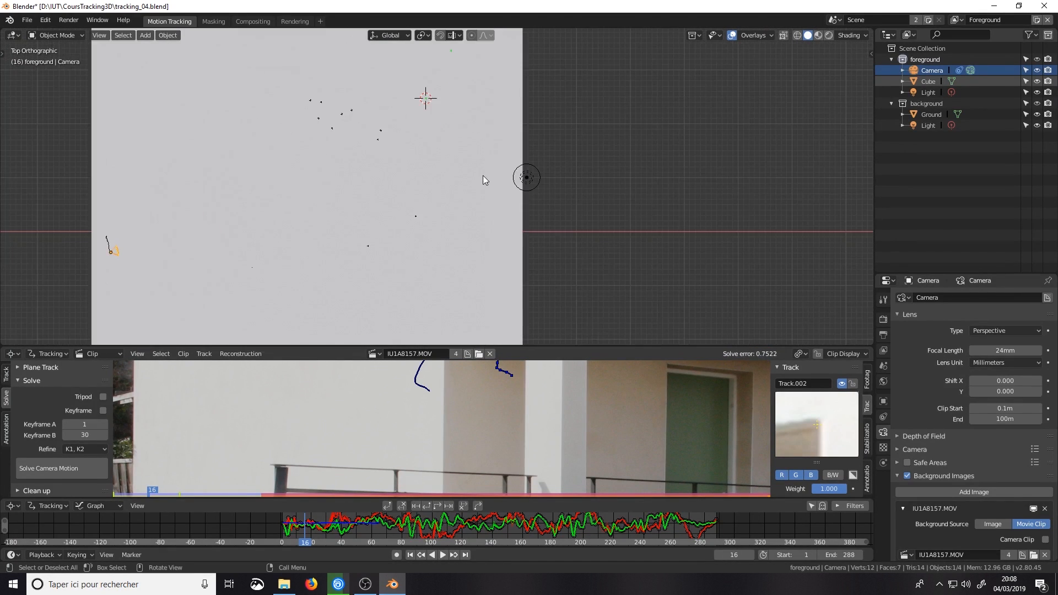
key("z")
left_click(410, 170)
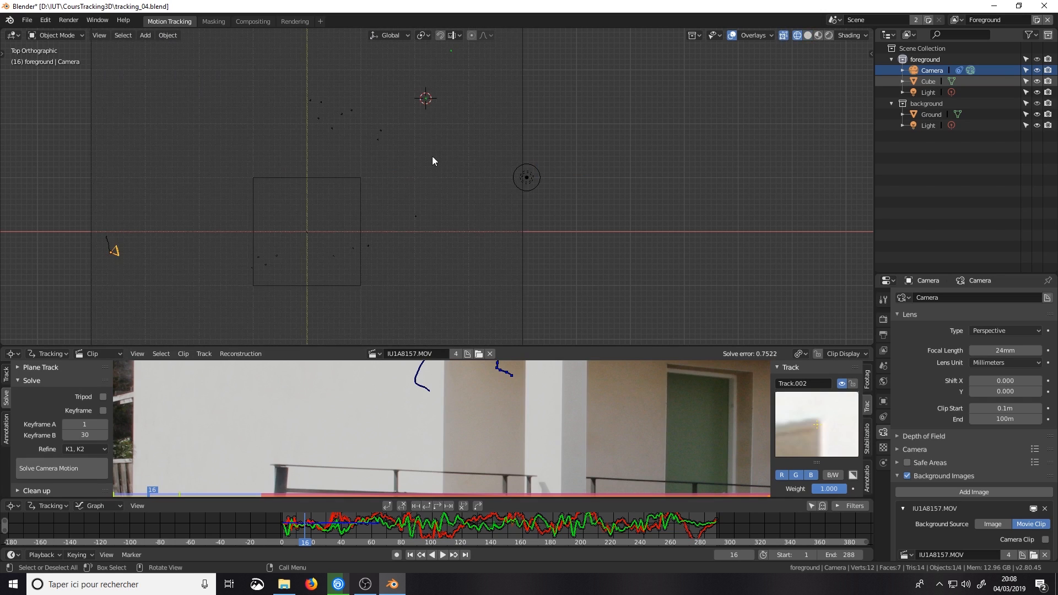
scroll(452, 147, "up", 4)
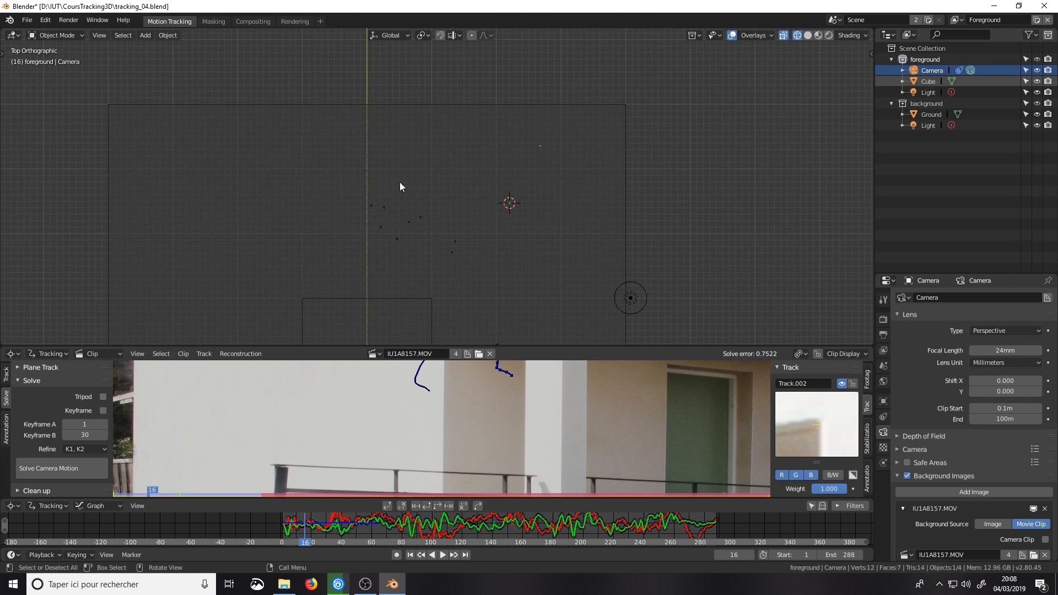
scroll(567, 144, "up", 3)
middle_click_drag(607, 167, 568, 176, "shift")
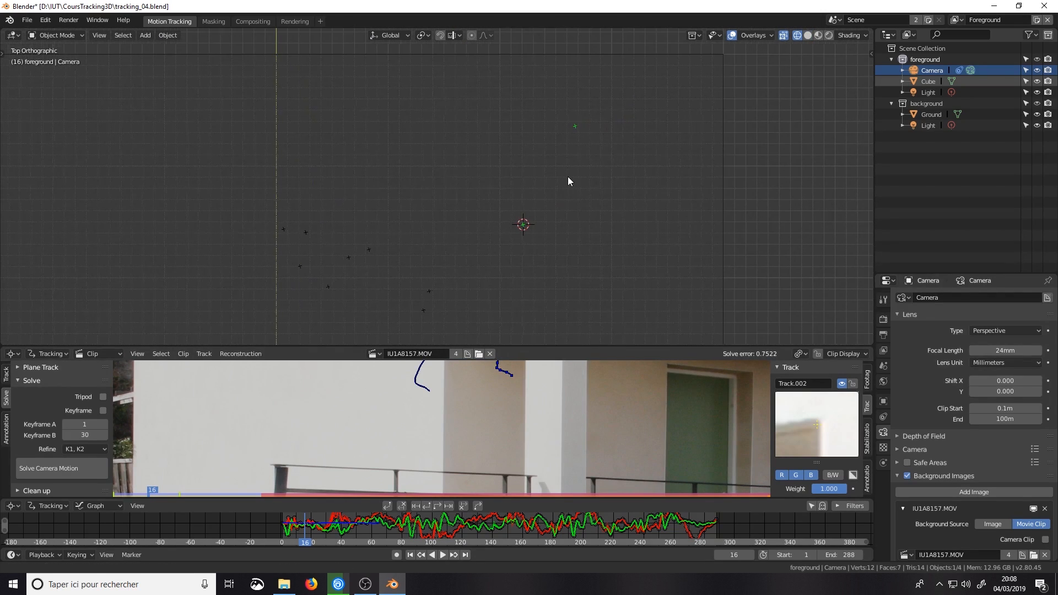
scroll(564, 180, "down", 2)
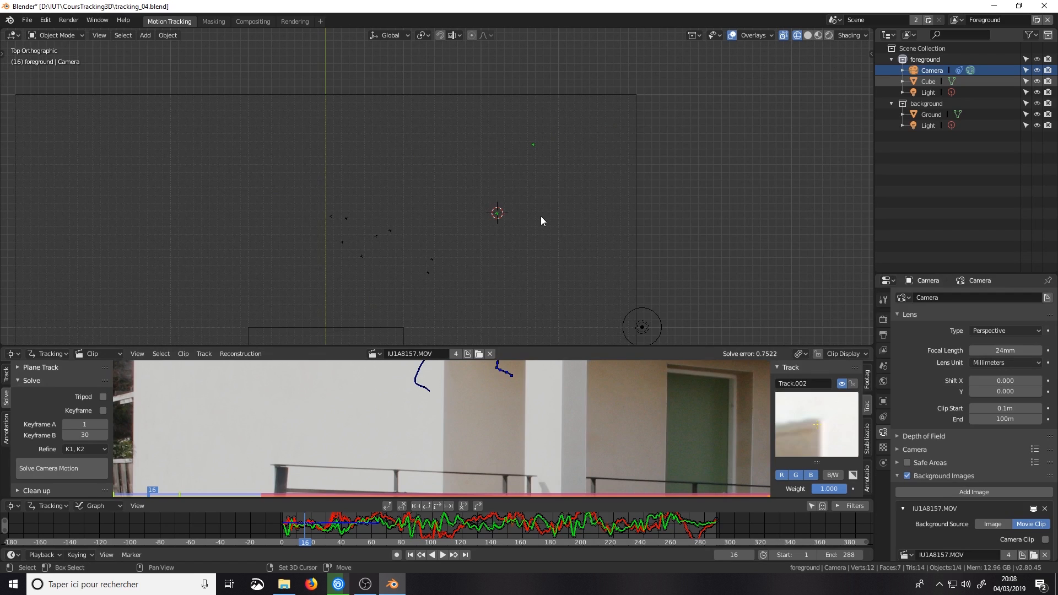
Draw a straight annotation line from the 3D cursor along the Y direction, extending past the other green track point.
key("shift+a")
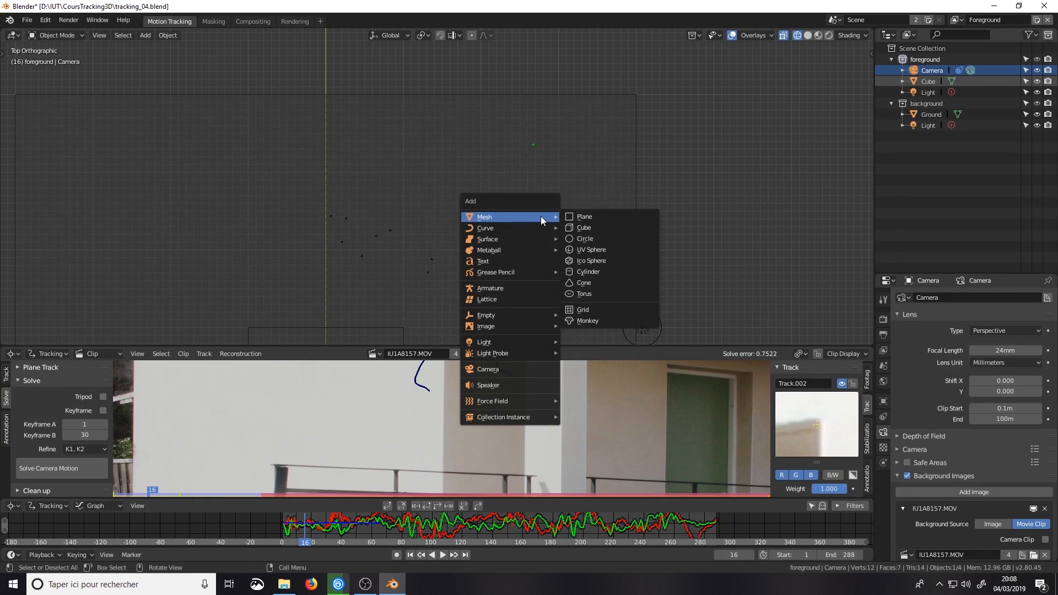
left_click(4, 56)
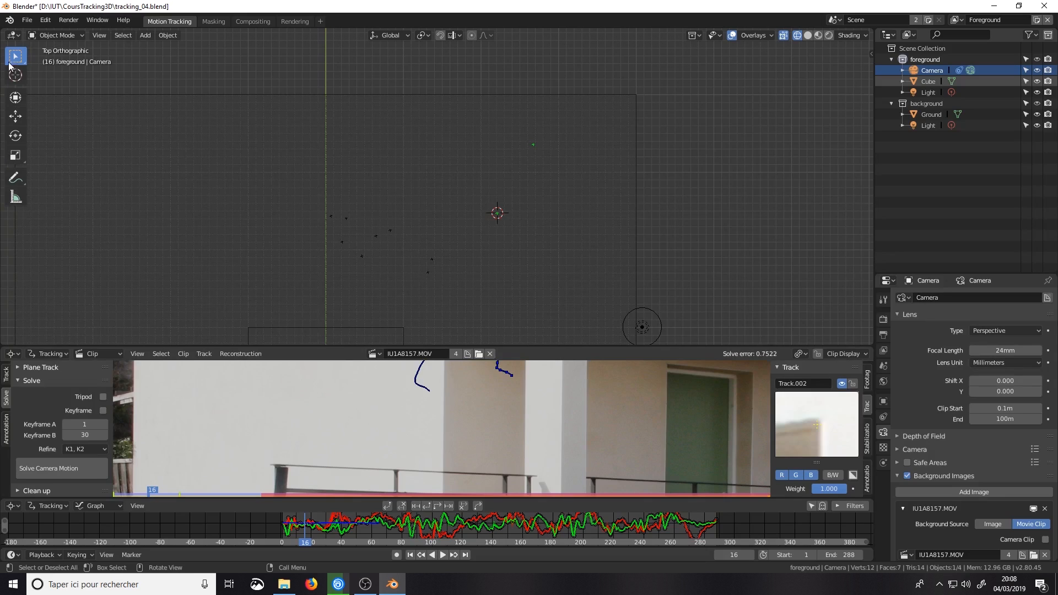
left_click(17, 178)
left_click(61, 225)
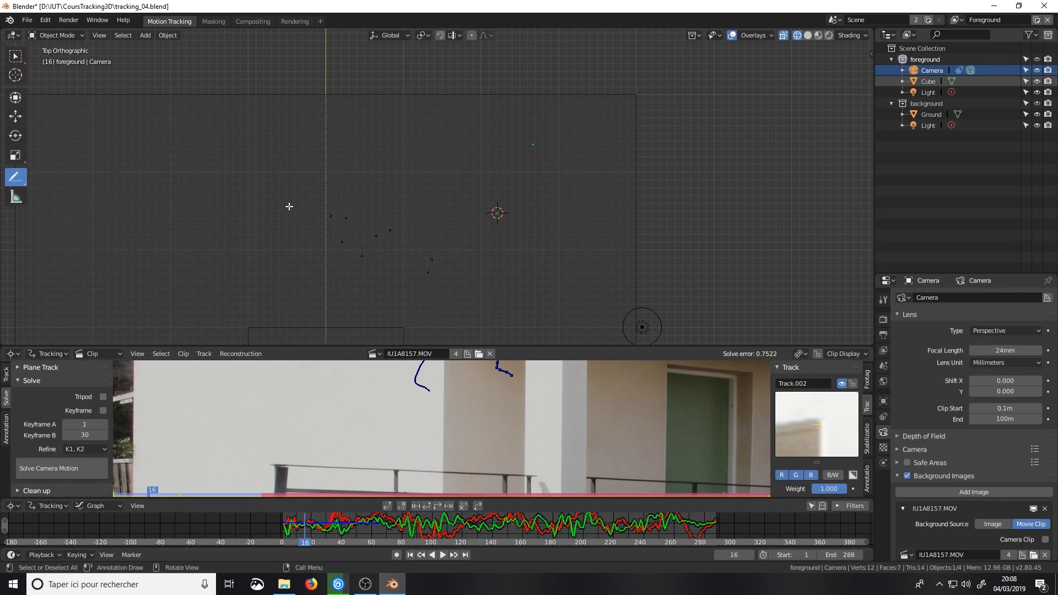
scroll(503, 209, "up", 3)
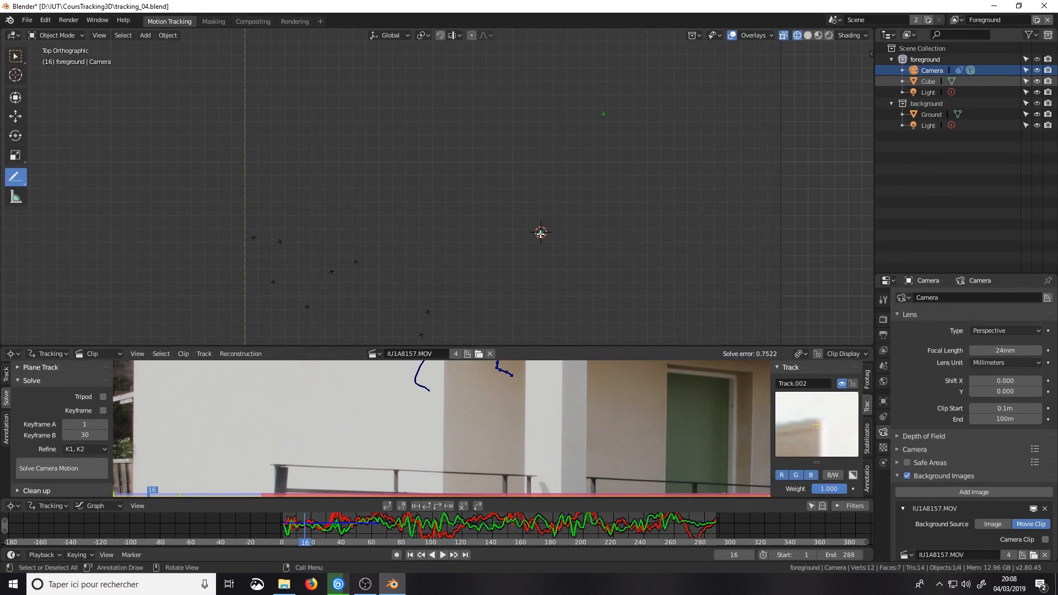
mouse_move(541, 232)
left_mouse_down()
mouse_move(551, 89)
mouse_move(542, 44)
left_mouse_up()
Check the annotation line in perspective and top view, and set the pivot point to 3D Cursor.
scroll(553, 236, "down", 4)
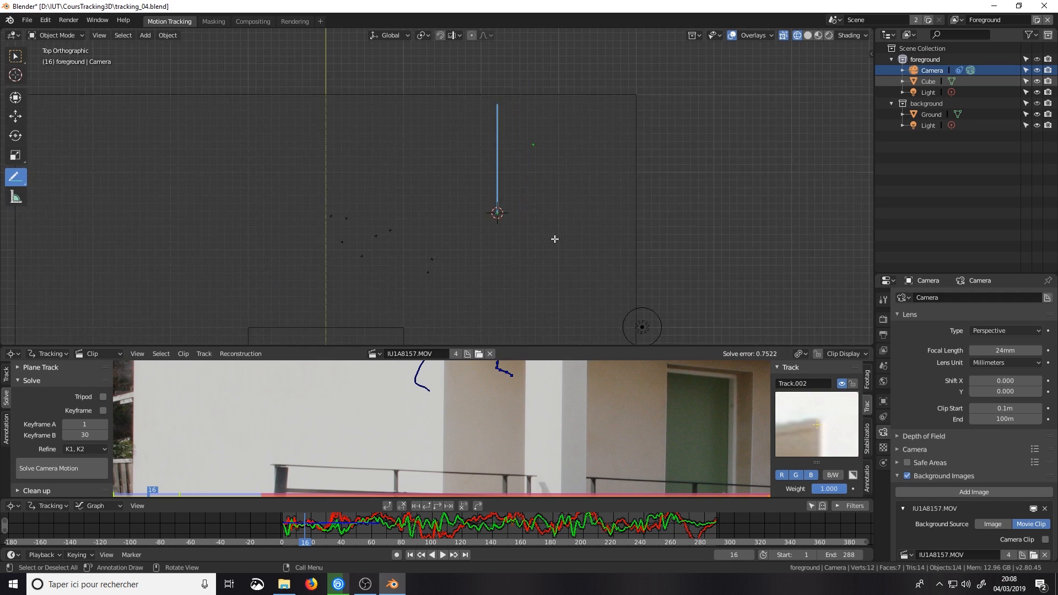
middle_click_drag(553, 236, 607, 118, "shift")
middle_click_drag(543, 144, 537, 172)
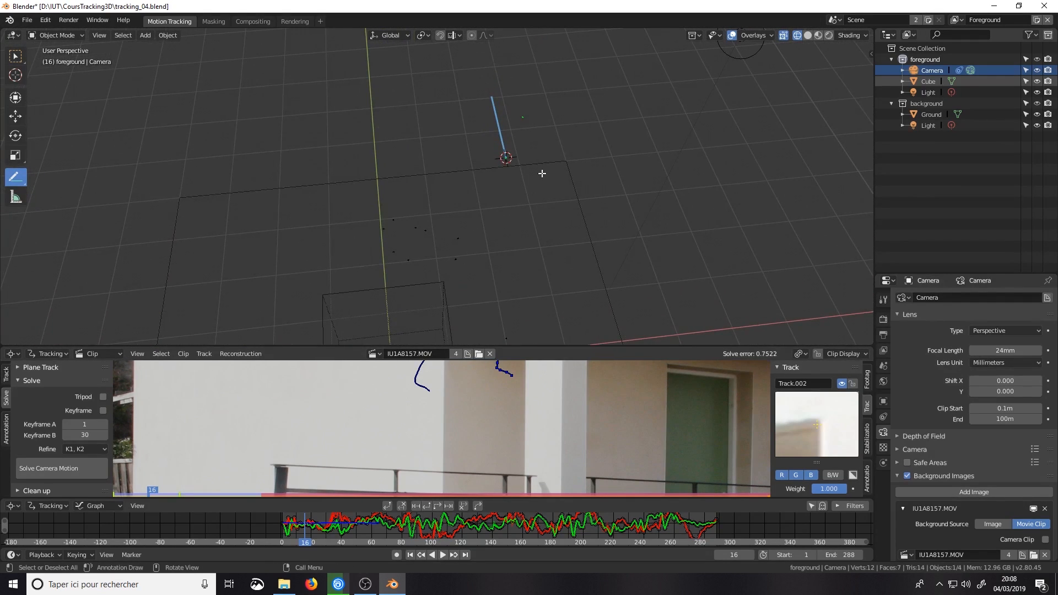
key("KP_7")
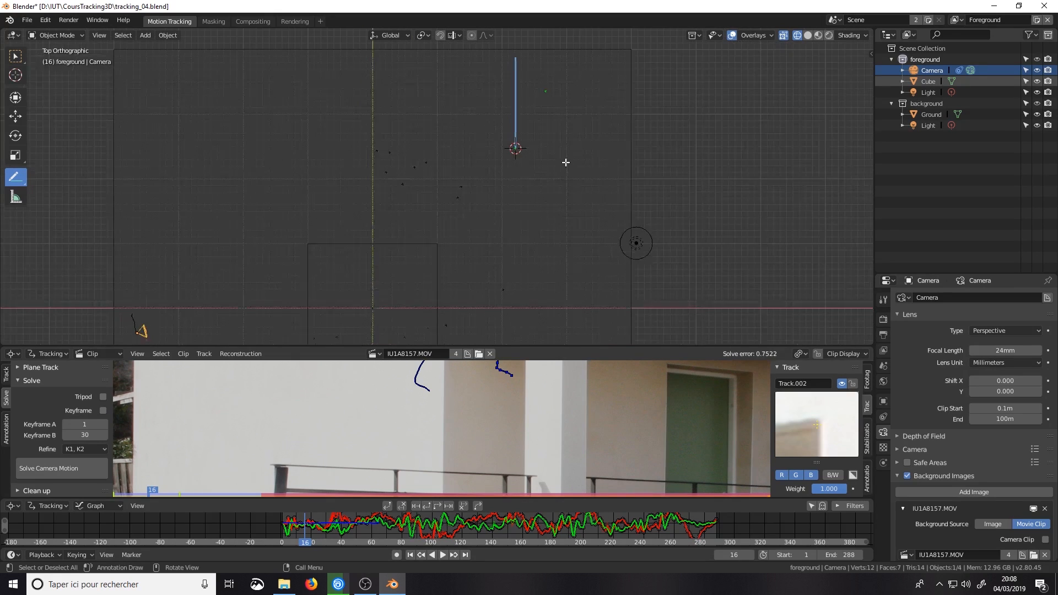
scroll(579, 152, "up", 2)
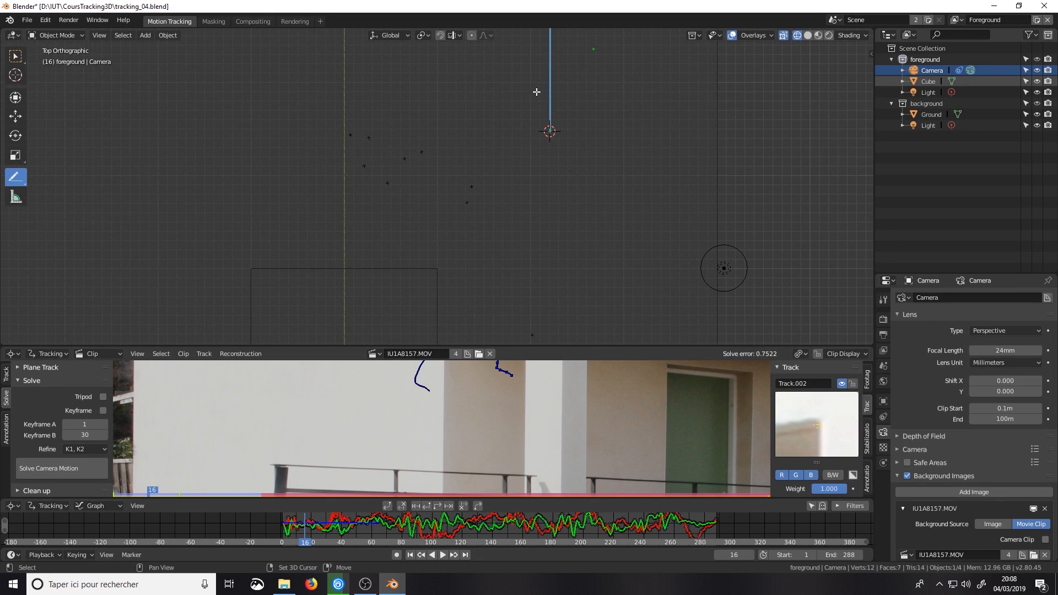
middle_click_drag(537, 94, 531, 189, "shift")
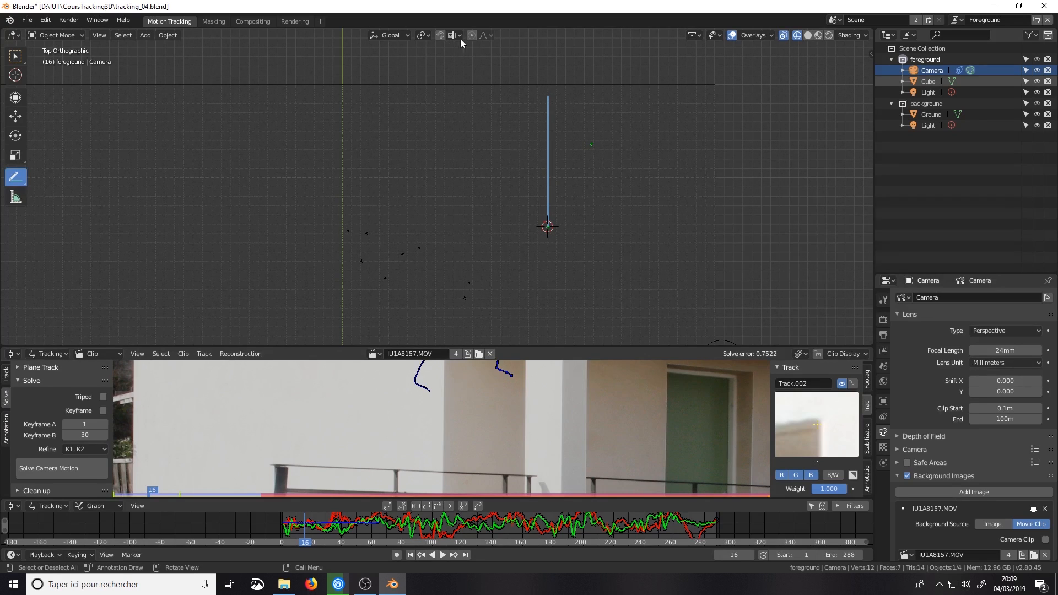
left_click(423, 35)
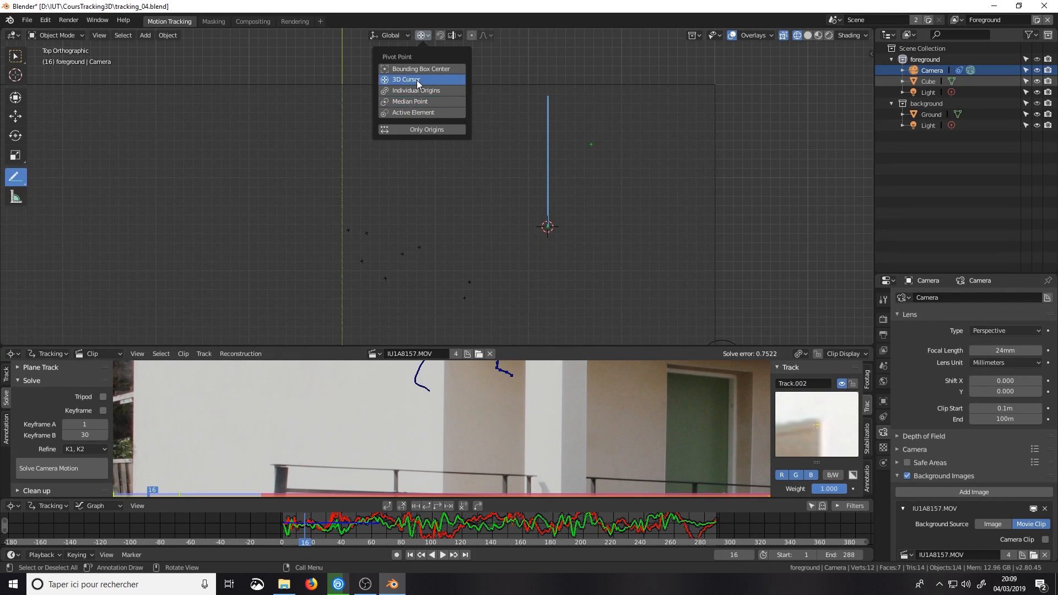
left_click(407, 80)
Rotate the camera about -27.79° around the 3D cursor in top view, bringing the green track point onto the annotation line.
scroll(633, 232, "down", 6)
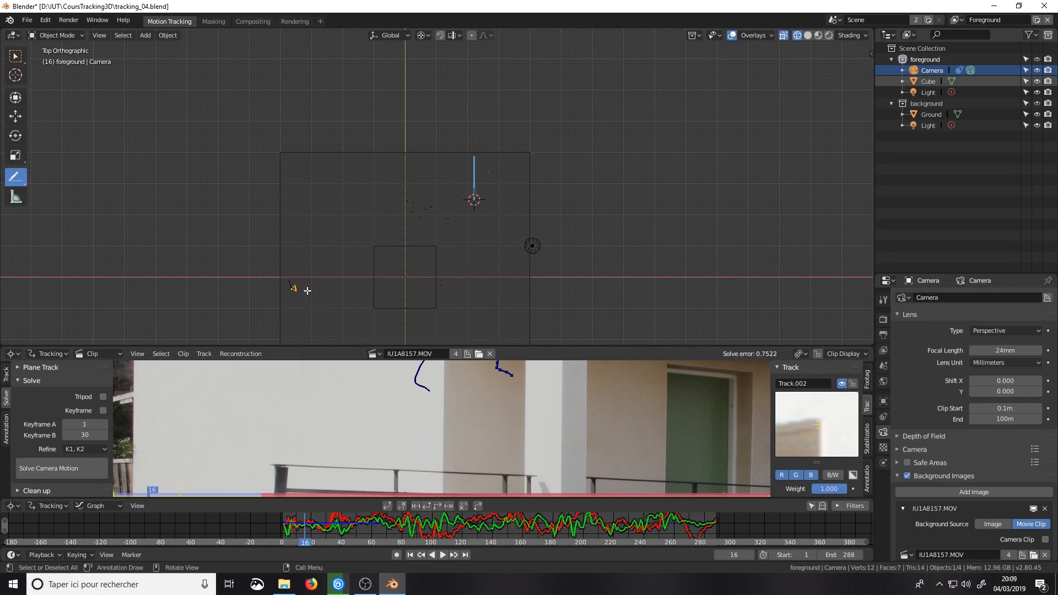
key("r")
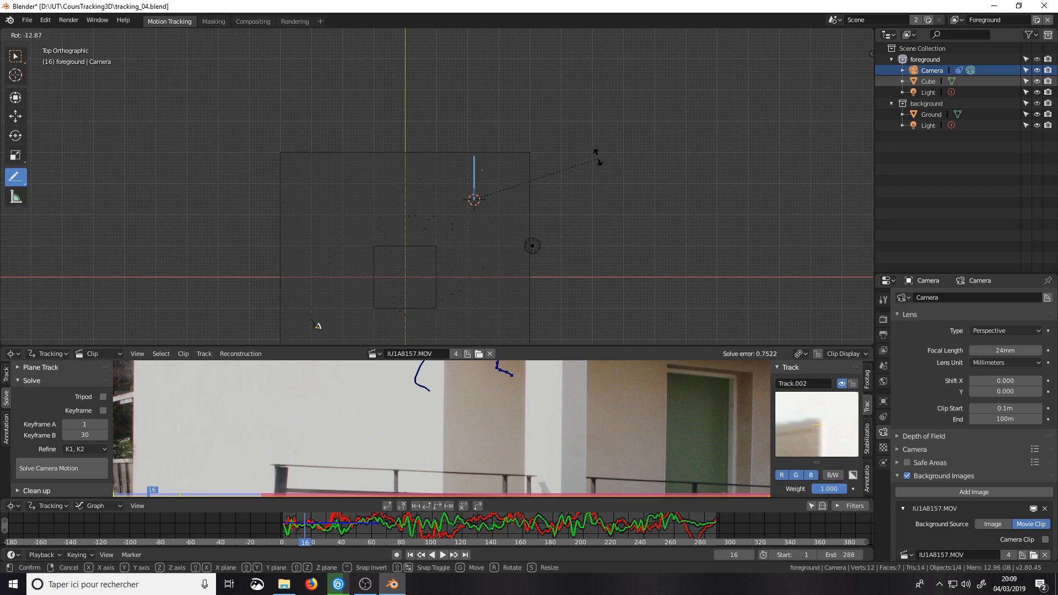
left_click(570, 172)
scroll(573, 172, "up", 6)
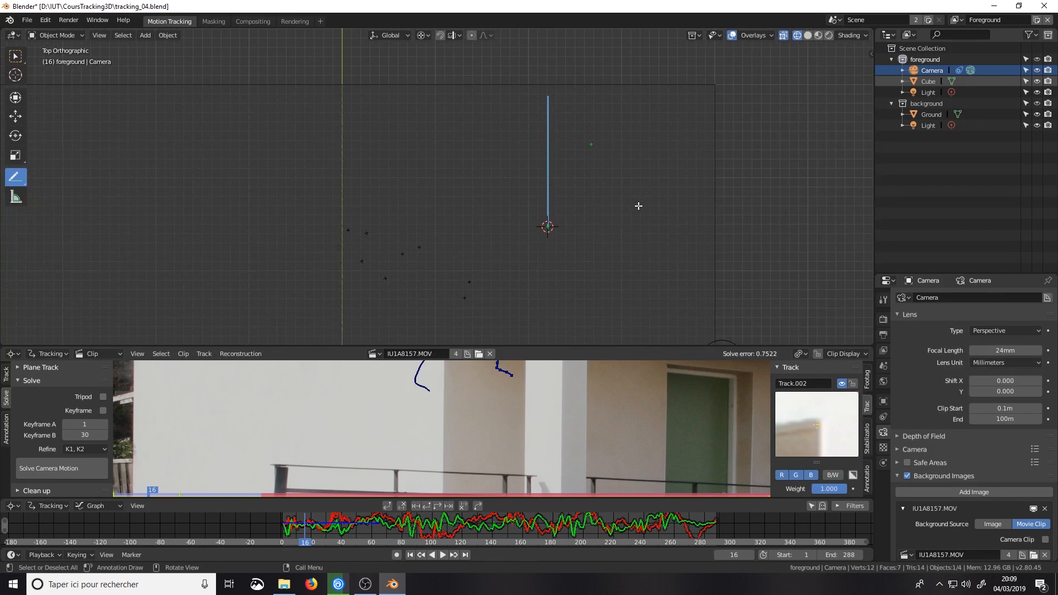
key("r")
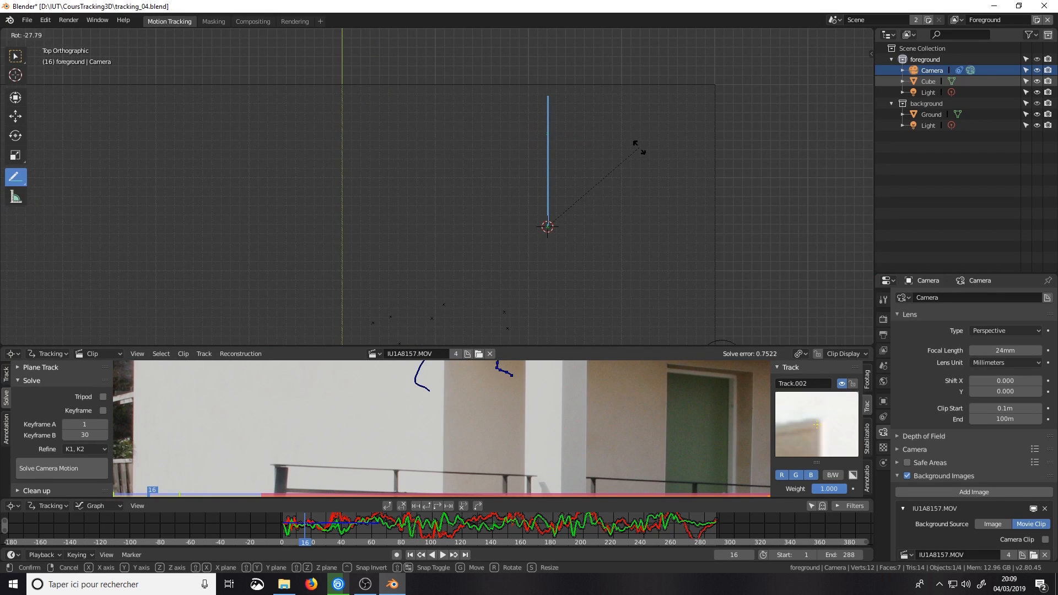
left_click(640, 147)
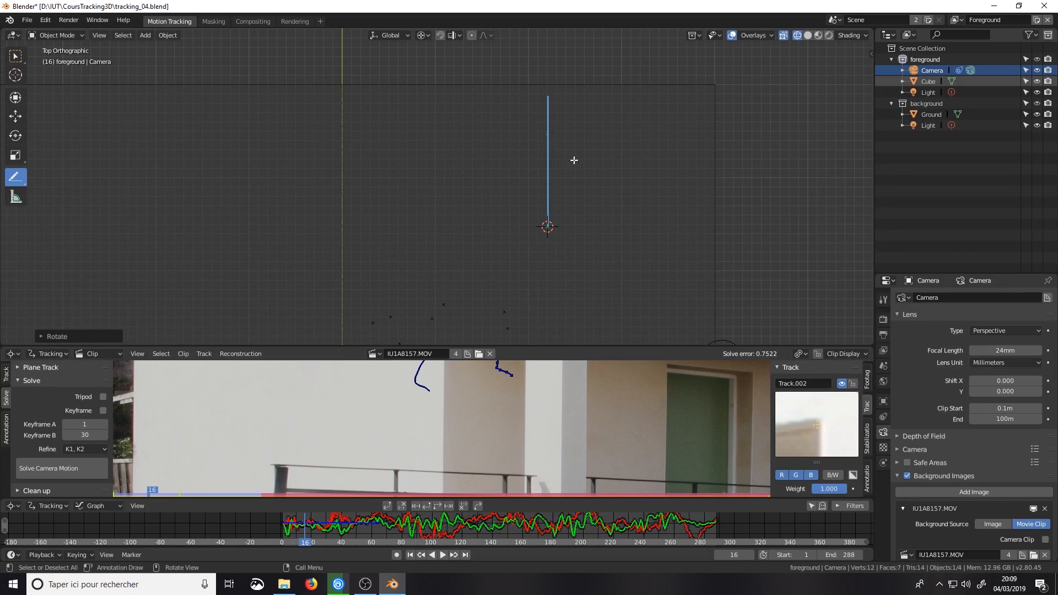
Remove the annotation line at the 3D cursor by undoing its stroke.
left_click(14, 176)
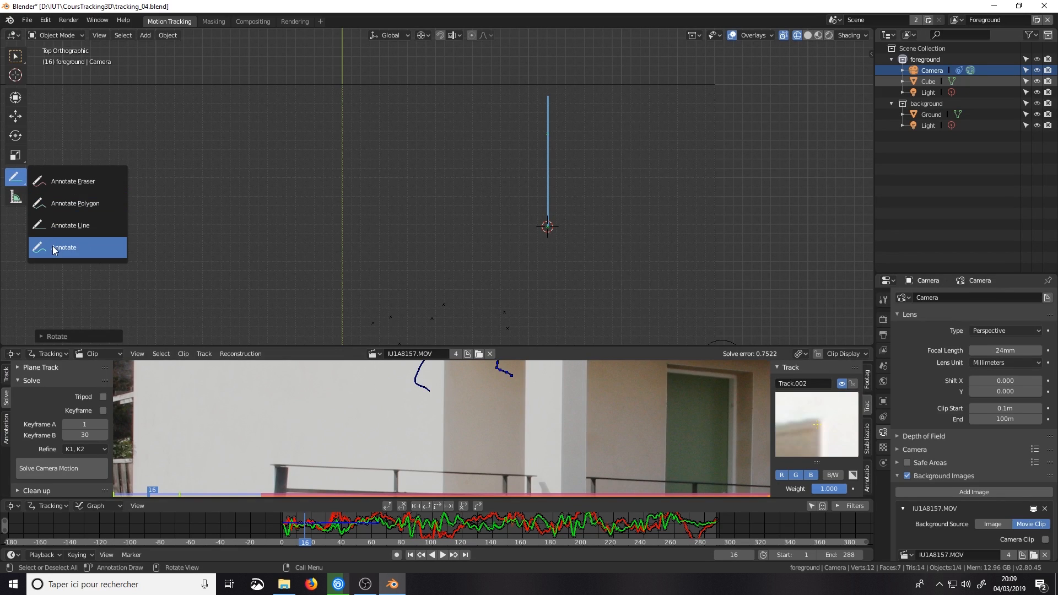
left_click(49, 205)
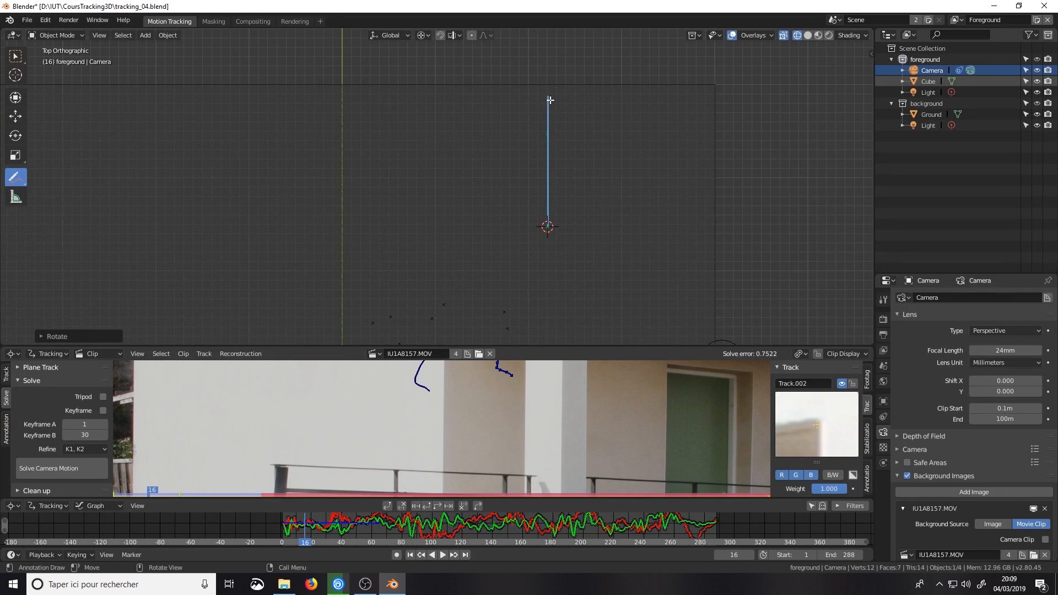
key("ctrl+z")
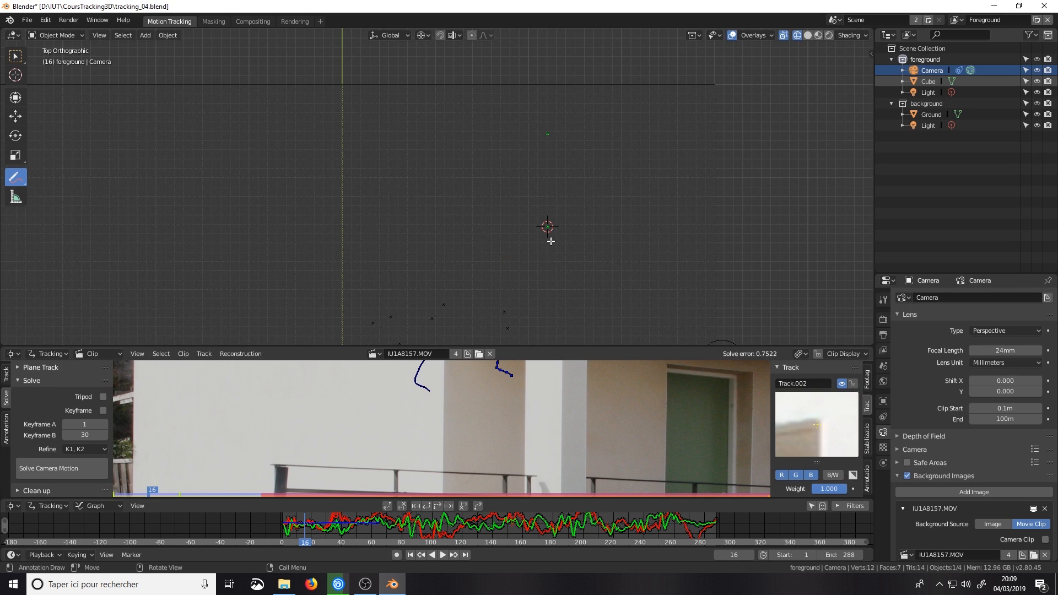
In the right orthographic view, draw a nearly horizontal straight annotation line from the 3D cursor past the other green track point.
key("KP_1")
scroll(556, 240, "up", 7)
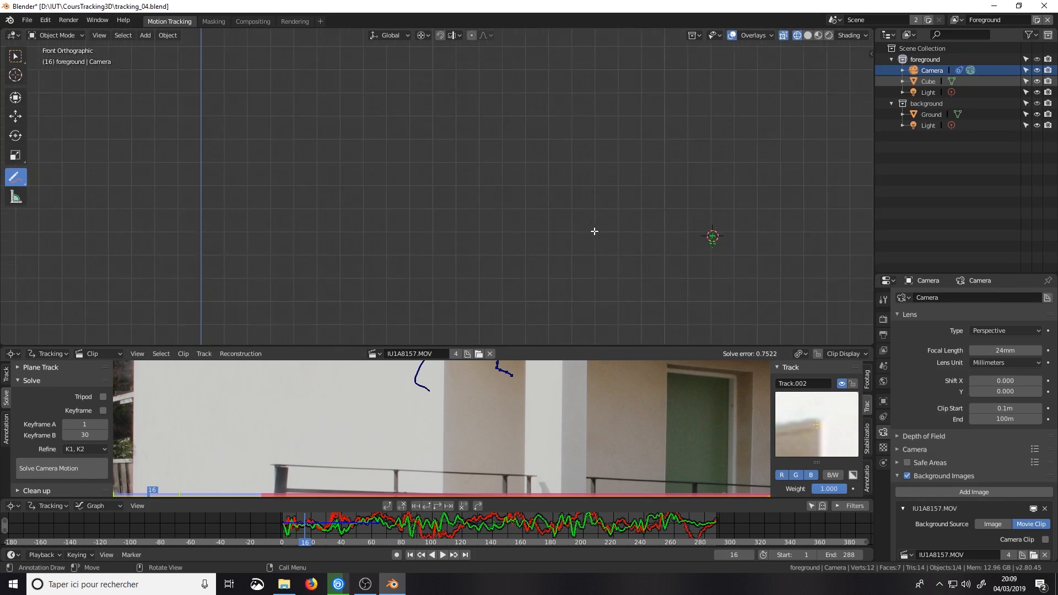
middle_click_drag(841, 275, 657, 273, "shift")
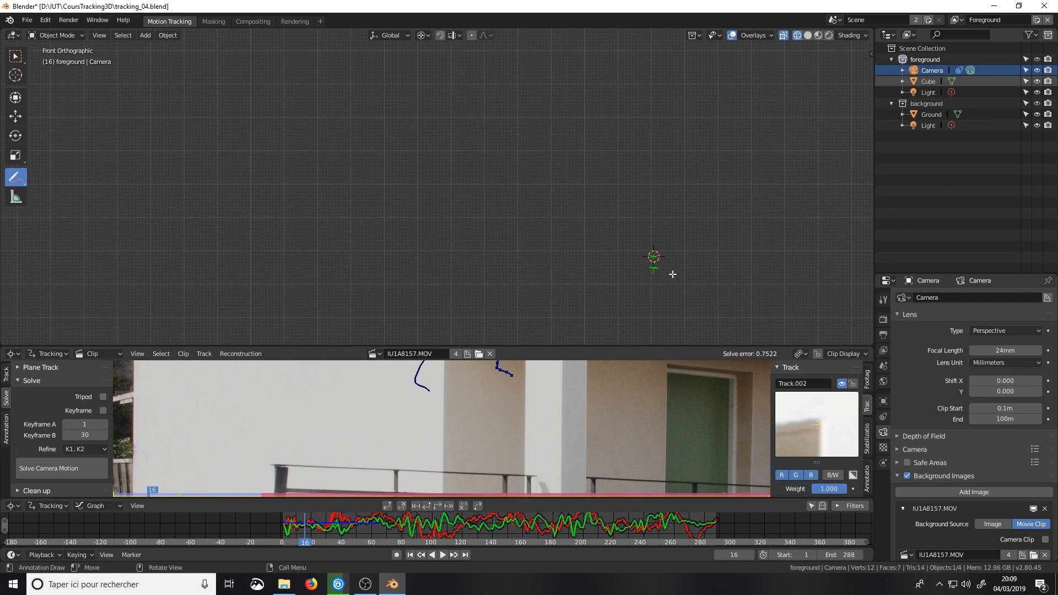
key("KP_3")
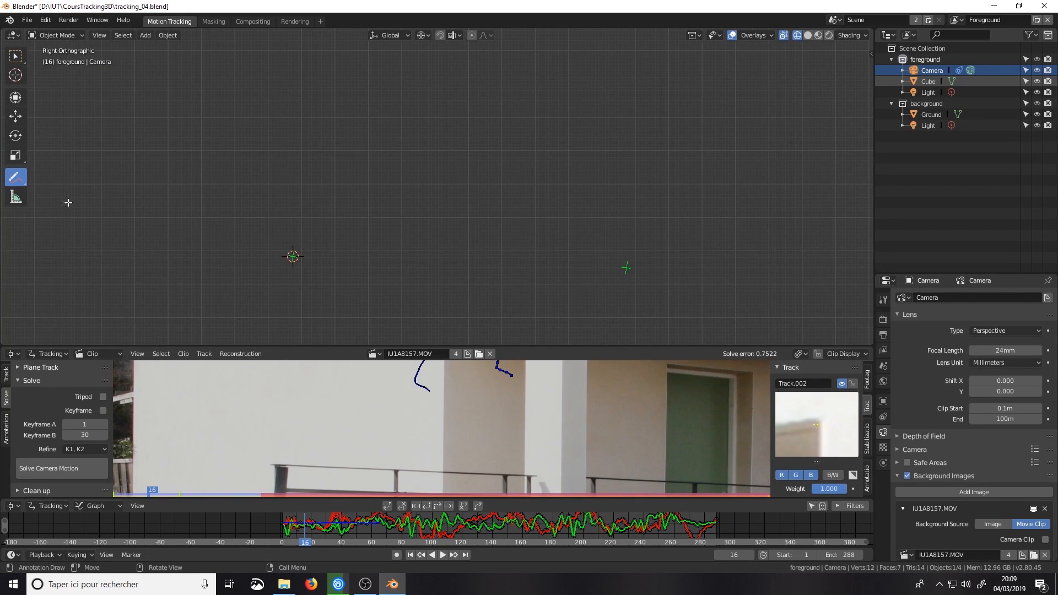
mouse_move(270, 263)
middle_mouse_down()
mouse_move(283, 272)
mouse_move(383, 208)
middle_mouse_up()
key("KP_3")
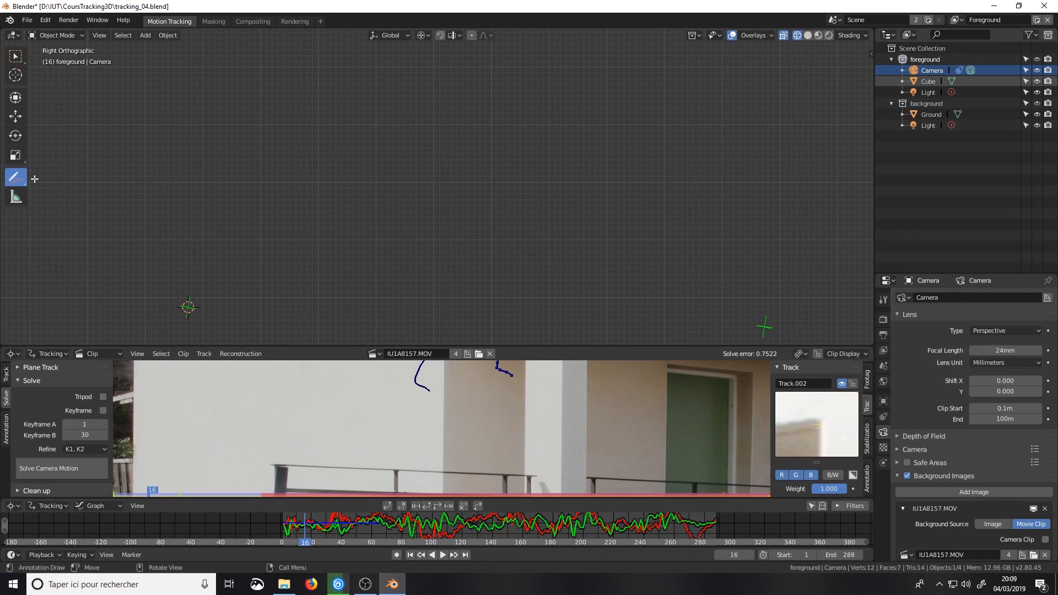
left_click(15, 178)
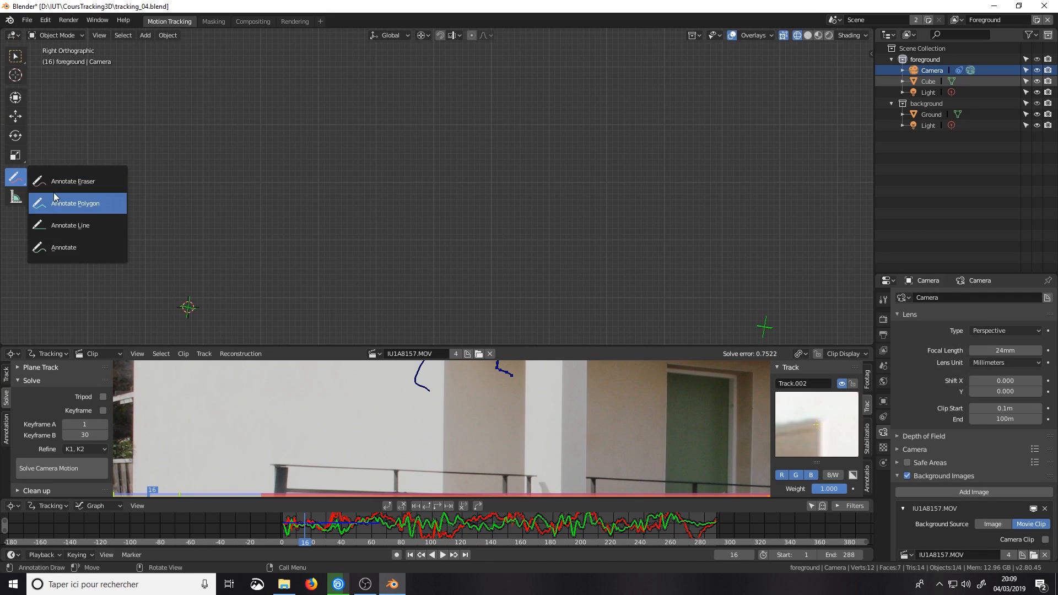
left_click(50, 232)
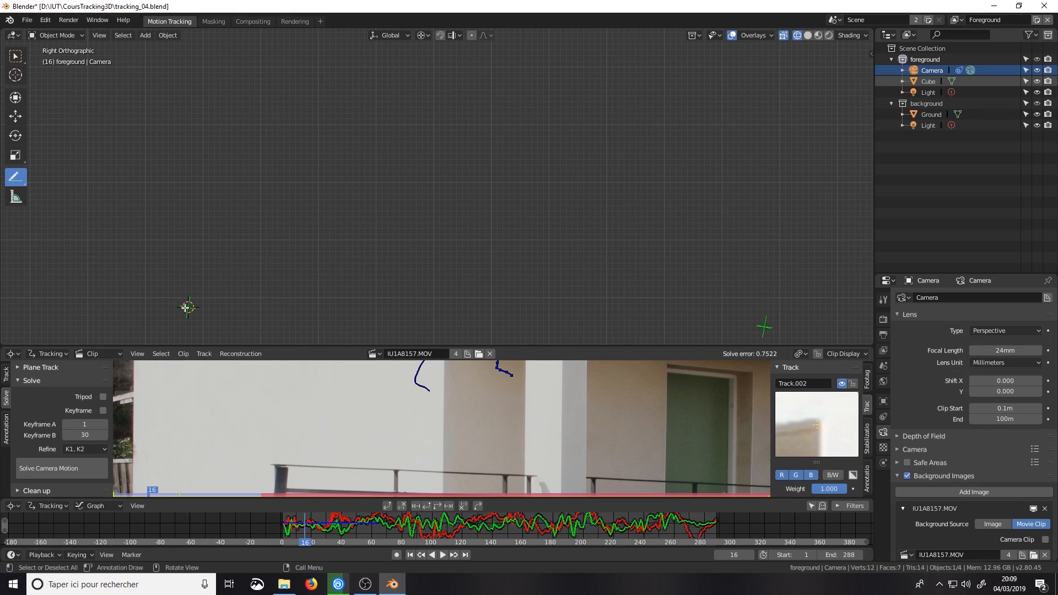
mouse_move(187, 307)
left_mouse_down()
mouse_move(772, 323)
mouse_move(799, 312)
left_mouse_up()
Rotate the camera about -1.41° around the 3D cursor in the right view, bringing the green track point onto the annotation line.
scroll(786, 273, "down", 1)
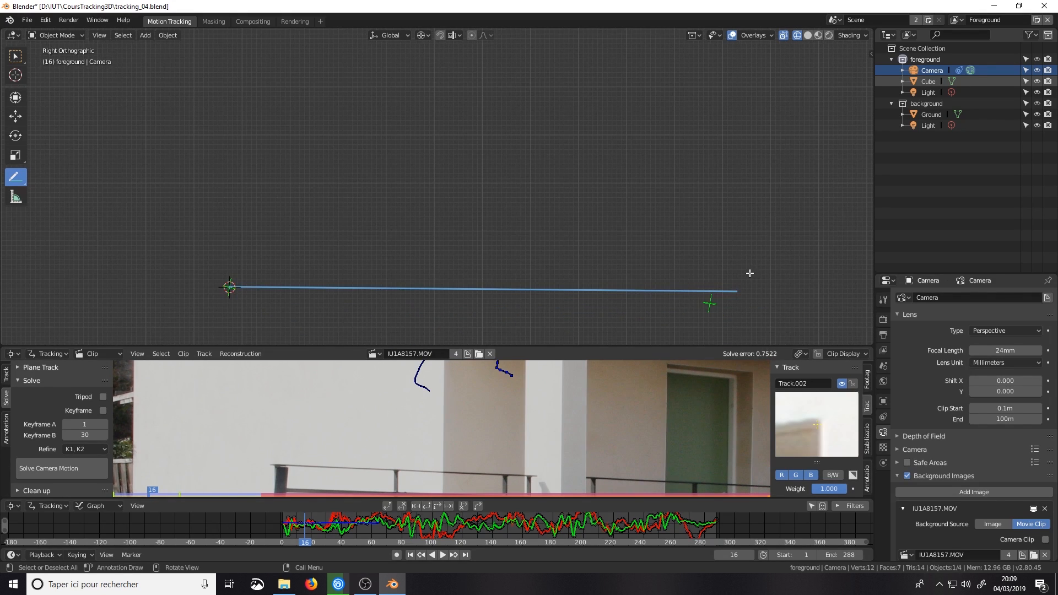
key("r")
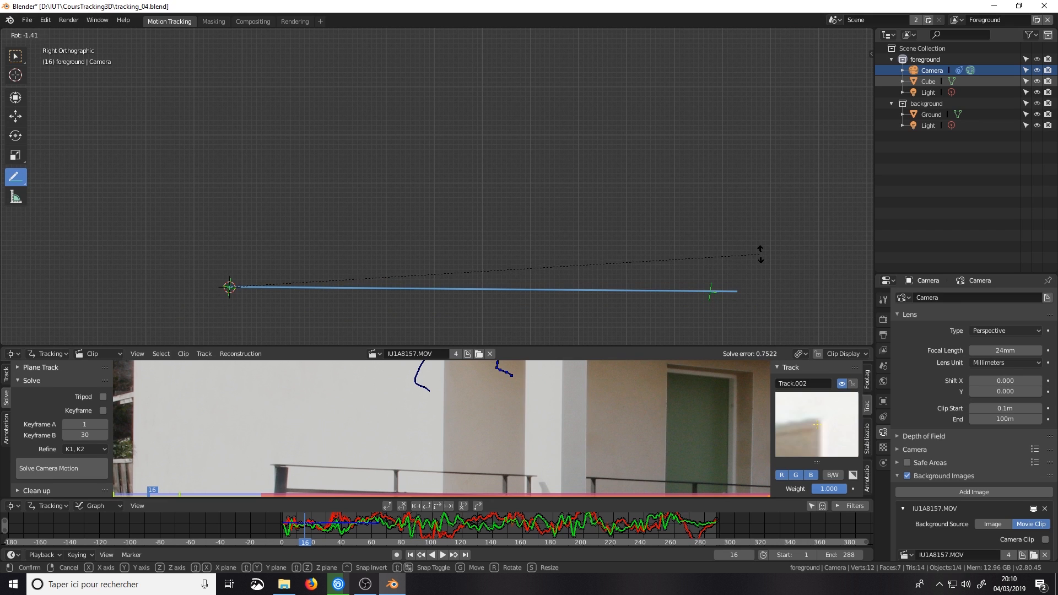
left_click(761, 254)
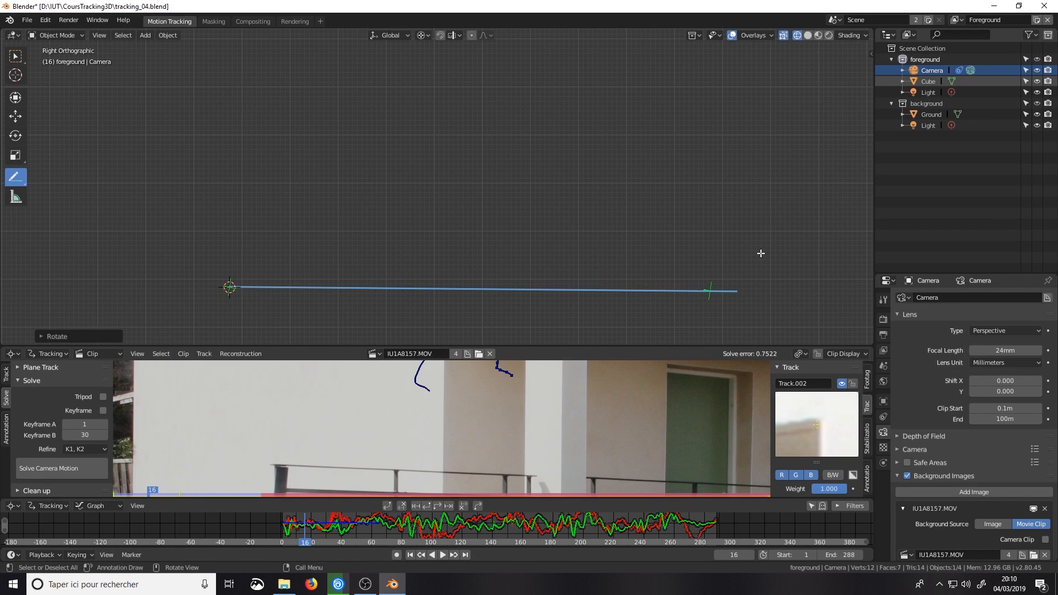
In the front orthographic view, rotate the camera slightly around the 3D cursor to straighten the green track points.
key("KP_1")
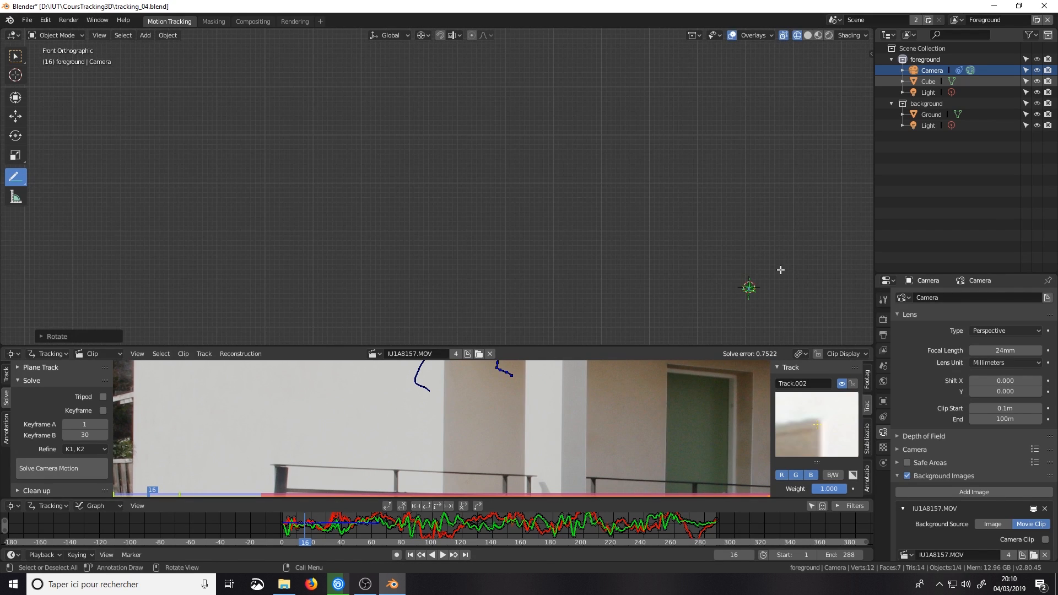
scroll(782, 271, "up", 1)
middle_click_drag(823, 295, 603, 252, "shift")
scroll(650, 251, "up", 3)
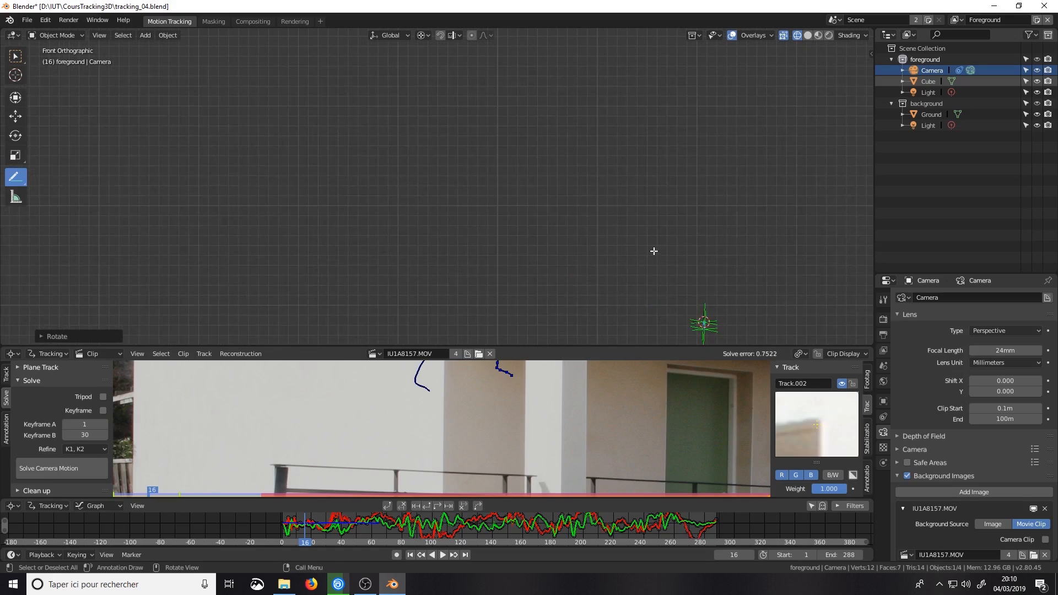
scroll(653, 251, "up", 2)
middle_click_drag(734, 286, 484, 125, "shift")
scroll(634, 177, "up", 2)
middle_click_drag(682, 222, 607, 231, "shift")
key("r")
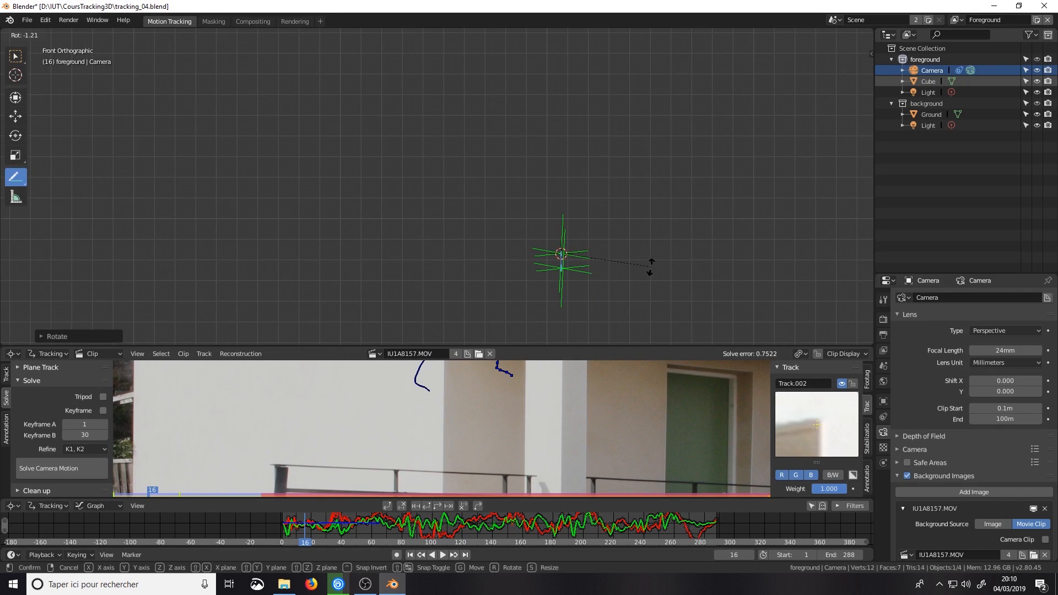
left_click(664, 262)
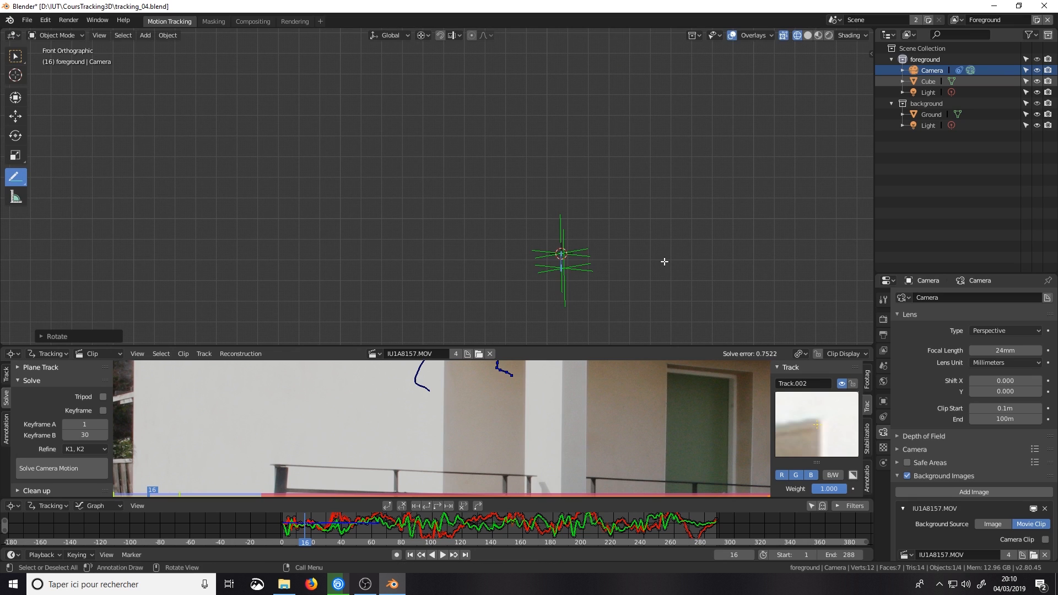
Rotate the camera slightly about the global Y axis around the 3D cursor to refine the track points' vertical alignment.
key("r")
key("y")
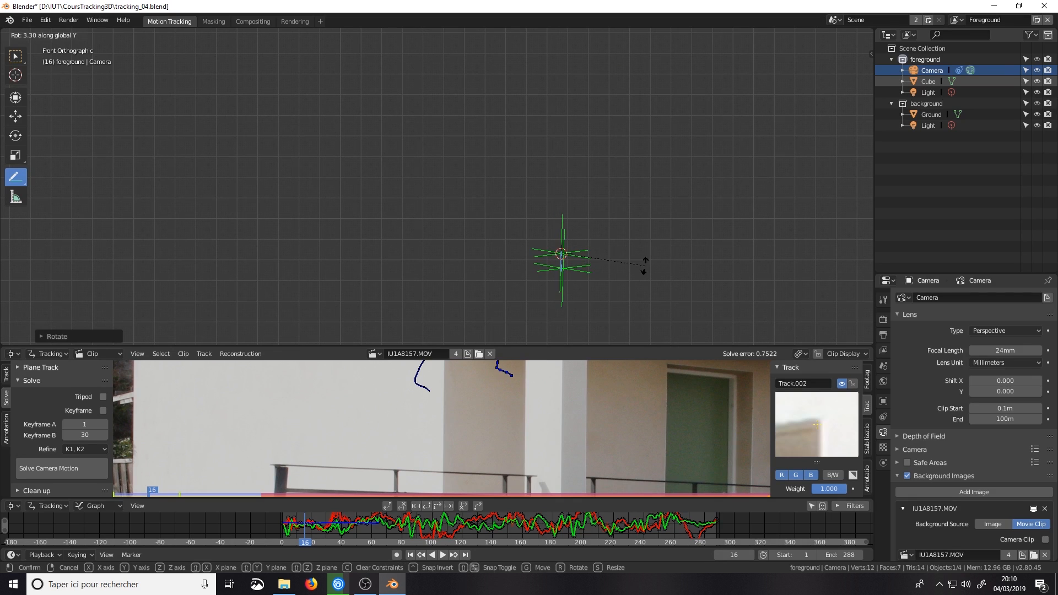
left_click(650, 260)
key("r")
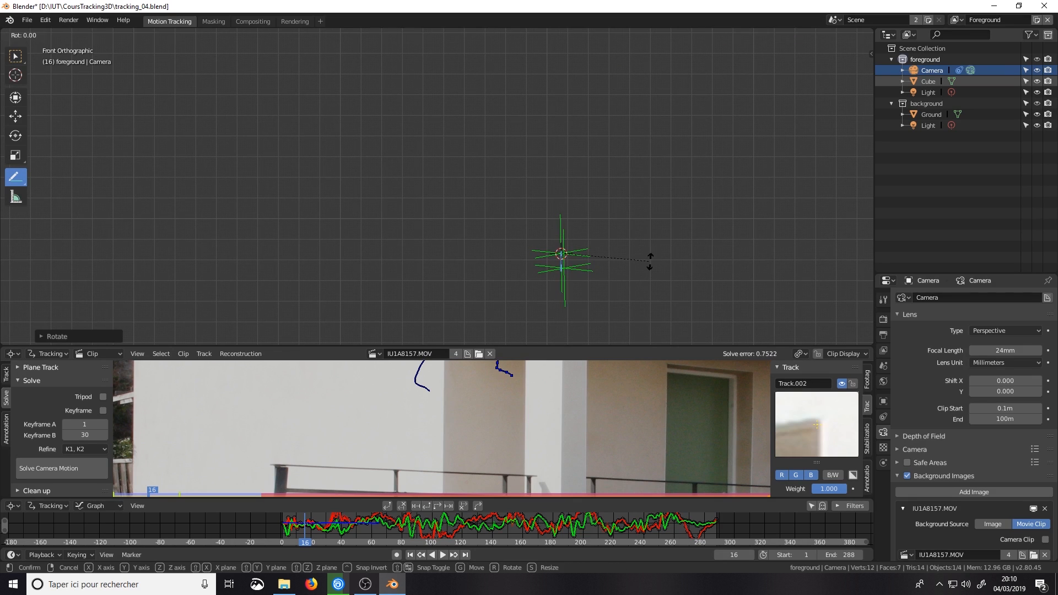
key("z")
right_click(646, 254)
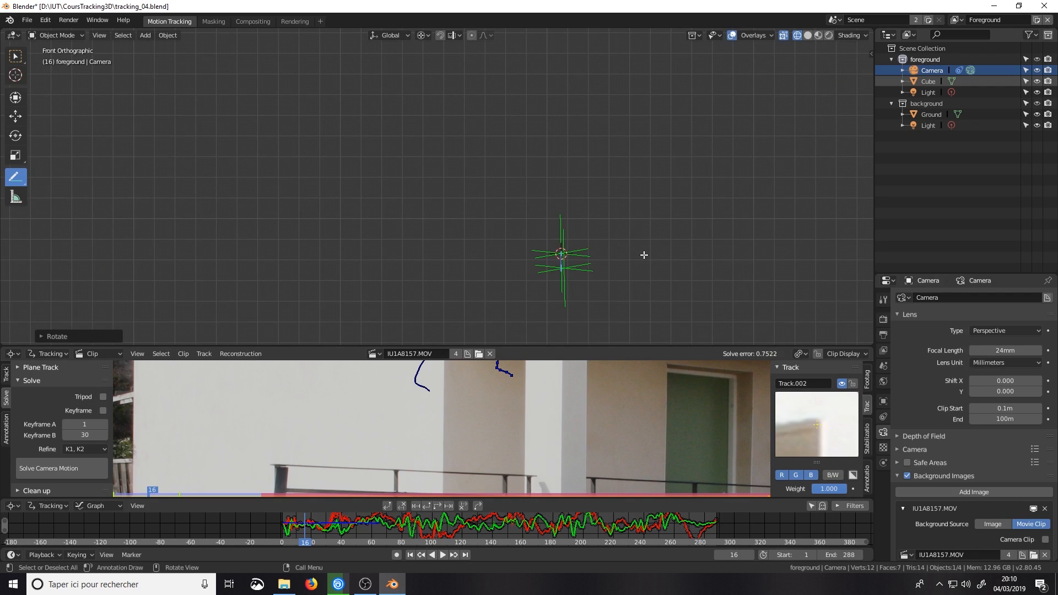
Rotate the camera about 0.47° around global X so the two green track points overlap, and fine-tune its Z rotation.
key("r")
key("x")
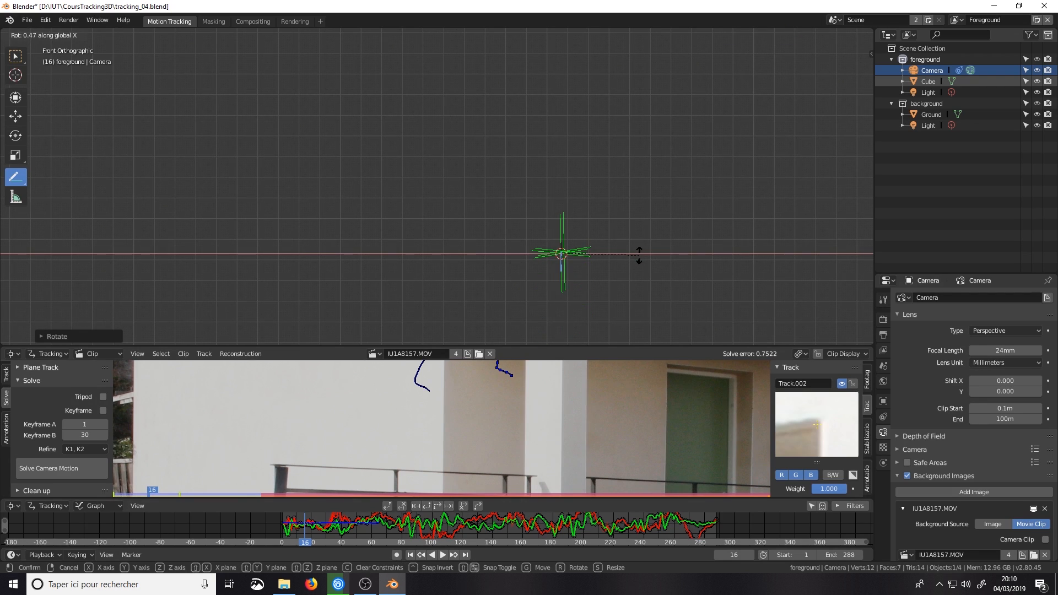
left_click(639, 255)
key("r")
key("z")
left_click(641, 251)
scroll(609, 291, "down", 6)
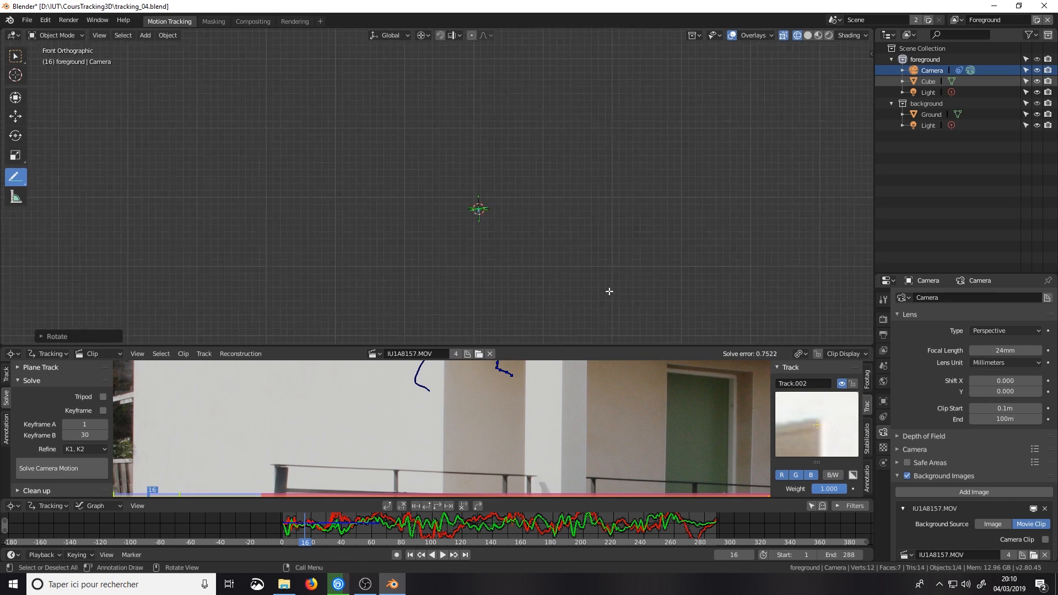
scroll(610, 292, "down", 2)
In the camera view, snap the 3D cursor to the track on the metal ring in the grass near the tripod.
key("KP_0")
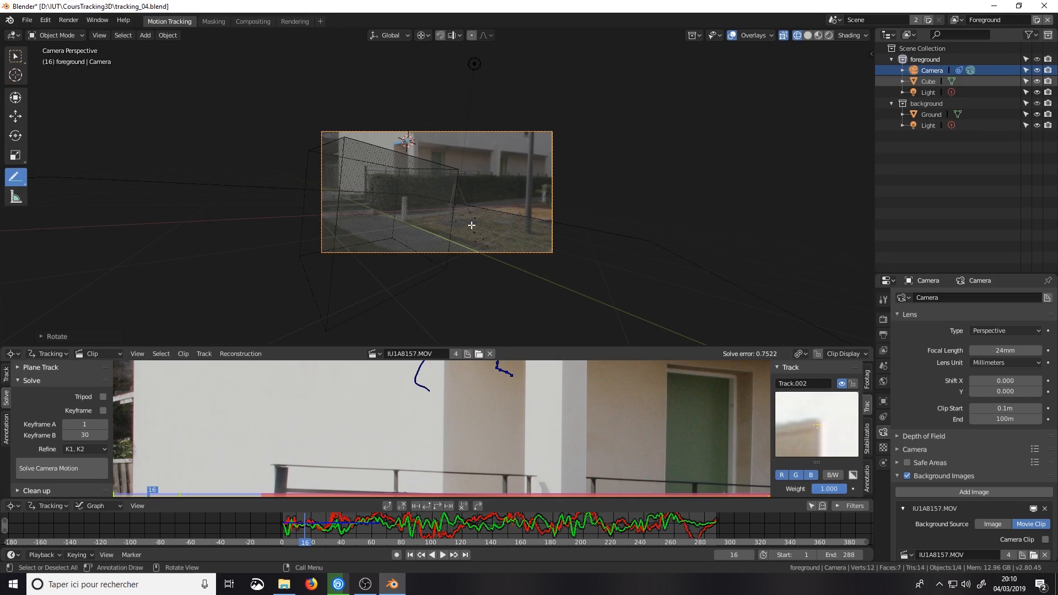
scroll(433, 160, "up", 4)
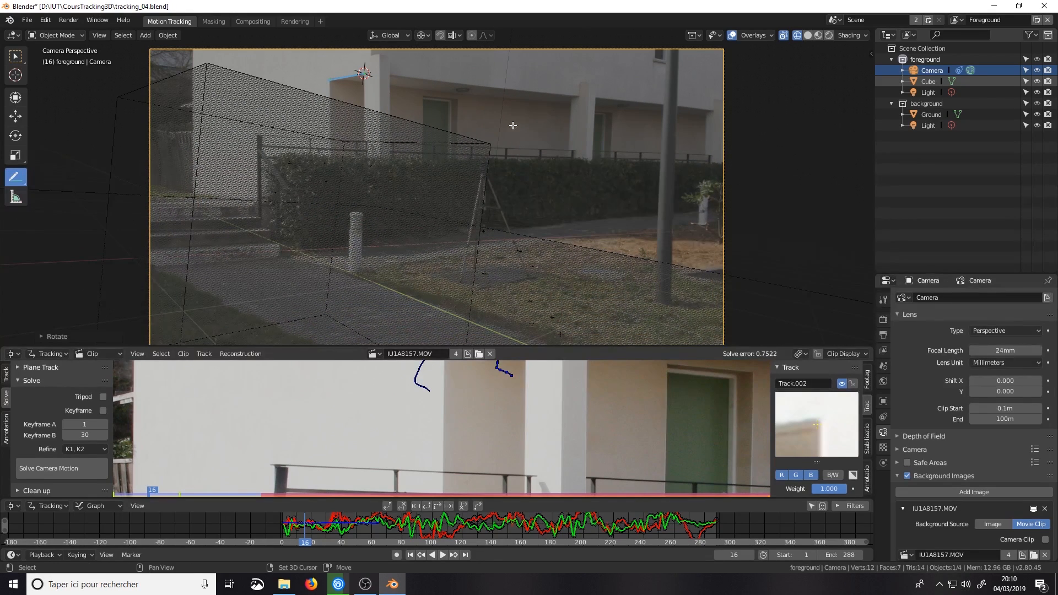
middle_click_drag(511, 123, 595, 196, "shift")
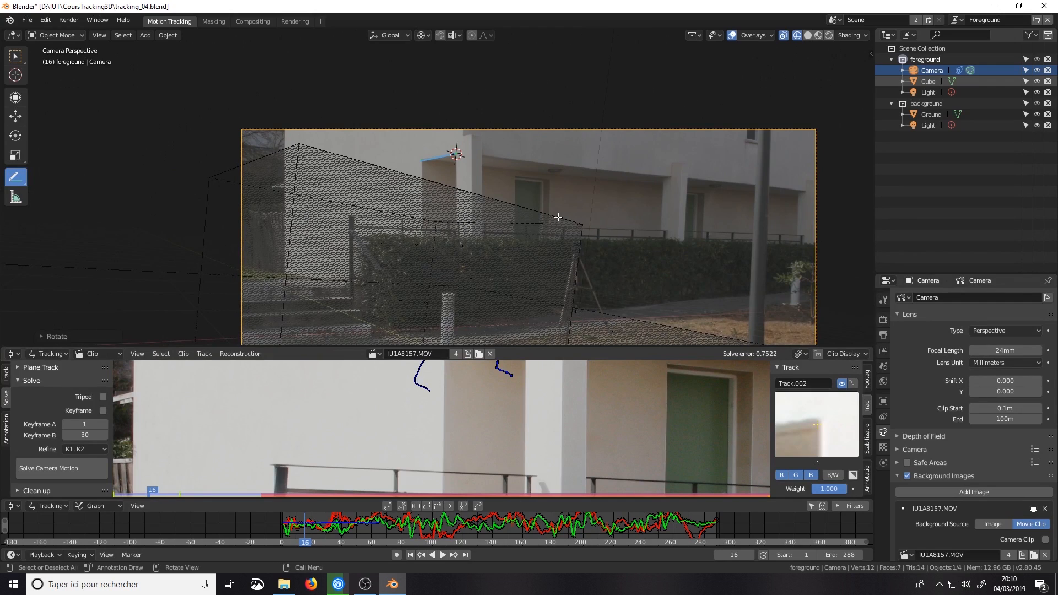
scroll(558, 217, "down", 7)
scroll(590, 376, "down", 6)
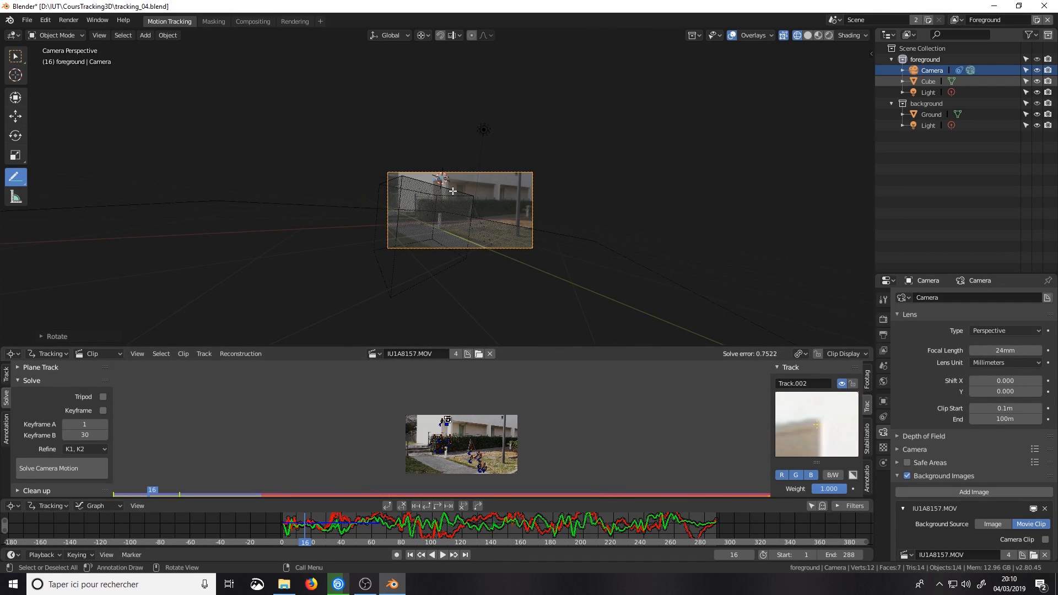
scroll(463, 430, "up", 4)
middle_click_drag(529, 452, 546, 420)
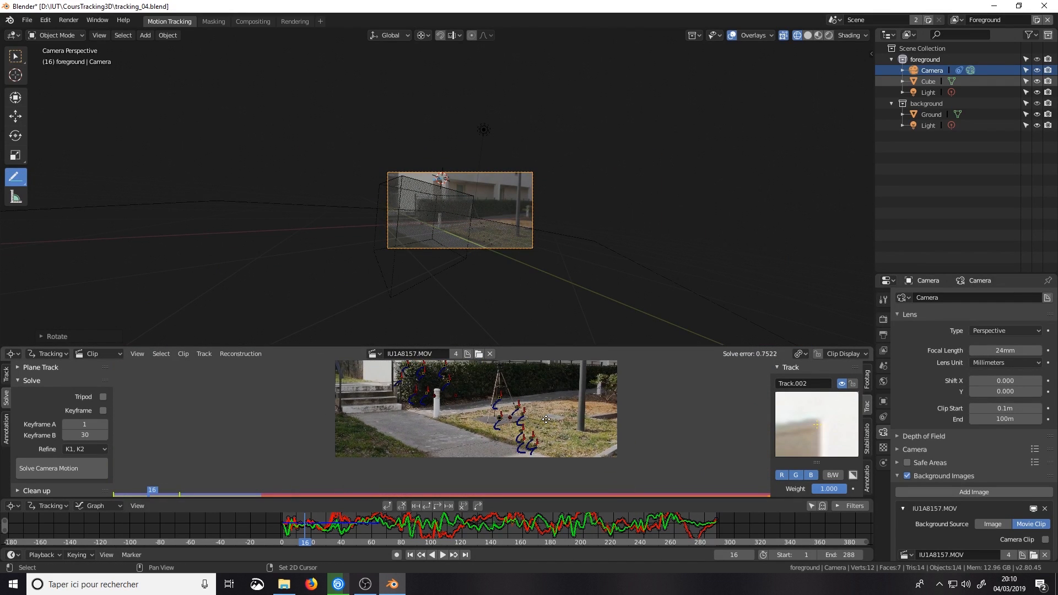
scroll(546, 419, "up", 2)
left_click(533, 410)
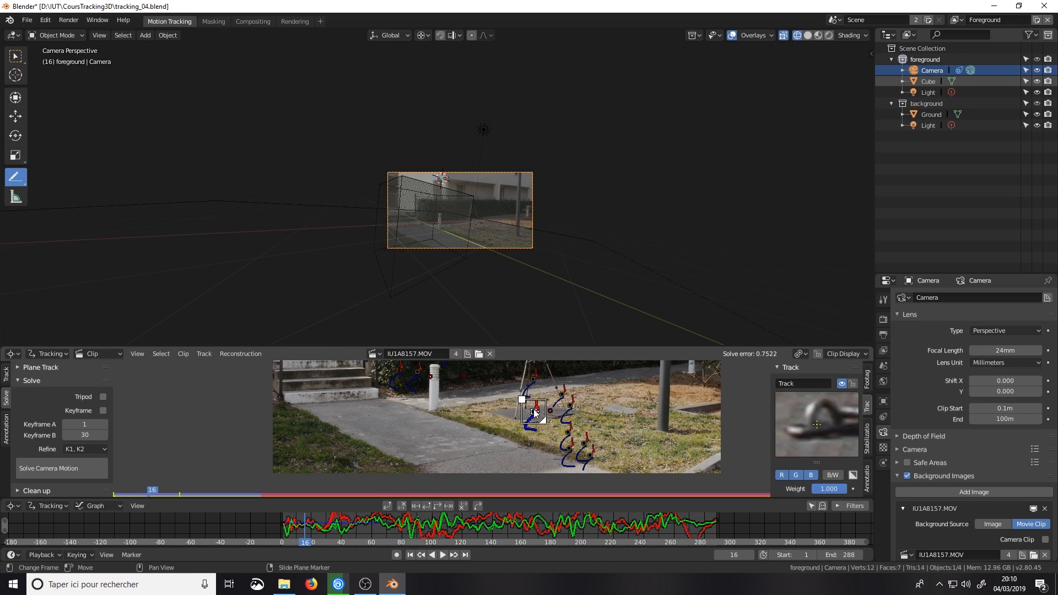
key("shift+s")
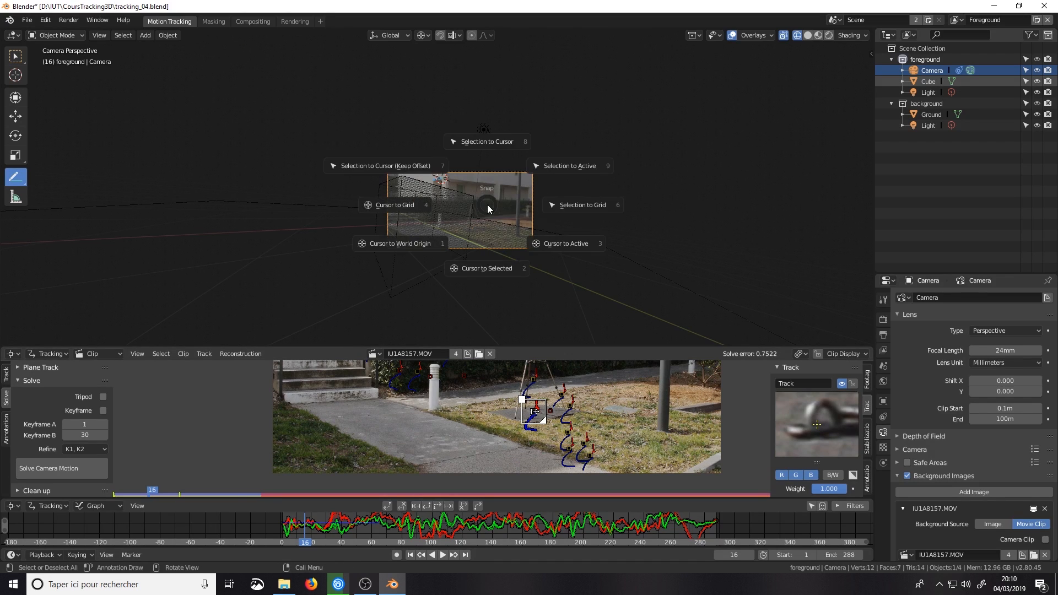
left_click(481, 268)
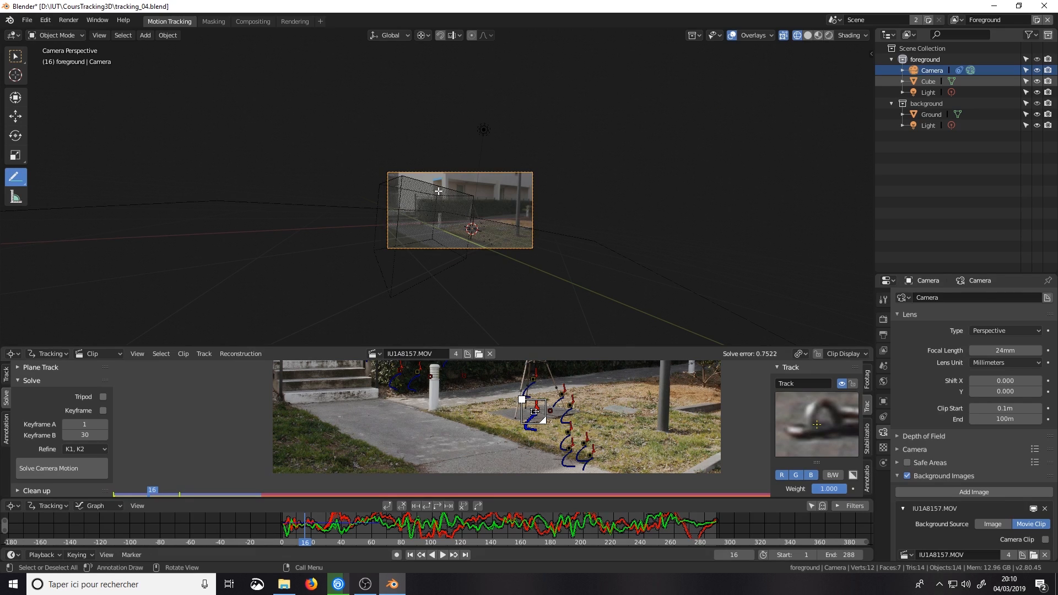
Snap the Cube to the 3D cursor at the grass track point.
left_click(439, 191)
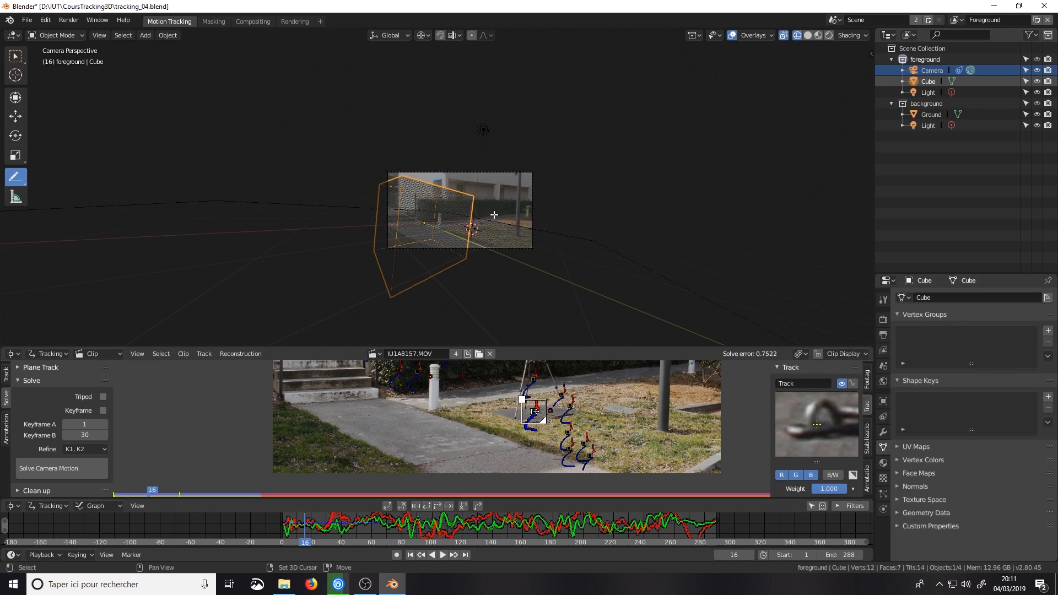
key("shift+s")
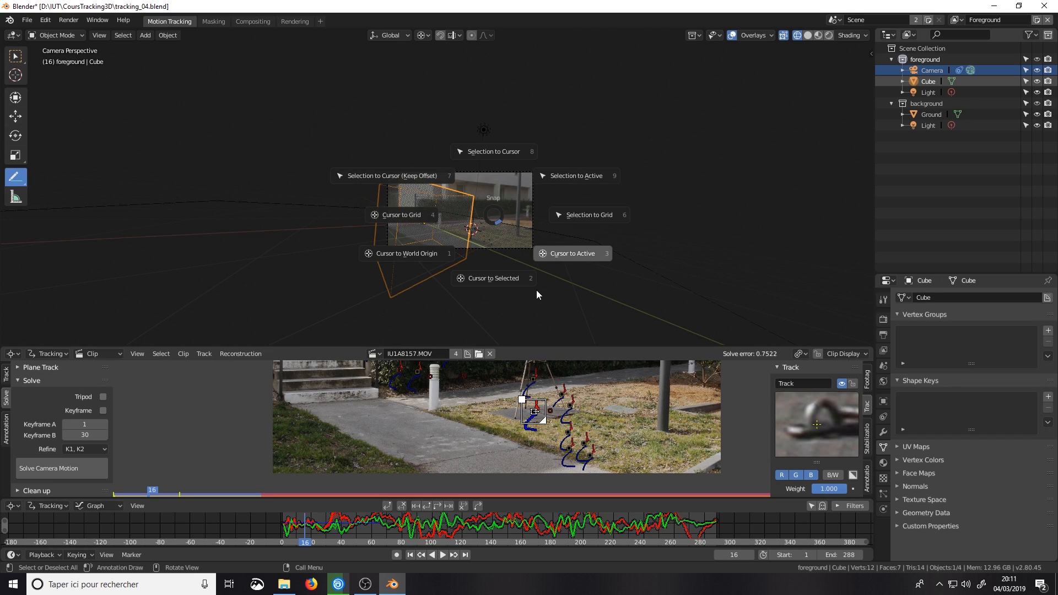
left_click(493, 152)
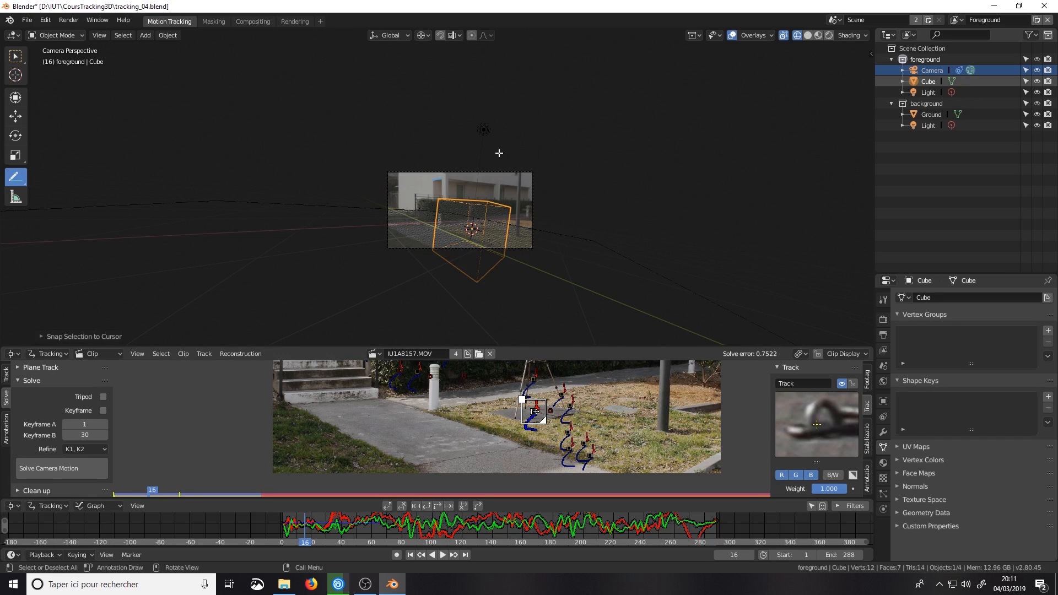
Scale the Cube down uniformly to about 0.238 around the 3D cursor.
scroll(556, 253, "up", 3)
scroll(556, 253, "up", 2)
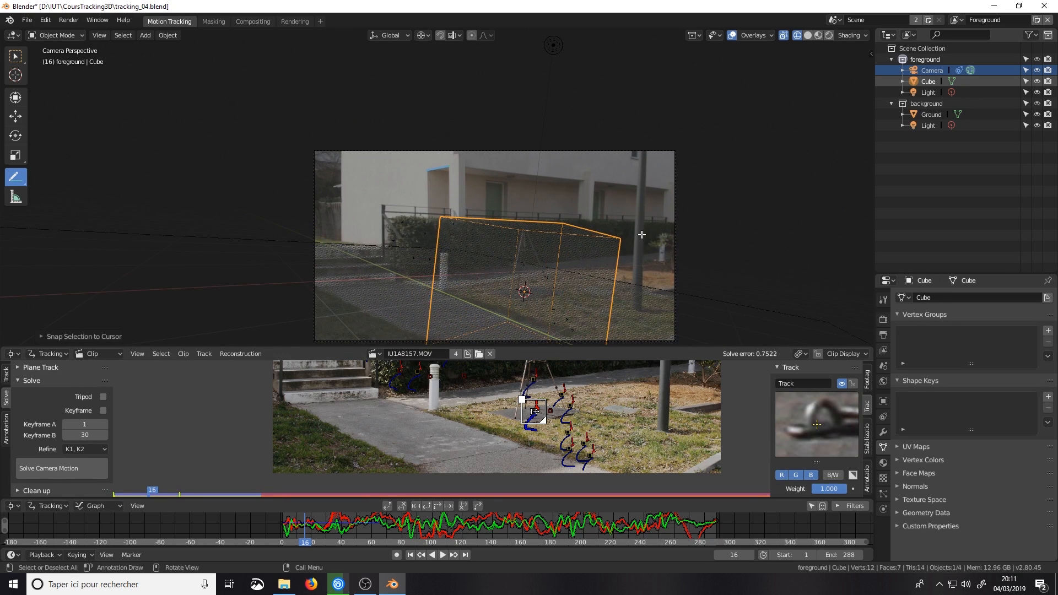
key("s")
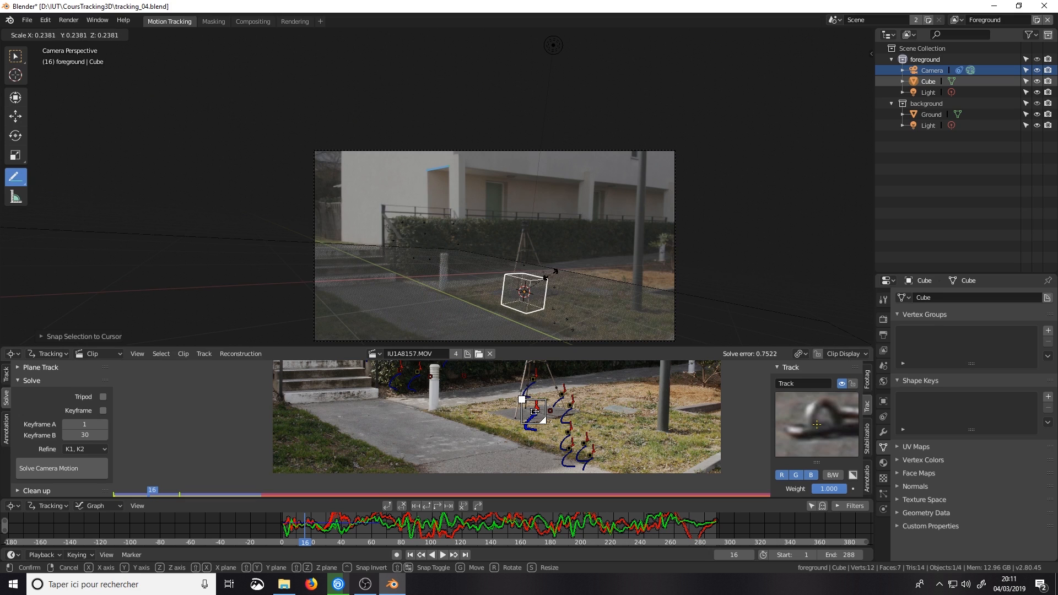
left_click(554, 271)
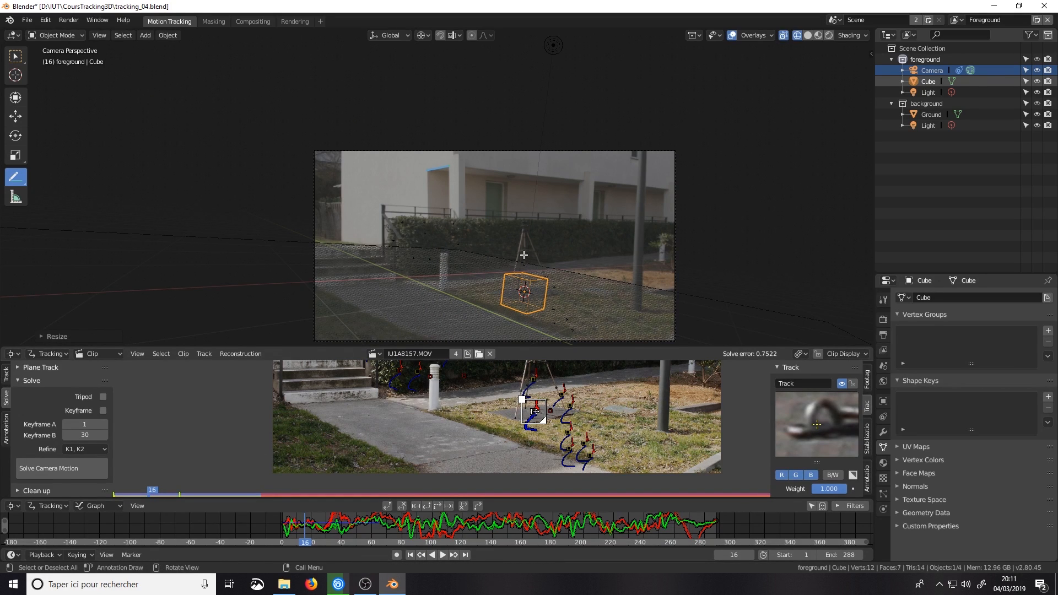
scroll(543, 294, "up", 2)
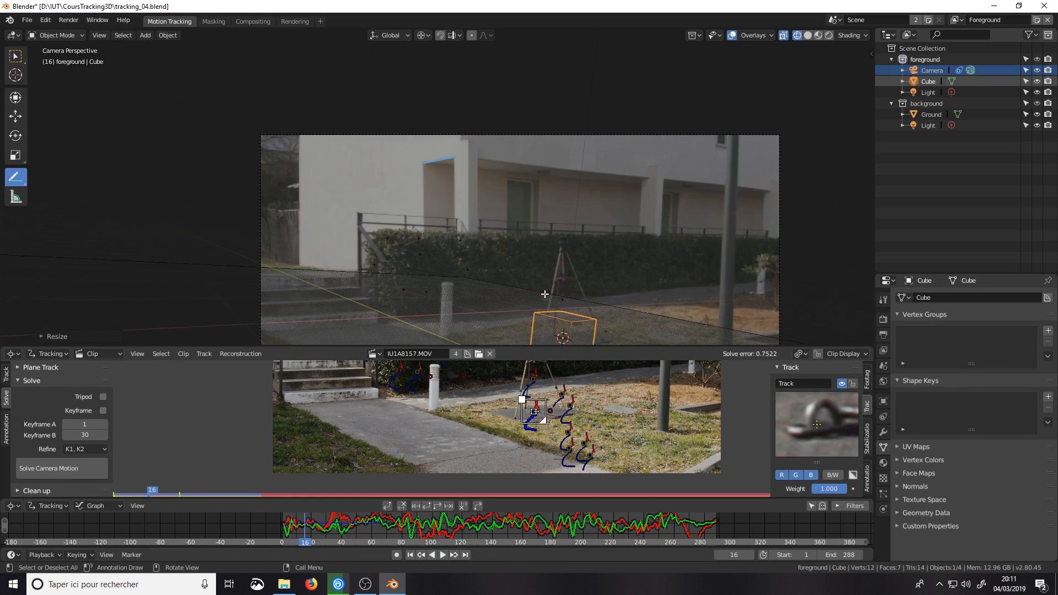
scroll(601, 320, "down", 2)
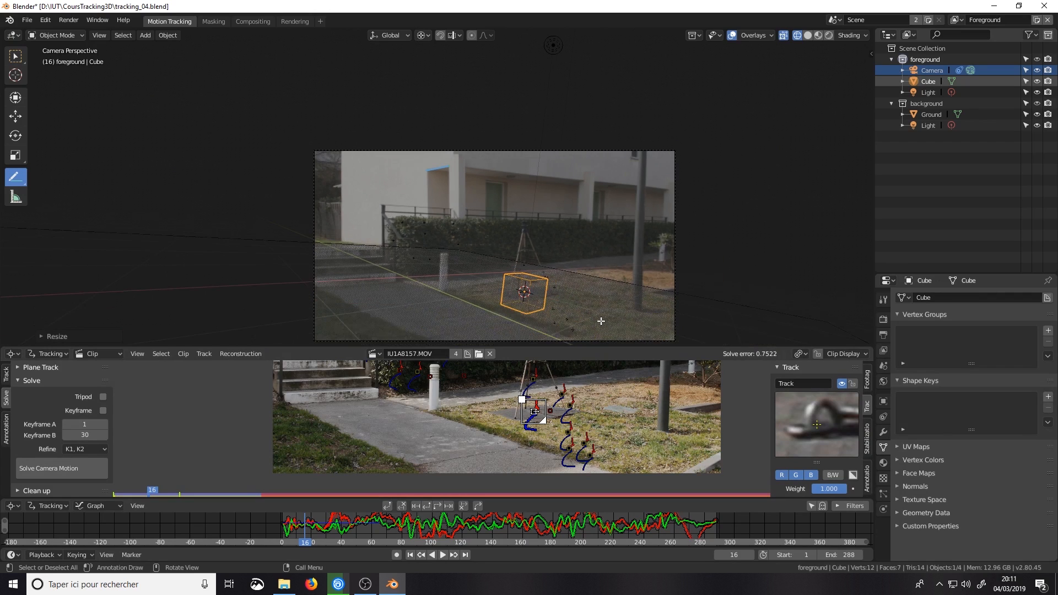
scroll(501, 389, "down", 5)
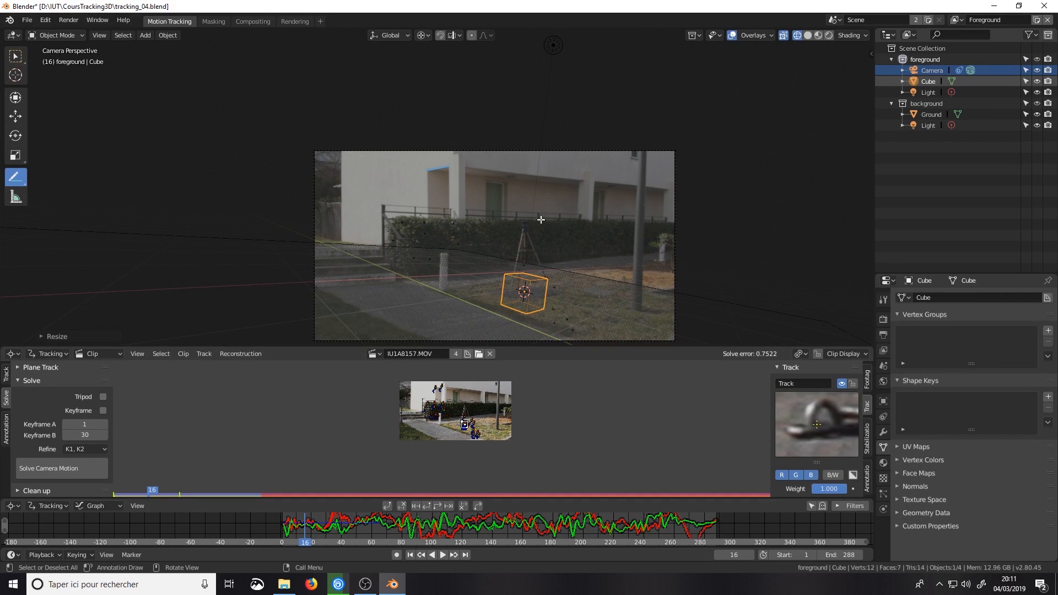
In the front orthographic view, move the Cube up along Z with the Move tool until its base rests at the 3D cursor.
middle_click_drag(540, 219, 388, 236)
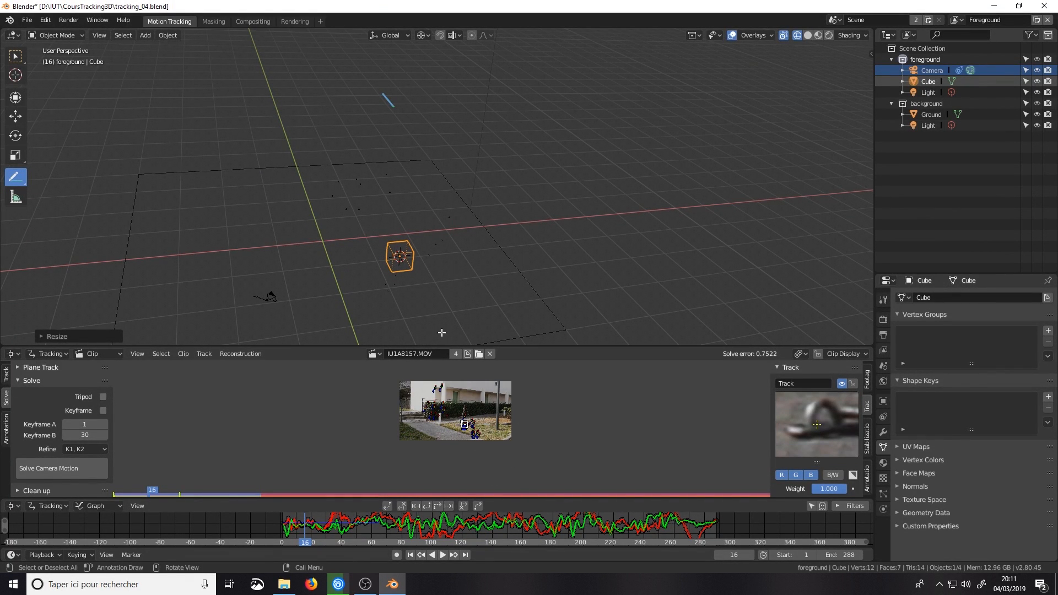
middle_click_drag(425, 184, 338, 188)
key("KP_1")
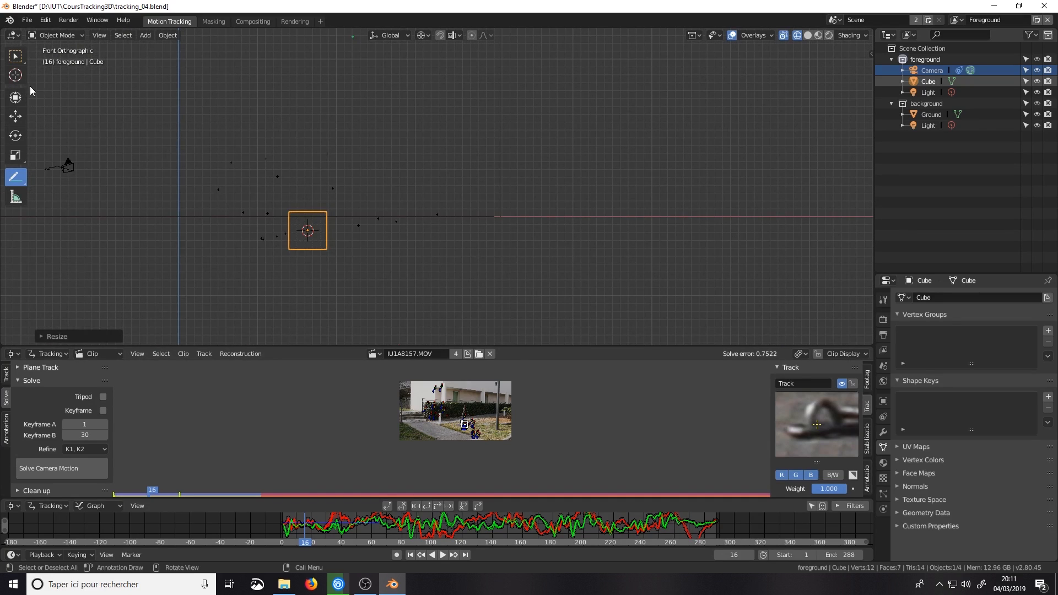
left_click(15, 115)
left_click_drag(310, 192, 311, 172)
scroll(495, 418, "up", 2)
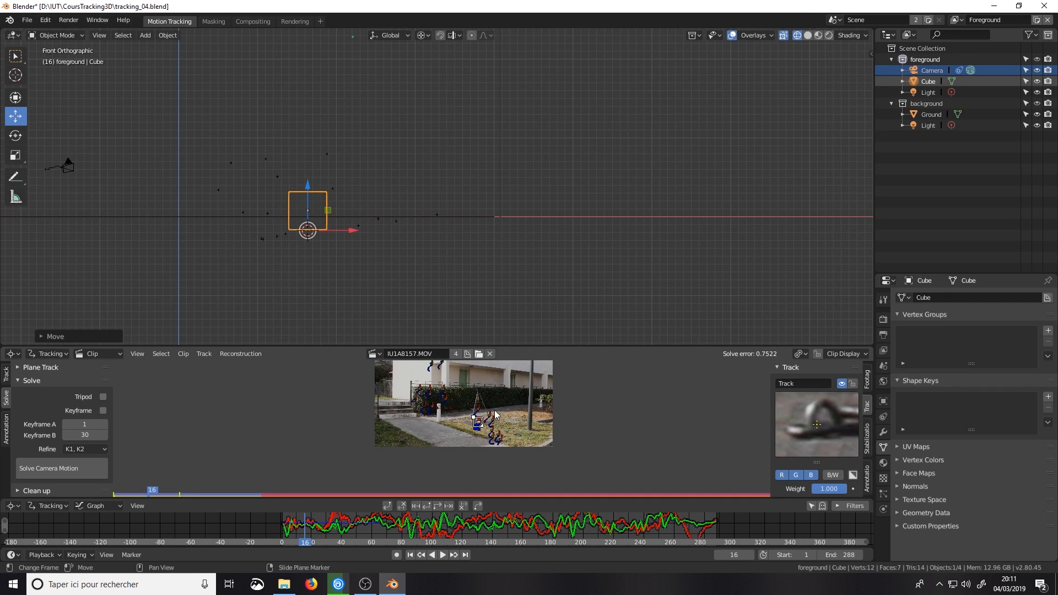
middle_click_drag(459, 195, 469, 163)
Hide the Ground object in the viewport and play the animation from the camera view to check the Cube against the footage.
key("KP_0")
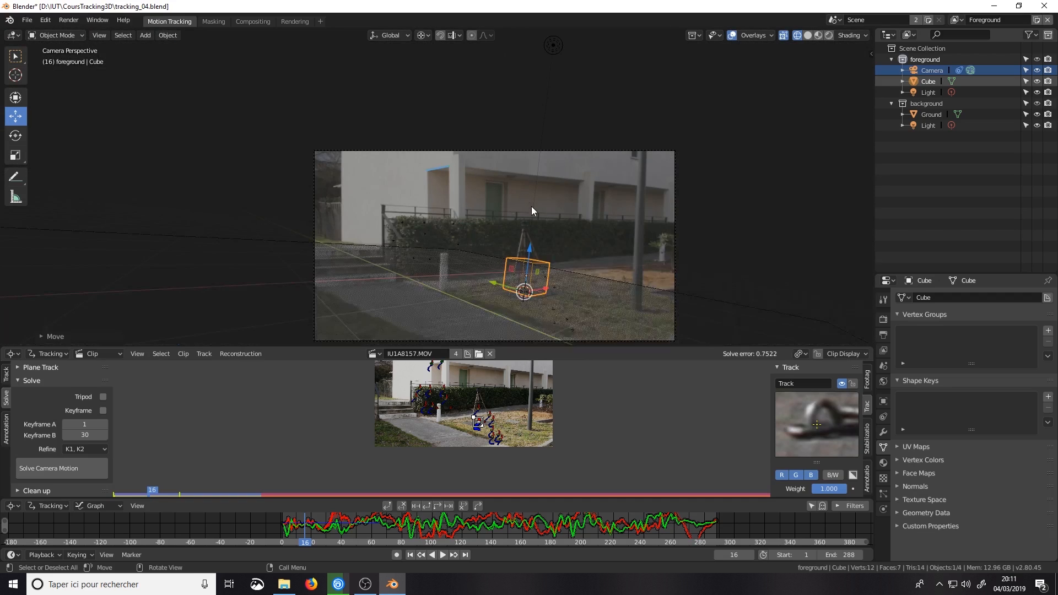
scroll(542, 244, "up", 2)
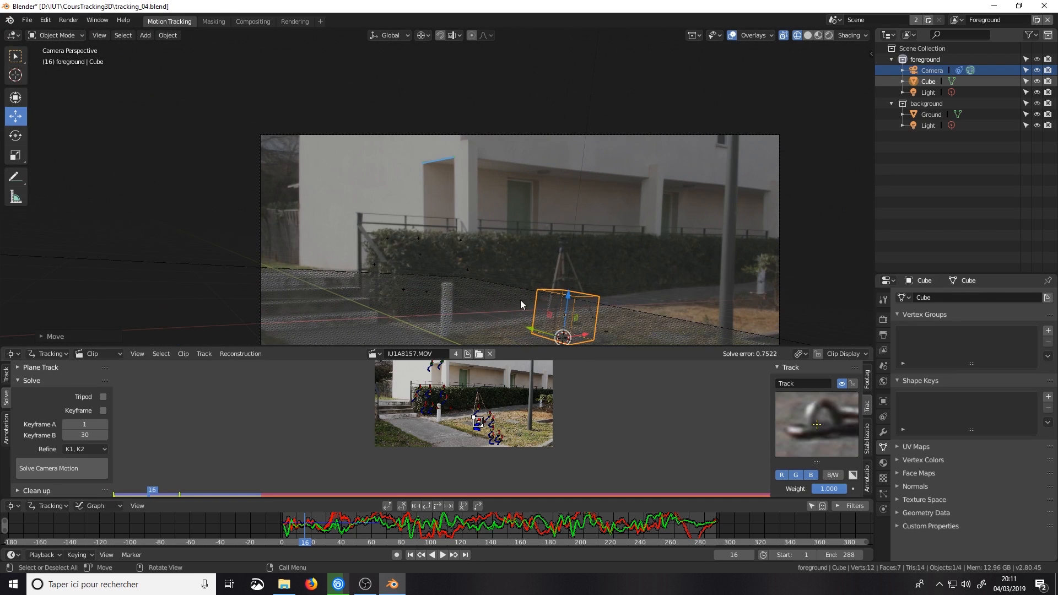
left_click(435, 279)
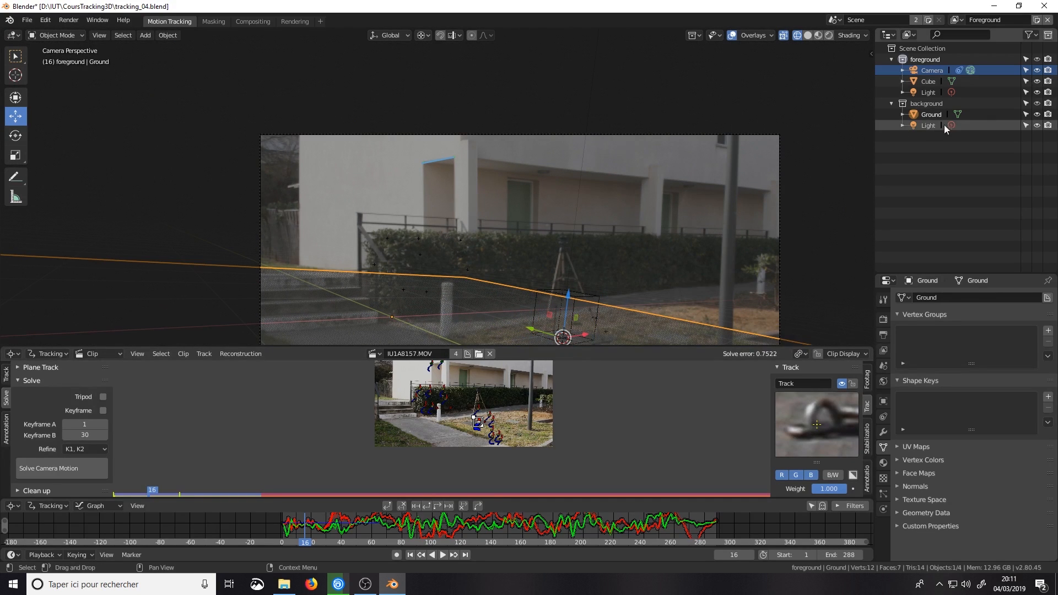
left_click(1037, 114)
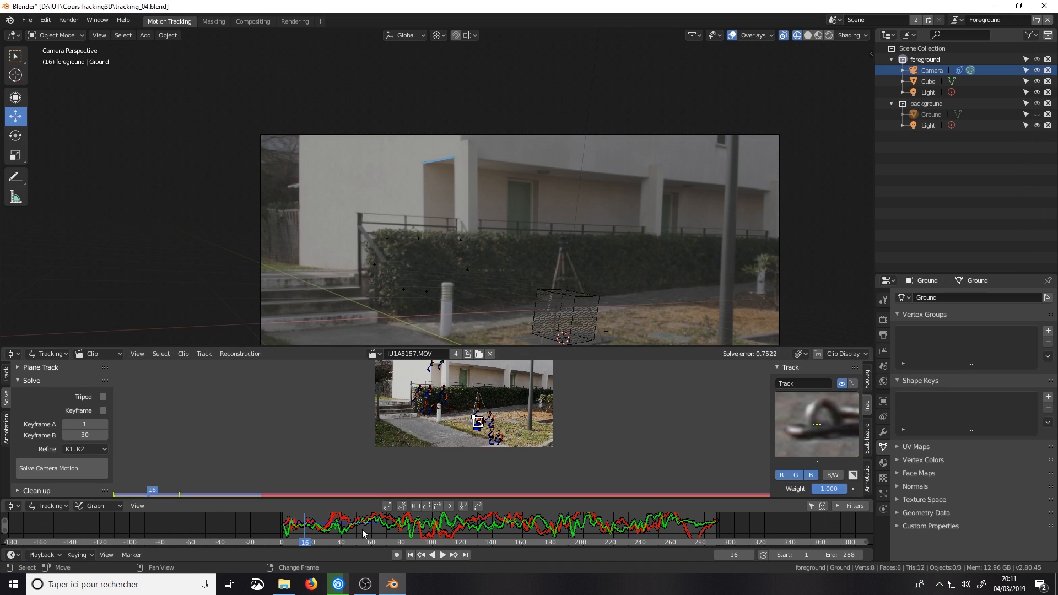
left_click(441, 555)
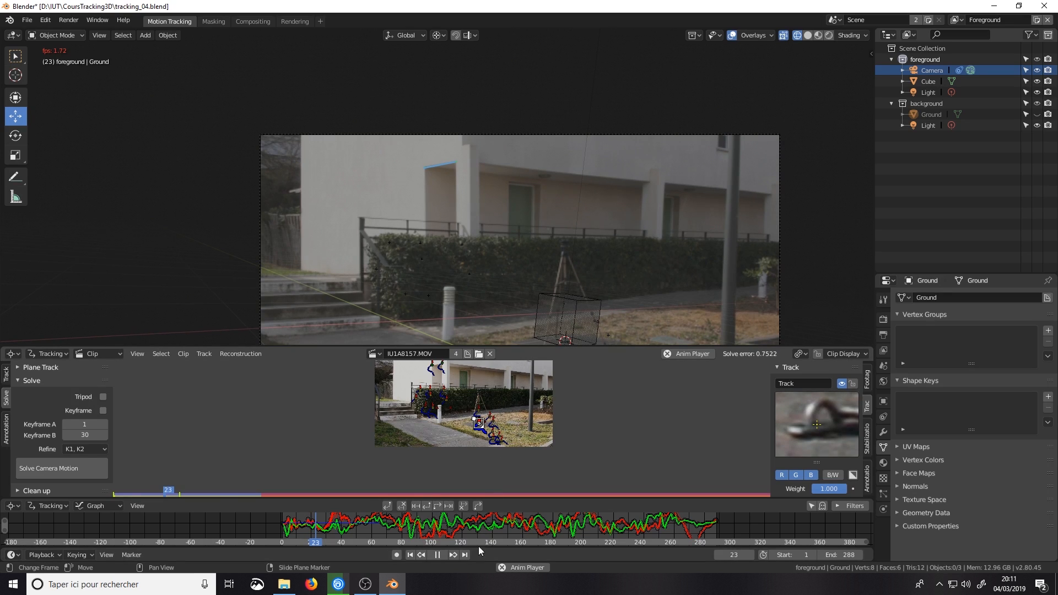
middle_click_drag(606, 290, 538, 281)
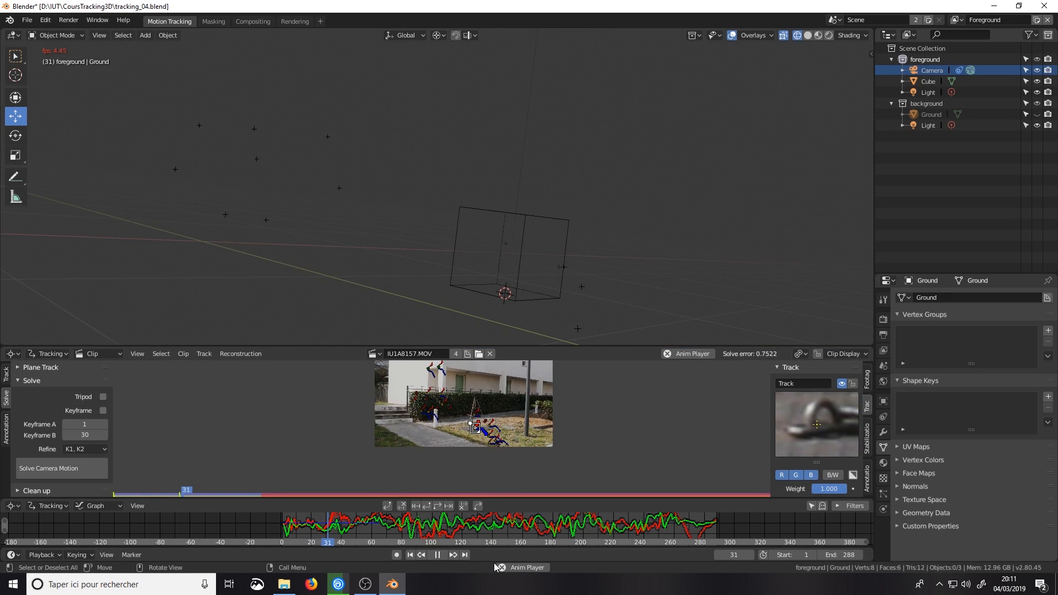
Check the Cube from the camera view, stop the animation playback at frame 39 and inspect the Cube in perspective.
key("KP_0")
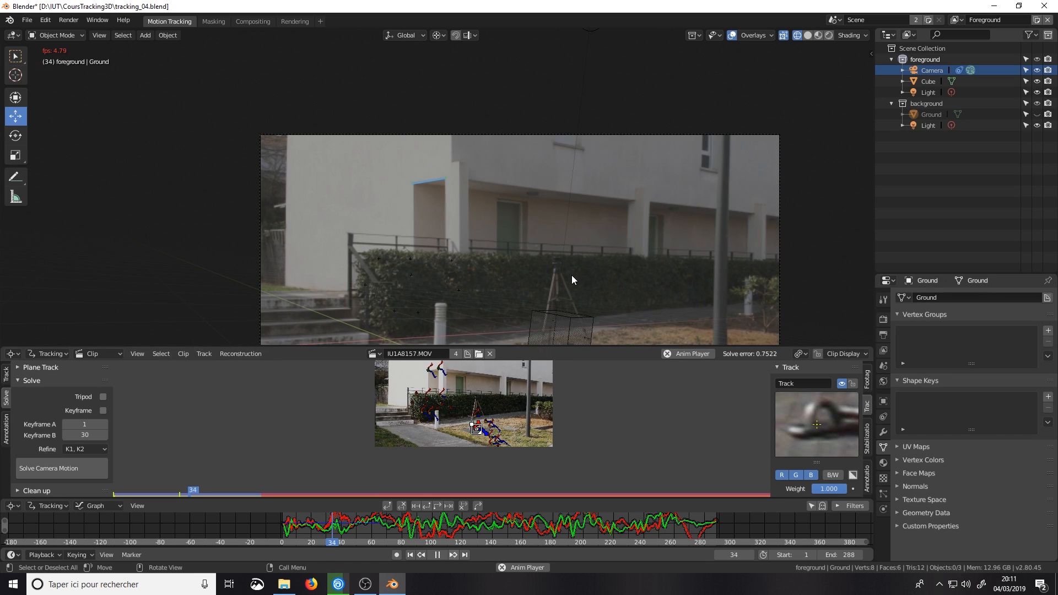
left_click(439, 531)
left_click(439, 554)
middle_click_drag(613, 187, 623, 230)
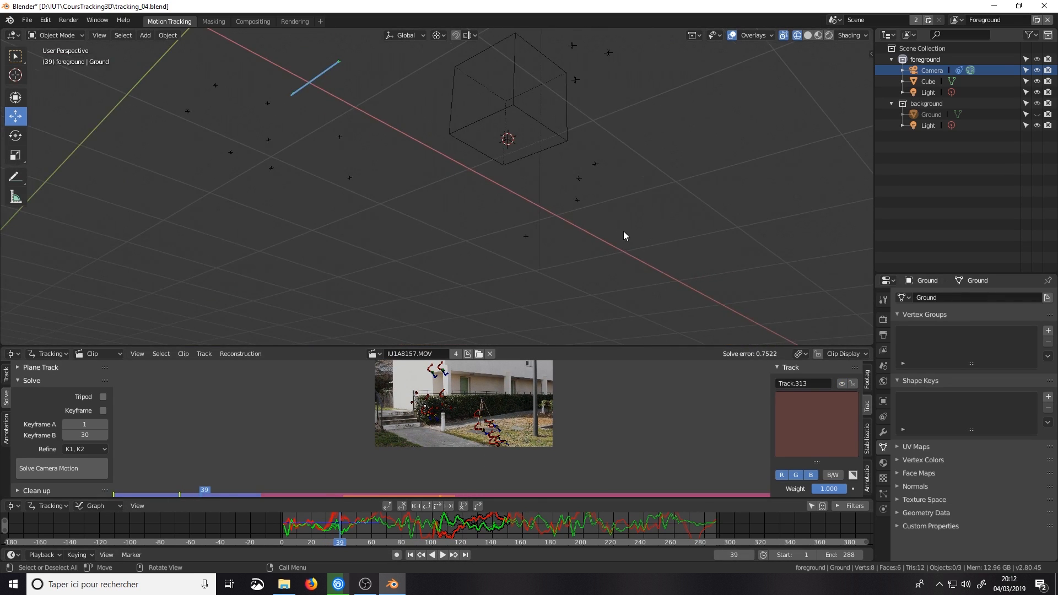
In the camera view, stretch the Cube's mesh in Edit Mode along global X and Y to match the slab under the tripod.
key("KP_0")
scroll(584, 166, "up", 2)
left_click(637, 219)
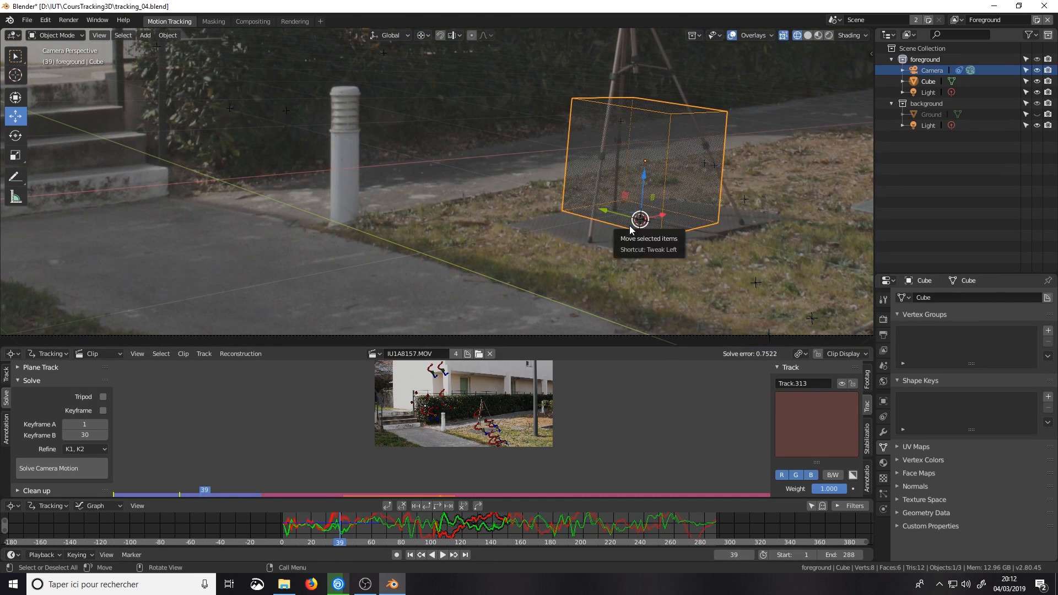
key("Tab")
key("s")
key("y")
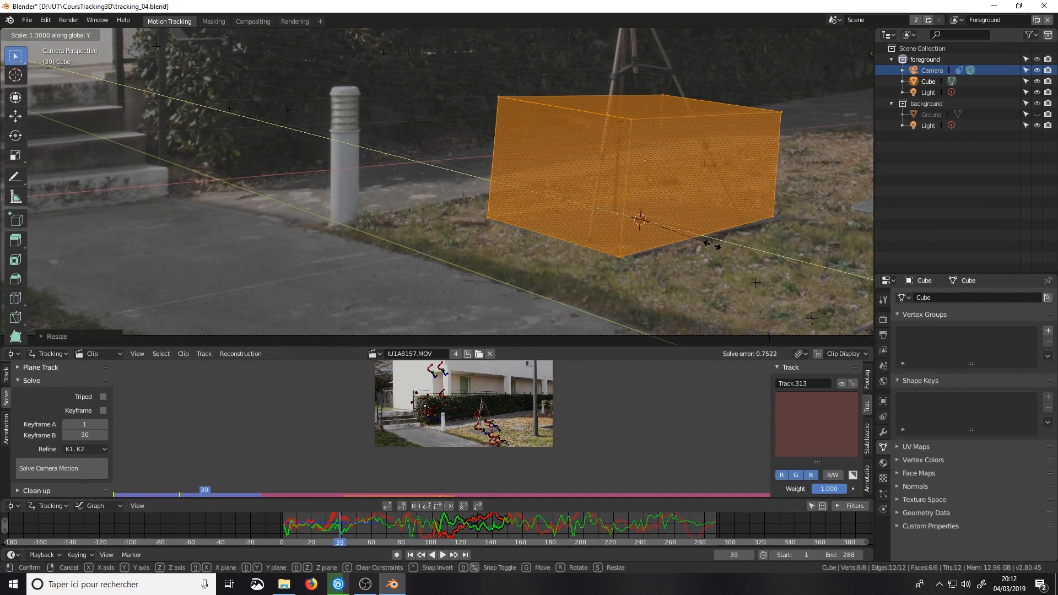
left_click(705, 244)
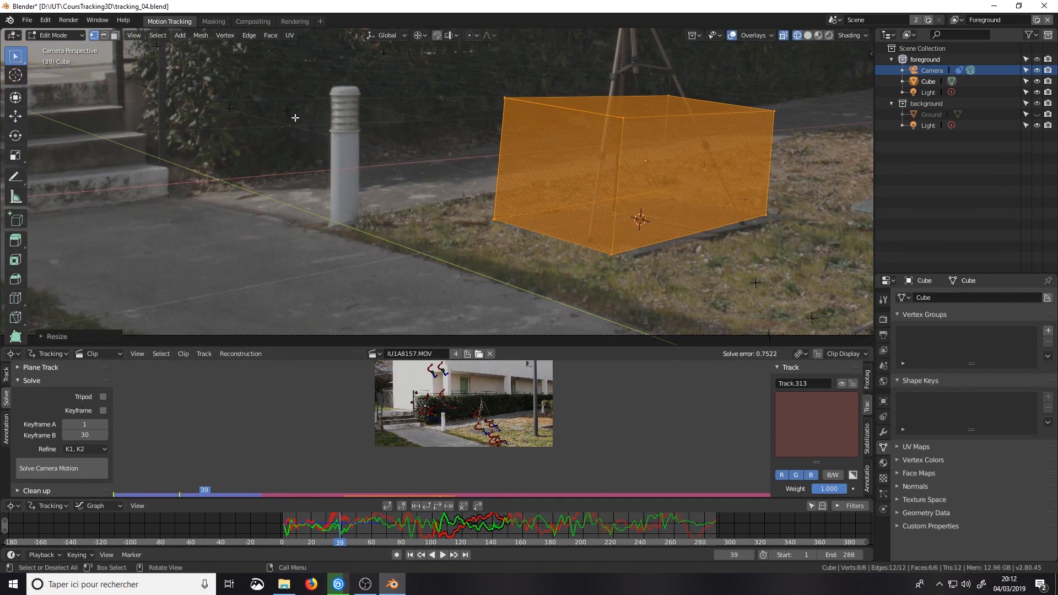
Shift the Cube's mesh slightly along Y with the Move tool to align its base with the slab, and return to Object Mode.
left_click(15, 116)
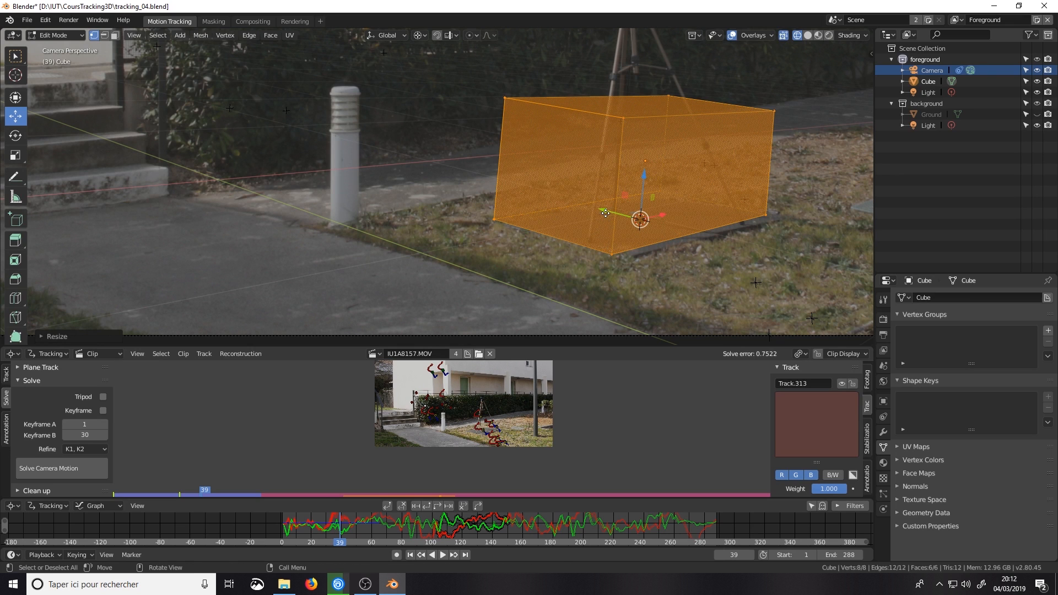
left_click_drag(603, 211, 618, 219)
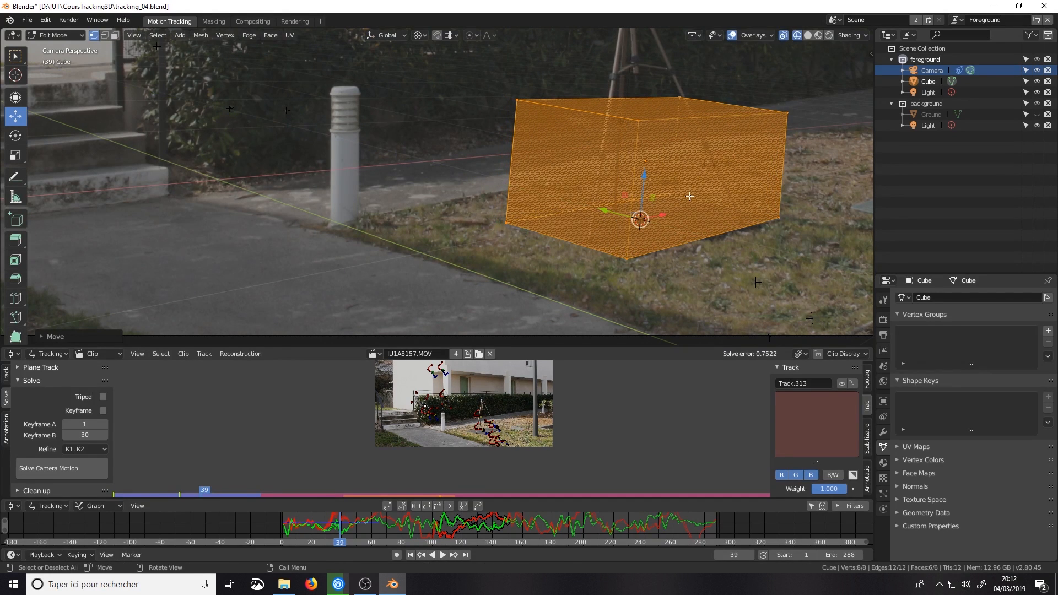
scroll(689, 198, "down", 3)
scroll(690, 206, "up", 2)
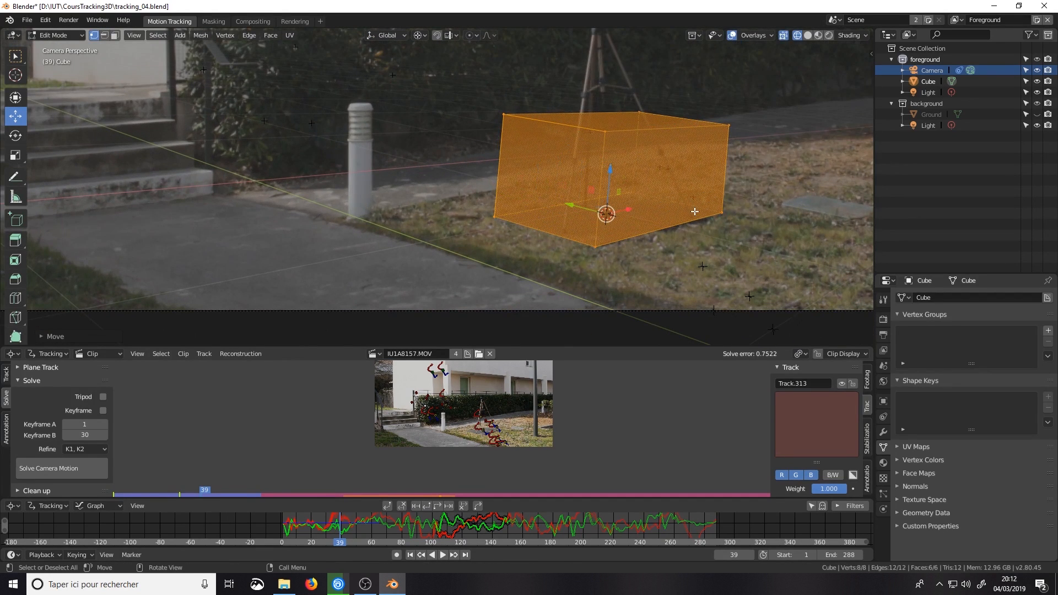
key("Tab")
scroll(681, 212, "up", 2)
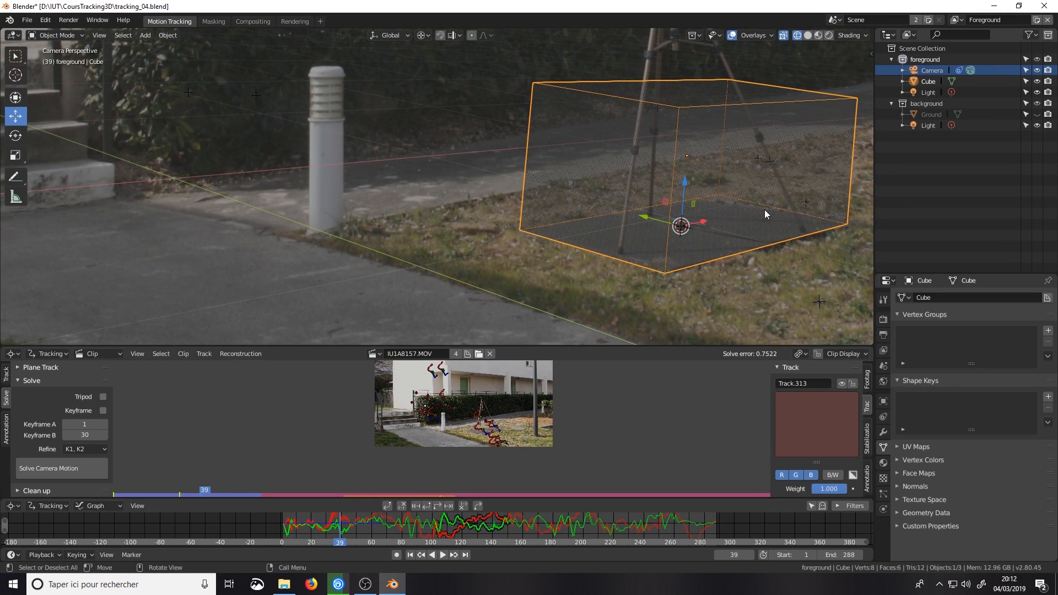
Frame the whole camera view around the Cube and save tracking_04.blend.
scroll(750, 213, "down", 4)
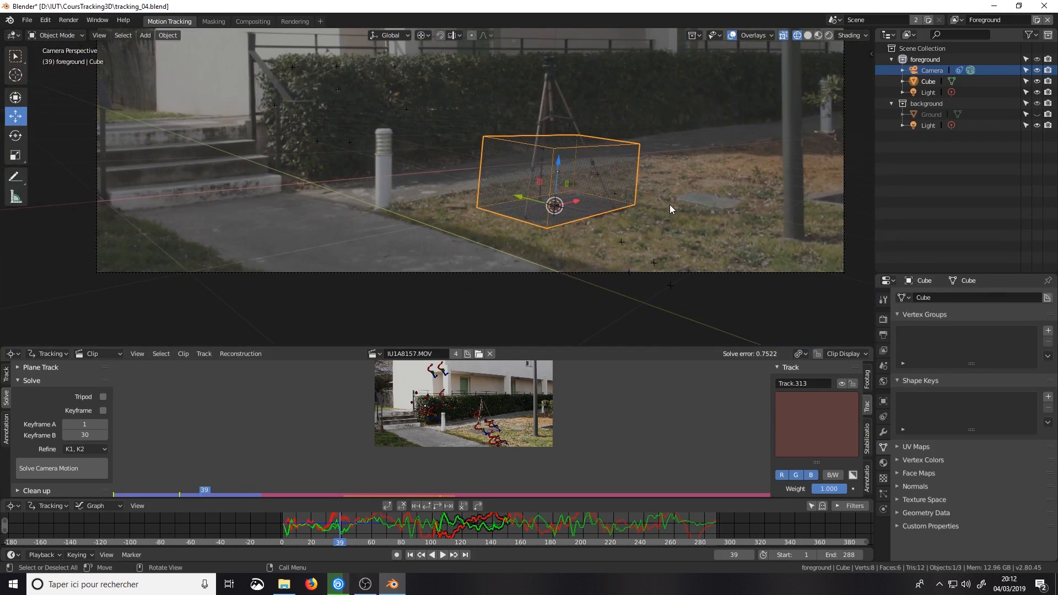
middle_click_drag(633, 187, 620, 249, "shift")
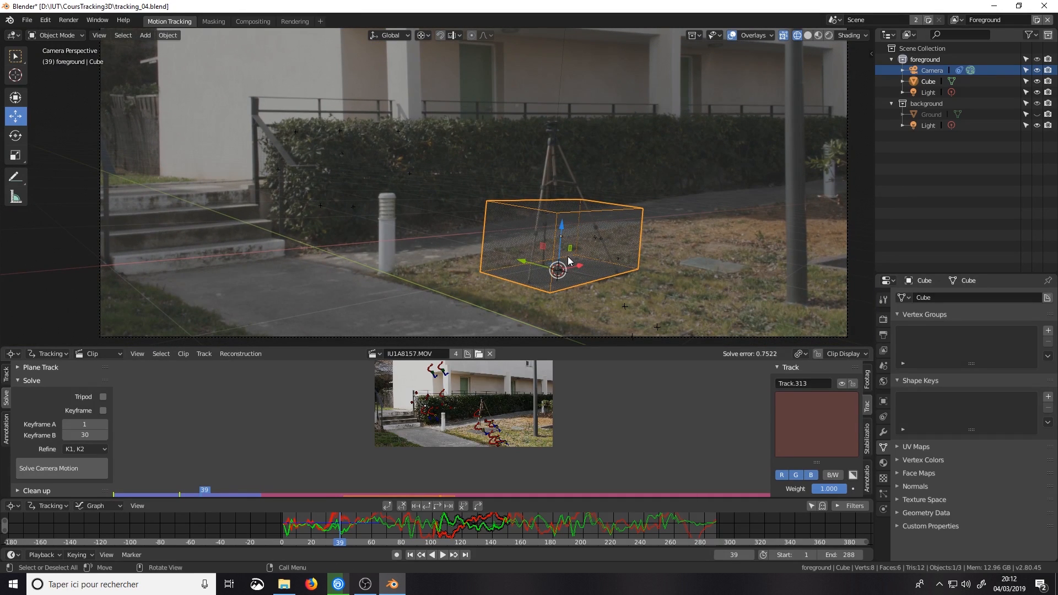
key("ctrl+s")
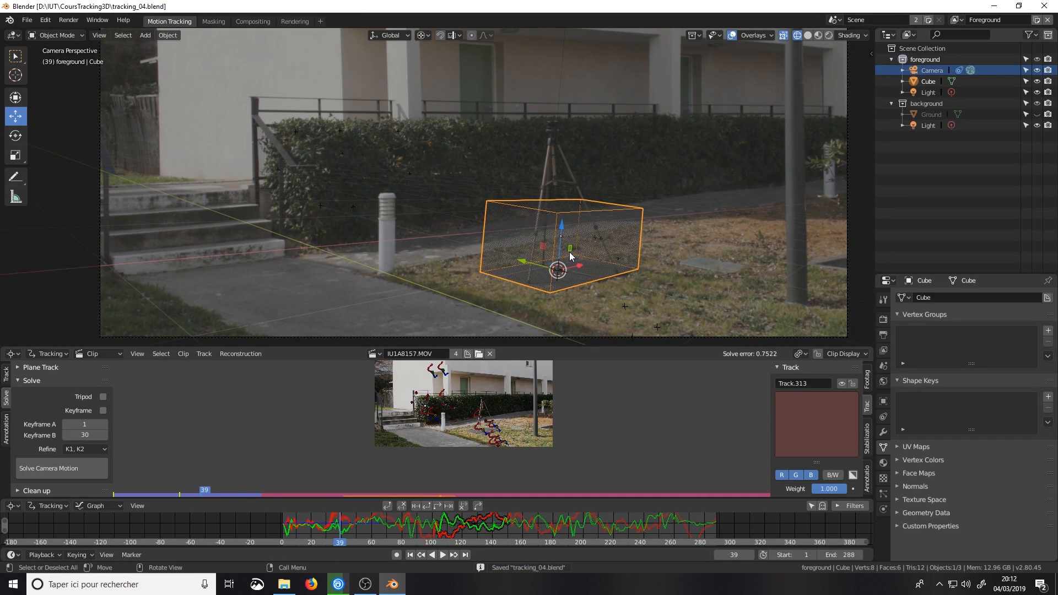